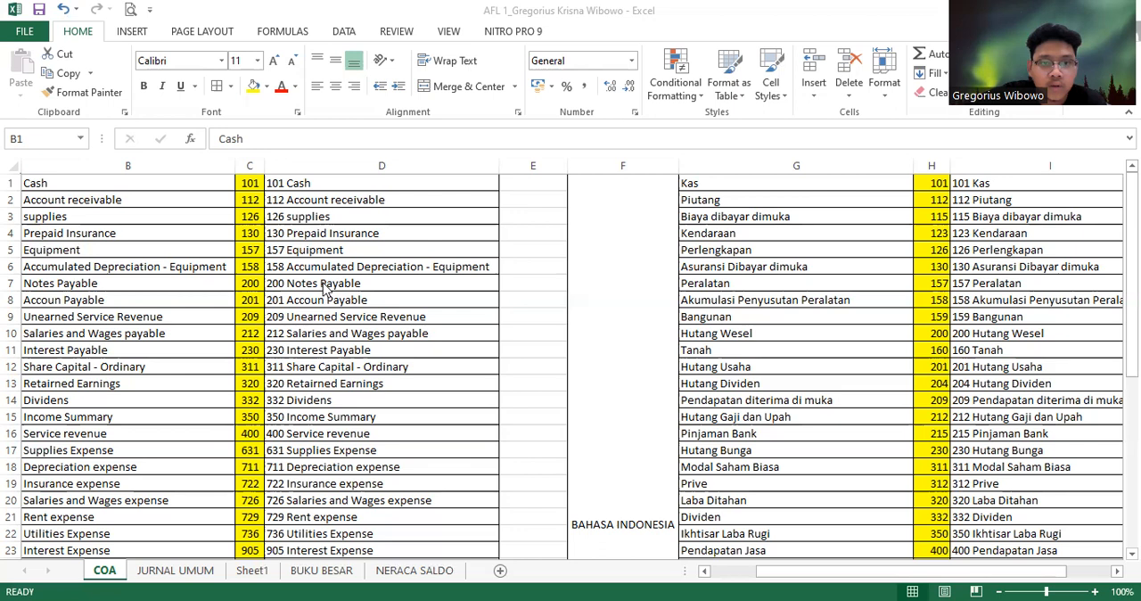
# Examine the account names and code numbers in the English and Indonesian charts of accounts on the COA sheet
pyautogui.click(178, 198)
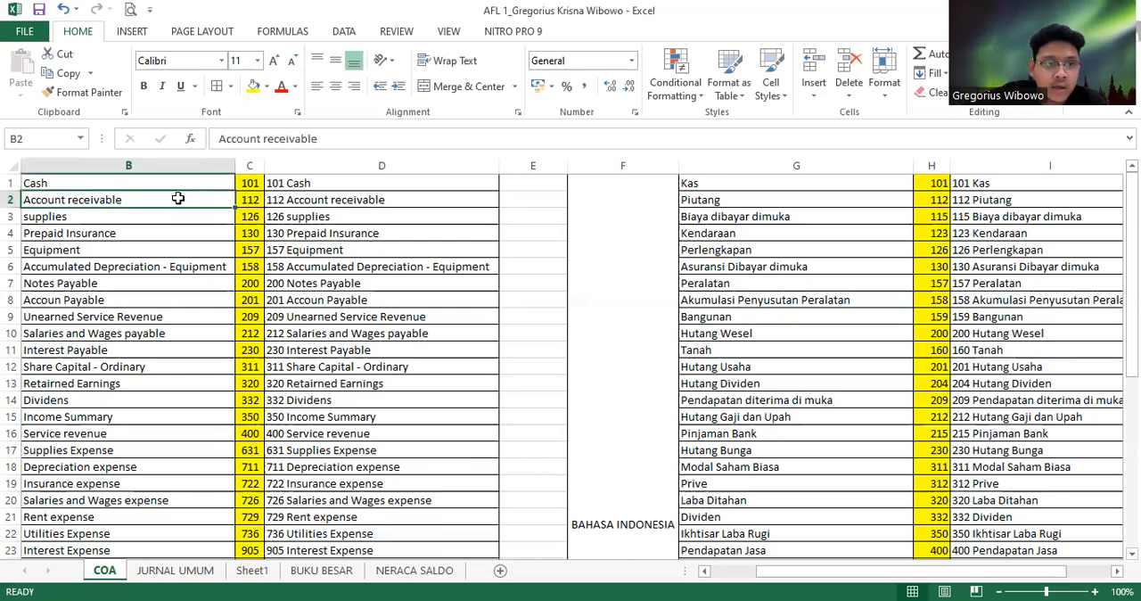
pyautogui.click(173, 187)
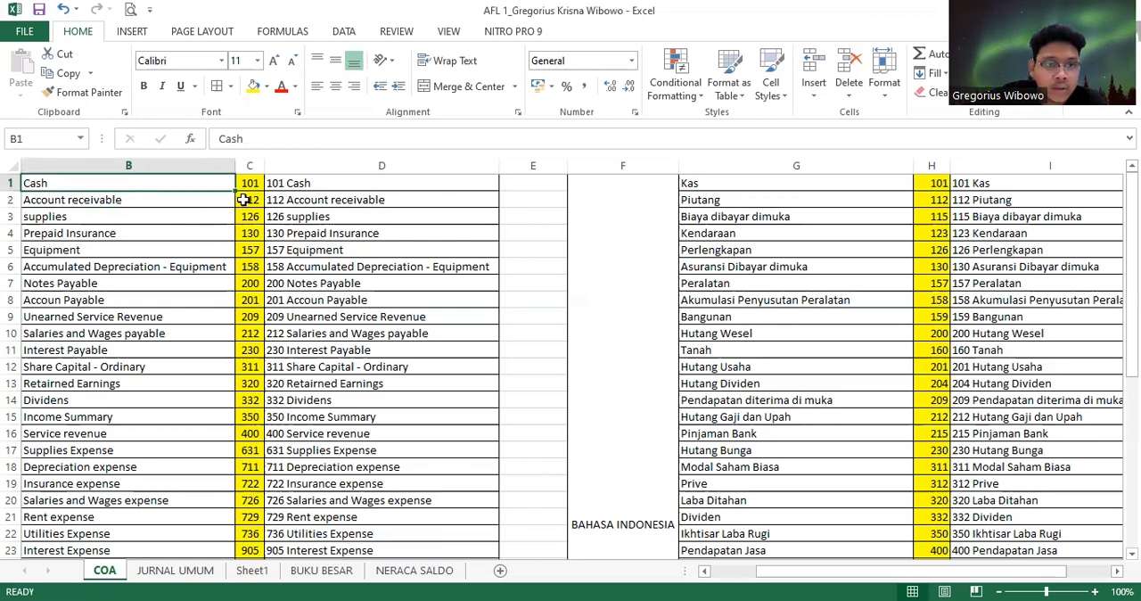
pyautogui.click(247, 184)
pyautogui.click(176, 196)
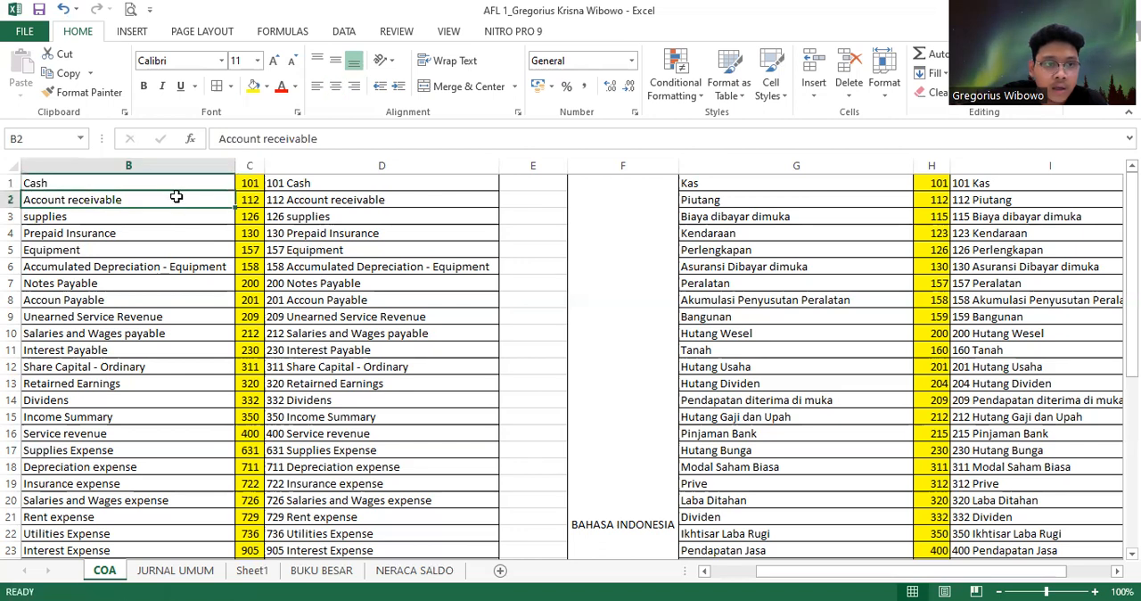
pyautogui.click(188, 183)
pyautogui.click(185, 198)
pyautogui.click(185, 232)
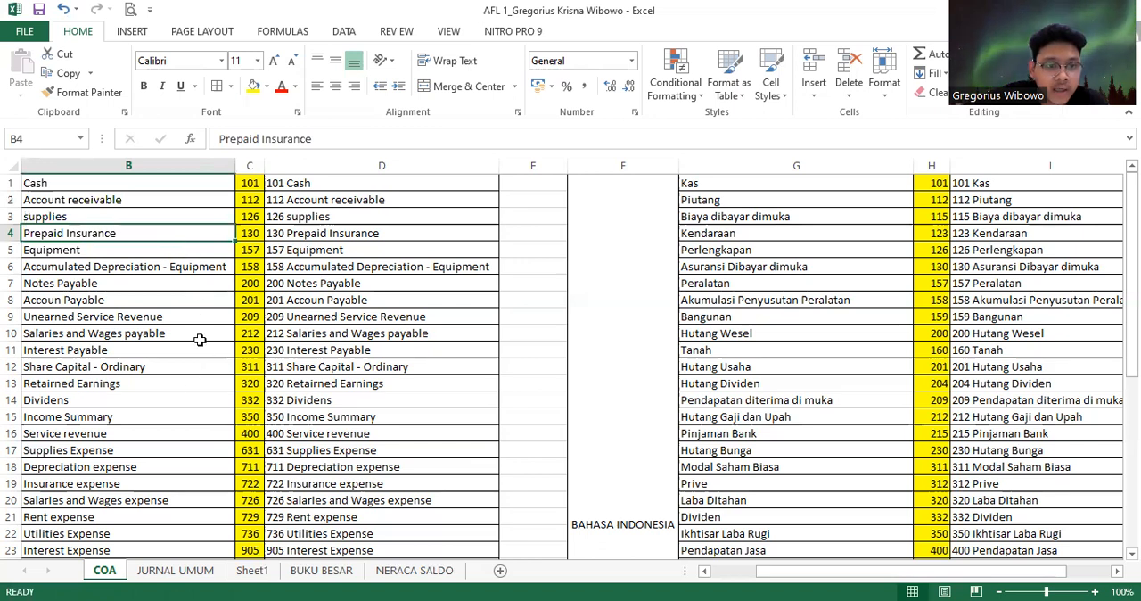
pyautogui.click(254, 186)
pyautogui.click(254, 201)
pyautogui.click(255, 218)
pyautogui.moveTo(255, 235); pyautogui.dragTo(267, 272)
pyautogui.click(254, 315)
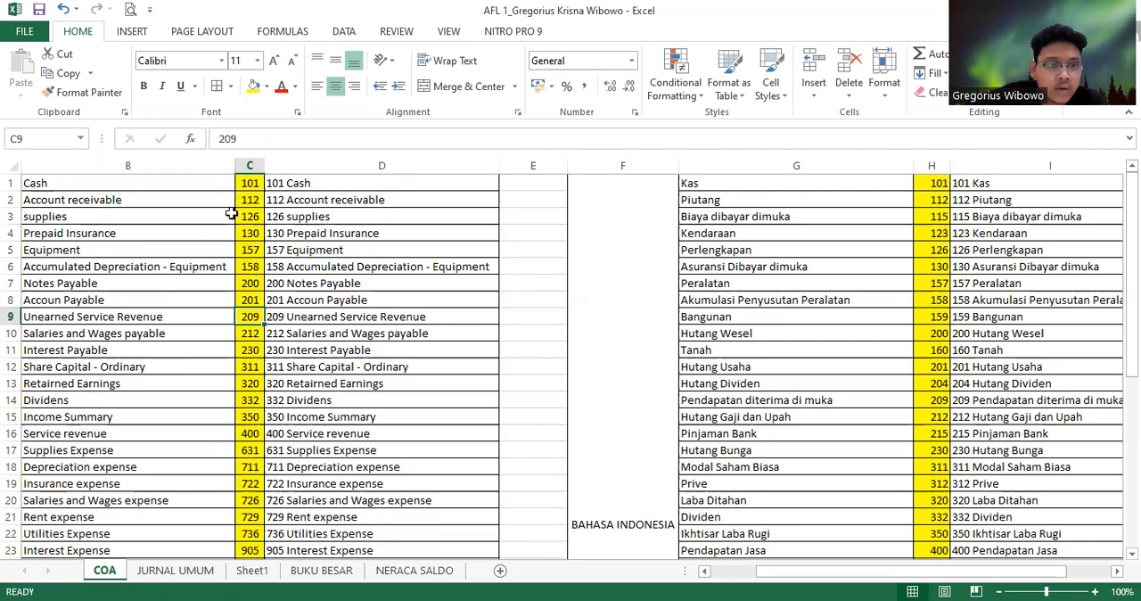
pyautogui.click(249, 185)
pyautogui.click(248, 200)
pyautogui.click(249, 216)
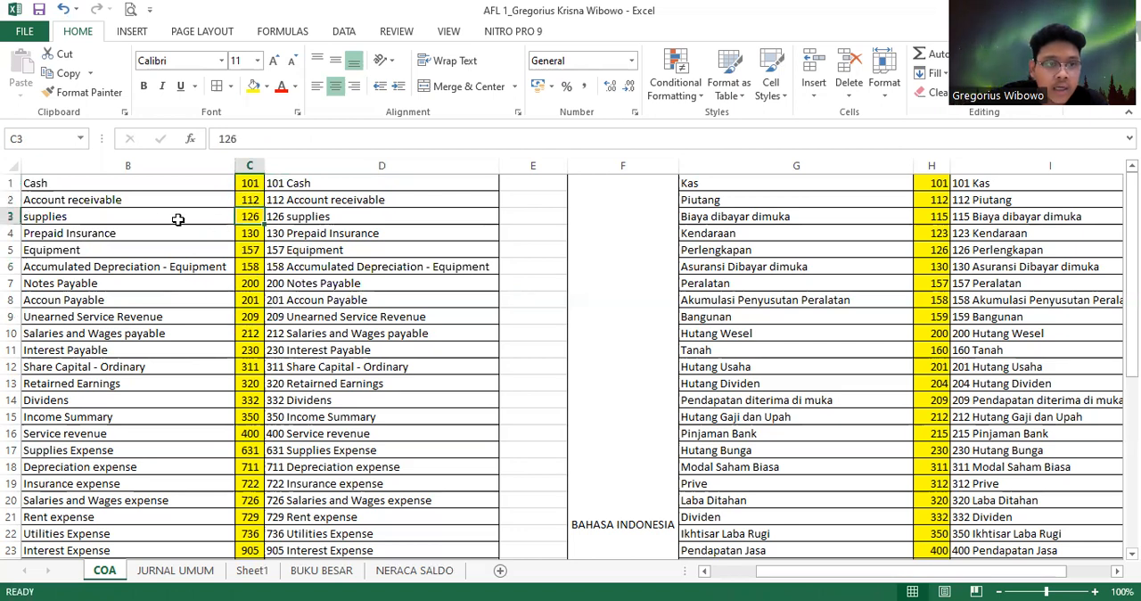
pyautogui.click(158, 198)
pyautogui.click(159, 228)
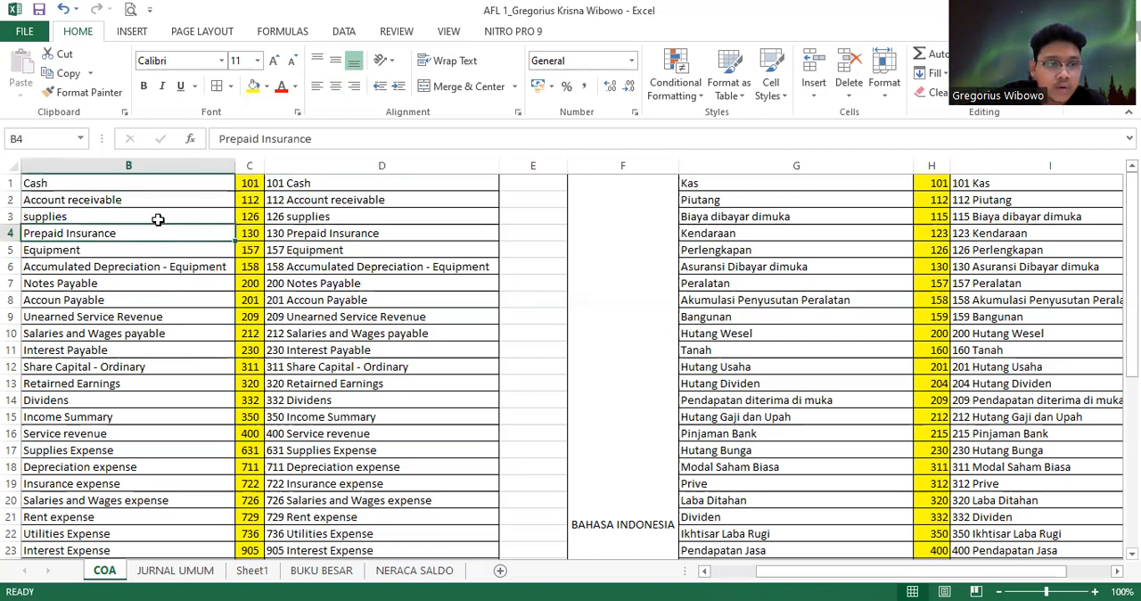
pyautogui.click(165, 193)
pyautogui.click(168, 184)
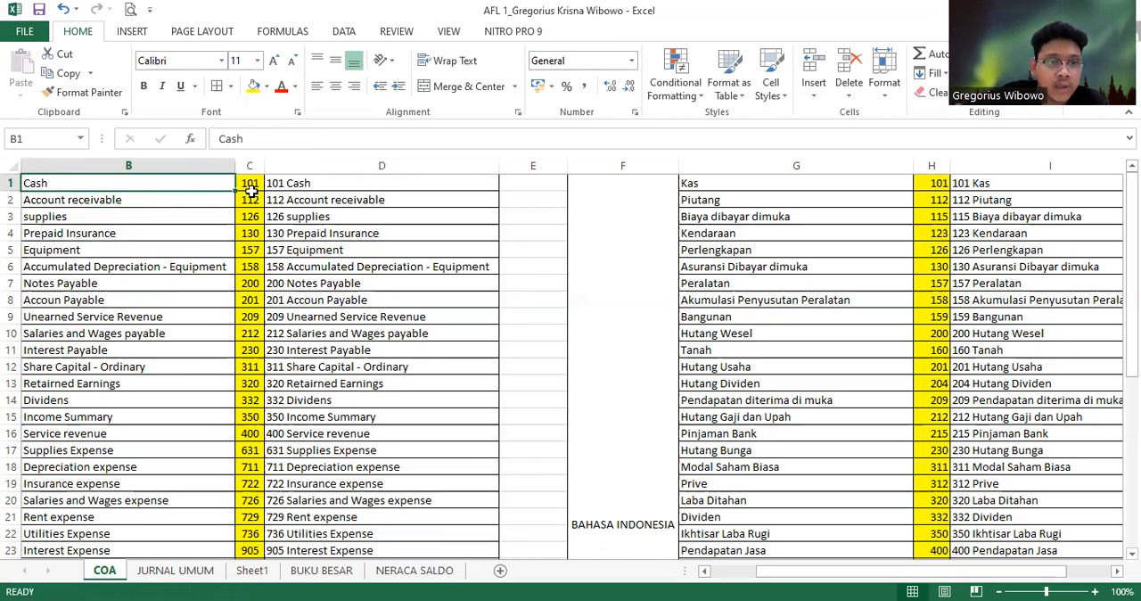
pyautogui.click(248, 187)
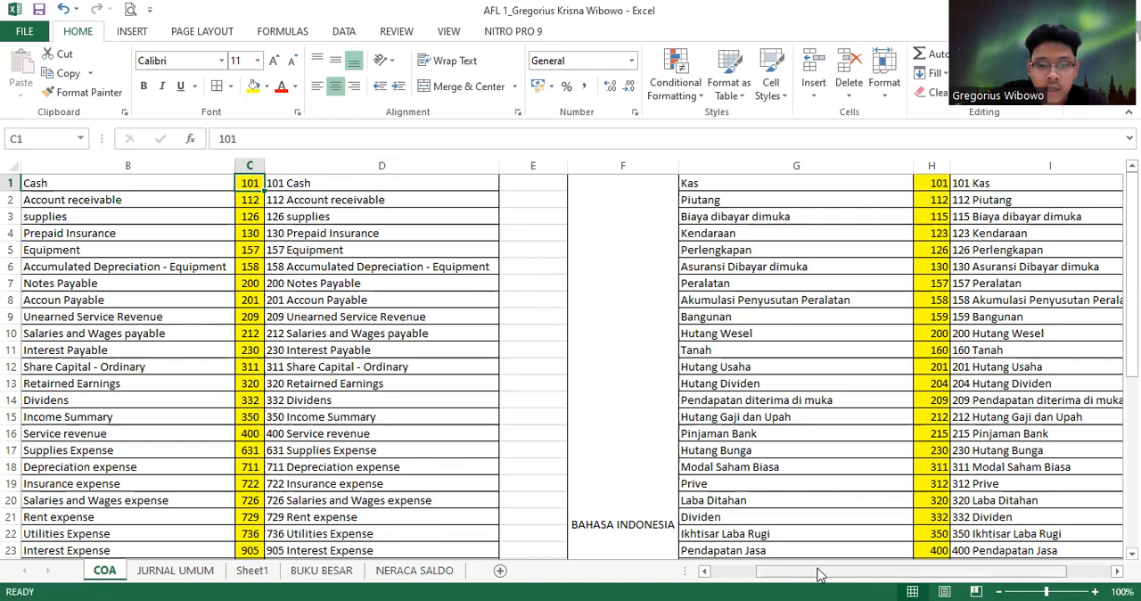
pyautogui.moveTo(820, 575); pyautogui.dragTo(772, 575)
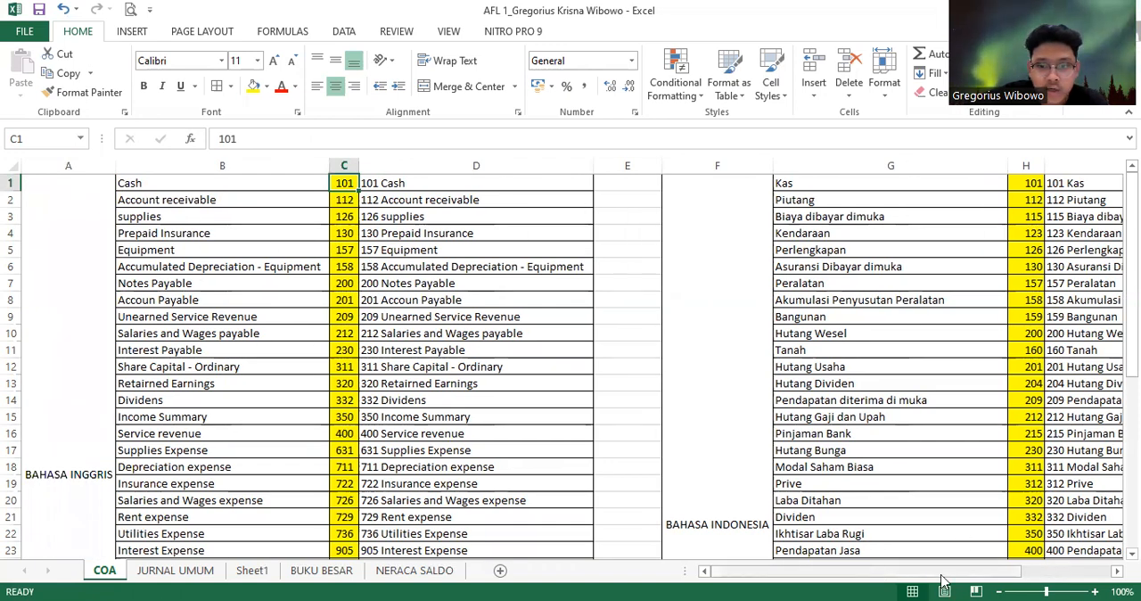
pyautogui.moveTo(943, 575); pyautogui.dragTo(1013, 576)
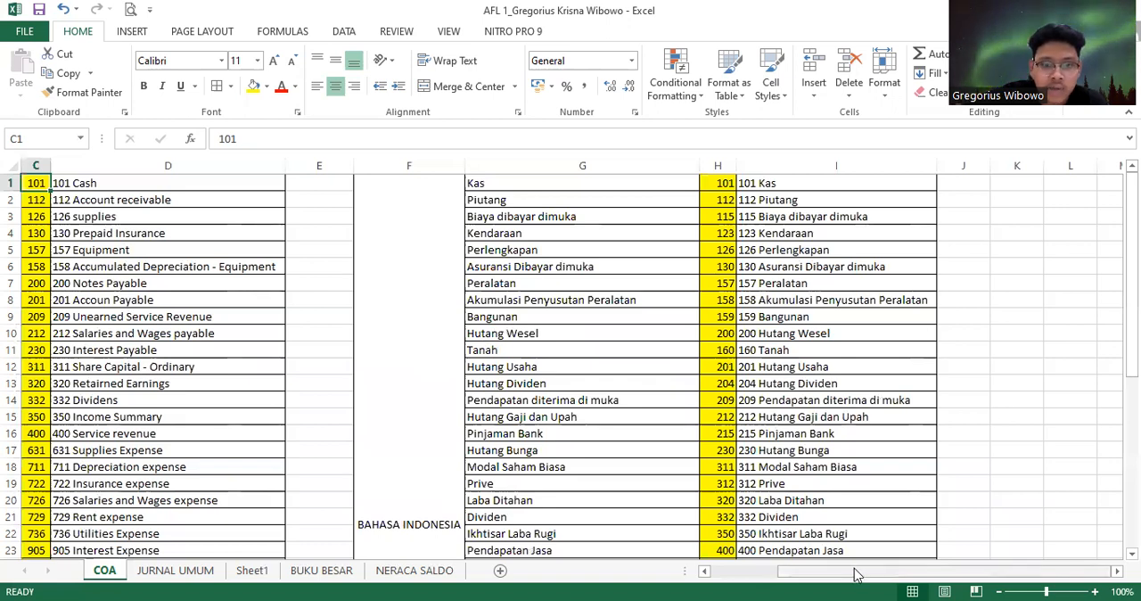
pyautogui.moveTo(854, 575); pyautogui.dragTo(784, 575)
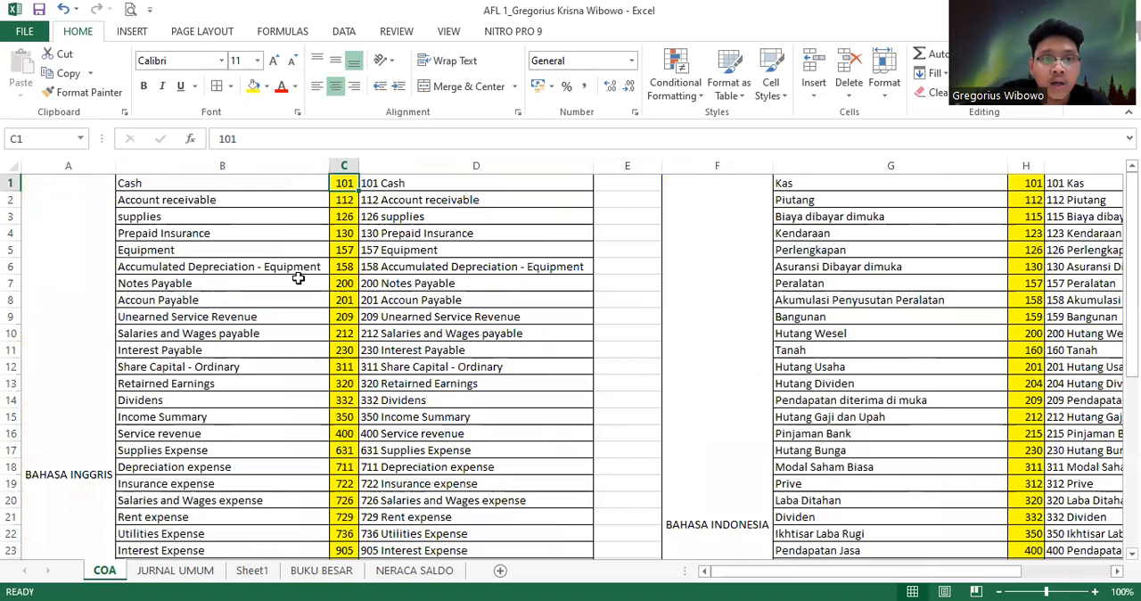
# Replace the formula in D1 with =CONCATENATE(C1;" ";B1) to join the account code and account name
pyautogui.click(397, 183)
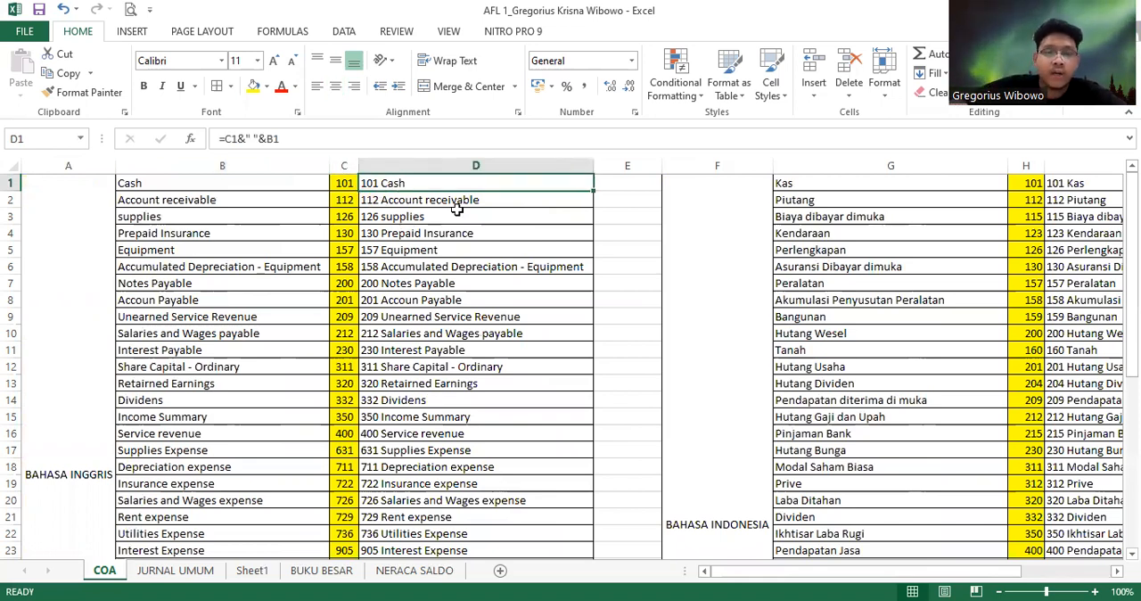
pyautogui.press('BackSpace')
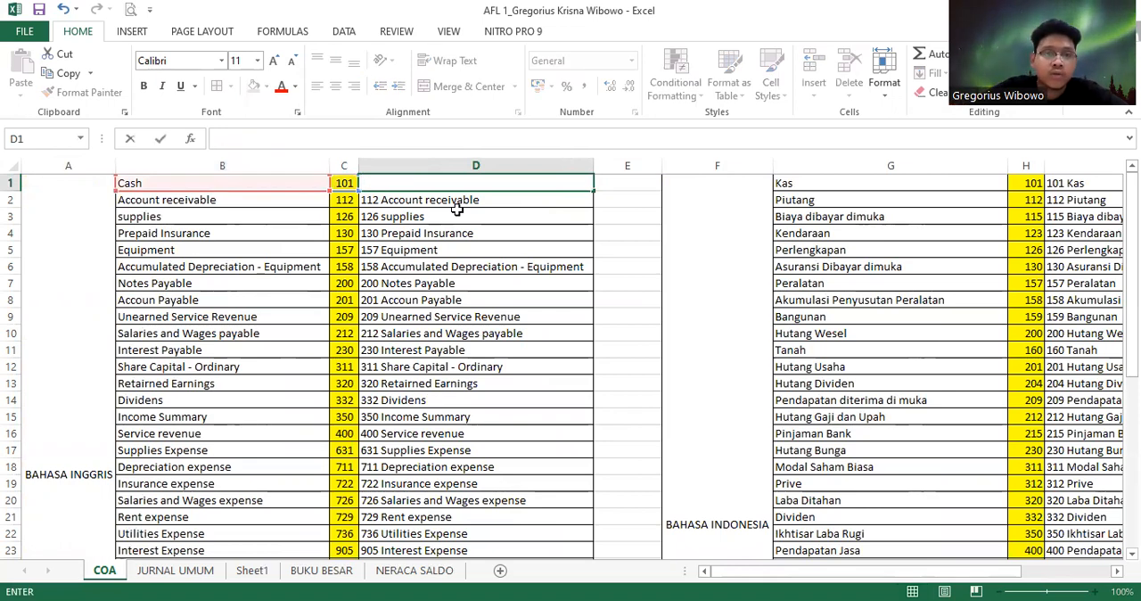
pyautogui.write('=')
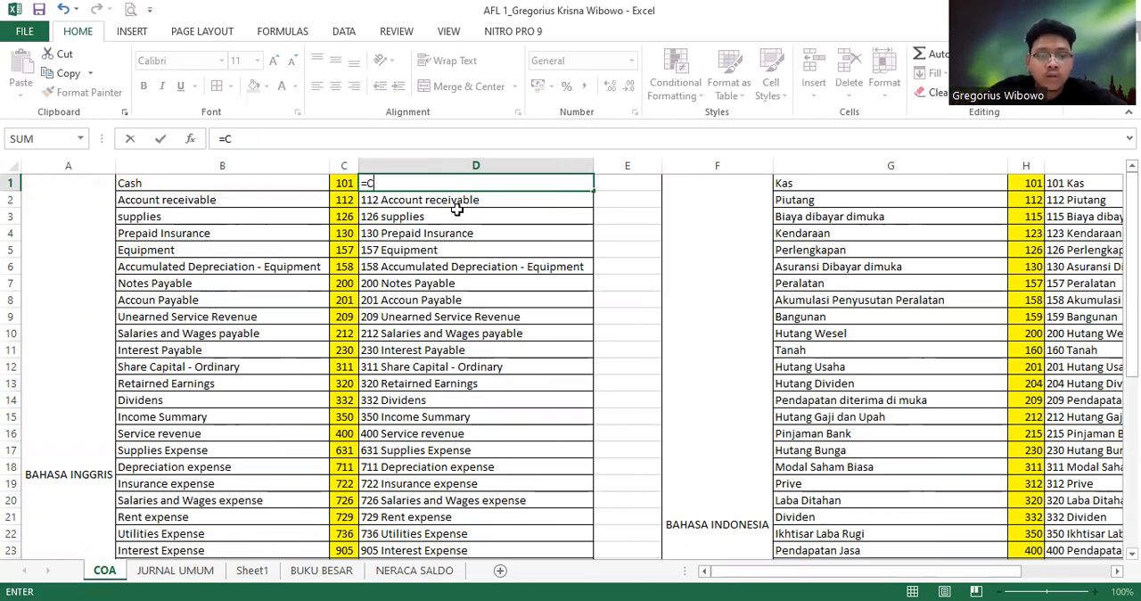
pyautogui.write('Conc')
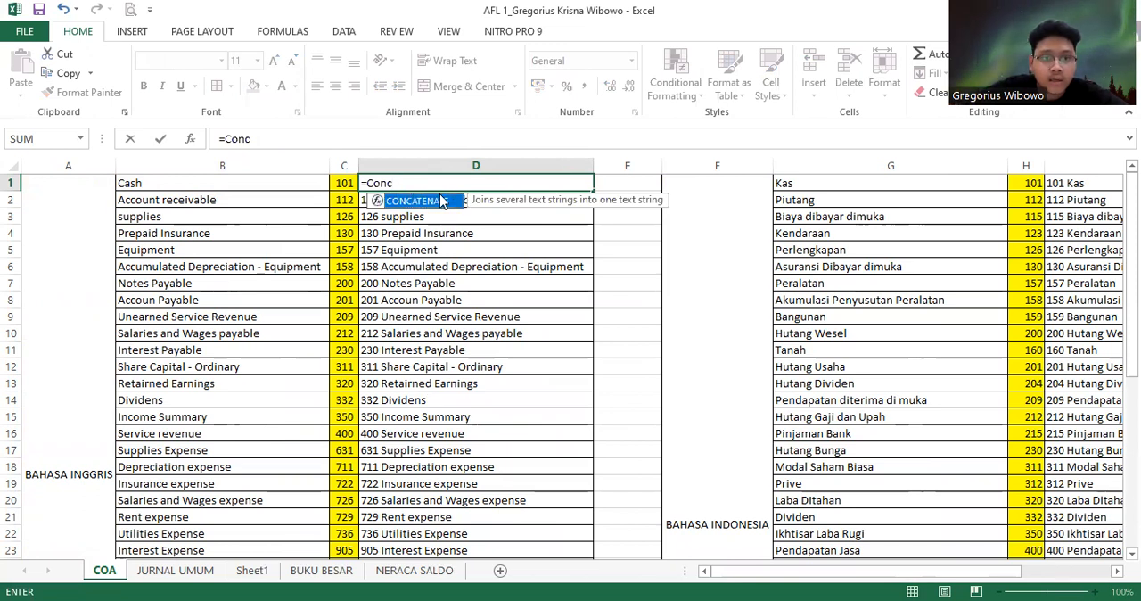
pyautogui.write('aneta')
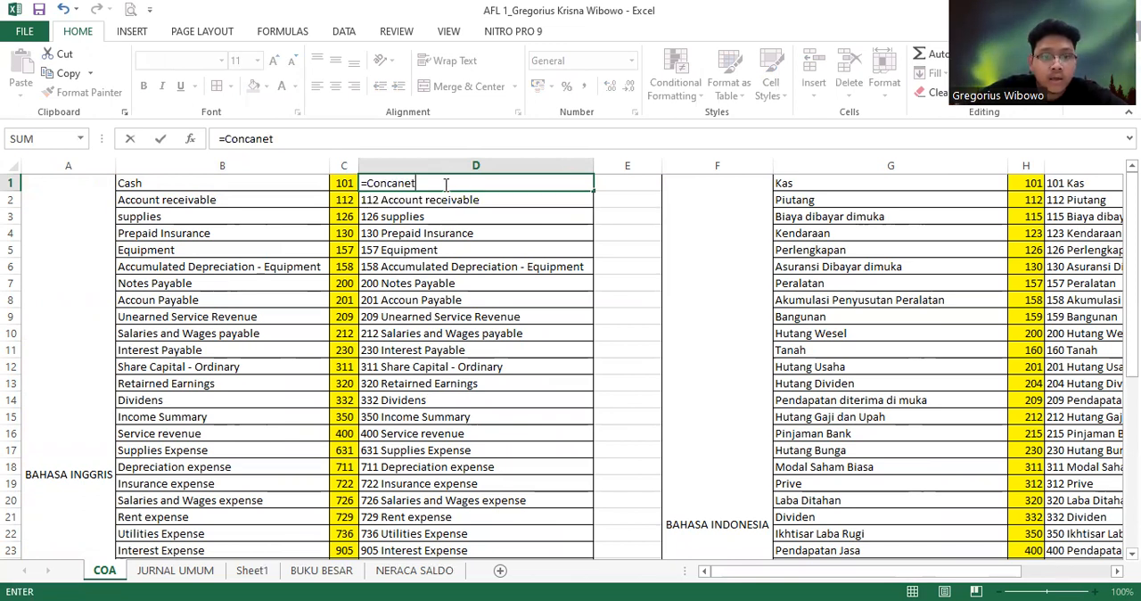
pyautogui.press('BackSpace')
pyautogui.press('BackSpace')
pyautogui.press('BackSpace')
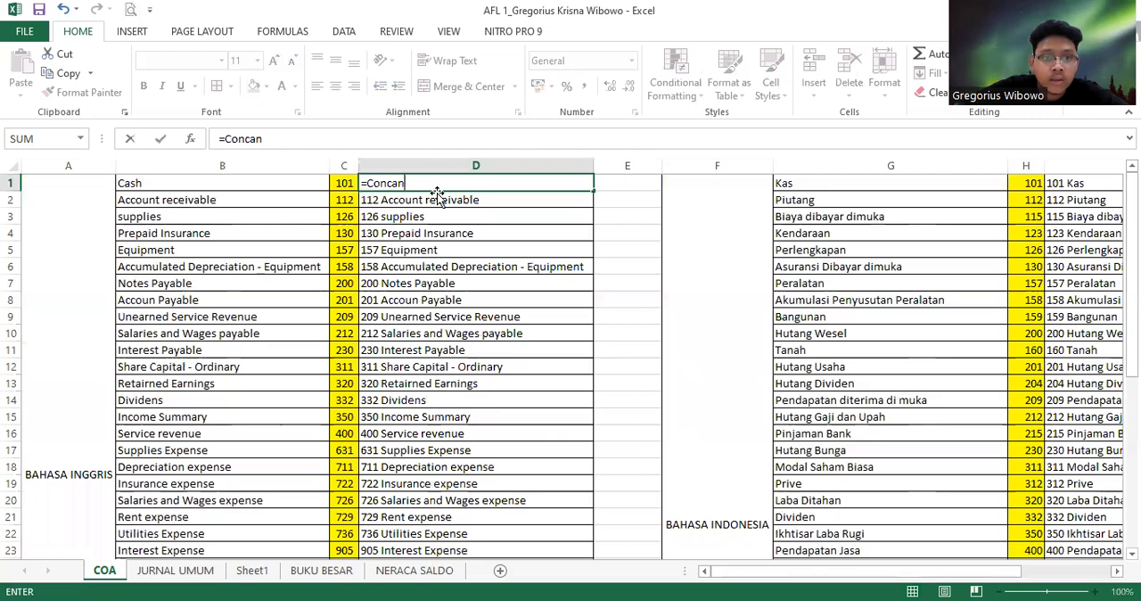
pyautogui.press('BackSpace')
pyautogui.press('BackSpace')
pyautogui.press('BackSpace')
pyautogui.press('BackSpace')
pyautogui.press('BackSpace')
pyautogui.write('O')
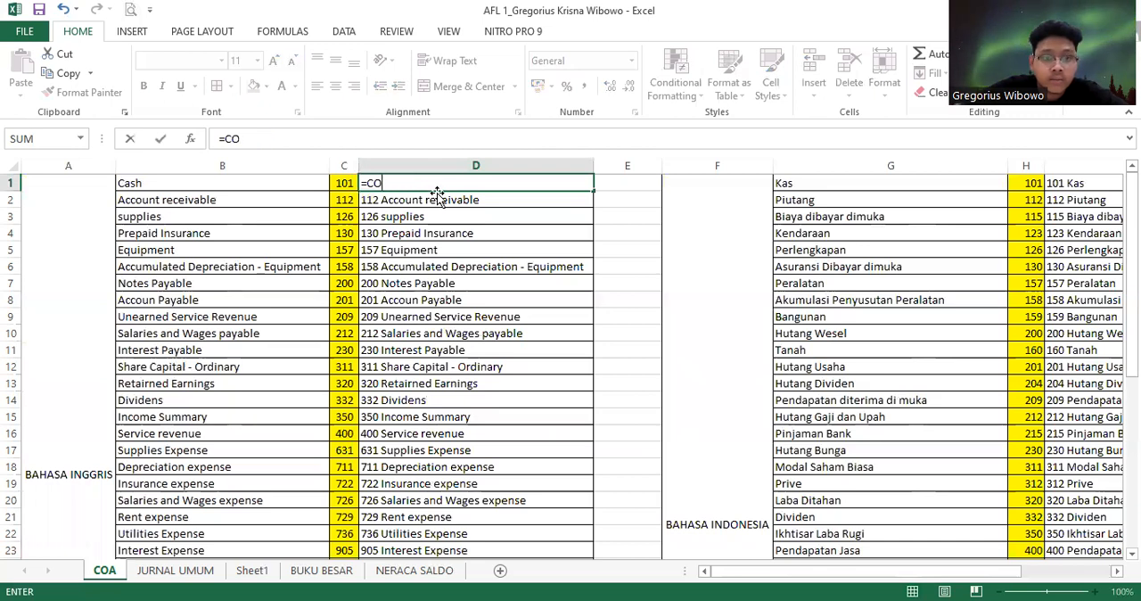
pyautogui.write('N')
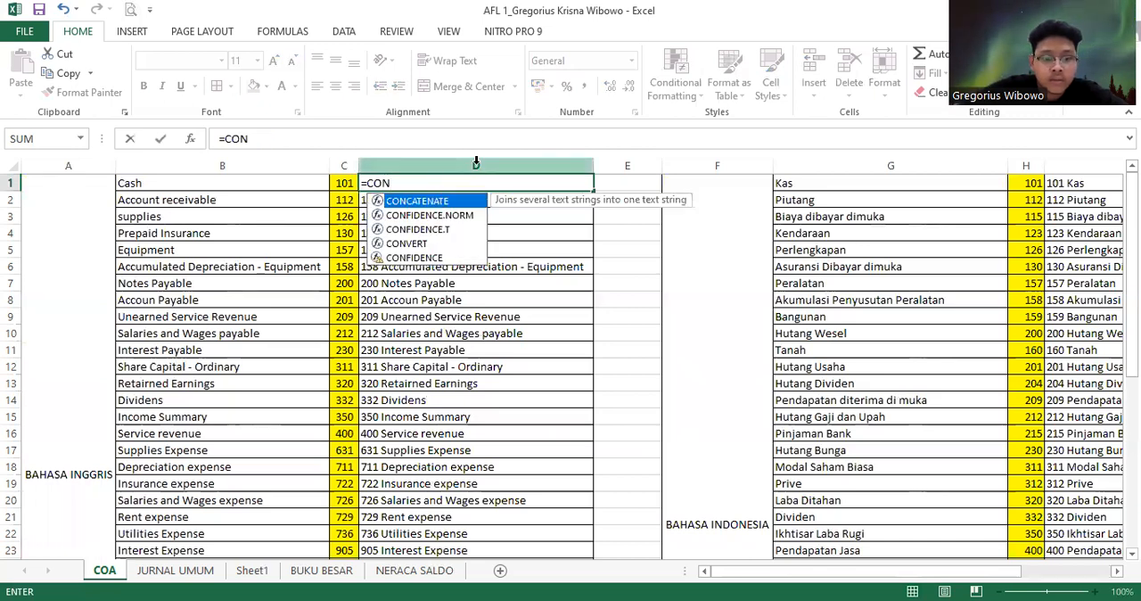
pyautogui.write('CATENAT')
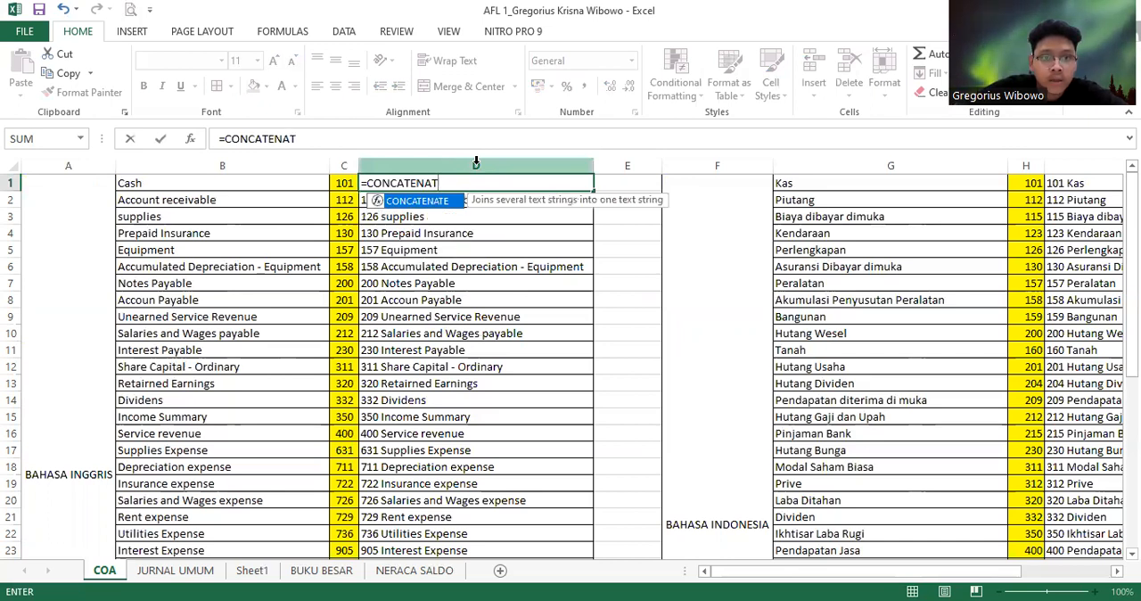
pyautogui.write('E')
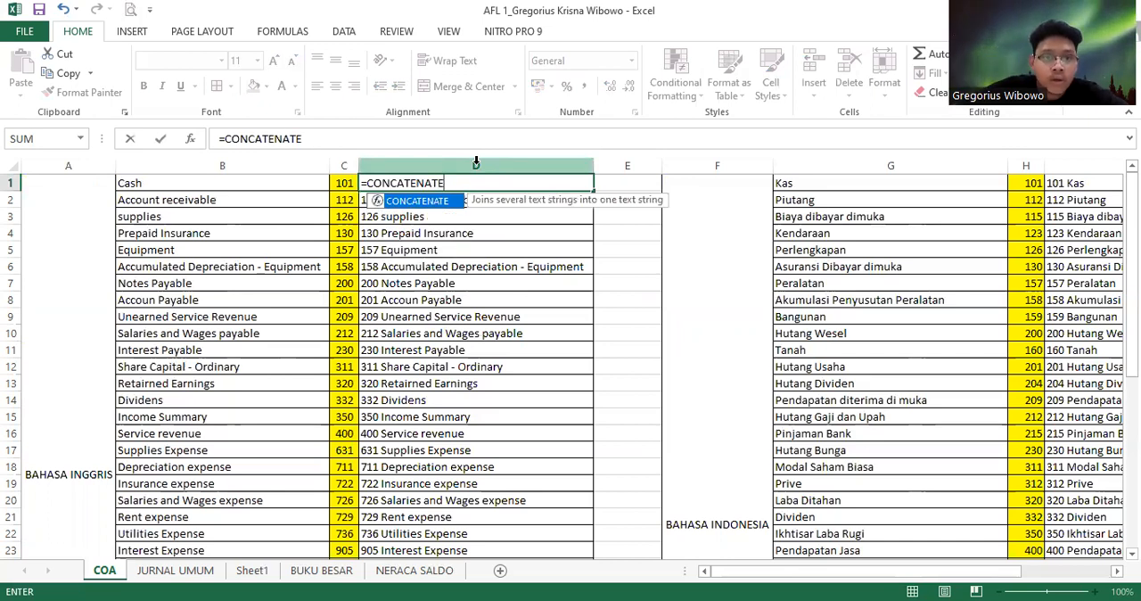
pyautogui.write('(')
pyautogui.click(344, 183)
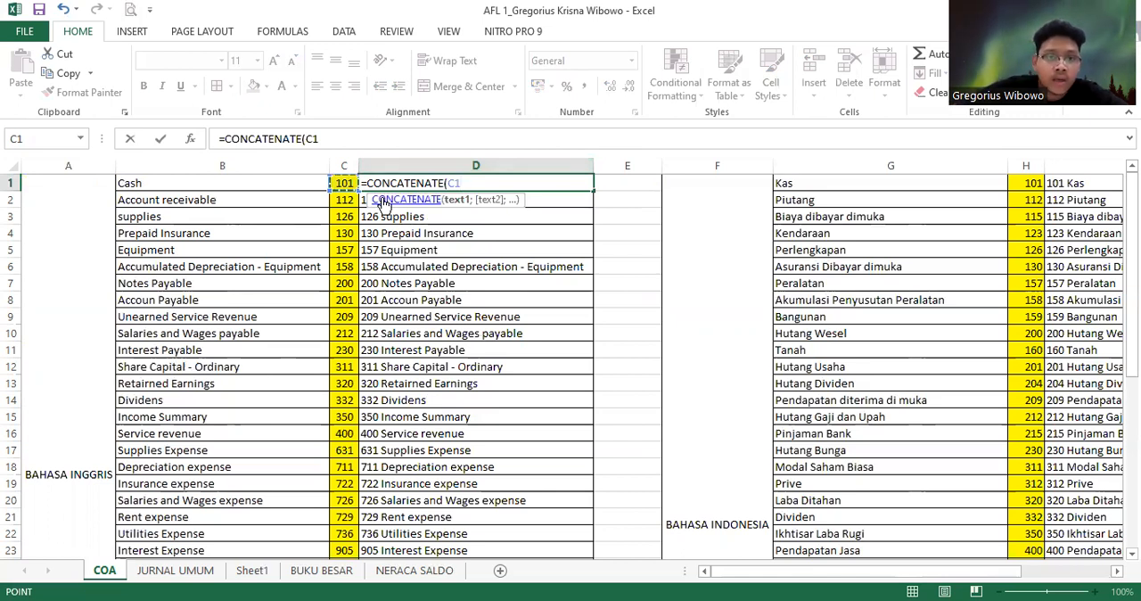
pyautogui.write(';')
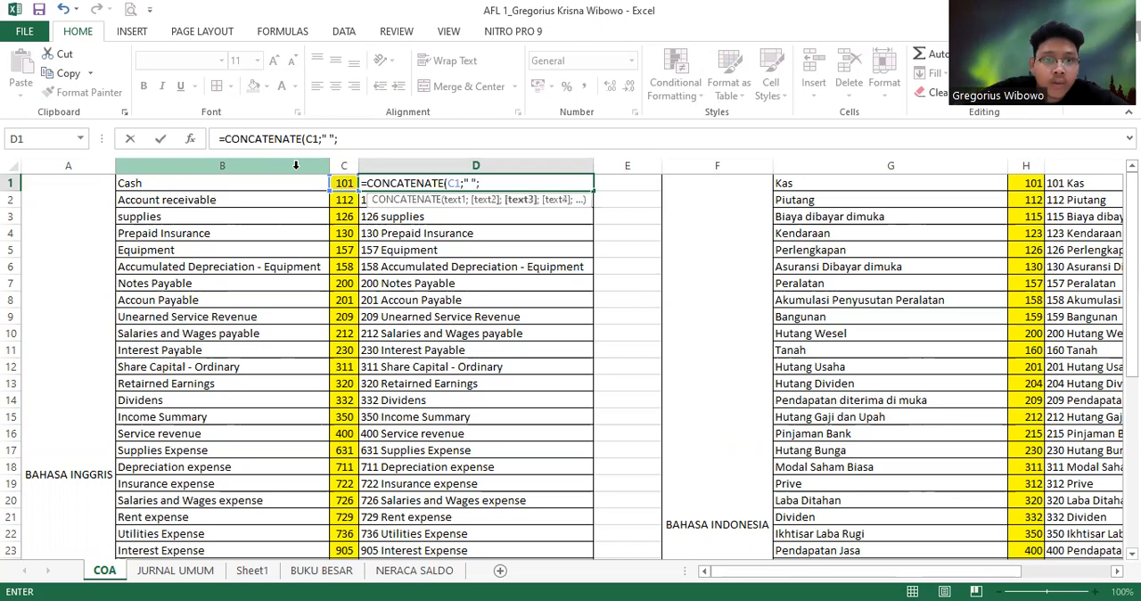
pyautogui.write(';')
pyautogui.click(290, 183)
pyautogui.write(')')
pyautogui.hotkey('ctrl', 'Return')
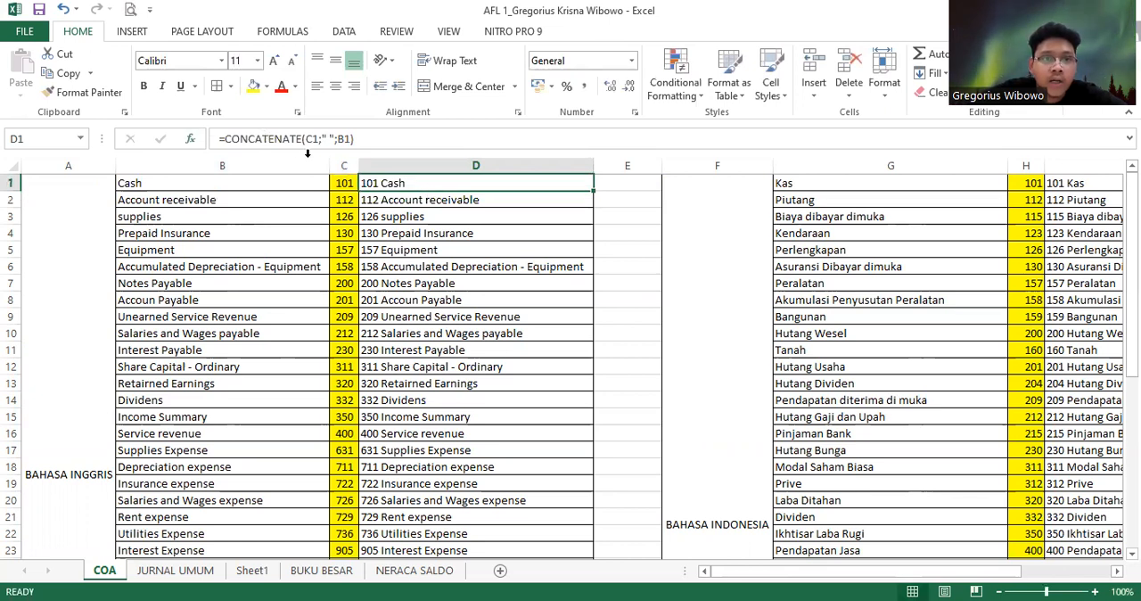
# Fill the D1 formula down through D36 and check the copied formulas in D6 to D3
pyautogui.moveTo(595, 190); pyautogui.dragTo(604, 538)
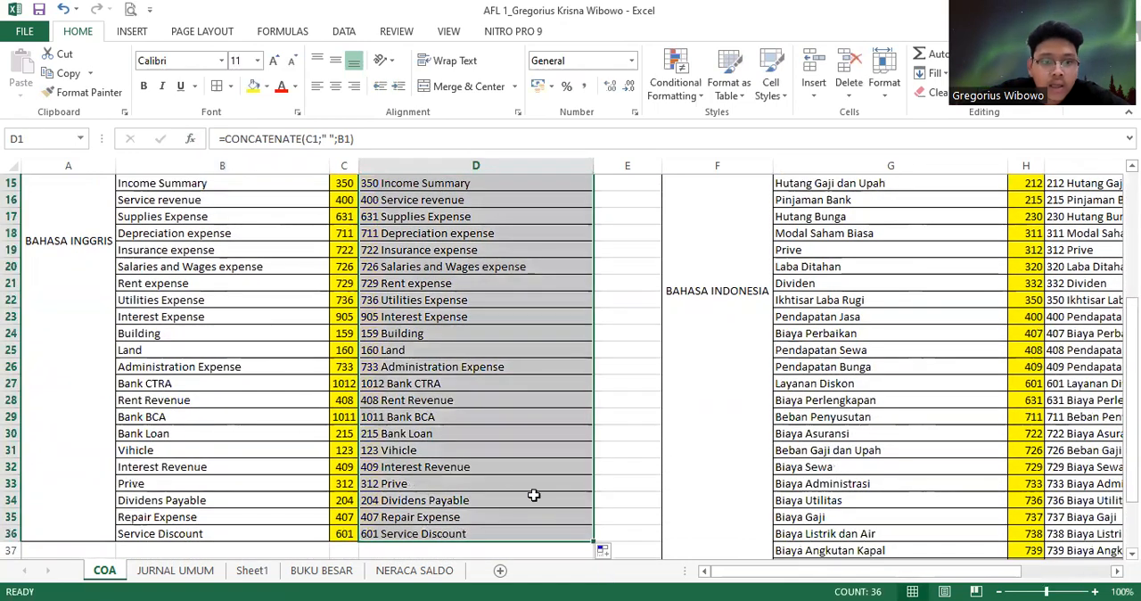
pyautogui.scroll(5, 517, 401)
pyautogui.click(420, 264)
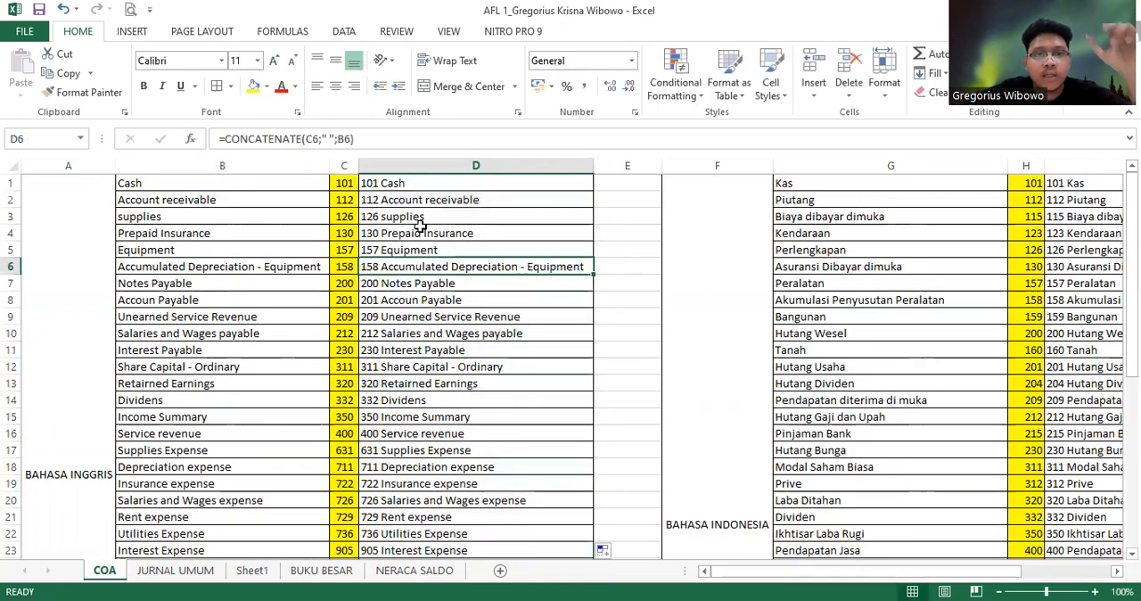
pyautogui.press('Up')
pyautogui.press('Up')
pyautogui.press('Up')
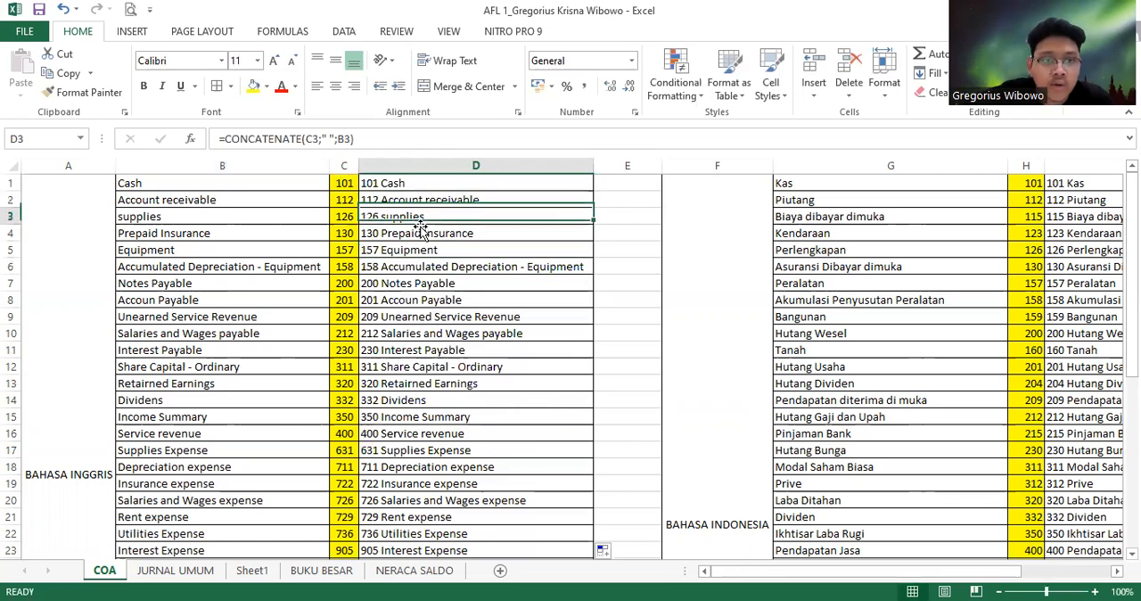
# Examine the Indonesian chart of accounts and the formulas in column I that combine each code with its account name
pyautogui.press('Left')
pyautogui.press('Up')
pyautogui.press('Left')
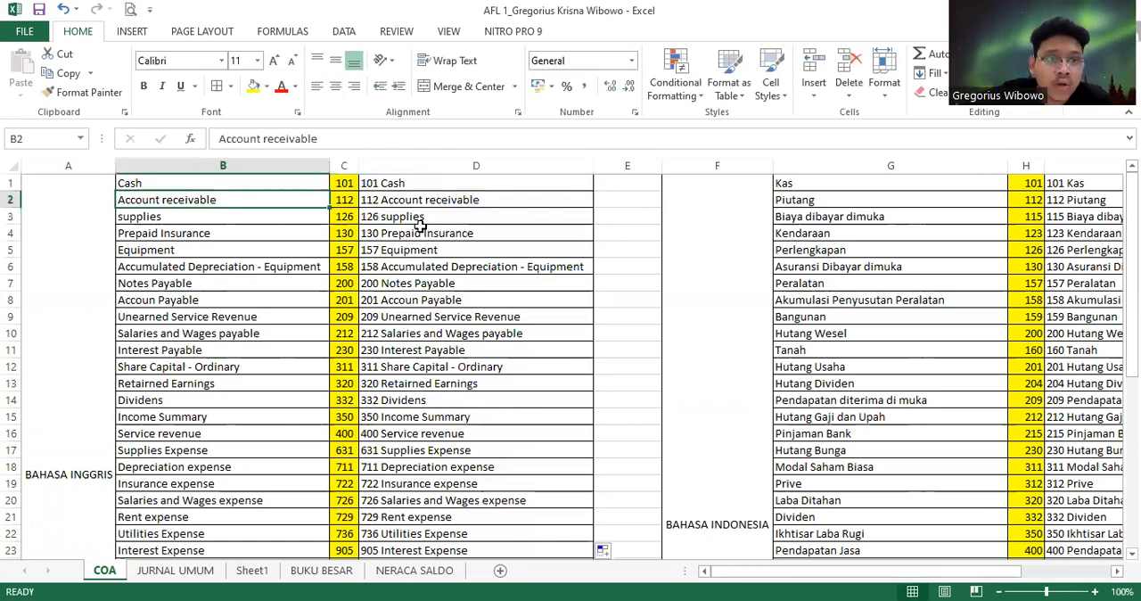
pyautogui.press('Right')
pyautogui.press('Right')
pyautogui.press('Right')
pyautogui.press('Right')
pyautogui.press('Right')
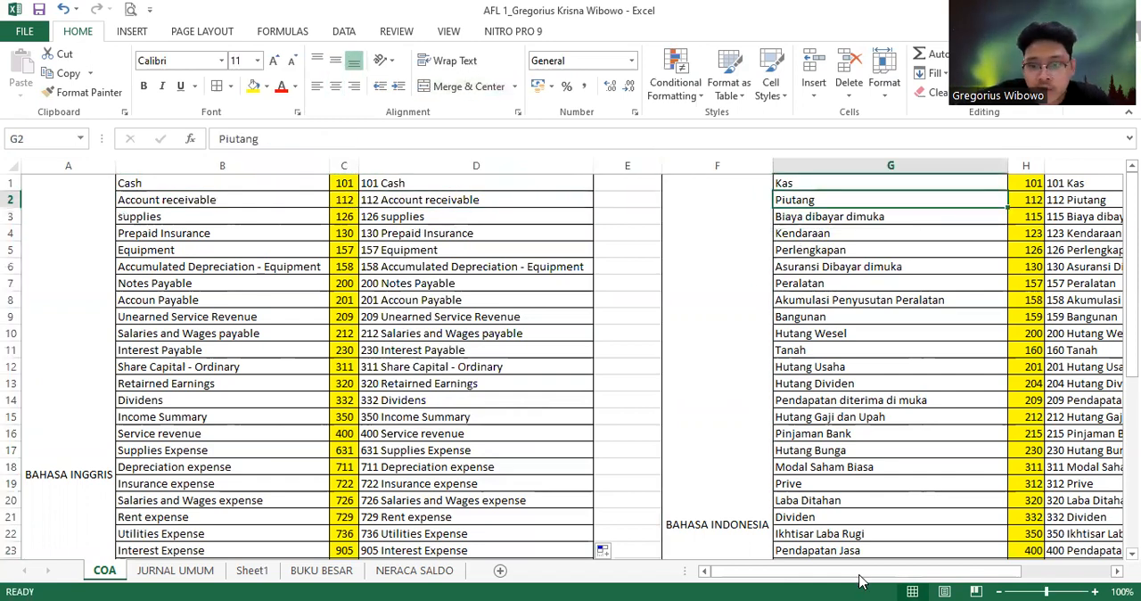
pyautogui.moveTo(858, 580); pyautogui.dragTo(936, 580)
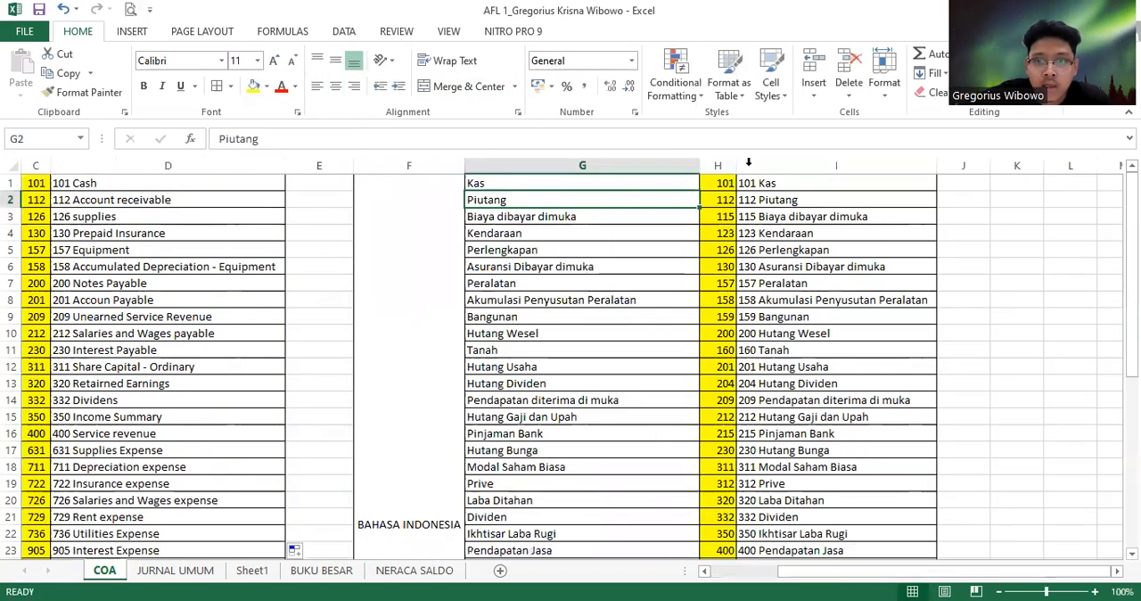
pyautogui.click(769, 198)
pyautogui.click(772, 183)
pyautogui.click(776, 216)
pyautogui.click(783, 250)
pyautogui.click(784, 316)
pyautogui.click(783, 250)
pyautogui.click(780, 216)
pyautogui.click(784, 267)
pyautogui.click(785, 317)
pyautogui.click(657, 232)
pyautogui.click(802, 216)
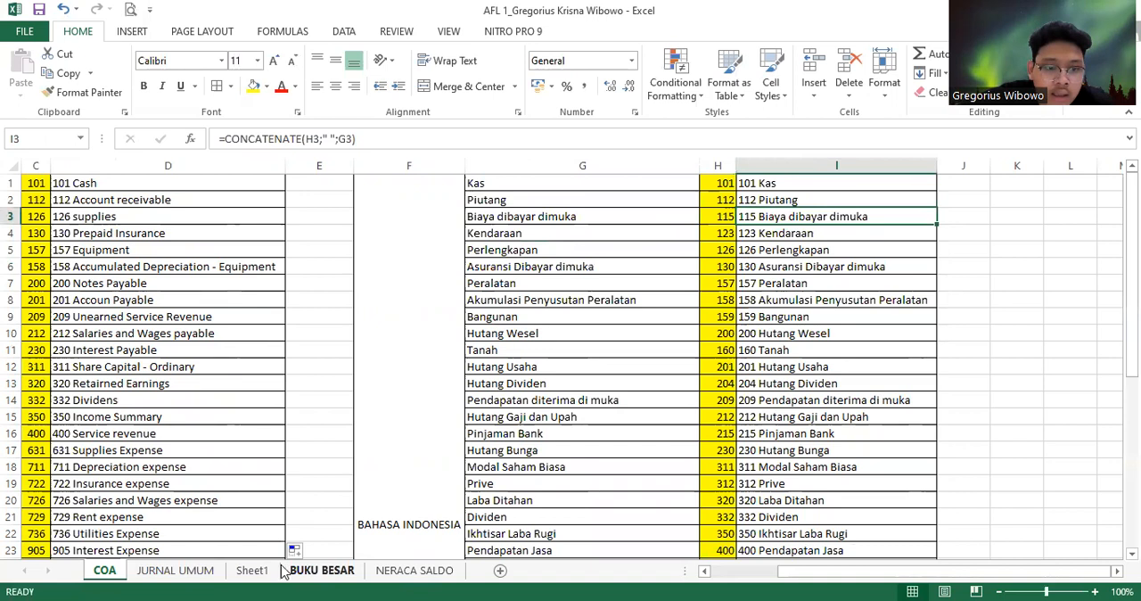
# Examine the journal table's column headings from NO to AKUN on Sheet1, comparing the COA heading with the COA sheet
pyautogui.click(253, 570)
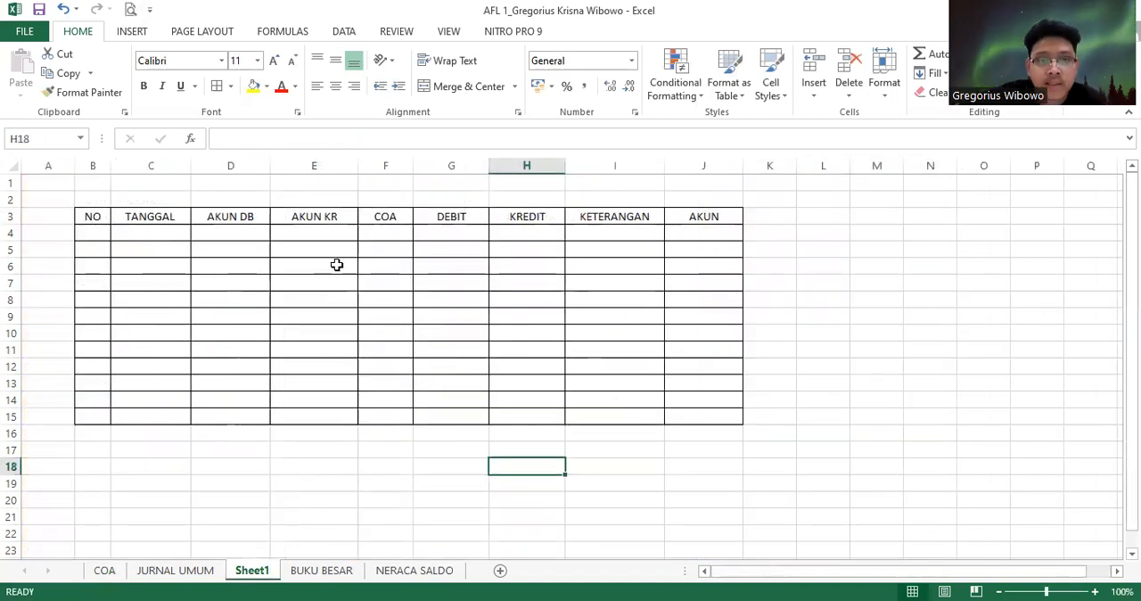
pyautogui.click(89, 233)
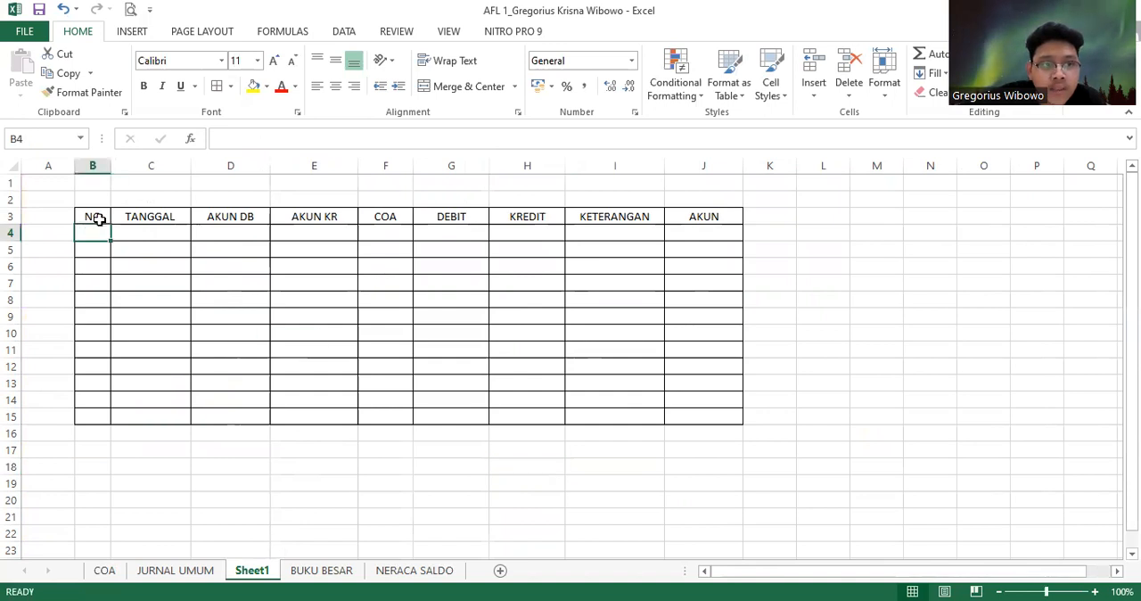
pyautogui.click(89, 216)
pyautogui.click(143, 219)
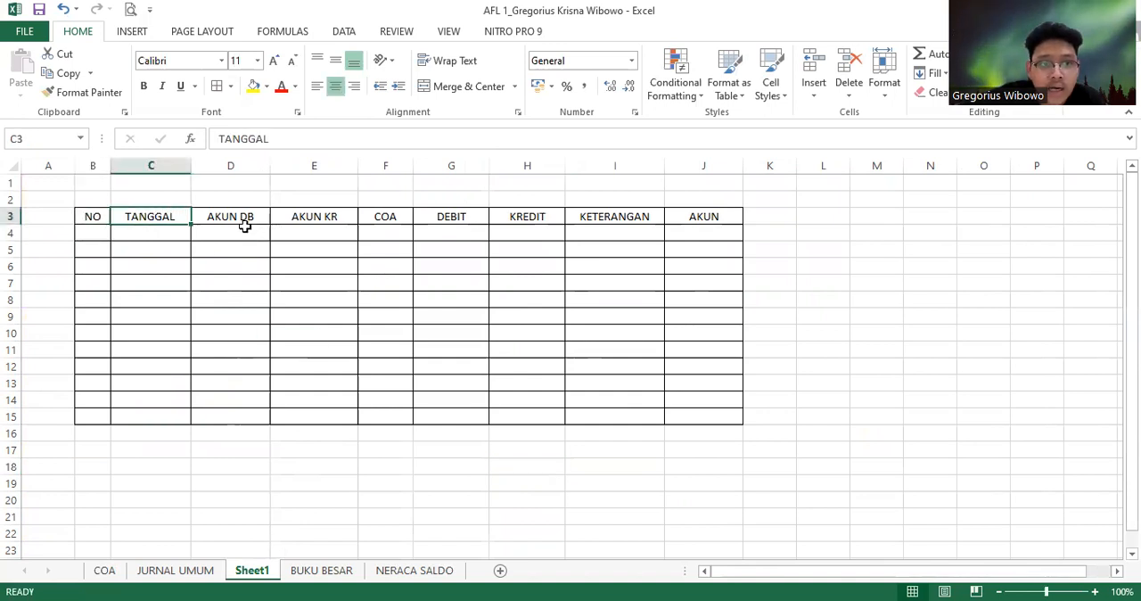
pyautogui.click(244, 222)
pyautogui.click(301, 215)
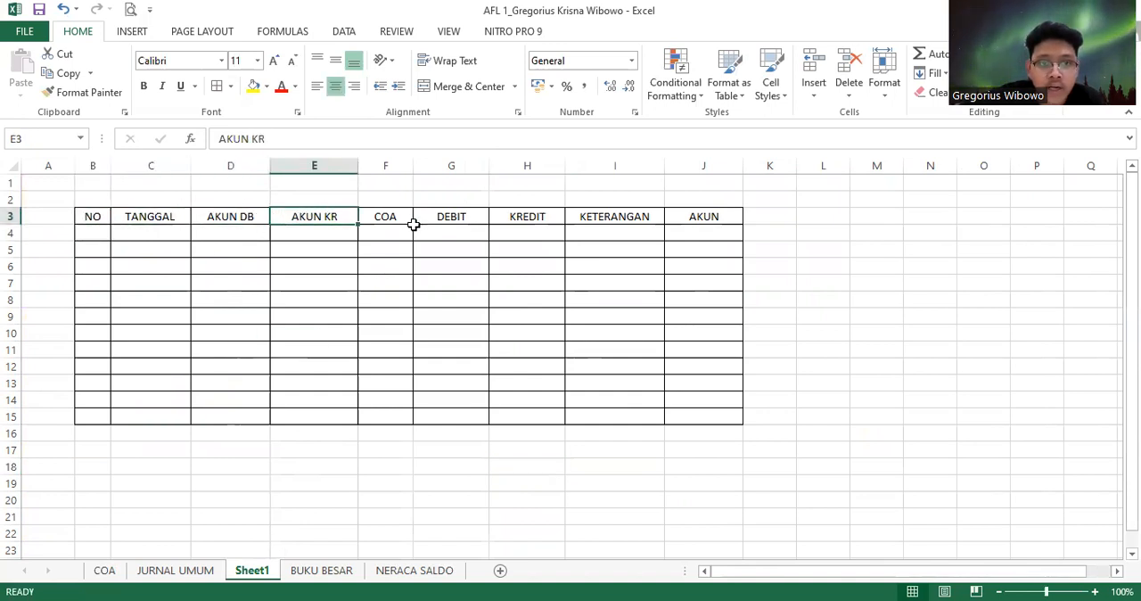
pyautogui.click(397, 217)
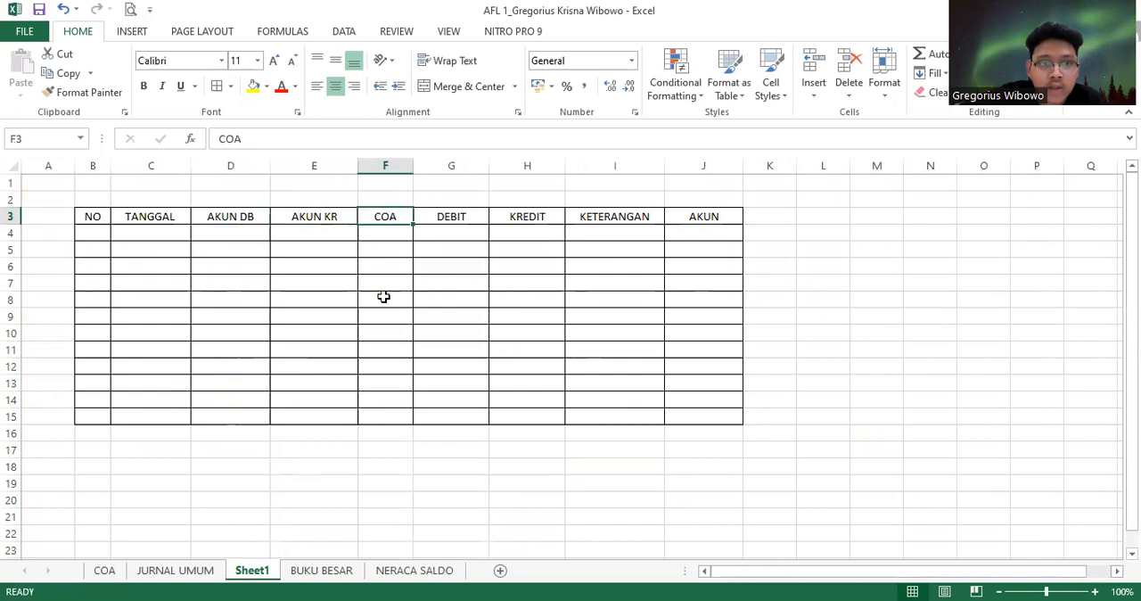
pyautogui.click(104, 570)
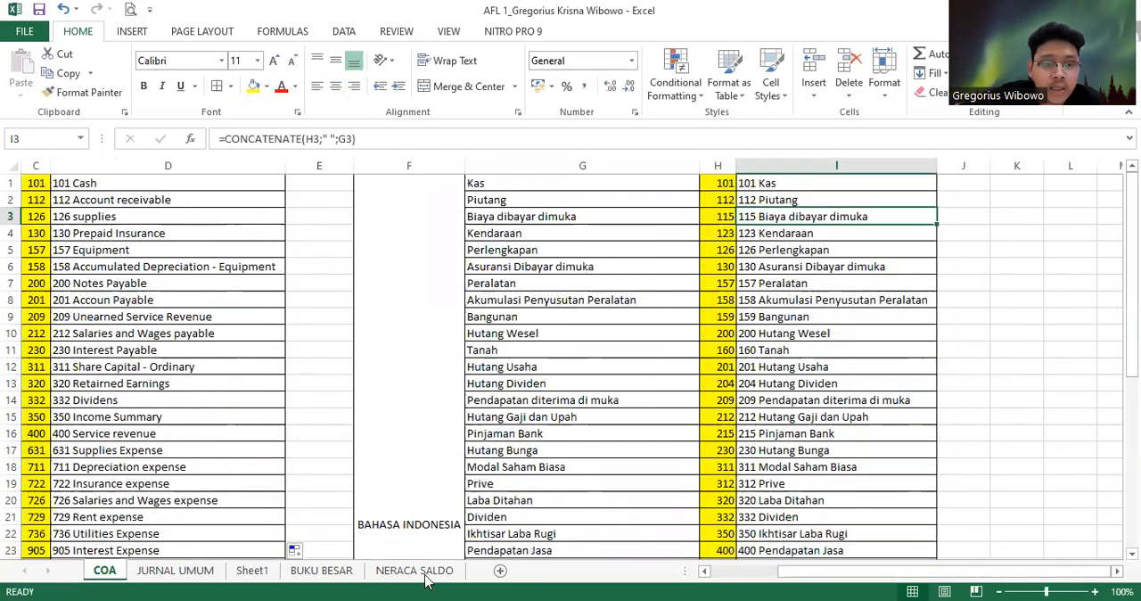
pyautogui.click(246, 572)
pyautogui.click(433, 217)
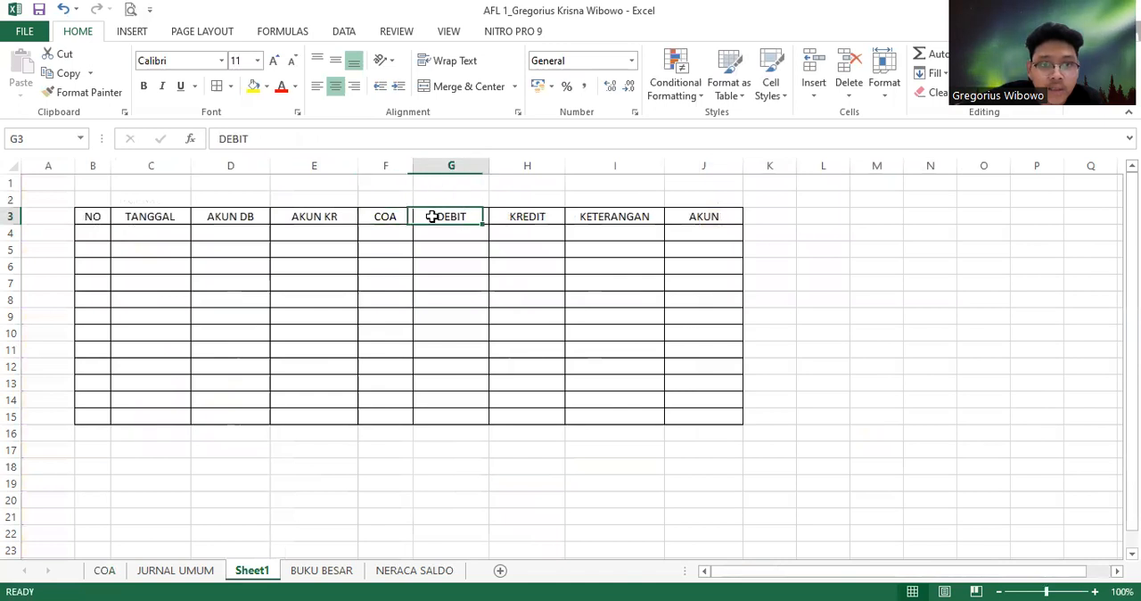
pyautogui.click(546, 219)
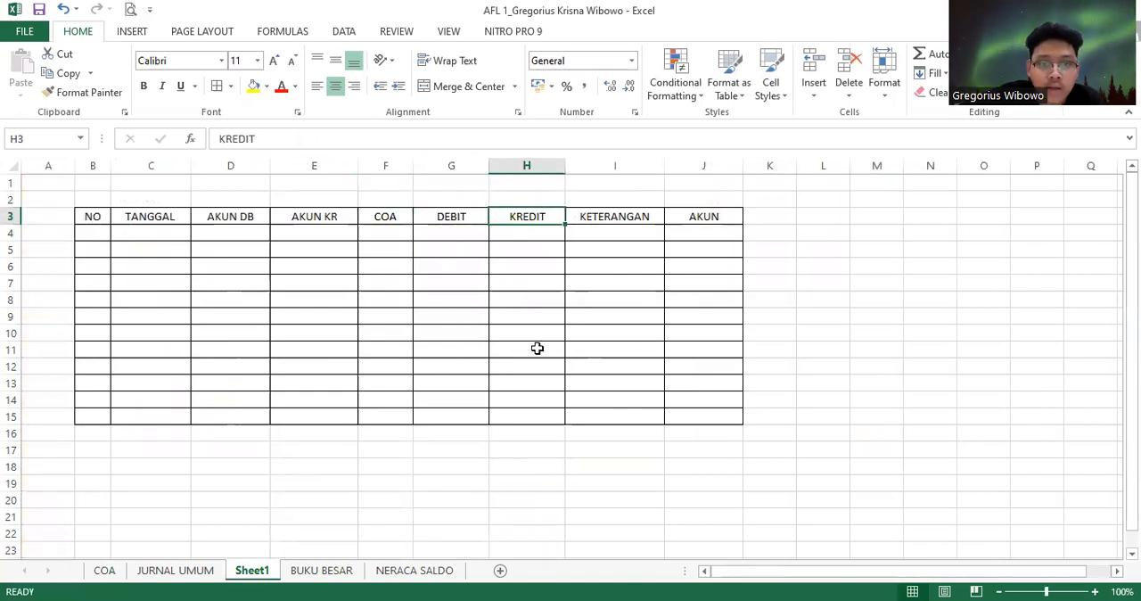
pyautogui.click(631, 221)
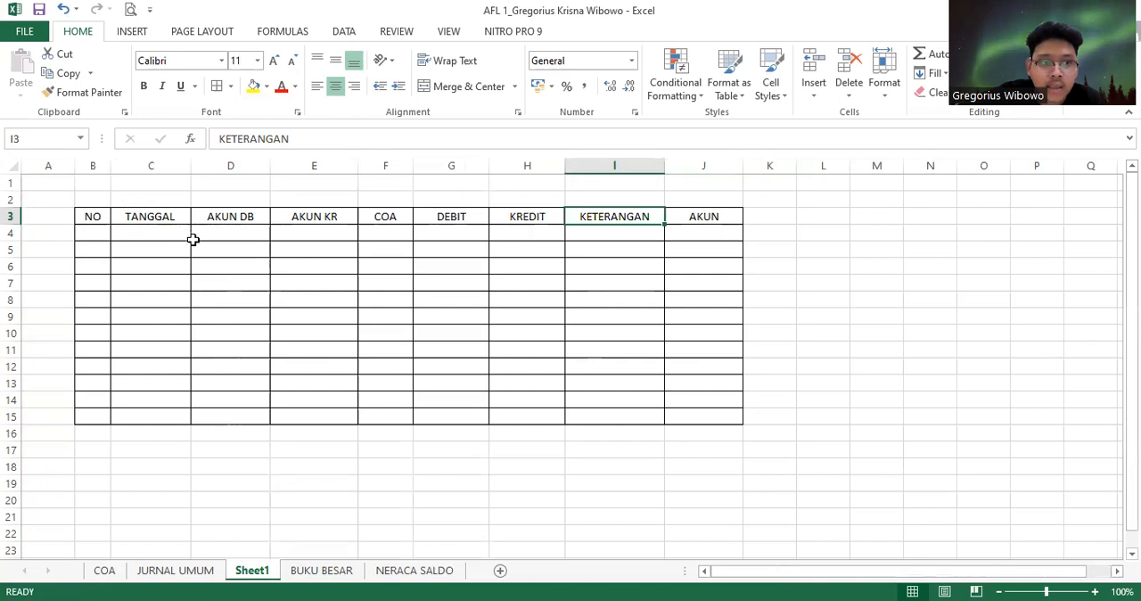
pyautogui.click(248, 237)
pyautogui.click(303, 264)
pyautogui.click(705, 222)
pyautogui.click(705, 235)
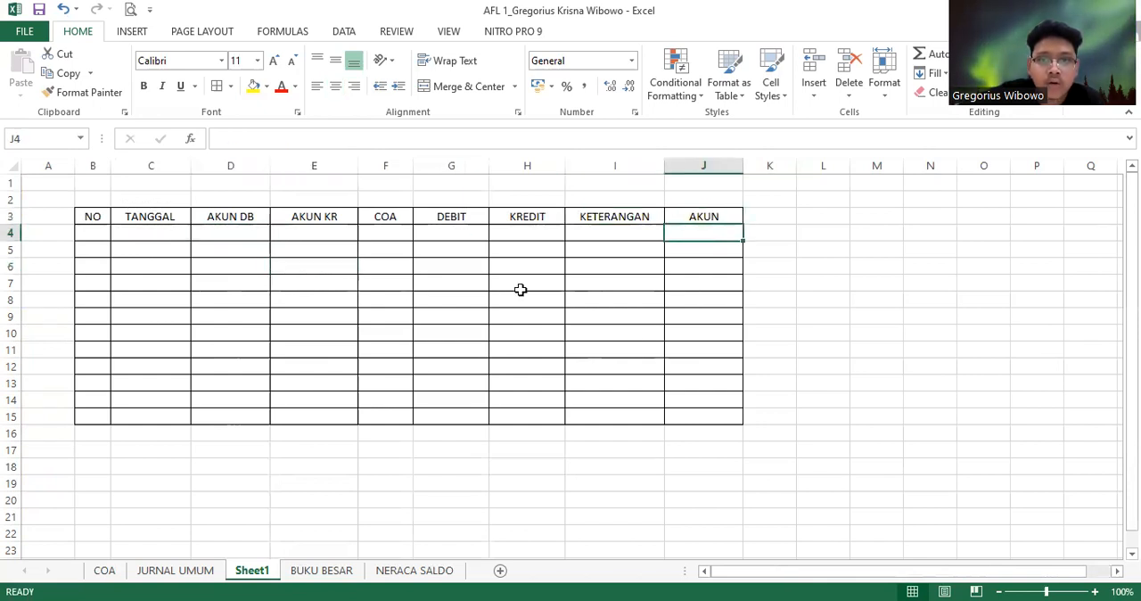
pyautogui.click(99, 235)
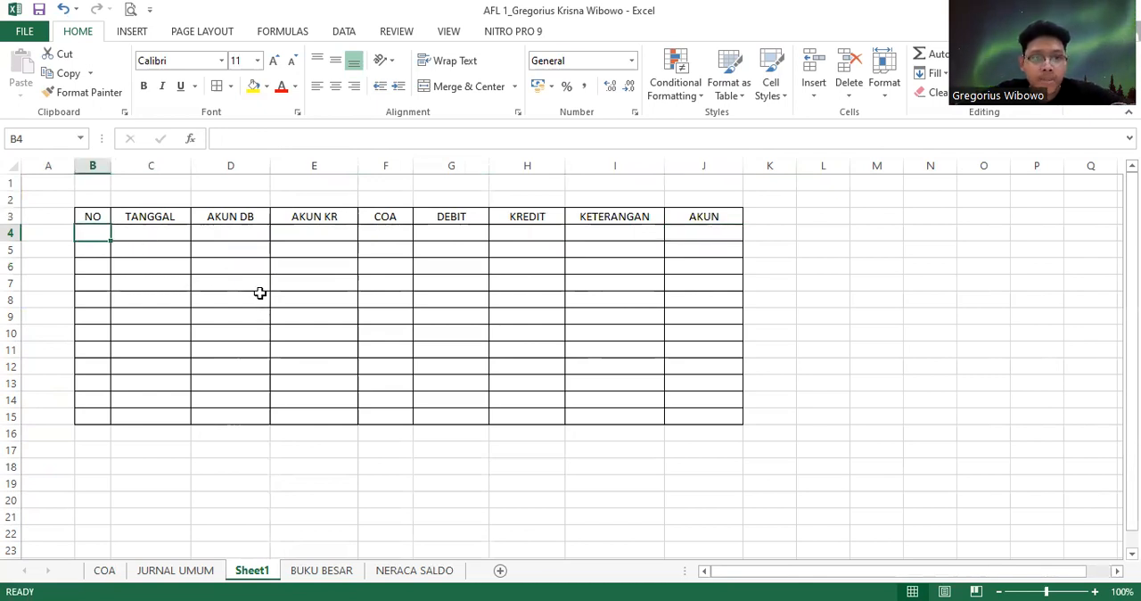
# Review the English account list on the COA sheet as the source for Sheet1's AKUN DB and AKUN KR columns
pyautogui.click(243, 236)
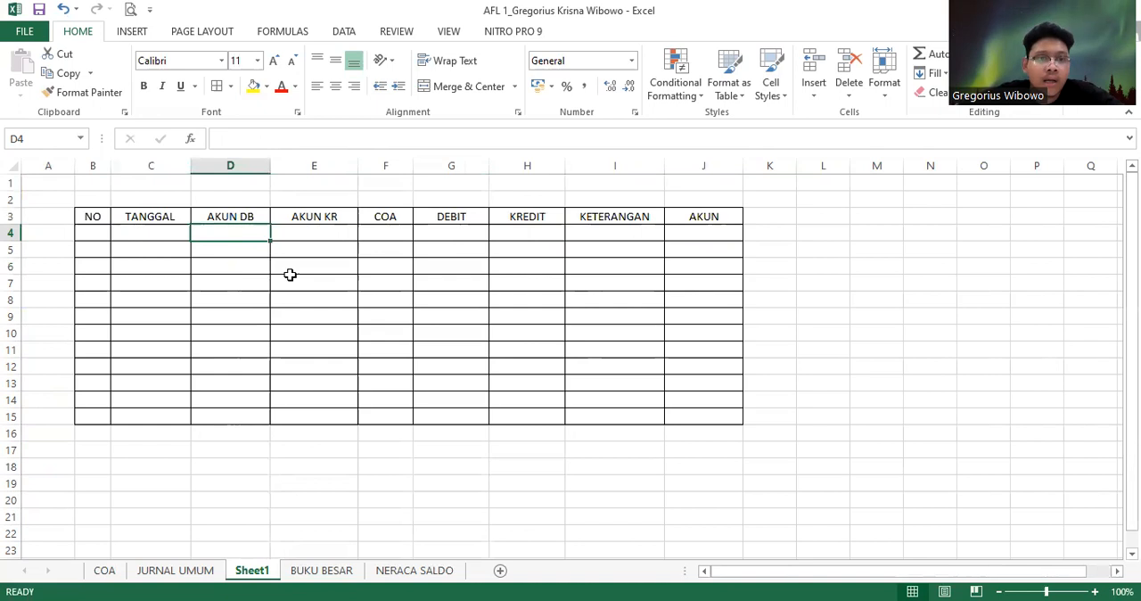
pyautogui.click(104, 570)
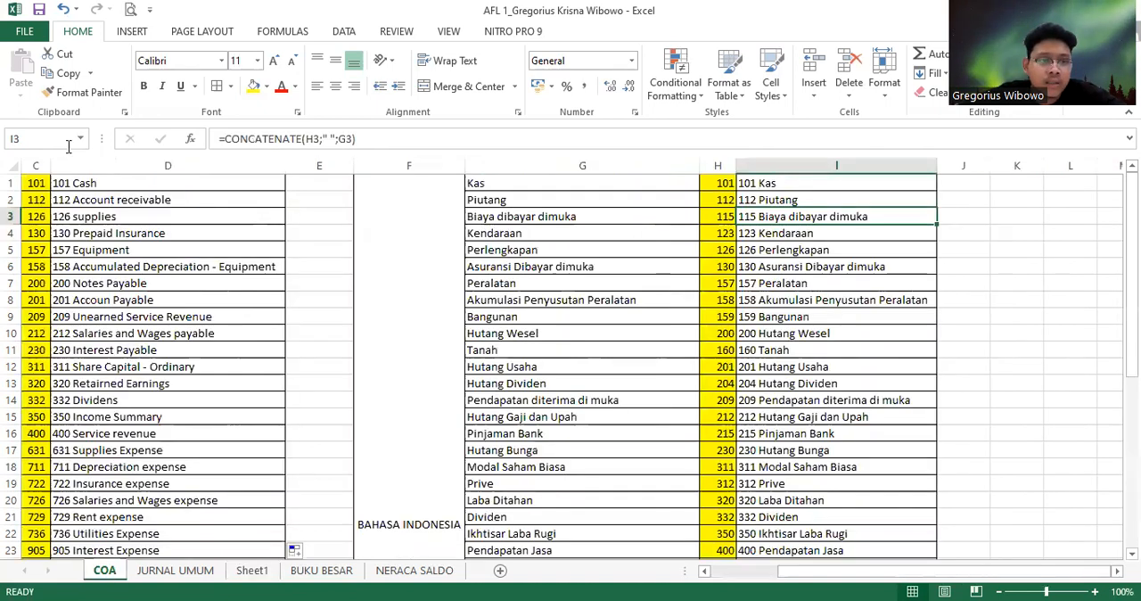
pyautogui.click(115, 233)
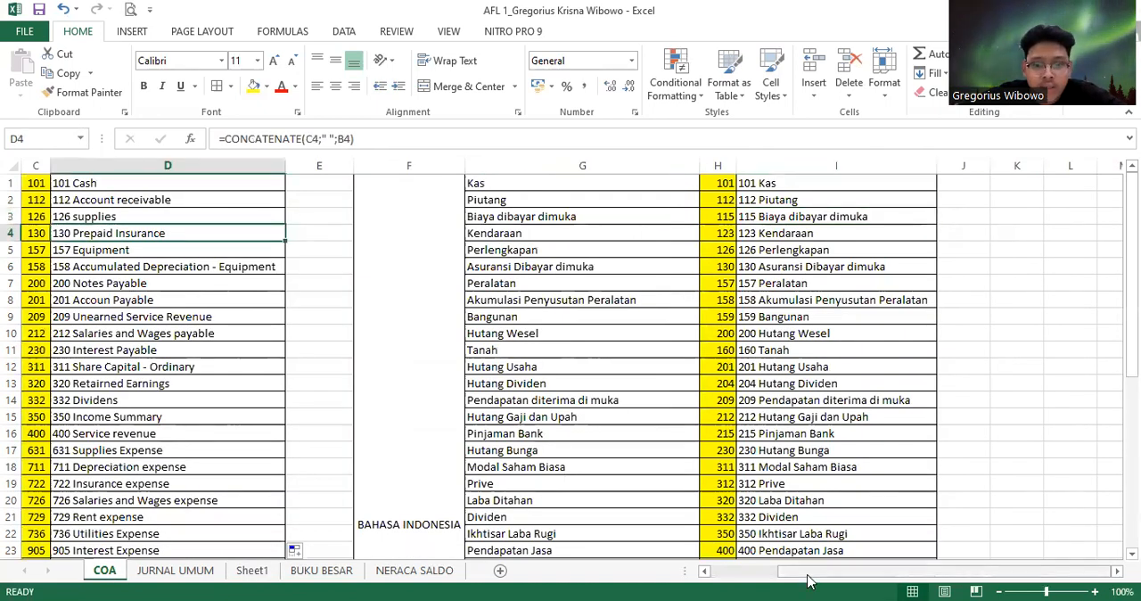
pyautogui.hscroll(-2, 891, 571)
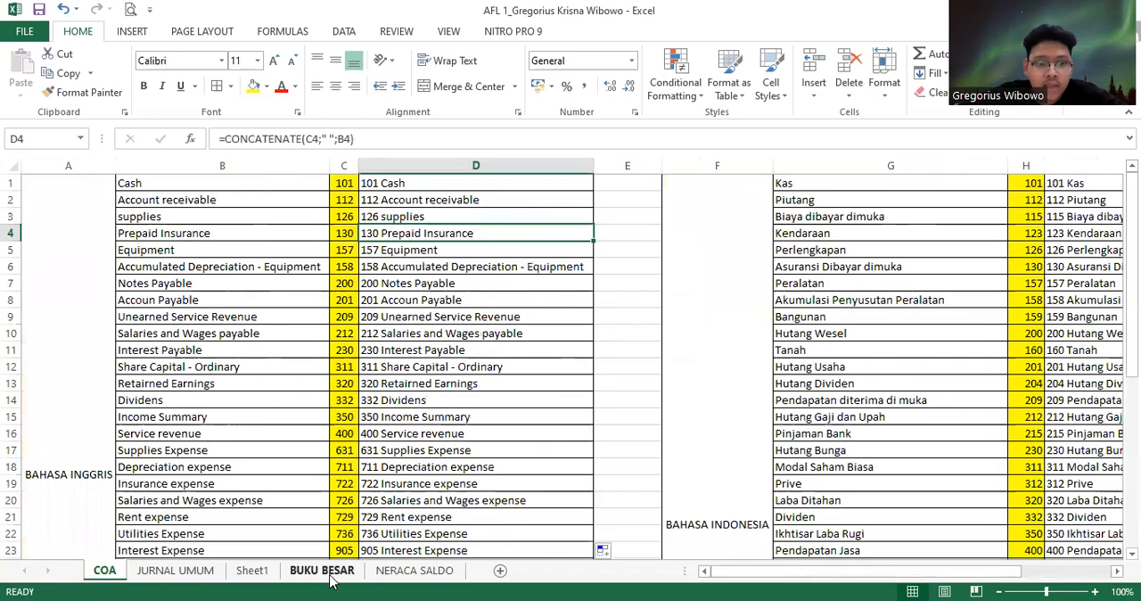
pyautogui.click(253, 569)
pyautogui.click(314, 238)
# Begin a data validation rule for D4:E16 on Sheet1 with List as the allowed type
pyautogui.click(255, 234)
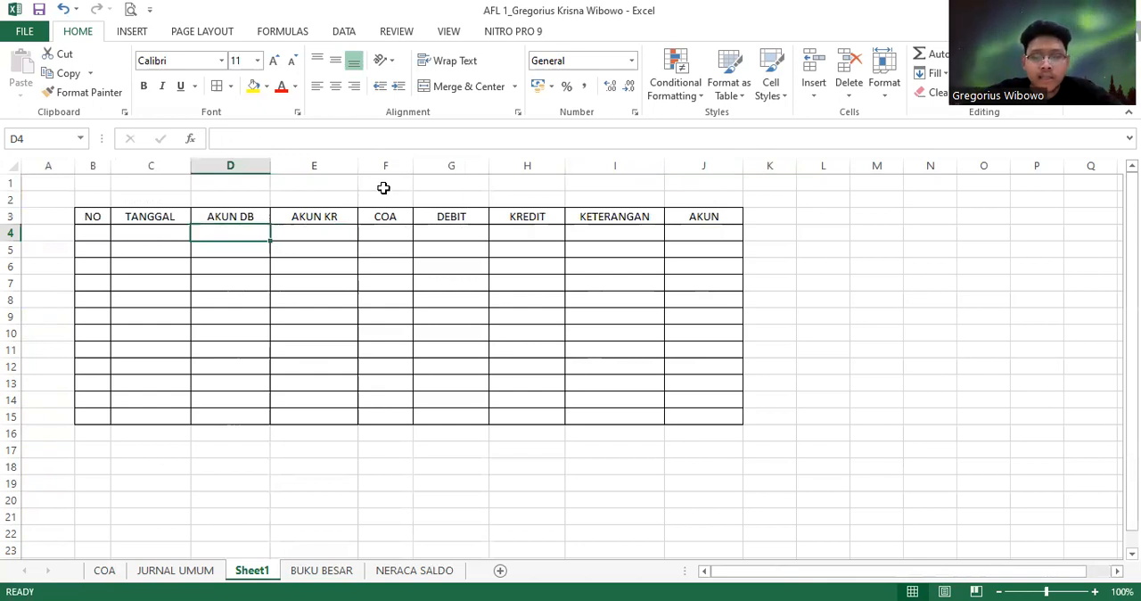
pyautogui.hotkey('shift', 'Right')
pyautogui.hotkey('shift', 'Down')
pyautogui.hotkey('shift', 'Down')
pyautogui.hotkey('shift', 'Down')
pyautogui.hotkey('shift', 'Down')
pyautogui.hotkey('shift', 'Down')
pyautogui.hotkey('shift', 'Down')
pyautogui.hotkey('shift', 'Down')
pyautogui.hotkey('shift', 'Down')
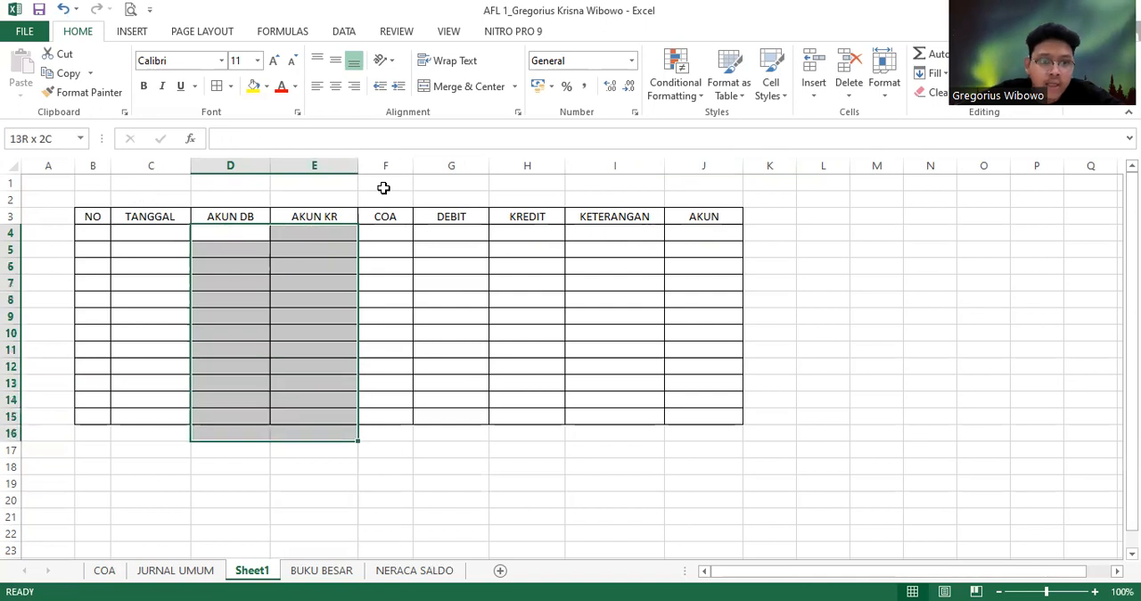
pyautogui.click(343, 32)
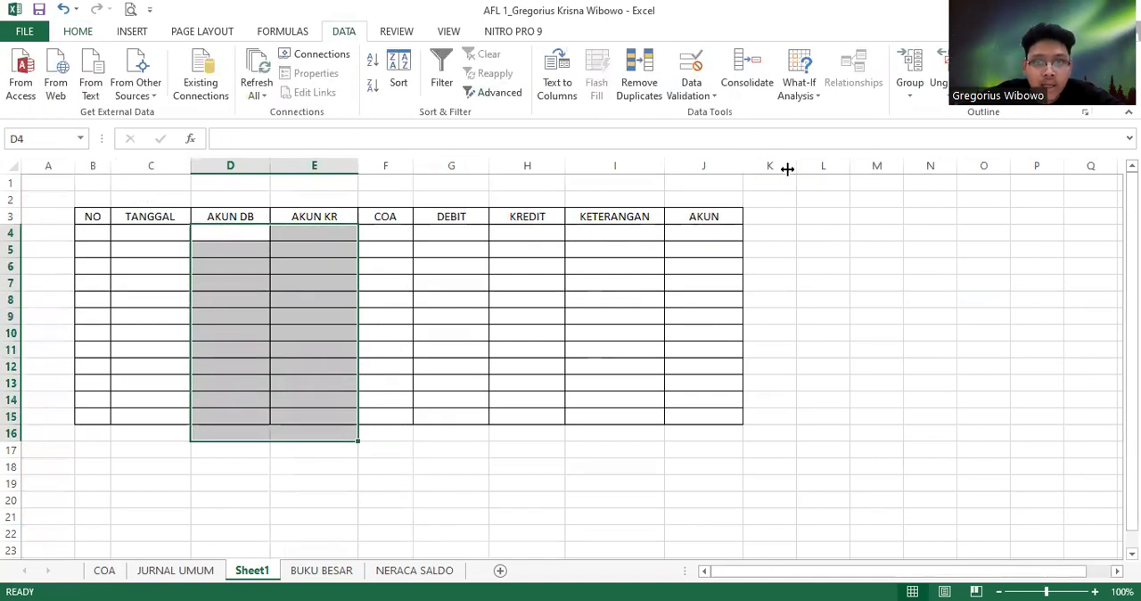
pyautogui.click(694, 76)
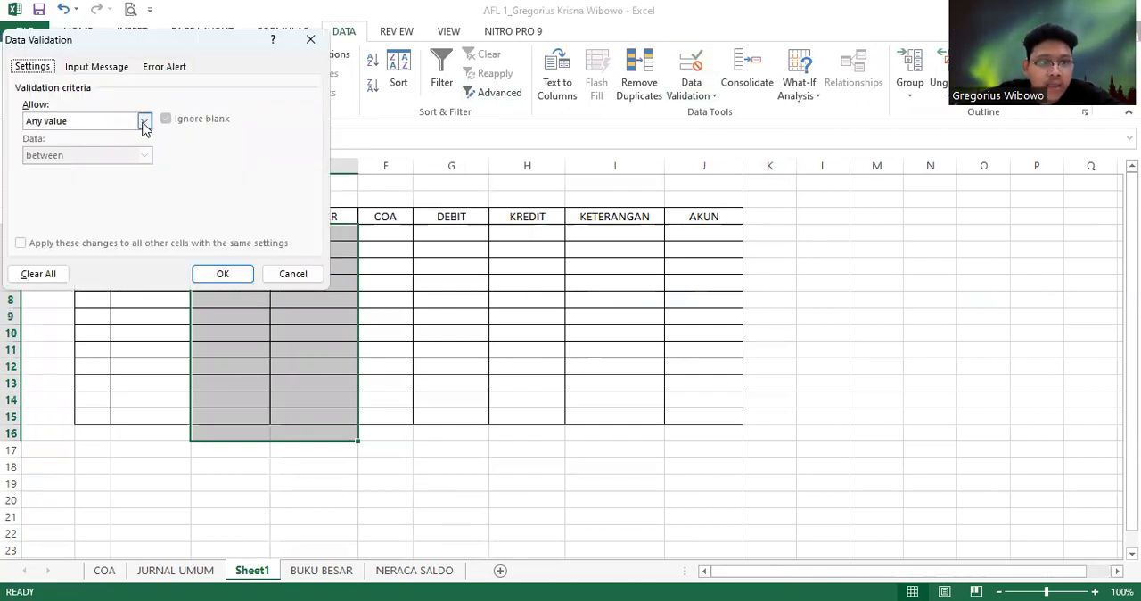
pyautogui.click(145, 121)
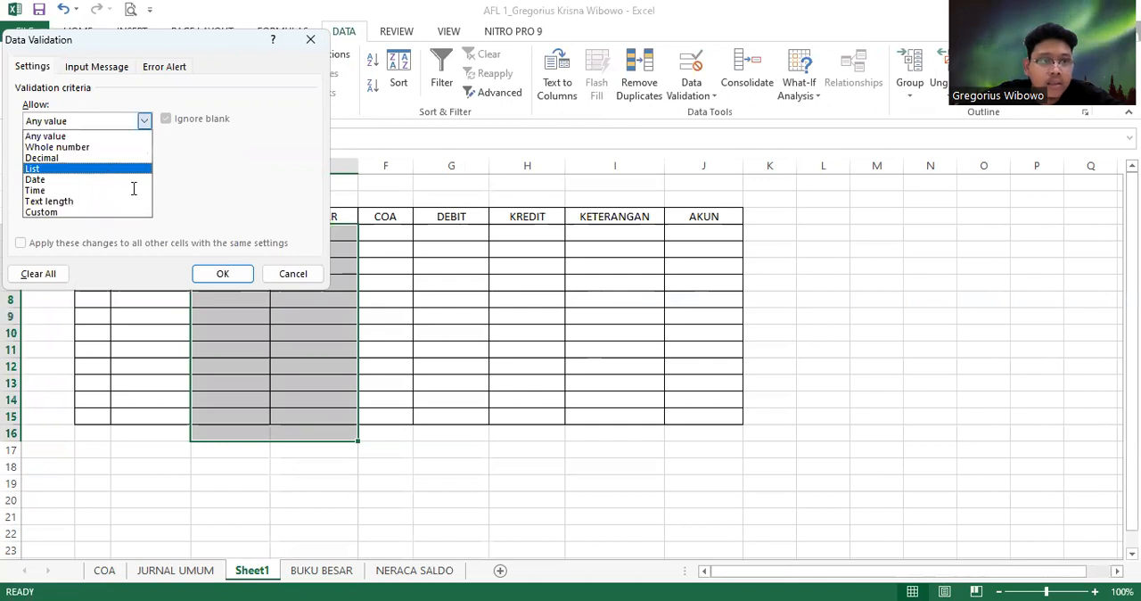
pyautogui.click(111, 175)
pyautogui.click(97, 189)
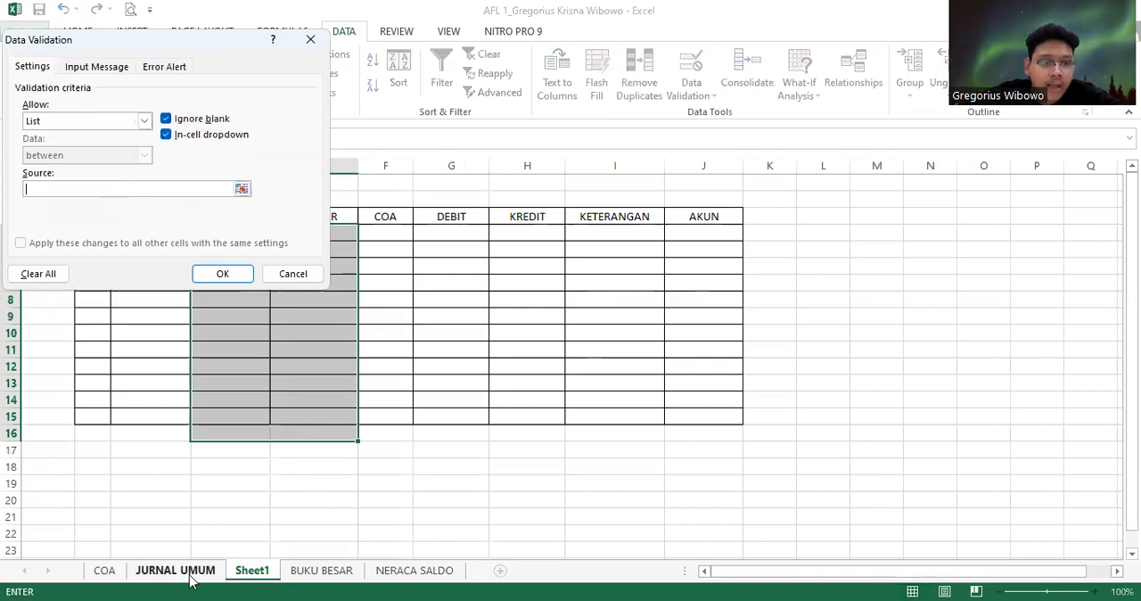
# Set the validation list's source to =COA!$B$1:$B$40 and apply the rule
pyautogui.click(111, 573)
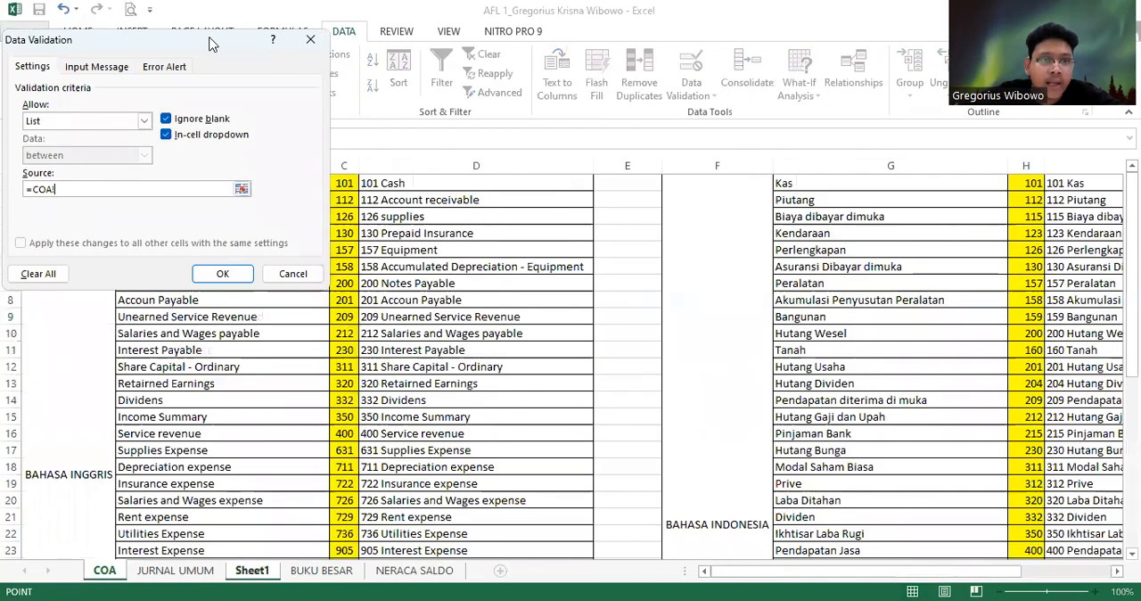
pyautogui.click(276, 184)
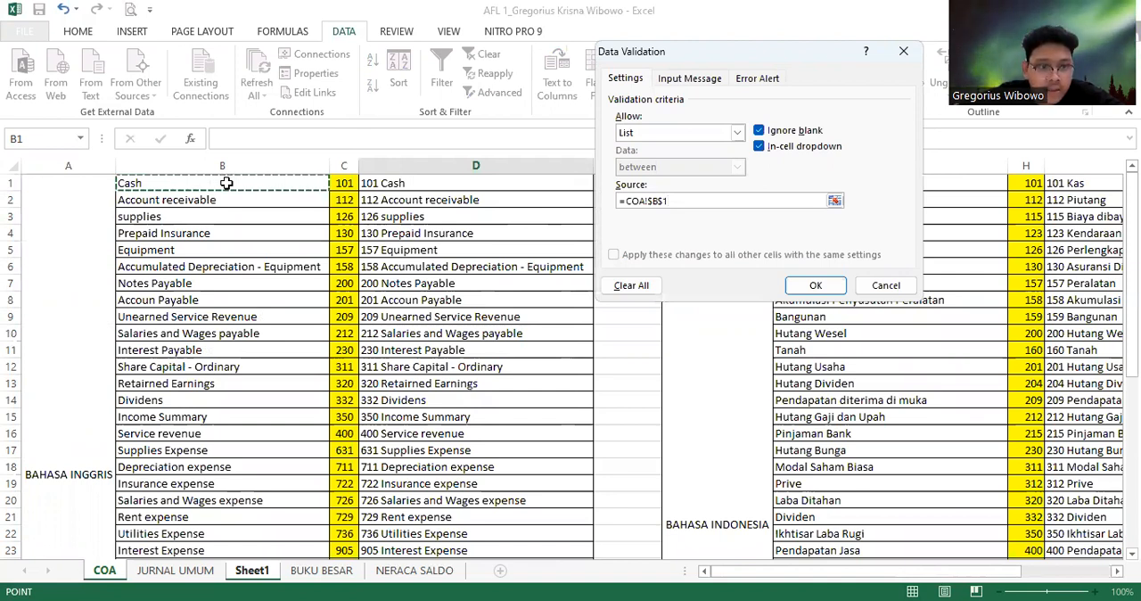
pyautogui.hotkey('ctrl', 'shift', 'Down')
pyautogui.hotkey('shift', 'Down')
pyautogui.hotkey('shift', 'Down')
pyautogui.hotkey('shift', 'Down')
pyautogui.hotkey('shift', 'Down')
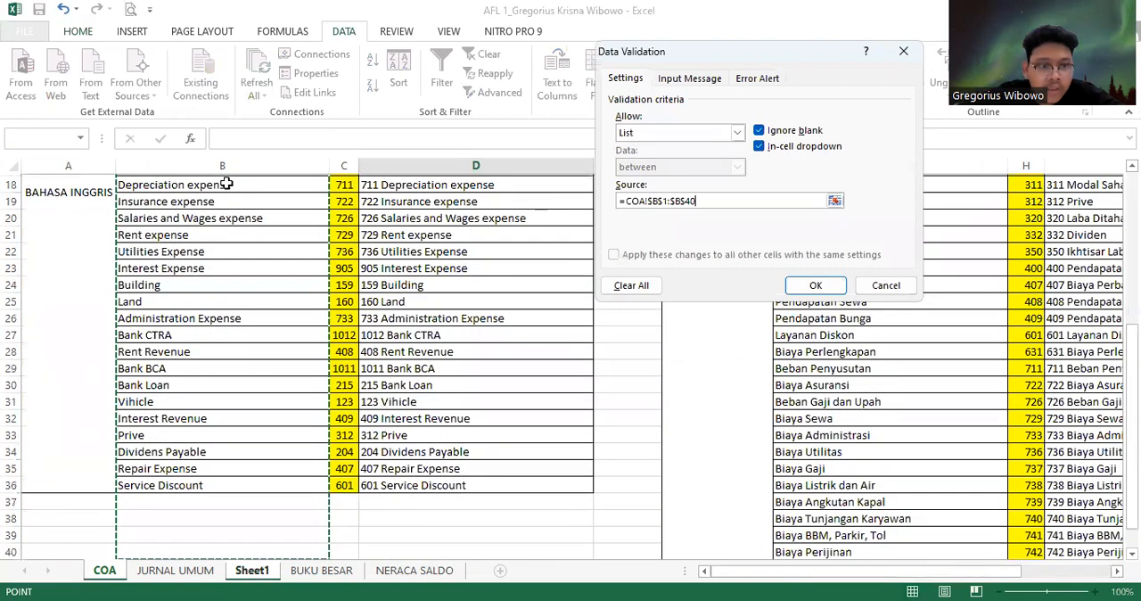
pyautogui.hotkey('shift', 'Up')
pyautogui.hotkey('shift', 'Up')
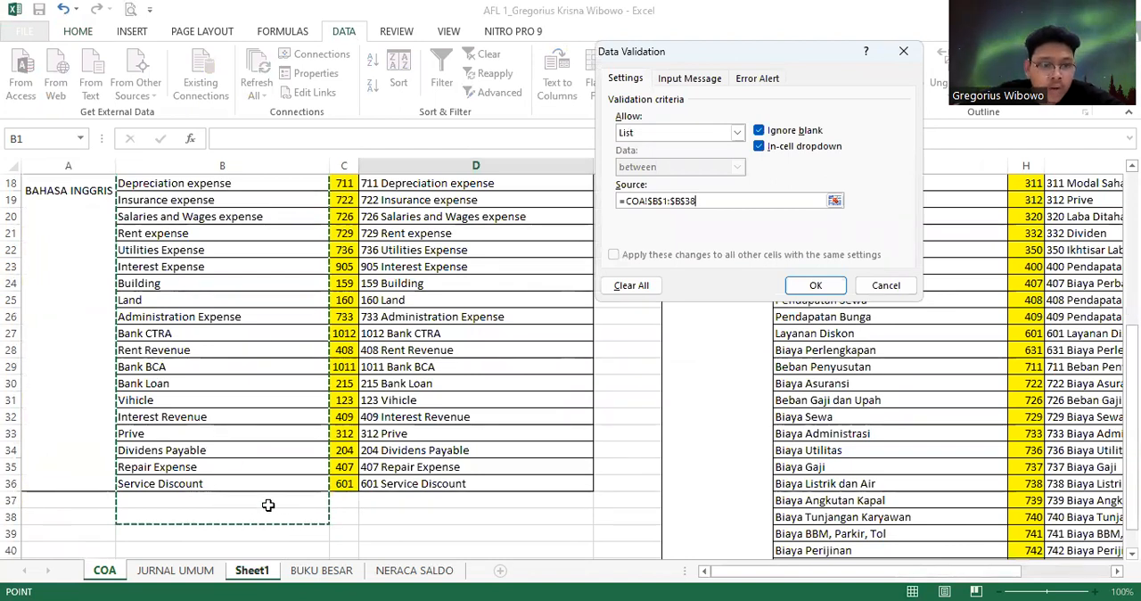
pyautogui.press('BackSpace')
pyautogui.press('BackSpace')
pyautogui.write('40')
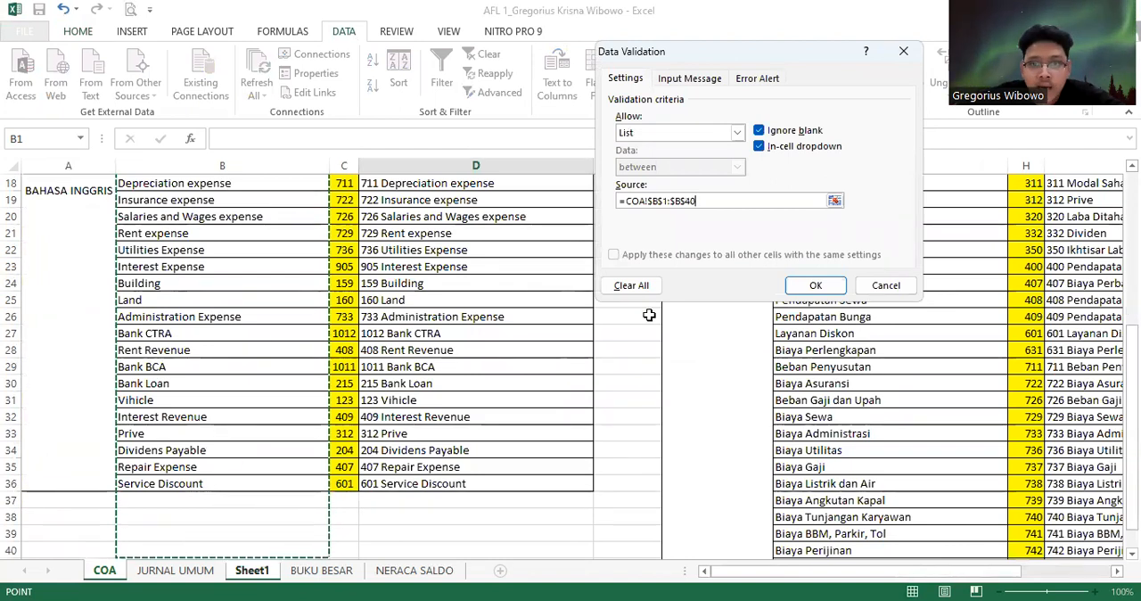
pyautogui.click(808, 287)
# Check the account dropdown lists in D4 and E4 of the journal table, browsing back to their first entries
pyautogui.click(614, 333)
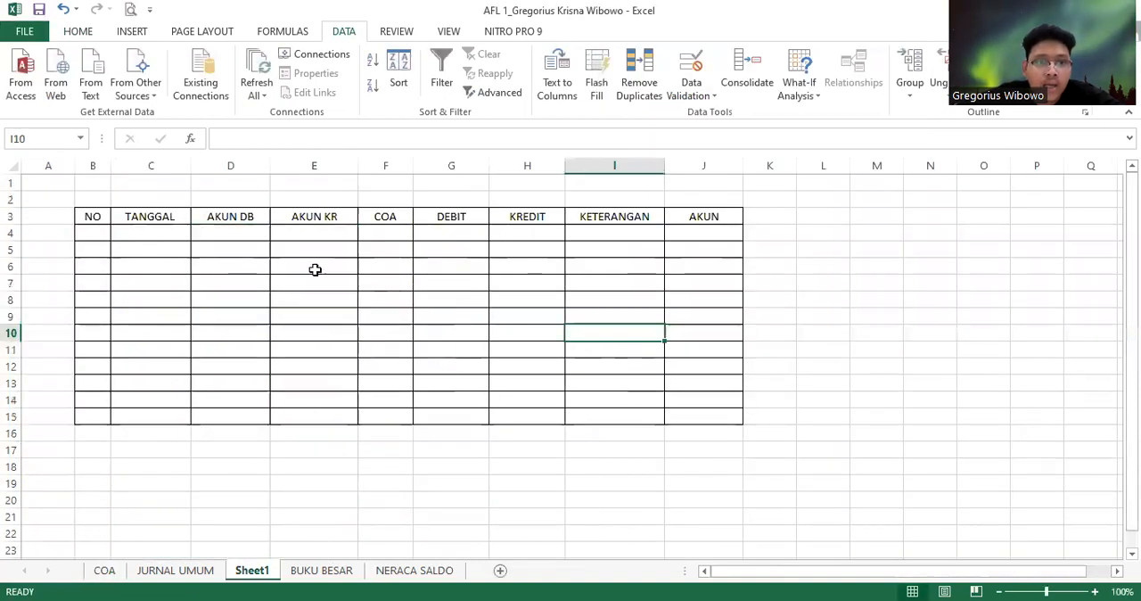
pyautogui.click(225, 232)
pyautogui.click(277, 233)
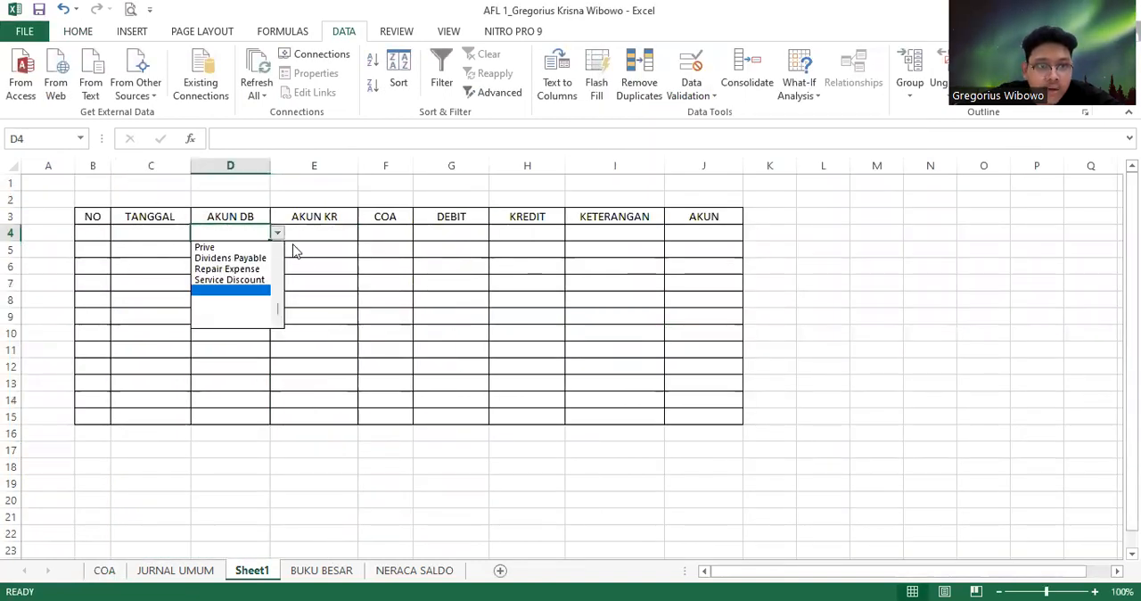
pyautogui.press('Escape')
pyautogui.click(316, 238)
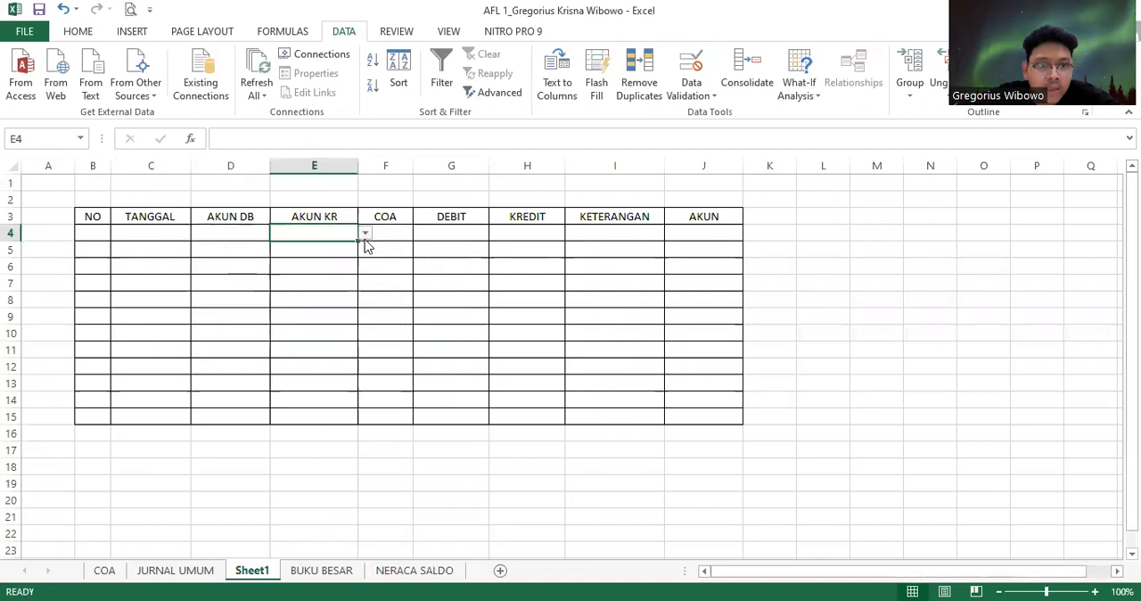
pyautogui.click(365, 234)
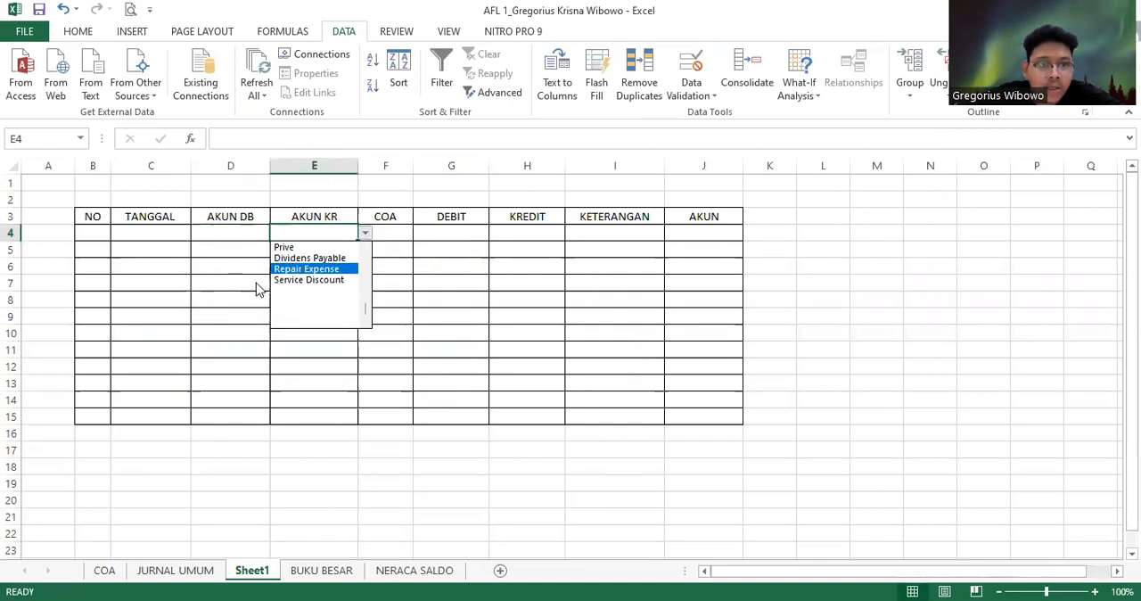
pyautogui.moveTo(364, 309); pyautogui.dragTo(364, 236)
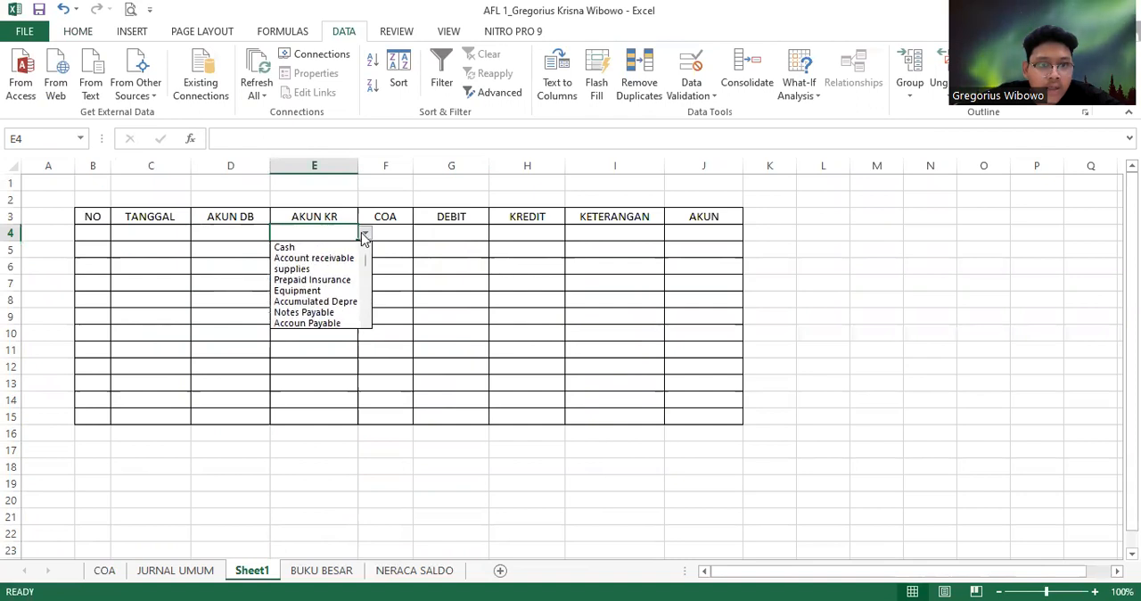
pyautogui.click(247, 235)
pyautogui.click(247, 234)
pyautogui.click(277, 234)
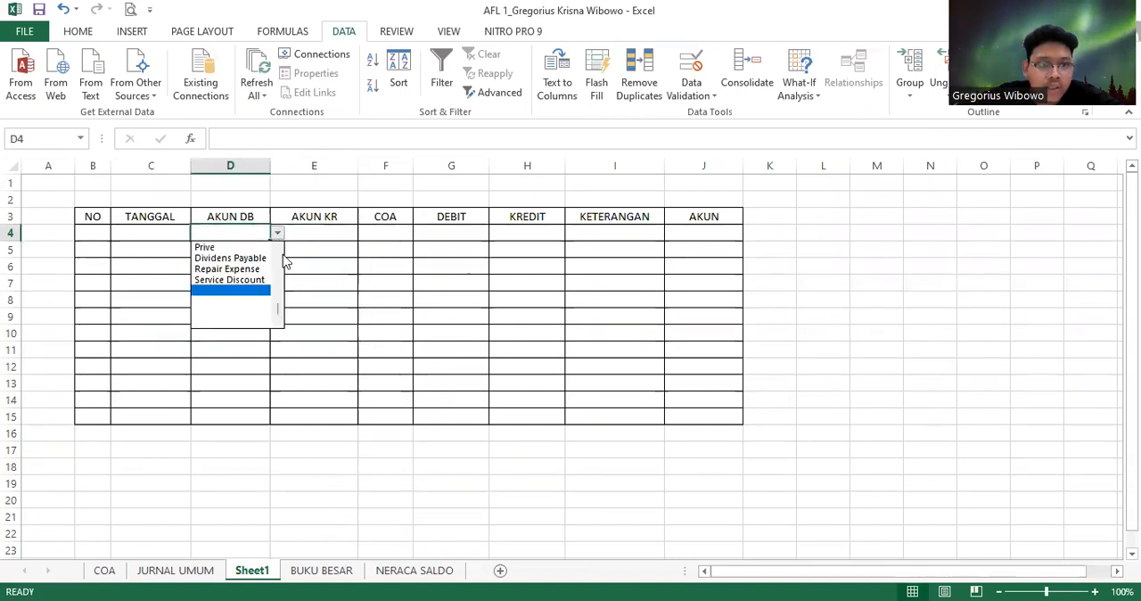
pyautogui.moveTo(279, 312); pyautogui.dragTo(288, 260)
# Select F4 under the COA heading and review the account codes on the COA sheet before returning to Sheet1
pyautogui.click(385, 229)
pyautogui.click(410, 237)
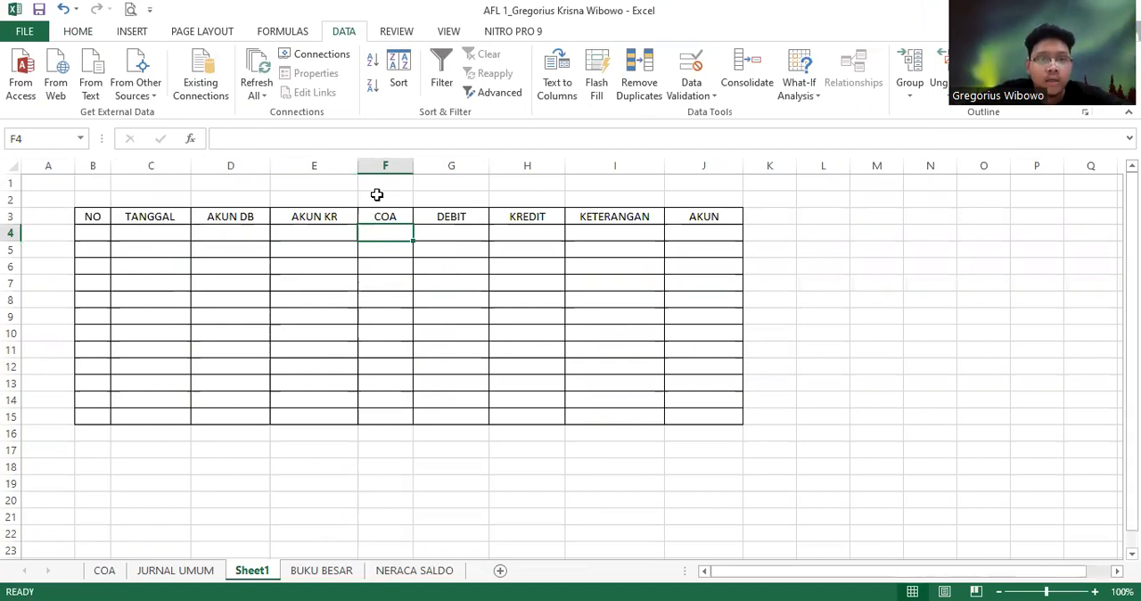
pyautogui.click(107, 570)
pyautogui.scroll(6, 267, 289)
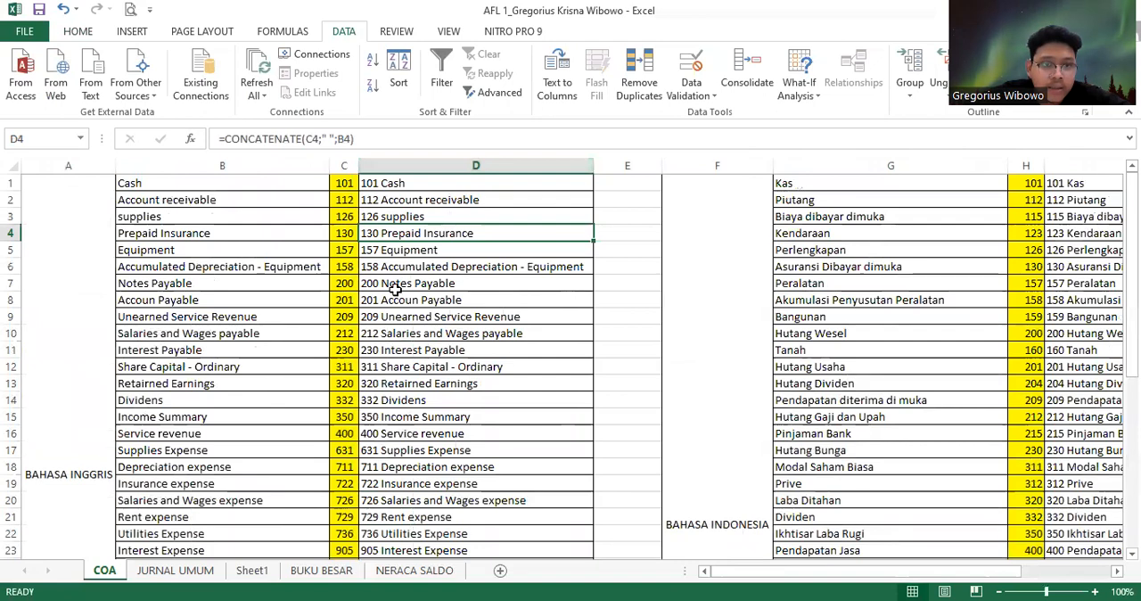
pyautogui.click(251, 570)
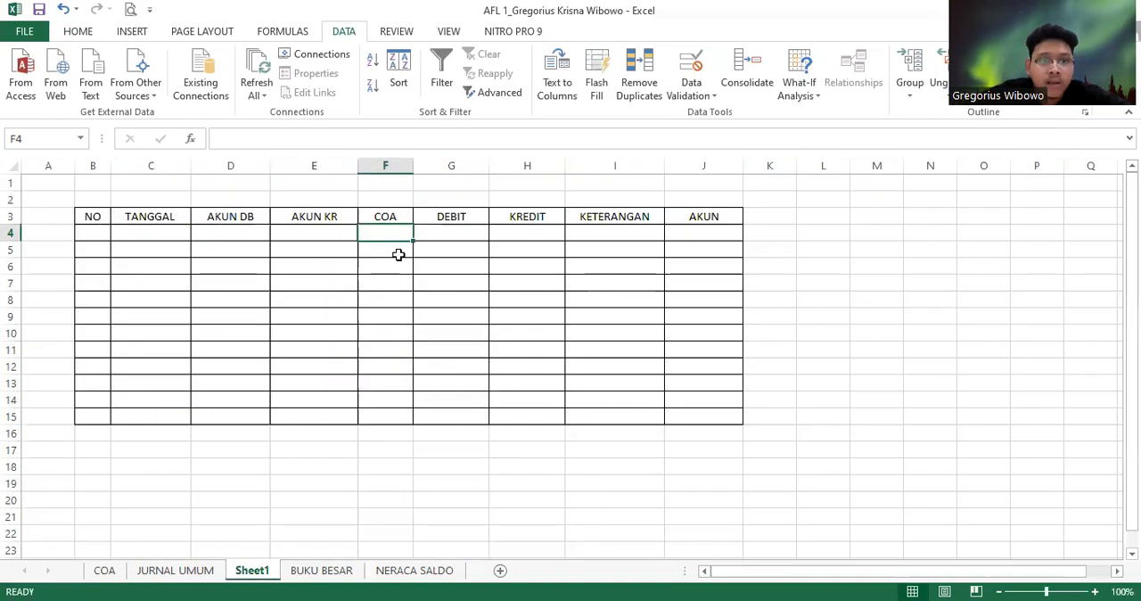
# Start the formula =IFERROR(IF(D4=0; in F4, testing whether the AKUN DB cell is empty
pyautogui.click(390, 139)
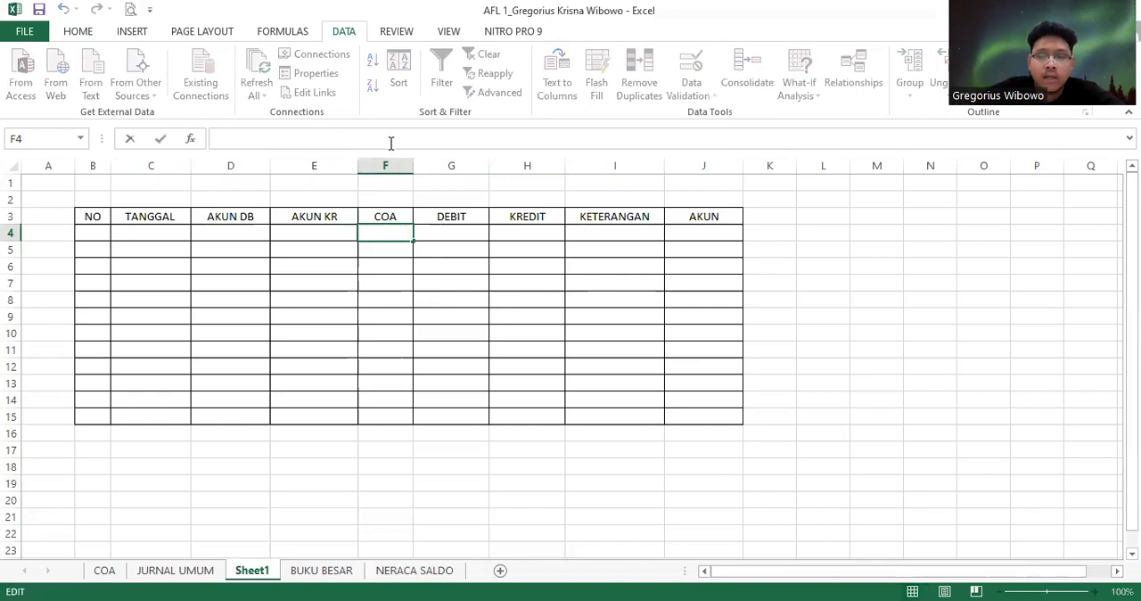
pyautogui.write('=')
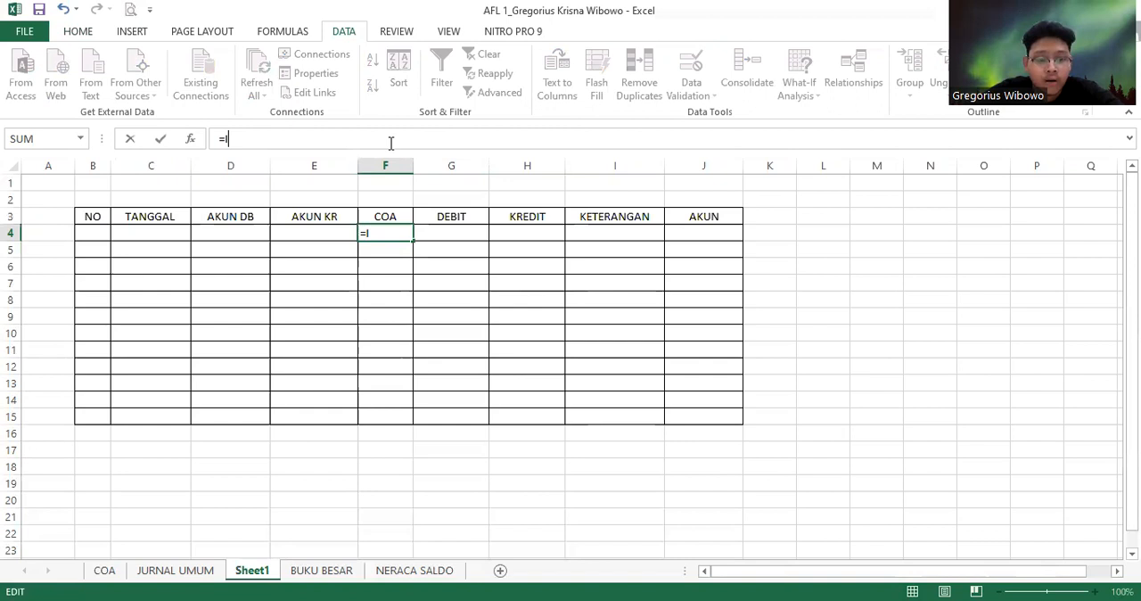
pyautogui.write('IFERROR')
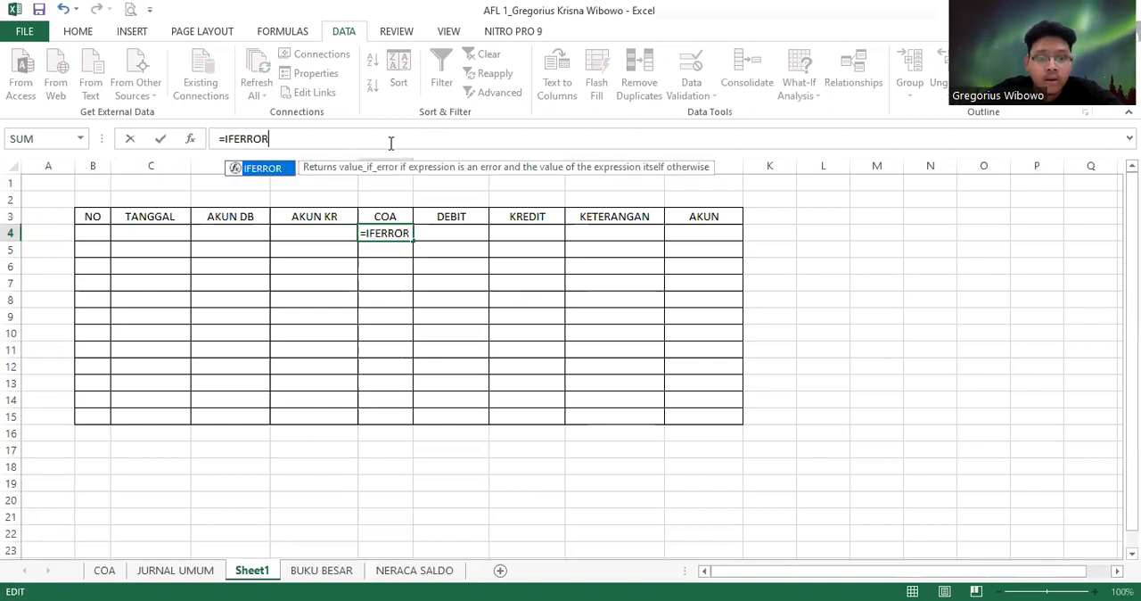
pyautogui.write('(')
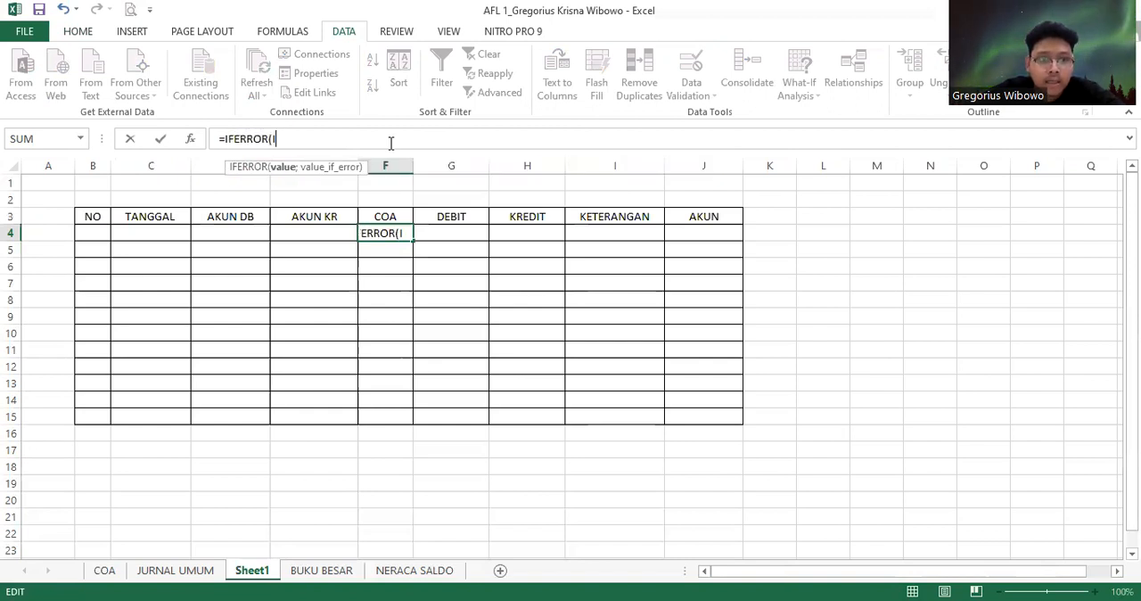
pyautogui.write('IF')
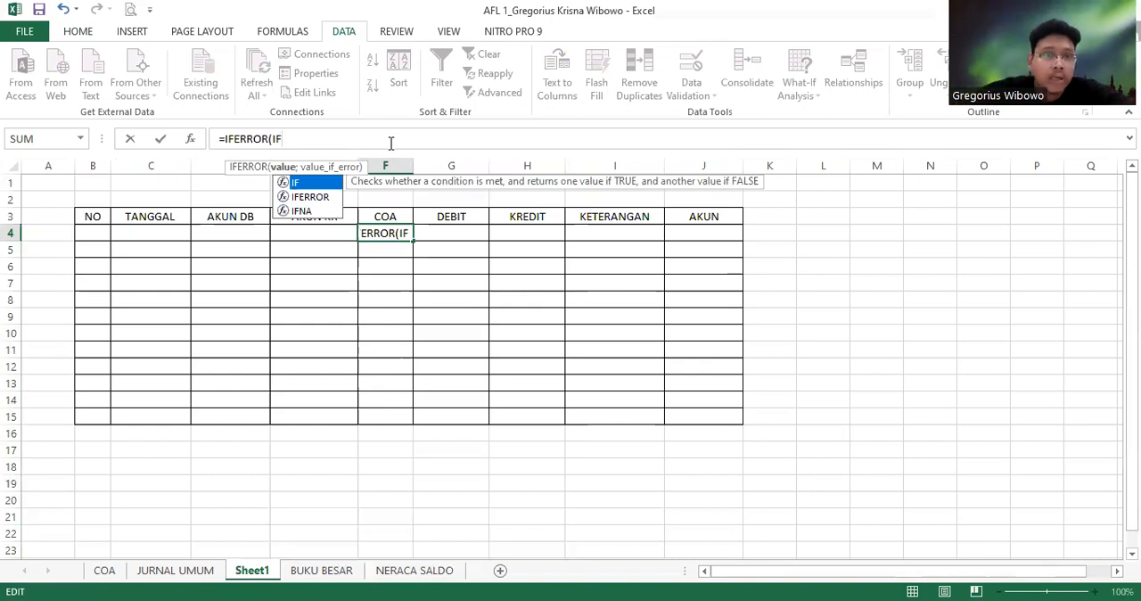
pyautogui.write('(')
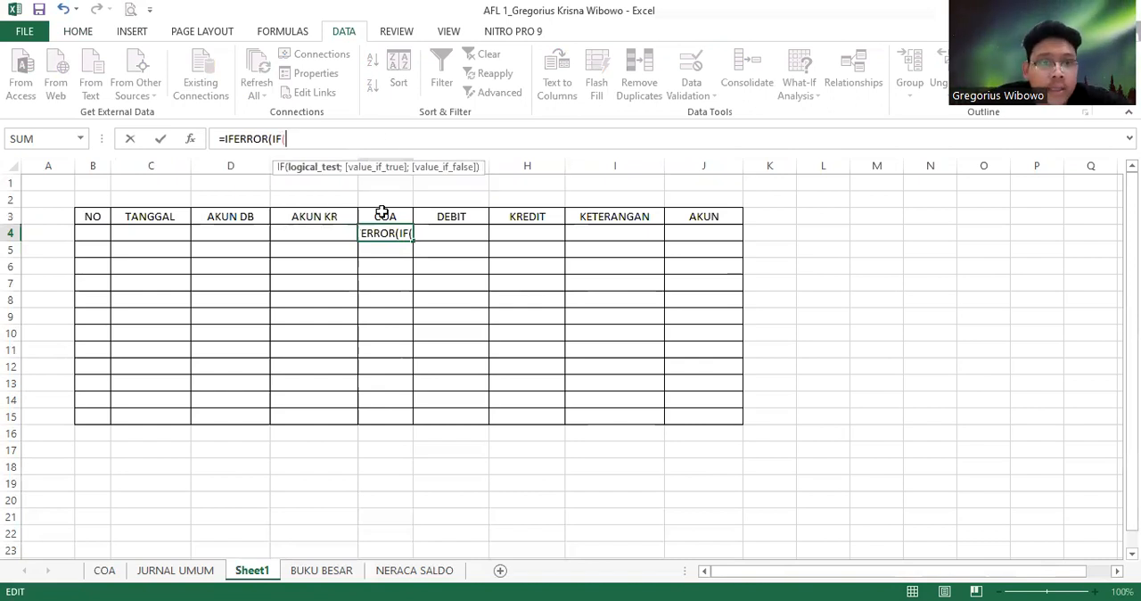
pyautogui.click(241, 233)
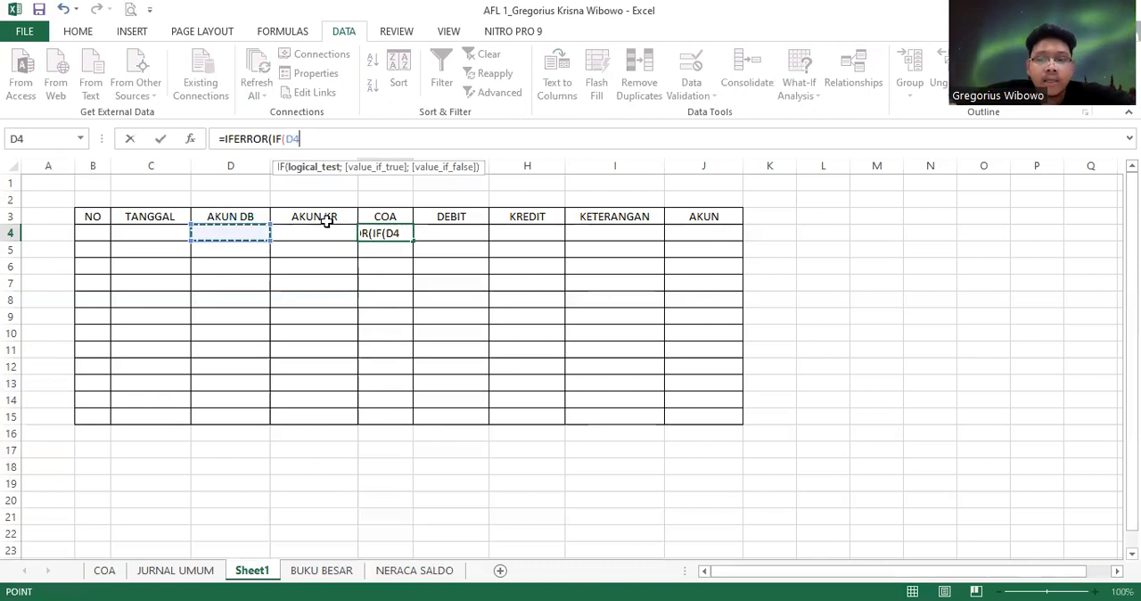
pyautogui.write('=')
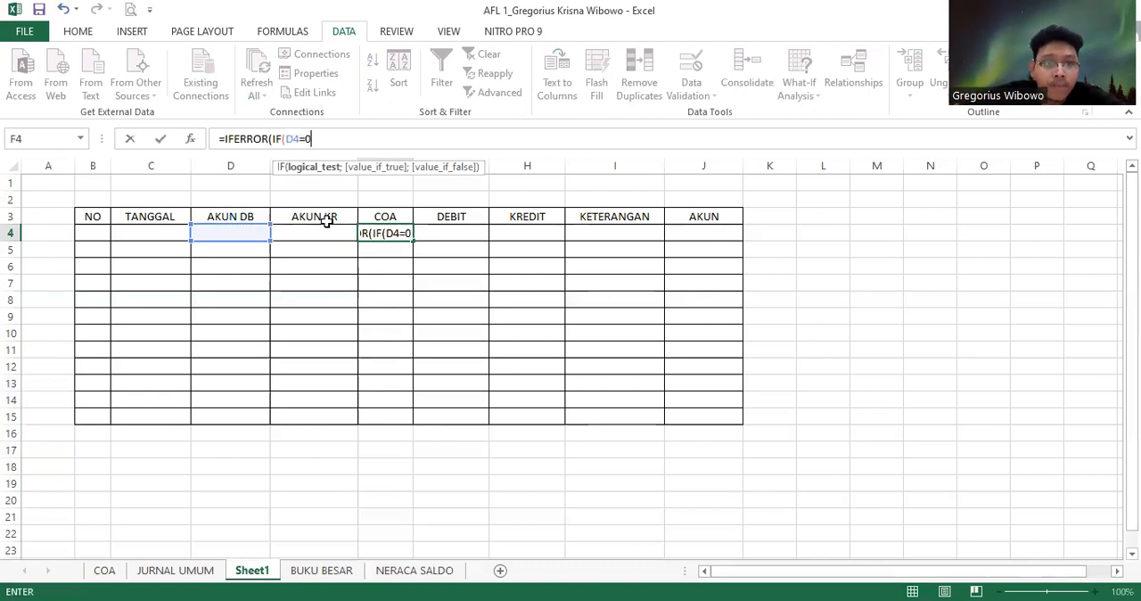
pyautogui.write('0')
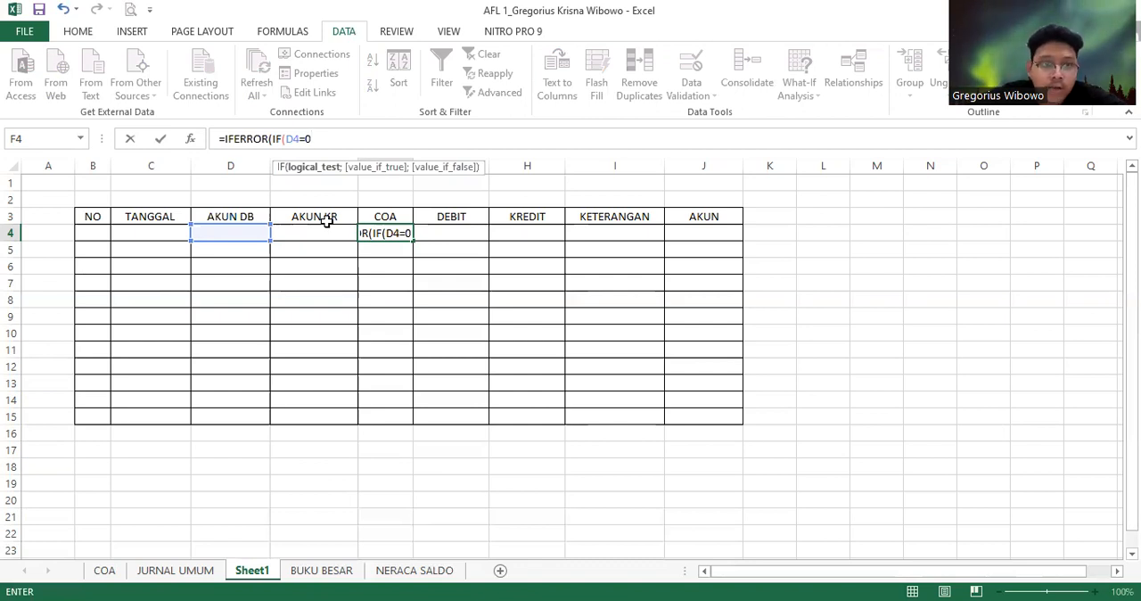
pyautogui.write(';')
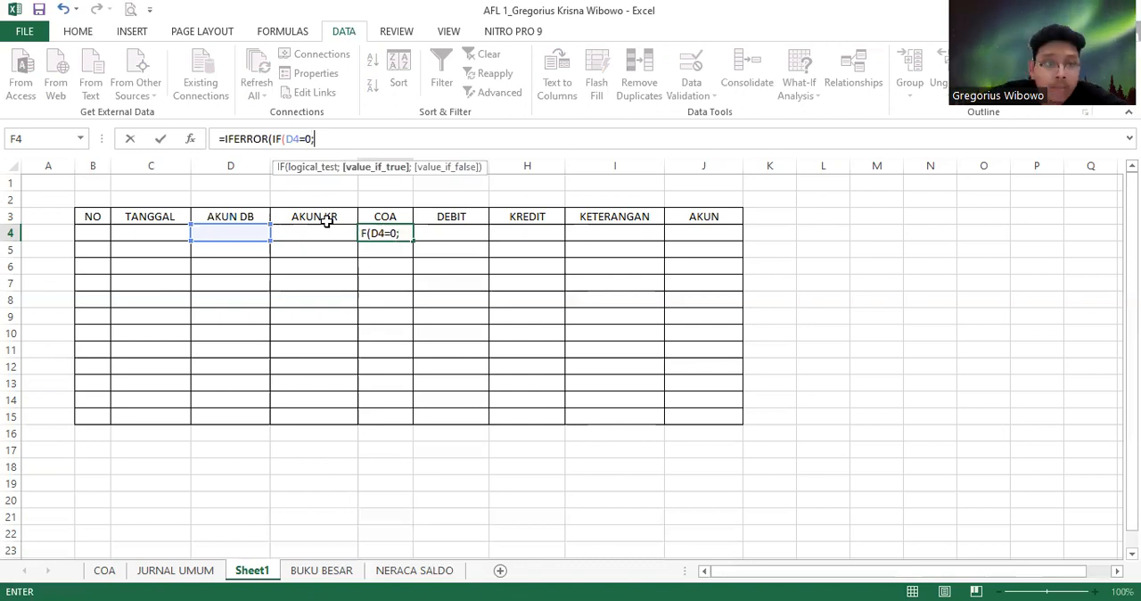
pyautogui.write('VLOOKUP')
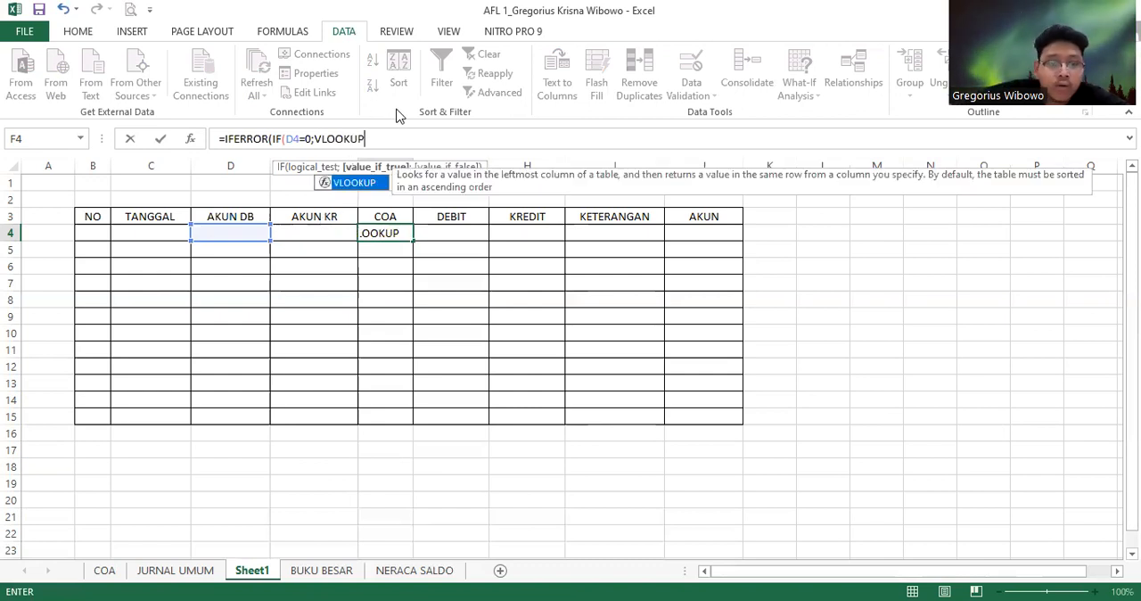
pyautogui.write('9')
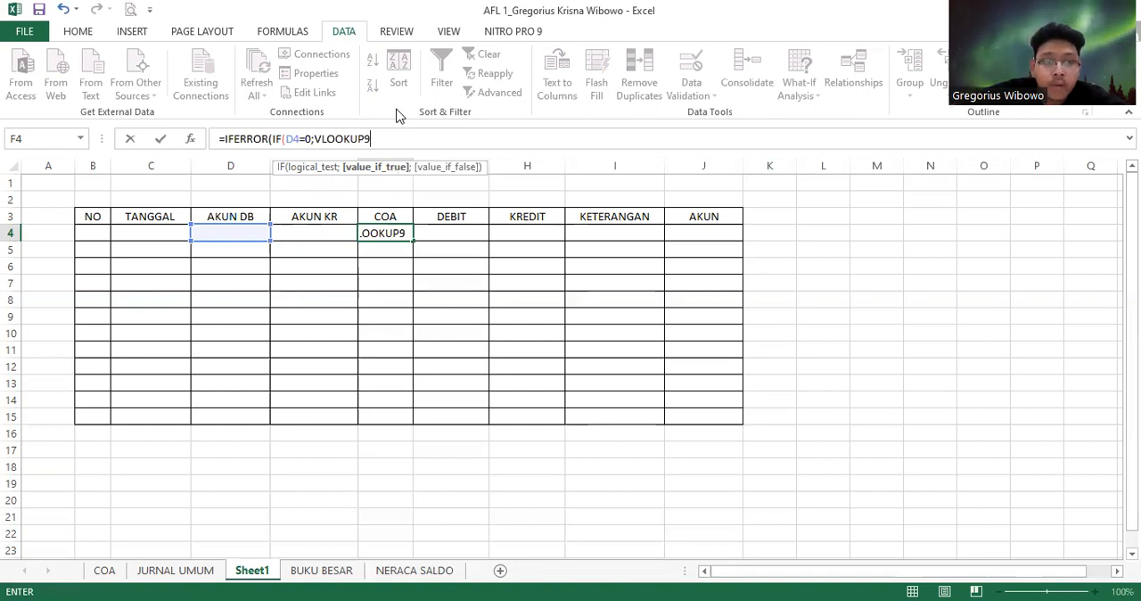
# Add a VLOOKUP as the IF's value-if-true argument, with E4 under AKUN KR as the lookup value
pyautogui.press('BackSpace')
pyautogui.write('(')
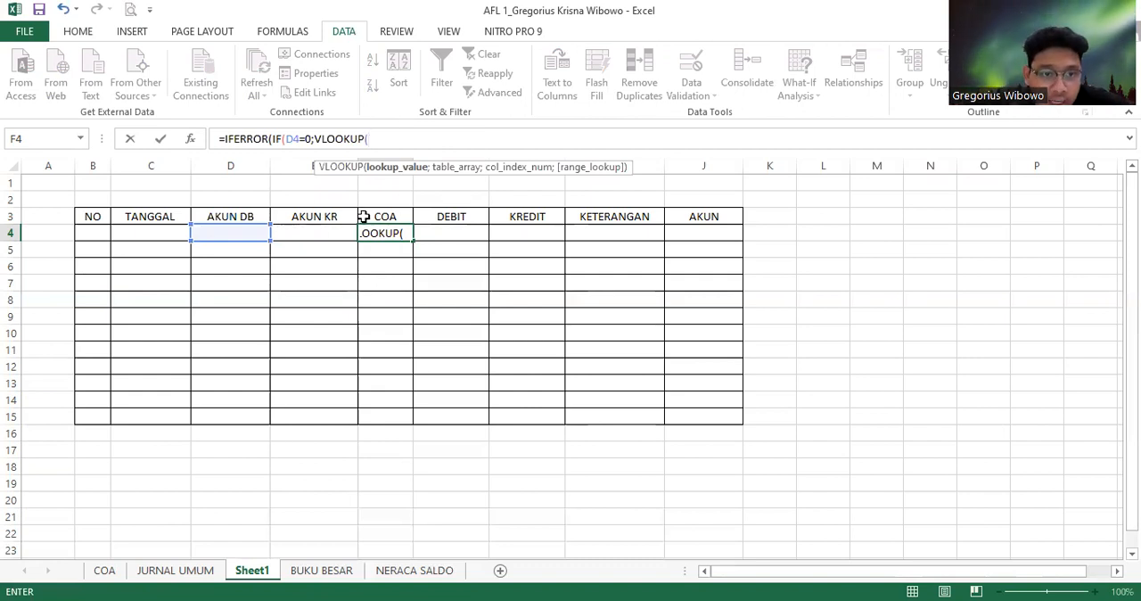
pyautogui.click(328, 233)
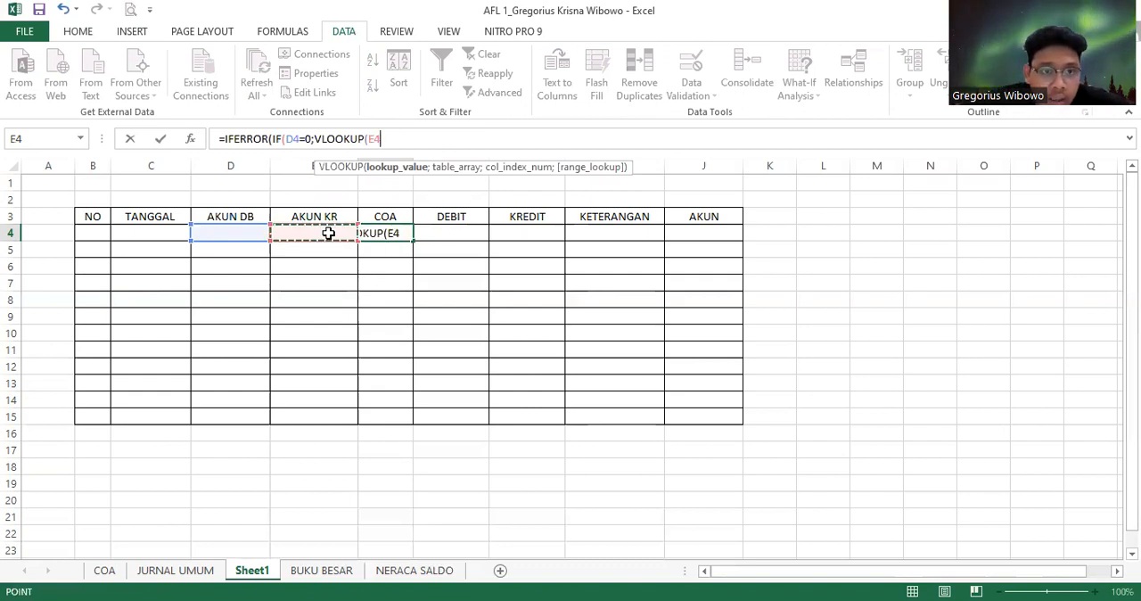
pyautogui.write(';')
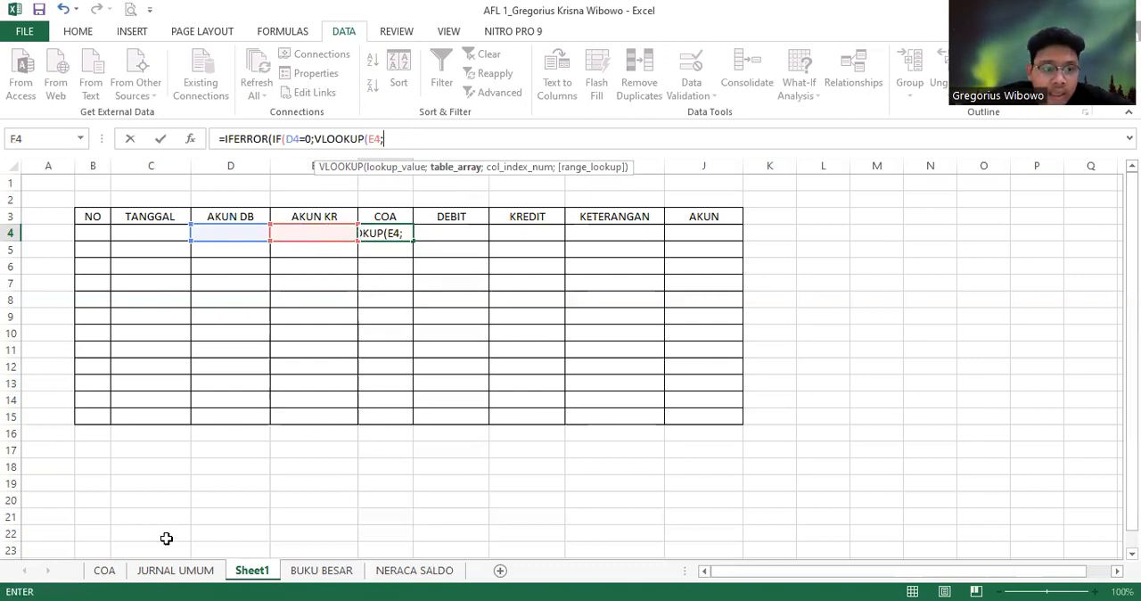
# Set the VLOOKUP's table array to B1:D42 on the COA sheet
pyautogui.click(117, 579)
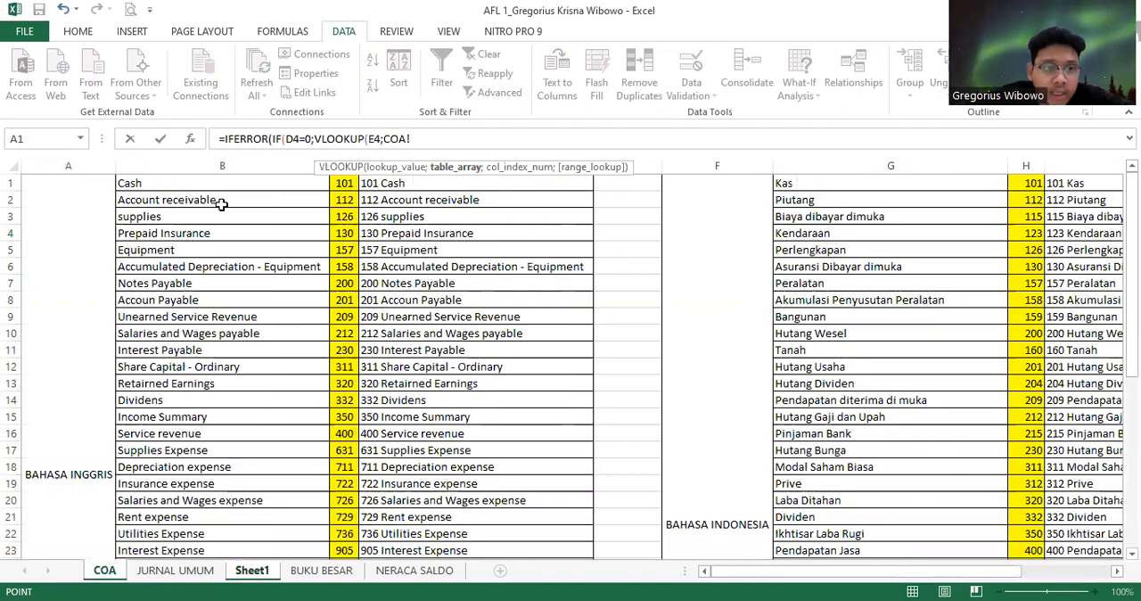
pyautogui.click(186, 185)
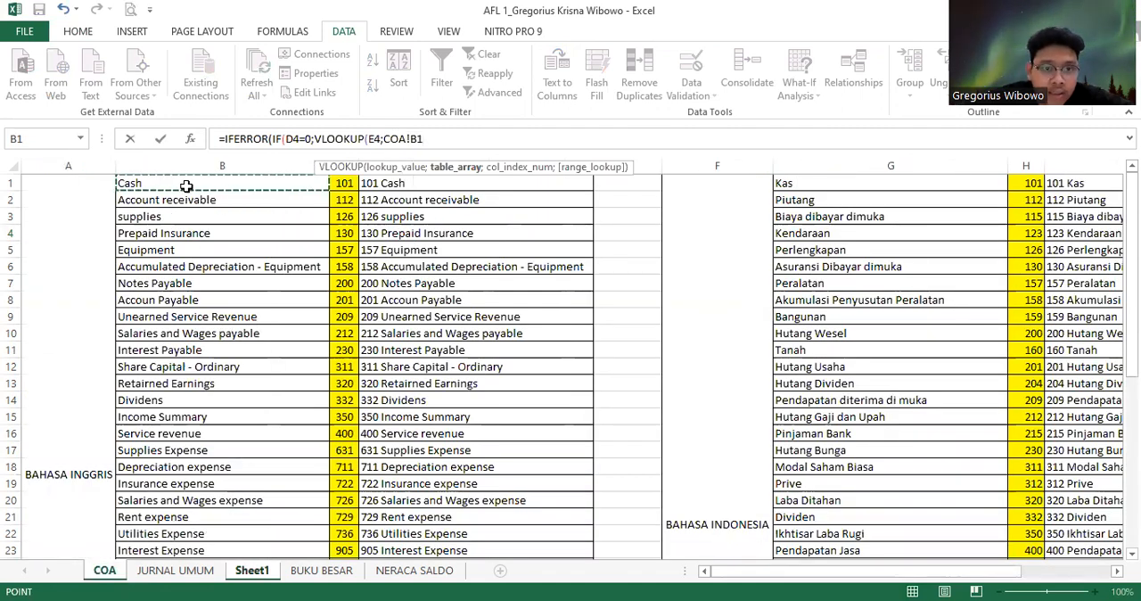
pyautogui.moveTo(186, 185); pyautogui.dragTo(588, 189)
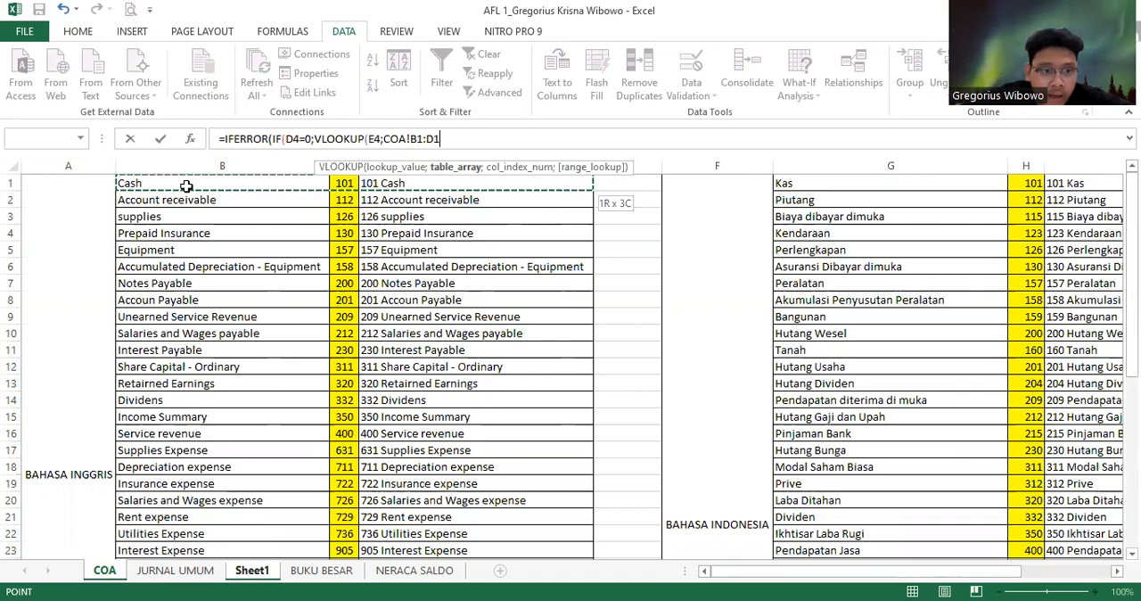
pyautogui.hotkey('shift', 'Down')
pyautogui.hotkey('shift', 'Down')
pyautogui.hotkey('shift', 'Down')
pyautogui.hotkey('shift', 'Down')
pyautogui.hotkey('shift', 'Down')
pyautogui.hotkey('shift', 'Down')
pyautogui.hotkey('shift', 'Down')
pyautogui.hotkey('shift', 'Down')
pyautogui.hotkey('shift', 'Down')
pyautogui.hotkey('shift', 'Down')
pyautogui.hotkey('shift', 'Down')
pyautogui.hotkey('shift', 'Down')
pyautogui.hotkey('shift', 'Down')
pyautogui.hotkey('shift', 'Down')
pyautogui.hotkey('shift', 'Down')
pyautogui.hotkey('shift', 'Down')
pyautogui.hotkey('shift', 'Down')
pyautogui.hotkey('shift', 'Down')
pyautogui.hotkey('shift', 'Down')
pyautogui.hotkey('shift', 'Down')
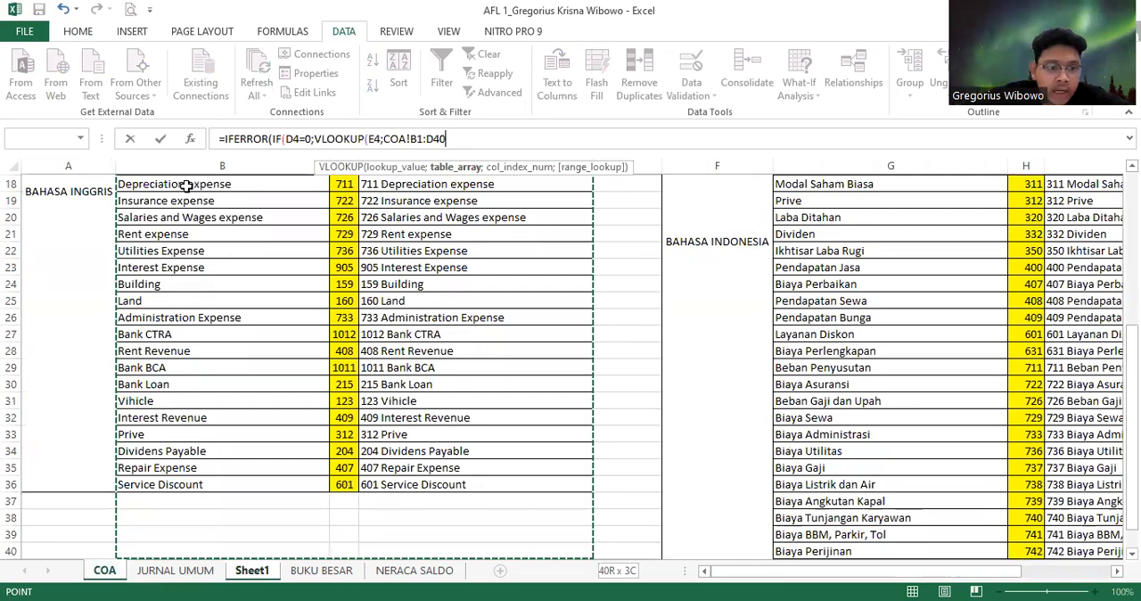
pyautogui.hotkey('shift', 'Down')
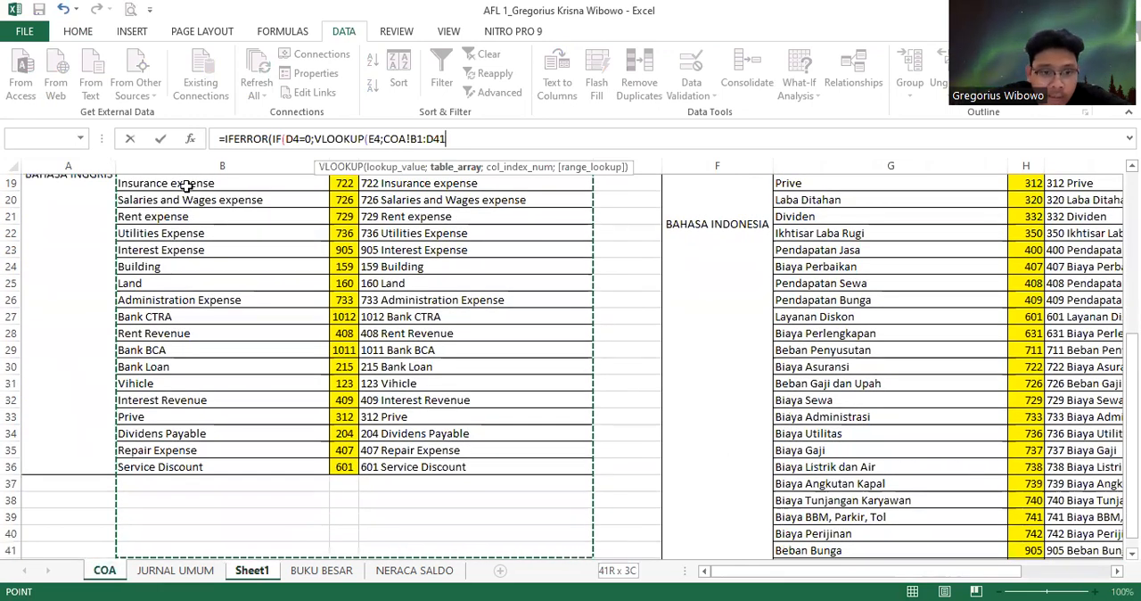
pyautogui.hotkey('shift', 'Down')
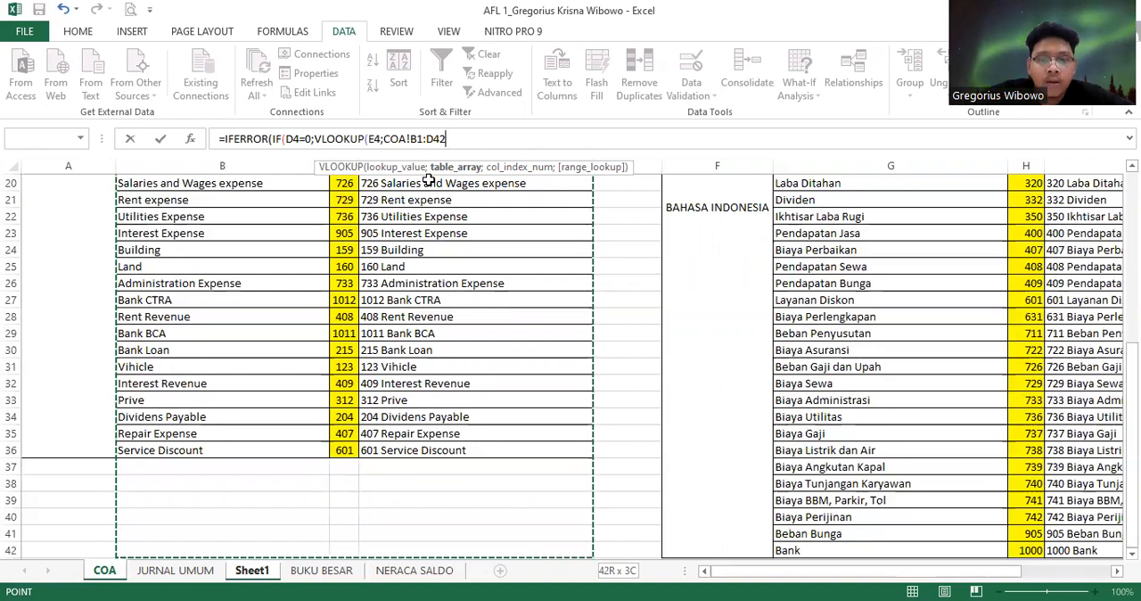
# Complete the VLOOKUP with column index 2 and FALSE for an exact match, continuing to the IF's value-if-false argument
pyautogui.write(';')
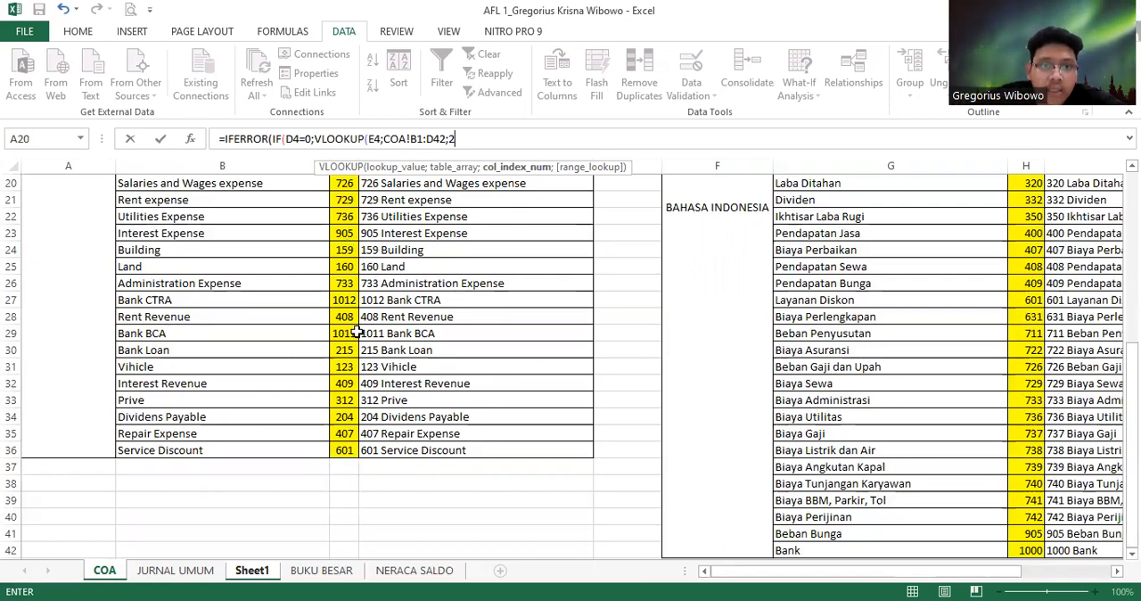
pyautogui.write('2;FALSE')
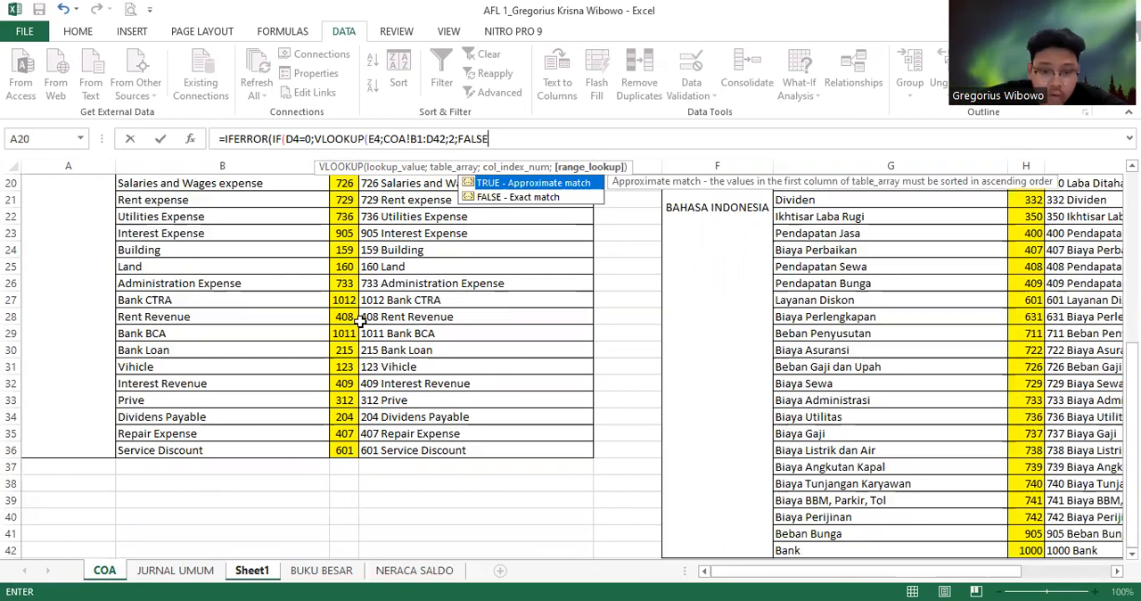
pyautogui.write(')')
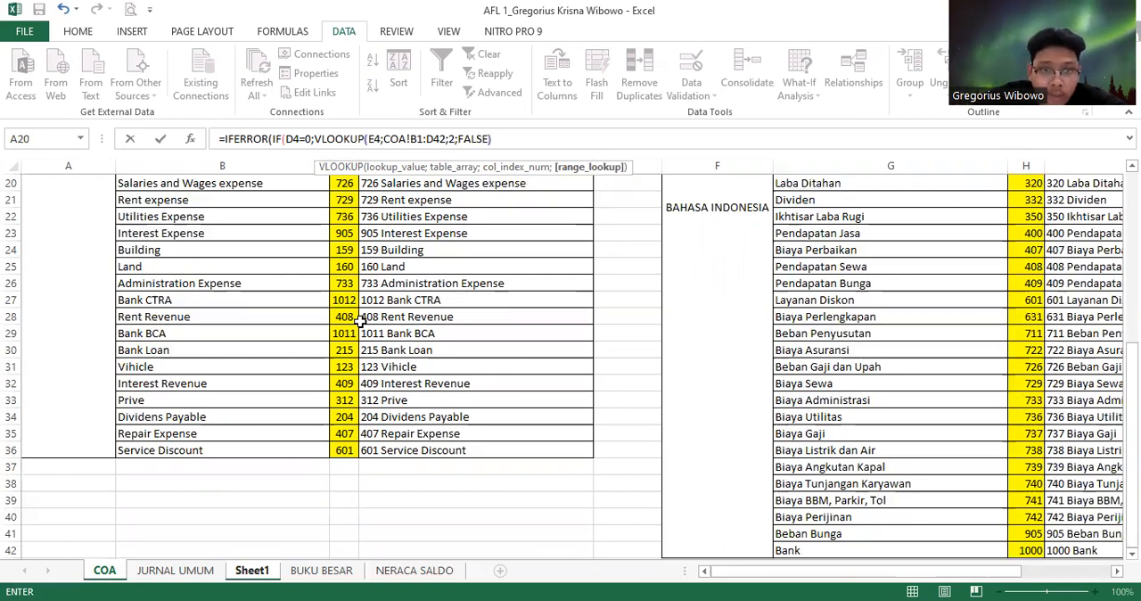
pyautogui.write(';')
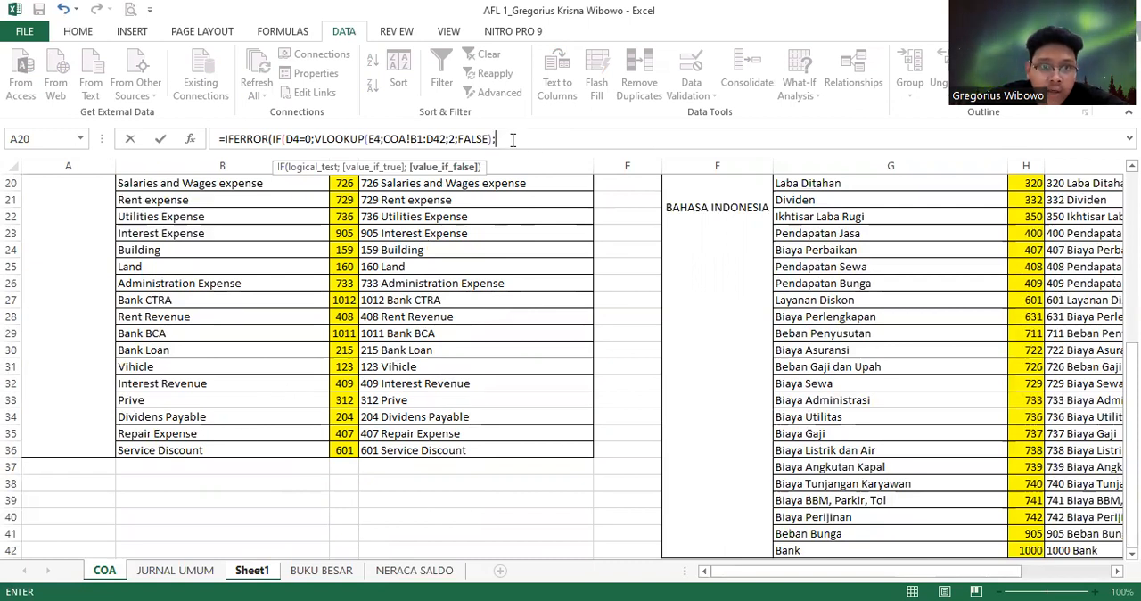
# Duplicate VLOOKUP(E4;COA!B1:D42;2;FALSE) into the IF's value-if-false argument
pyautogui.moveTo(315, 139); pyautogui.dragTo(485, 133)
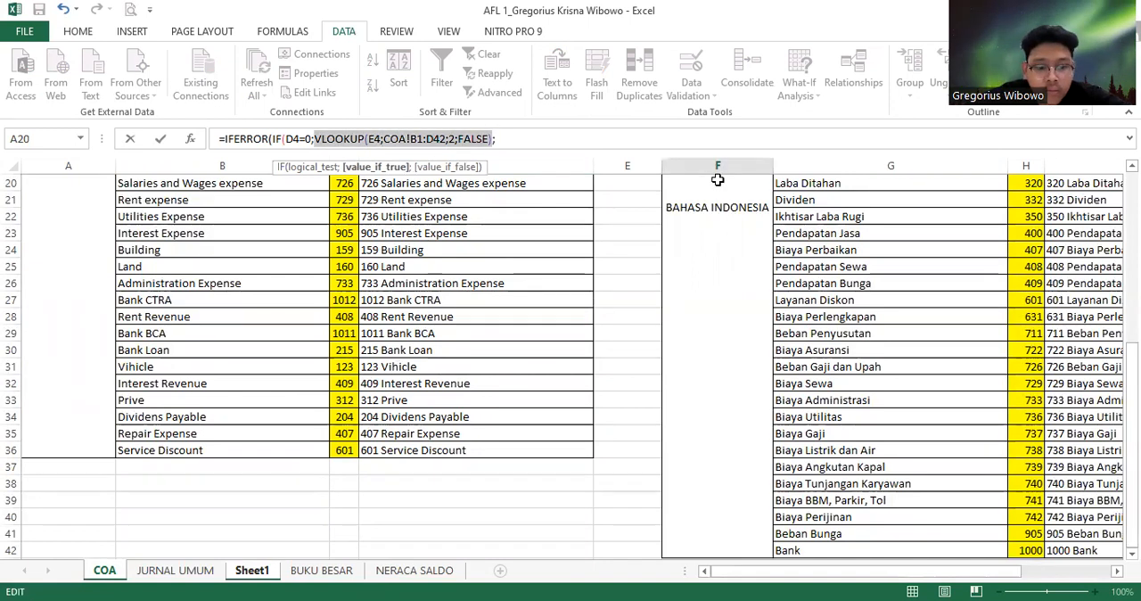
pyautogui.click(639, 139)
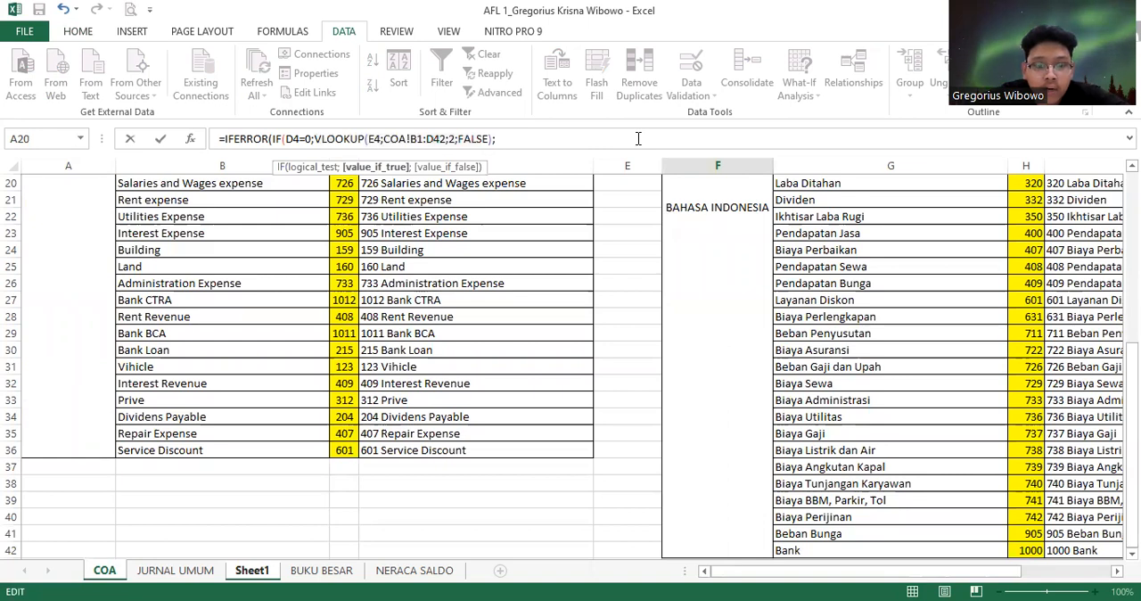
pyautogui.hotkey('ctrl', 'v')
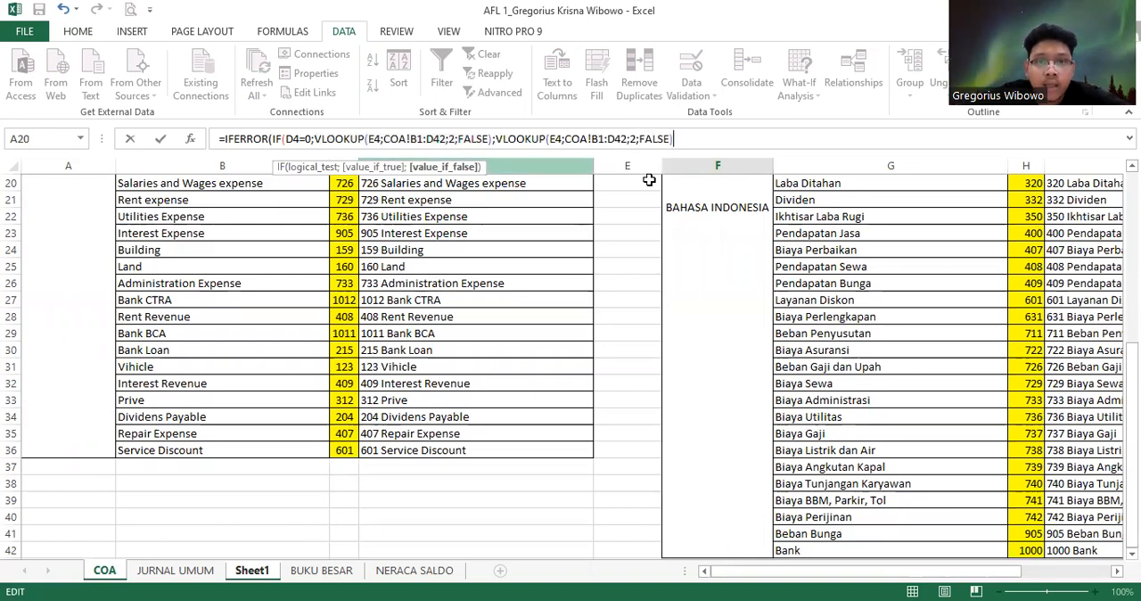
# Return to Sheet1 and change the second VLOOKUP's lookup value to D4
pyautogui.click(251, 572)
pyautogui.click(572, 350)
pyautogui.write(')')
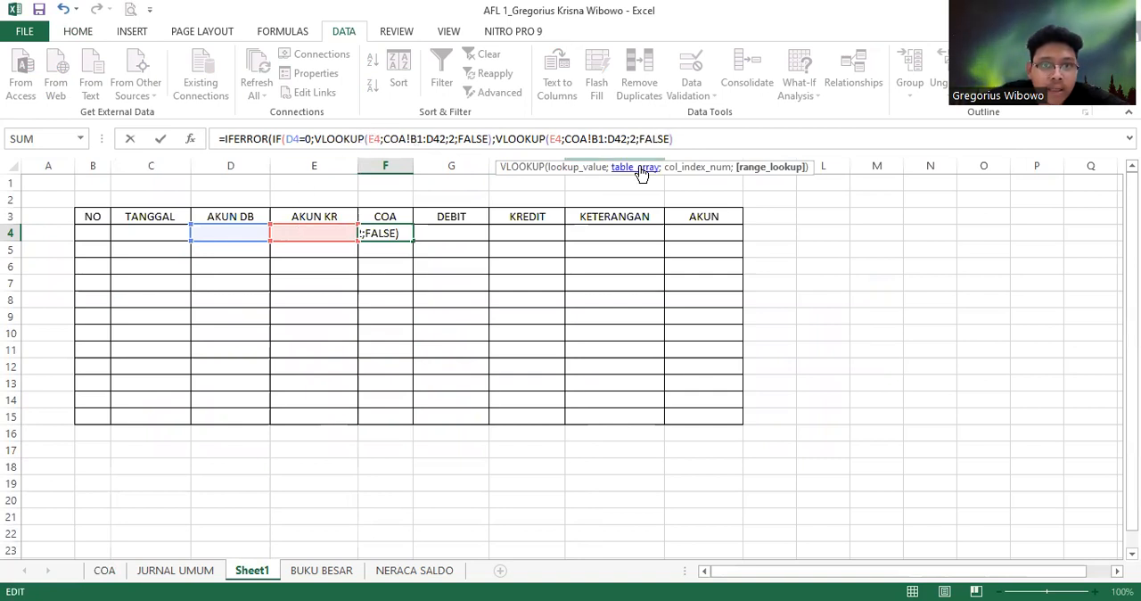
pyautogui.click(568, 139)
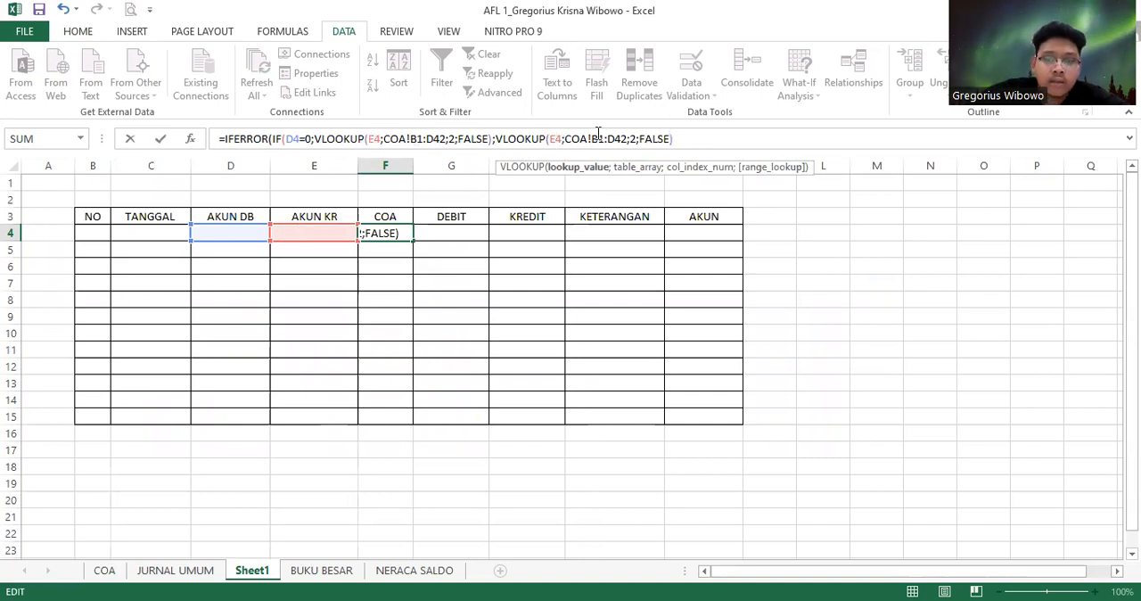
pyautogui.press('BackSpace')
pyautogui.write('D')
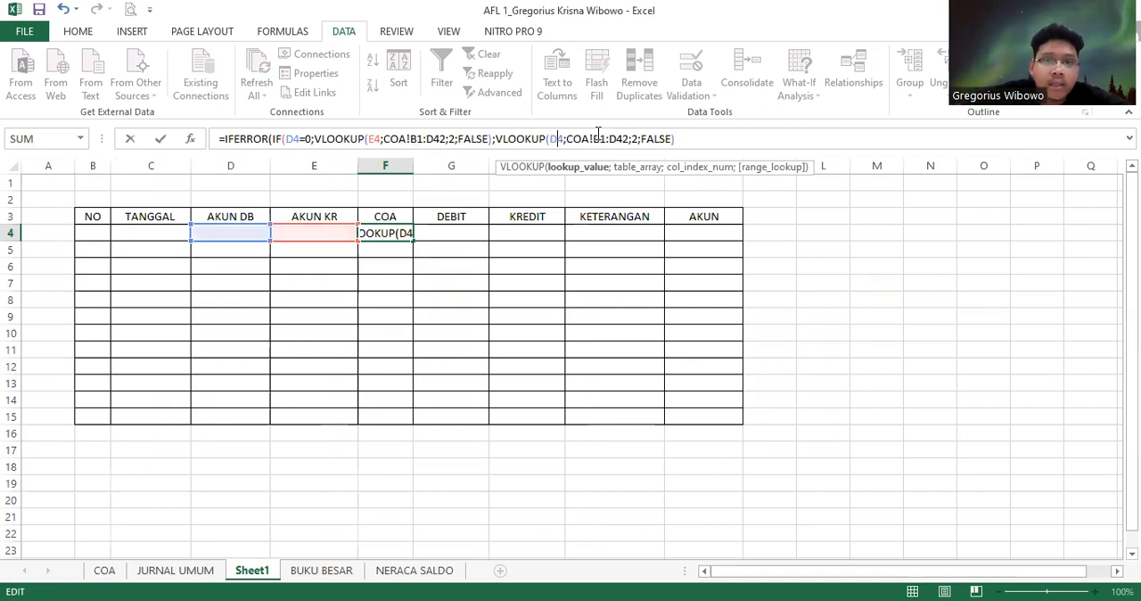
# Close the IF function, set IFERROR's value-if-error to a space in quotes, and commit the formula in F4
pyautogui.click(686, 141)
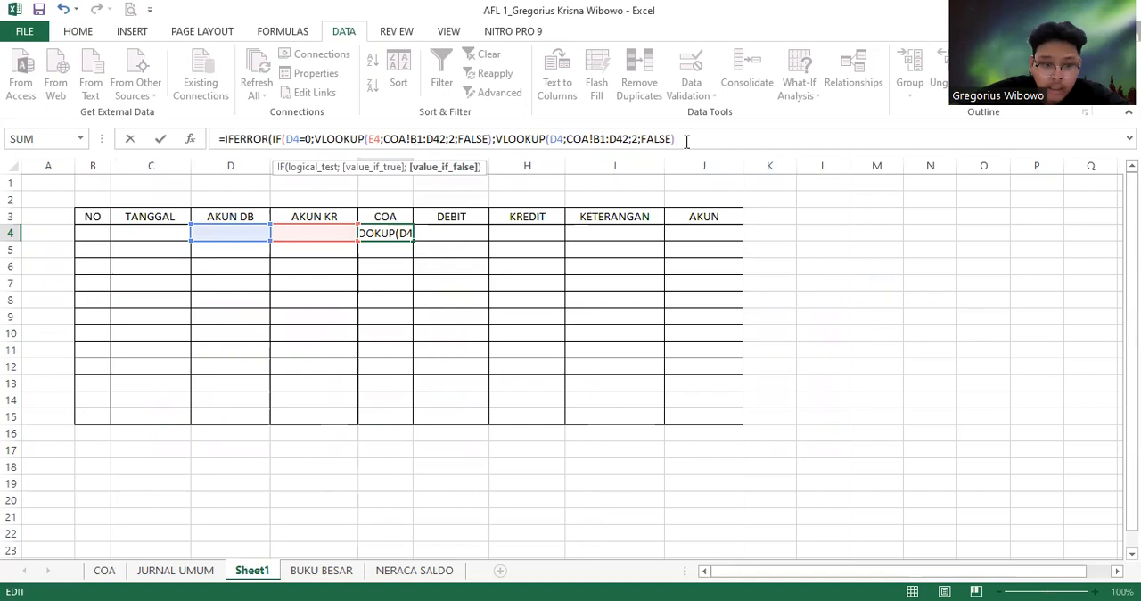
pyautogui.write(')')
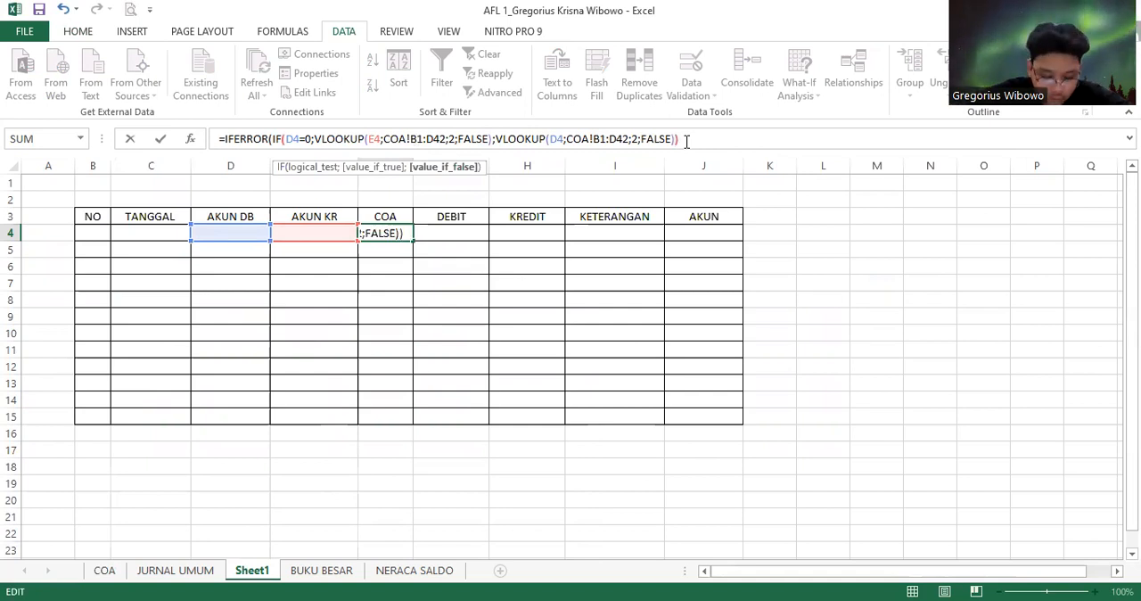
pyautogui.write(')')
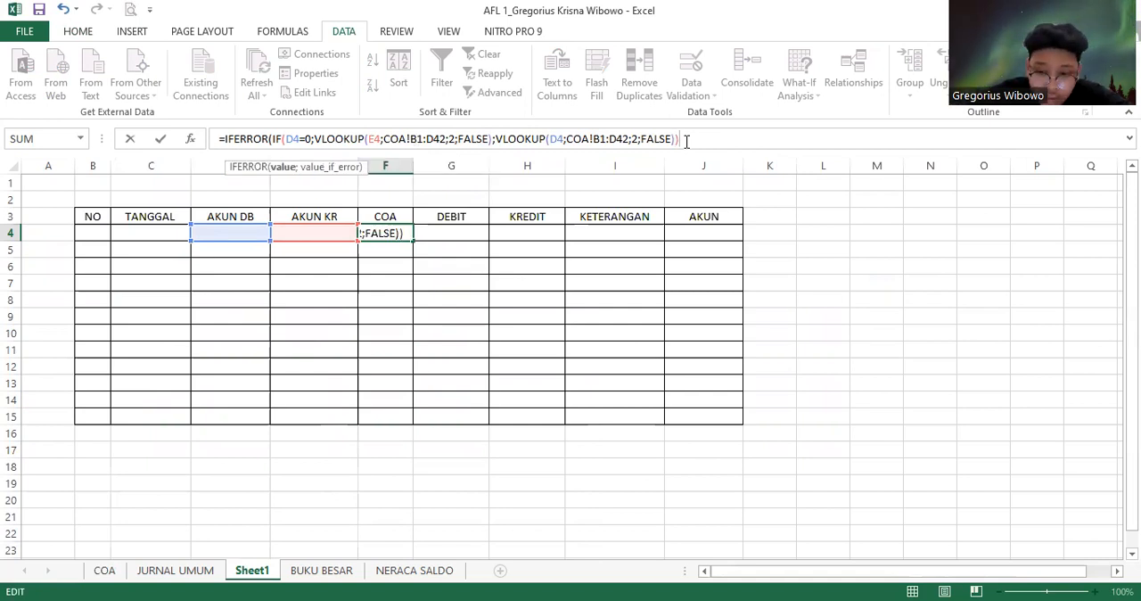
pyautogui.write(';')
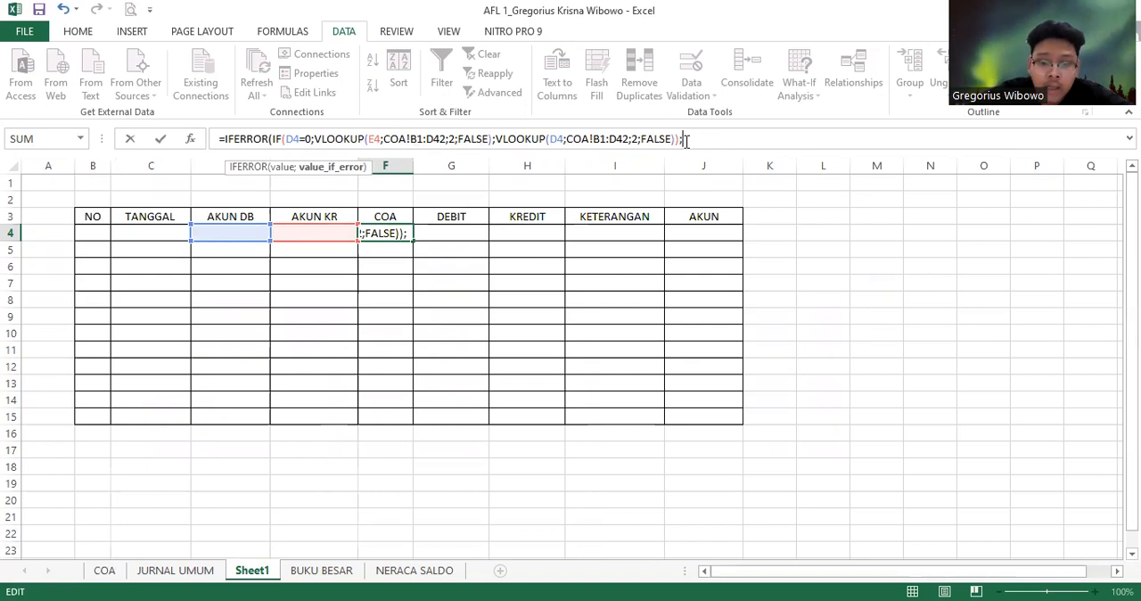
pyautogui.write('"")')
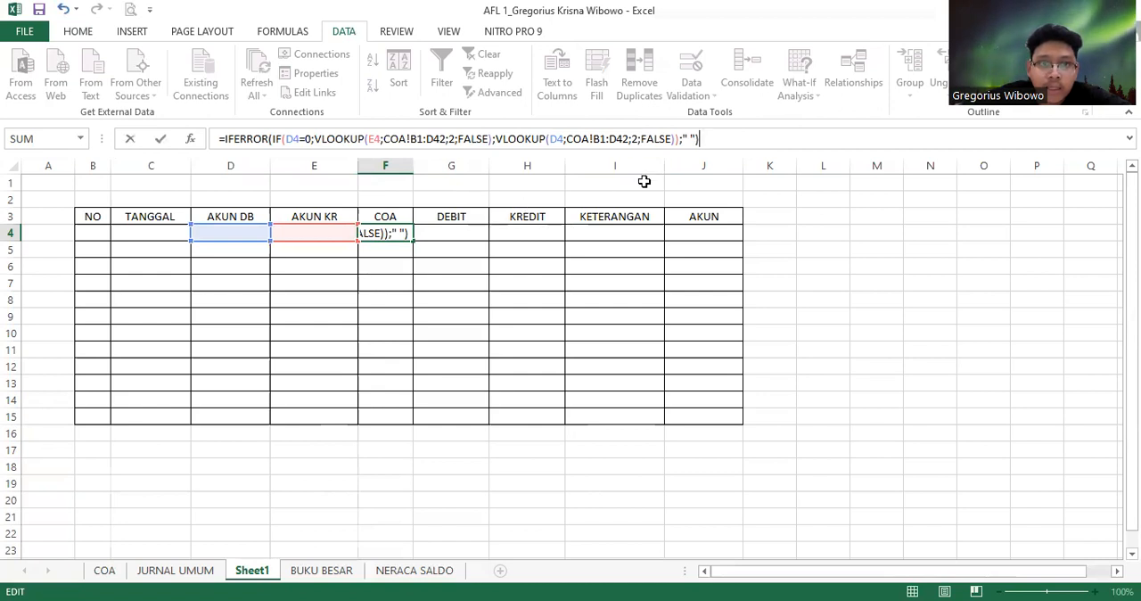
pyautogui.press('Return')
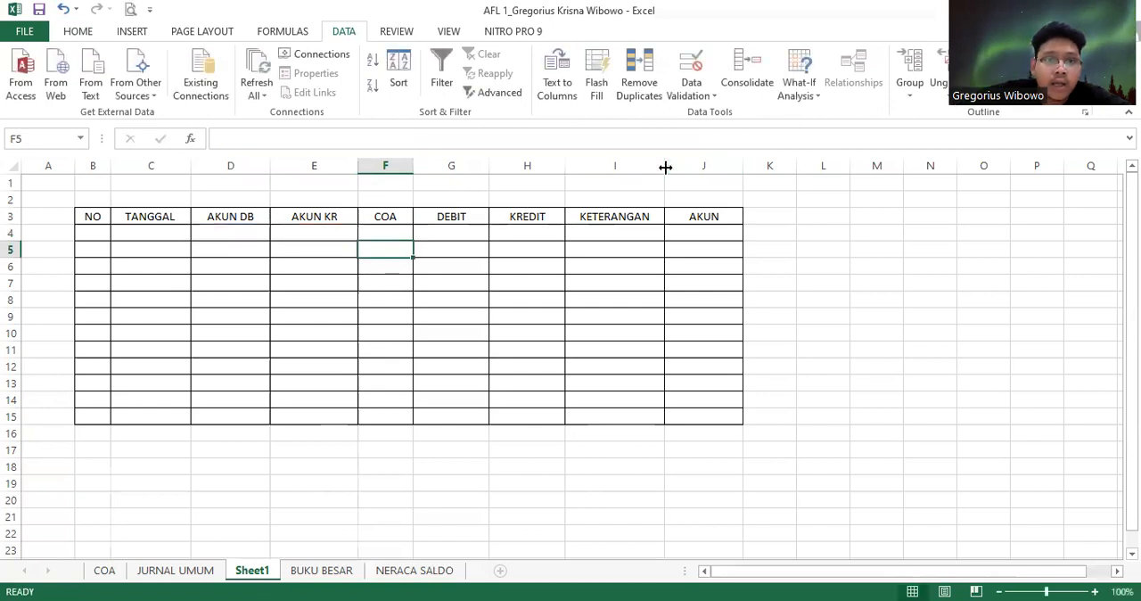
# Choose Cash from the account dropdown in D4 of the AKUN DB column
pyautogui.click(265, 233)
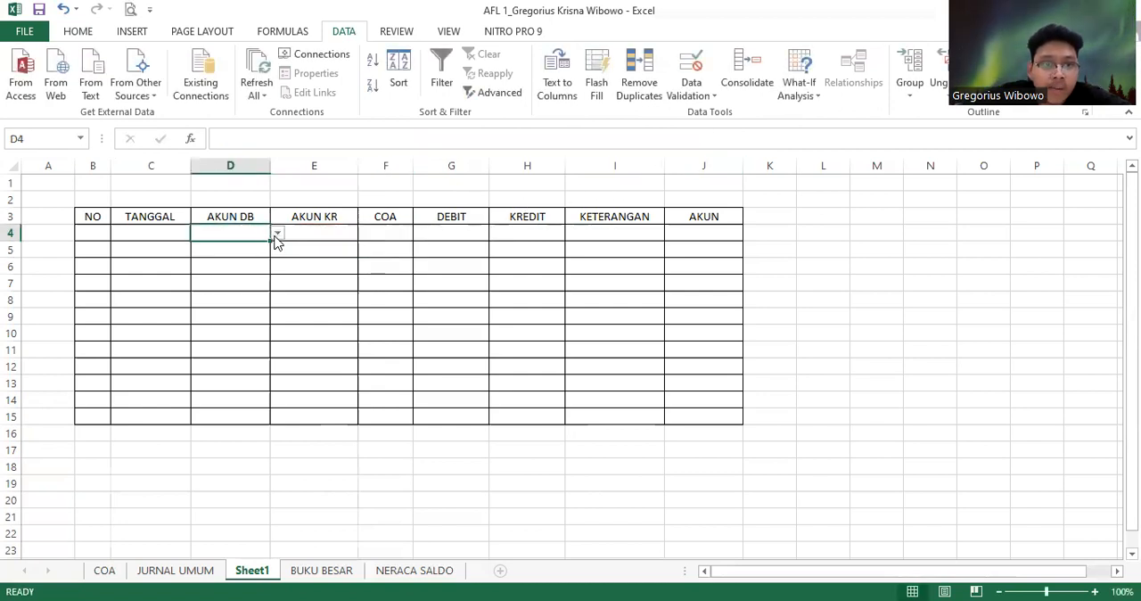
pyautogui.click(277, 233)
pyautogui.moveTo(278, 309); pyautogui.dragTo(290, 234)
pyautogui.click(260, 247)
# Choose Service revenue from the account dropdown in E5 of the AKUN KR column
pyautogui.click(352, 253)
pyautogui.click(365, 251)
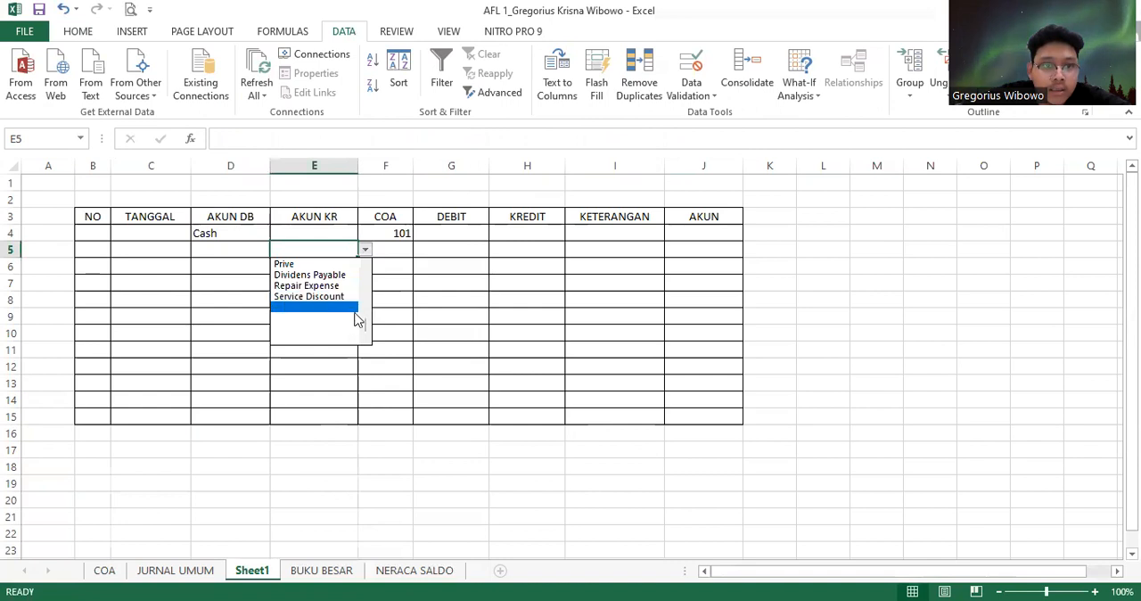
pyautogui.moveTo(366, 328); pyautogui.dragTo(373, 264)
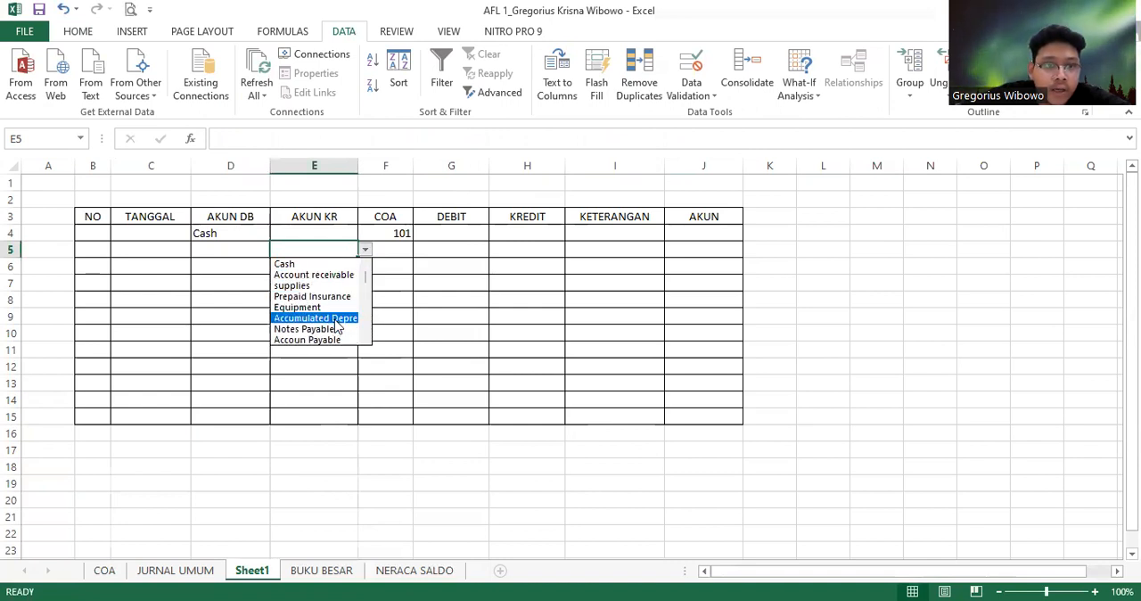
pyautogui.press('Down')
pyautogui.press('Down')
pyautogui.press('Down')
pyautogui.press('Down')
pyautogui.press('Down')
pyautogui.press('Down')
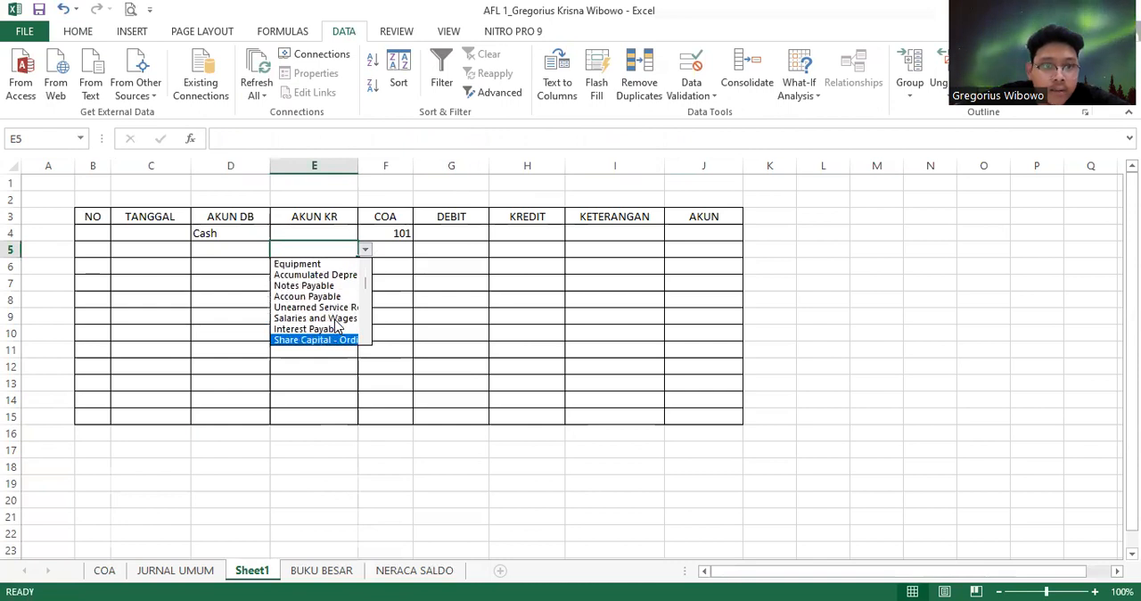
pyautogui.press('Down')
pyautogui.press('Down')
pyautogui.press('Down')
pyautogui.press('Down')
pyautogui.press('Down')
pyautogui.press('Down')
pyautogui.press('Down')
pyautogui.press('Down')
pyautogui.press('Down')
pyautogui.press('Down')
pyautogui.press('Down')
pyautogui.press('Down')
pyautogui.press('Down')
pyautogui.press('Down')
pyautogui.press('Down')
pyautogui.press('Down')
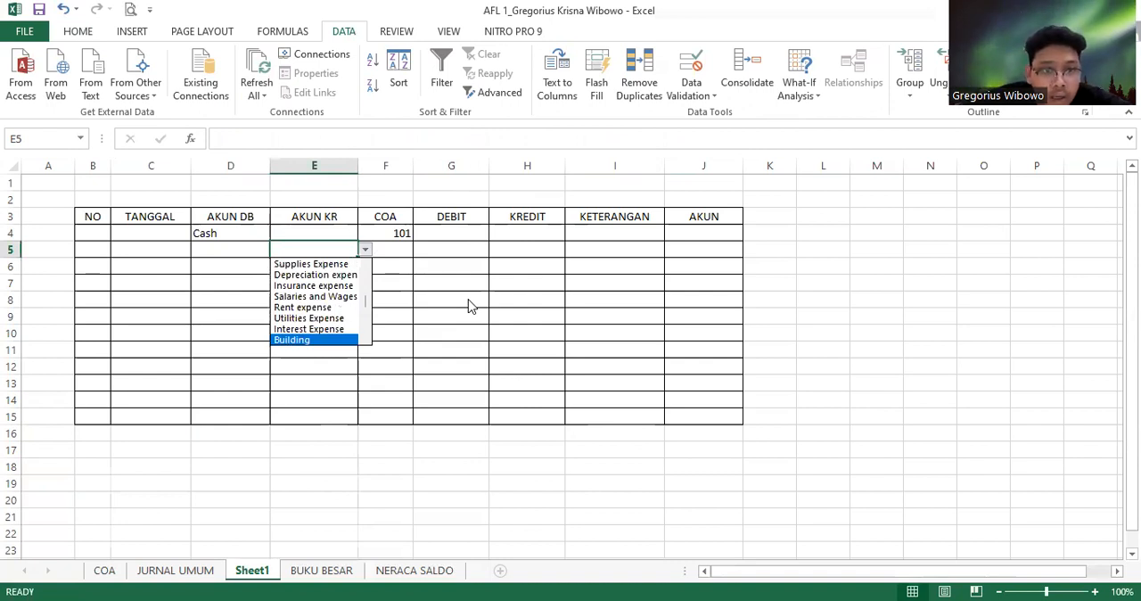
pyautogui.press('Up')
pyautogui.press('Up')
pyautogui.press('Up')
pyautogui.press('Up')
pyautogui.press('Up')
pyautogui.press('Up')
pyautogui.press('Up')
pyautogui.press('Up')
pyautogui.press('Up')
pyautogui.press('Up')
pyautogui.press('Up')
pyautogui.press('Up')
pyautogui.press('Up')
pyautogui.press('Up')
pyautogui.press('Up')
pyautogui.press('Up')
pyautogui.press('Up')
pyautogui.press('Down')
pyautogui.press('Up')
pyautogui.press('Up')
pyautogui.press('Up')
pyautogui.press('Up')
pyautogui.press('Up')
pyautogui.press('Up')
pyautogui.press('Up')
pyautogui.press('Down')
pyautogui.press('Down')
pyautogui.press('Down')
pyautogui.press('Down')
pyautogui.press('Down')
pyautogui.press('Down')
pyautogui.press('Down')
pyautogui.press('Down')
pyautogui.press('Down')
pyautogui.press('Down')
pyautogui.press('Down')
pyautogui.press('Down')
pyautogui.press('Down')
pyautogui.press('Down')
pyautogui.press('Down')
pyautogui.press('Down')
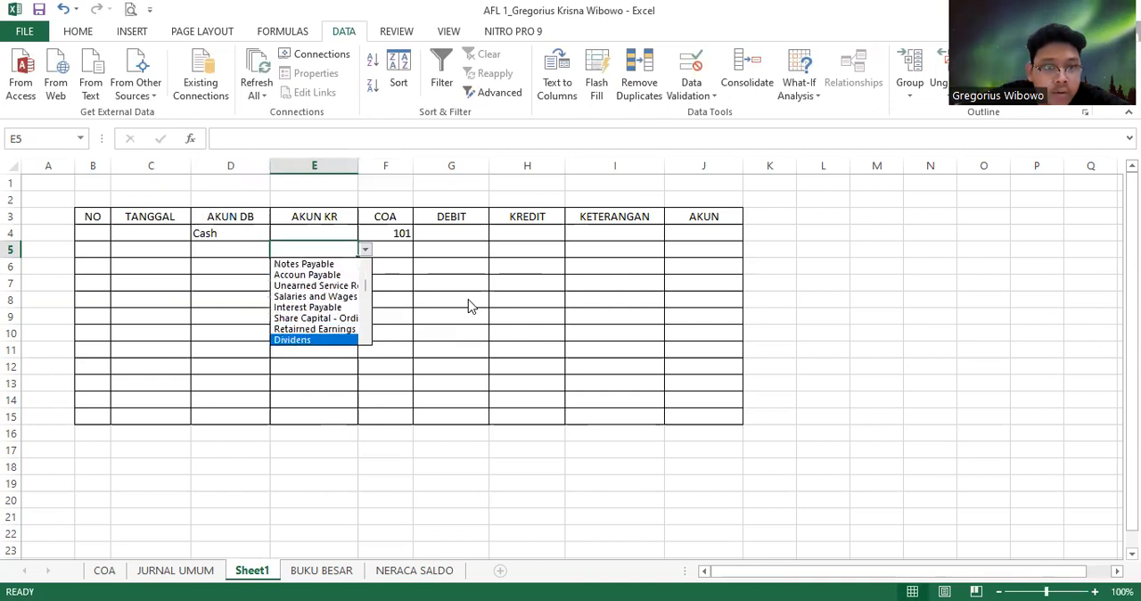
pyautogui.press('Up')
pyautogui.press('Return')
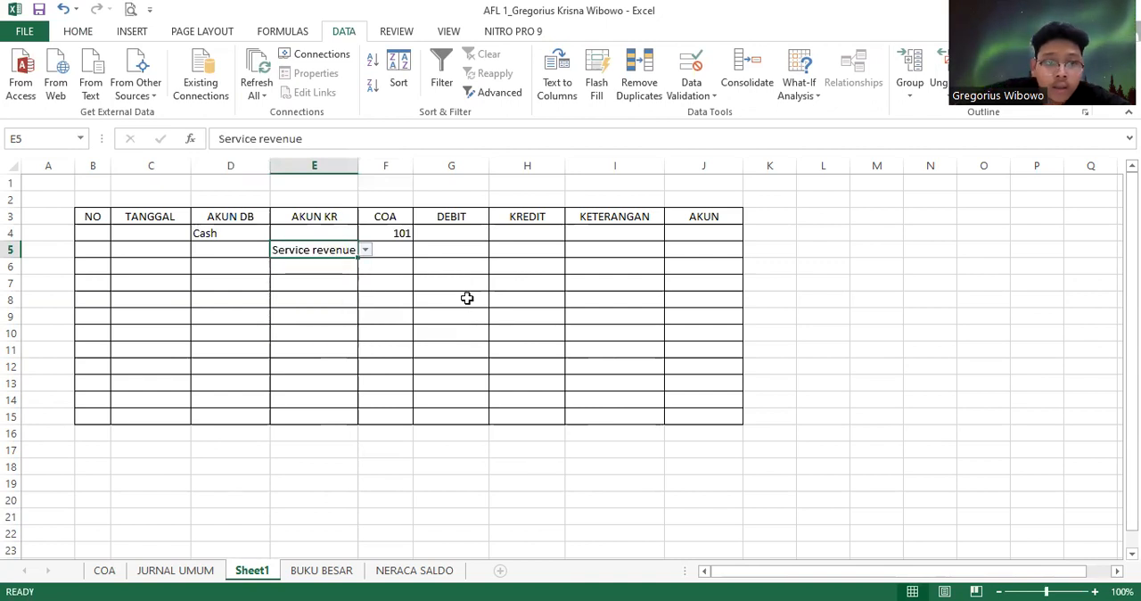
# Fill the COA lookup formula from F4 down through F15
pyautogui.click(394, 232)
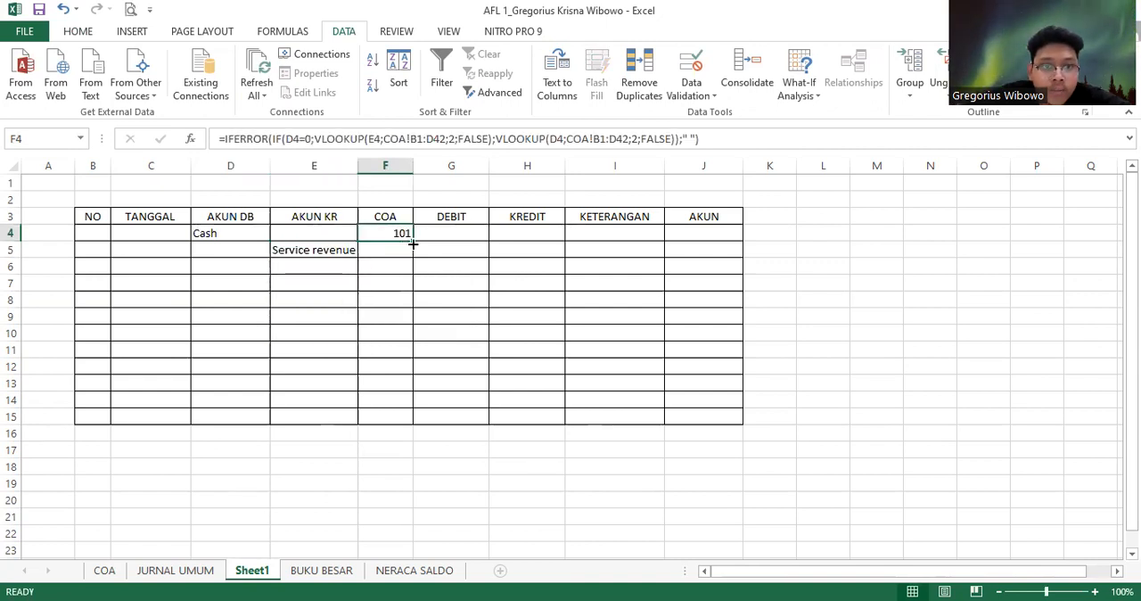
pyautogui.moveTo(413, 240); pyautogui.dragTo(422, 425)
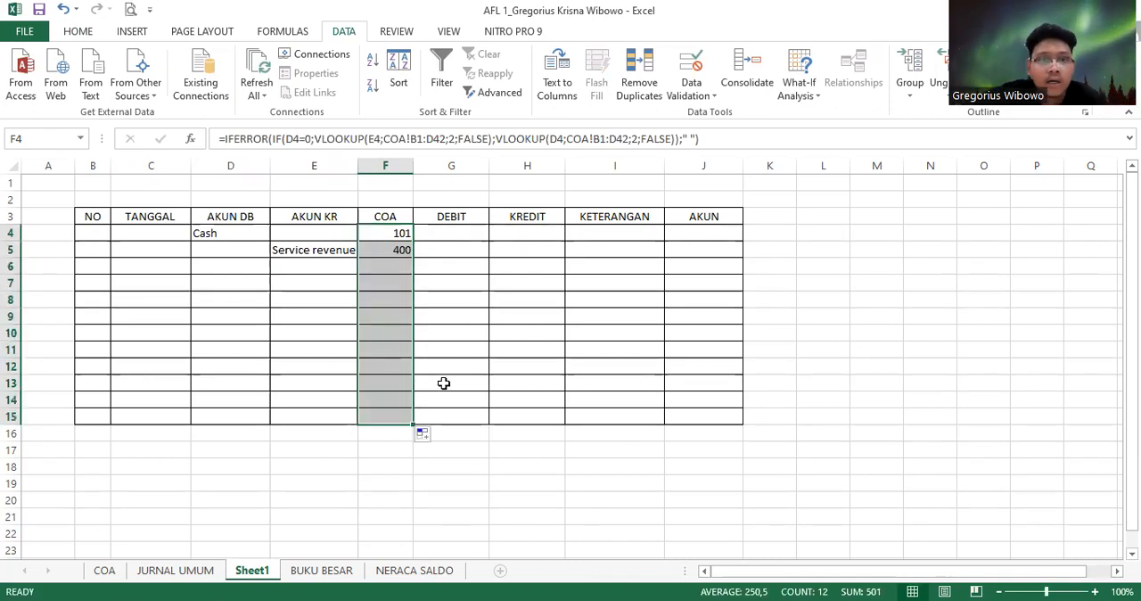
pyautogui.click(391, 303)
# Select F6:F15 and change the first VLOOKUP's table array in F6's formula to COA!$B$43:$D$44
pyautogui.click(394, 271)
pyautogui.moveTo(394, 271); pyautogui.dragTo(394, 422)
pyautogui.hotkey('ctrl', 'v')
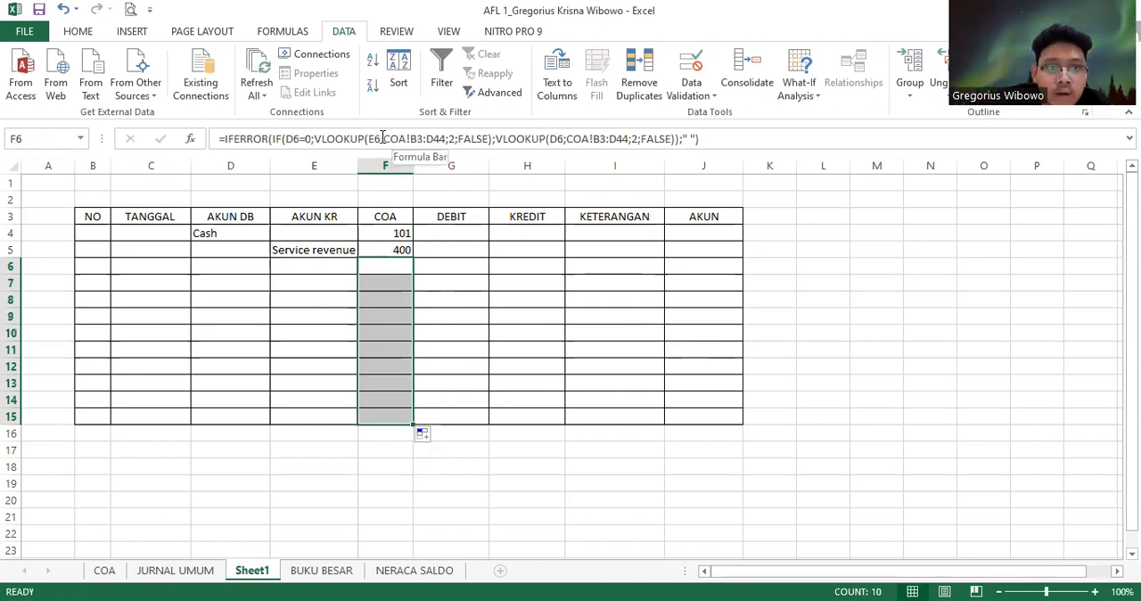
pyautogui.click(412, 139)
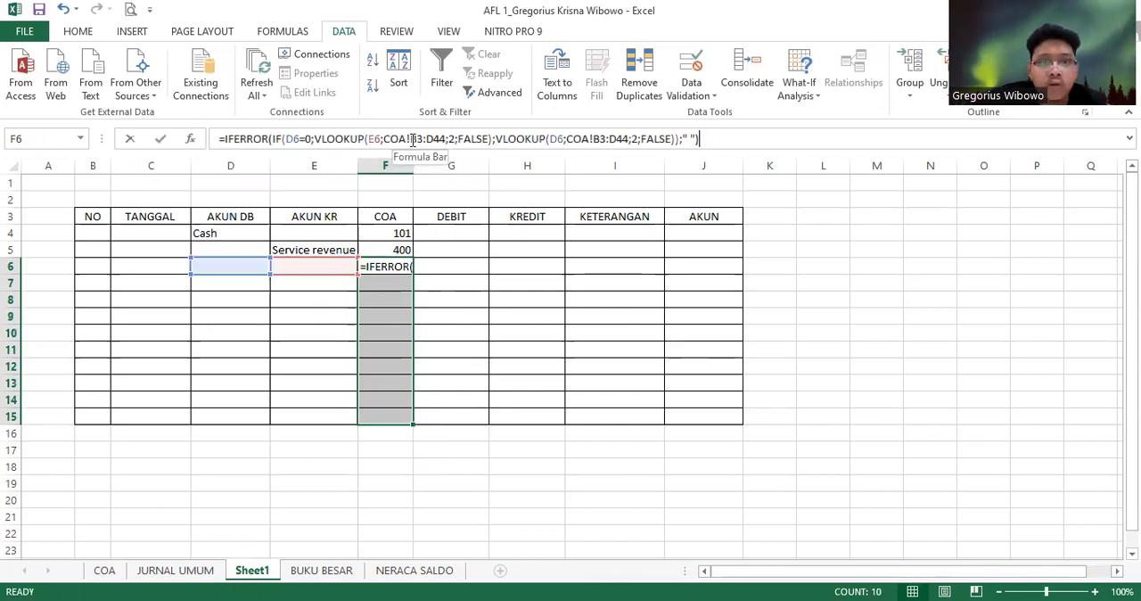
pyautogui.click(411, 139)
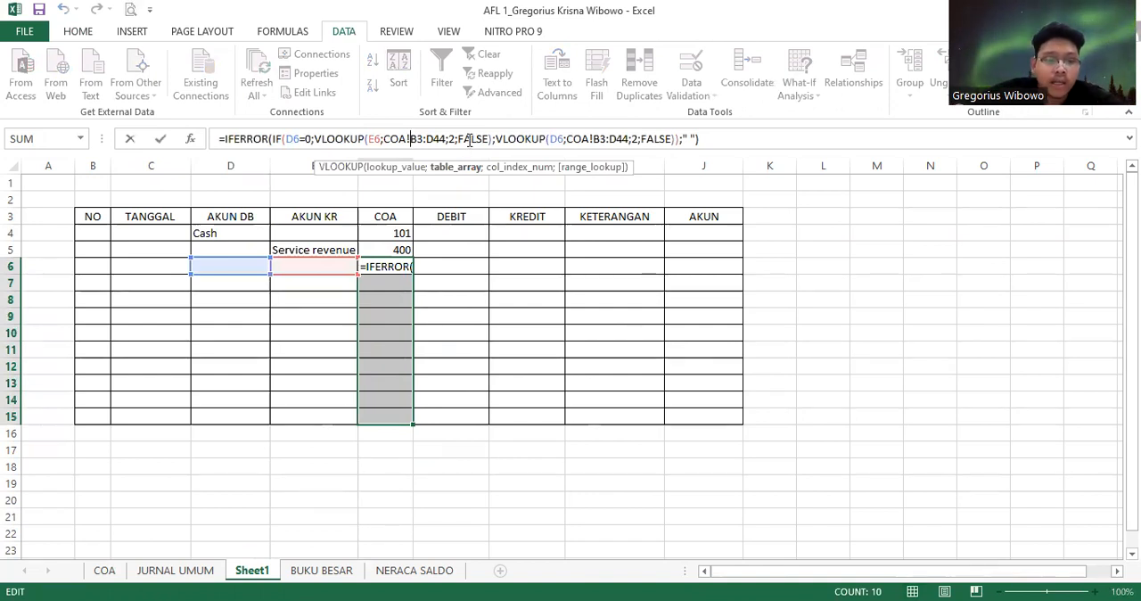
pyautogui.write('$')
pyautogui.press('Right')
pyautogui.write('$')
pyautogui.write('$')
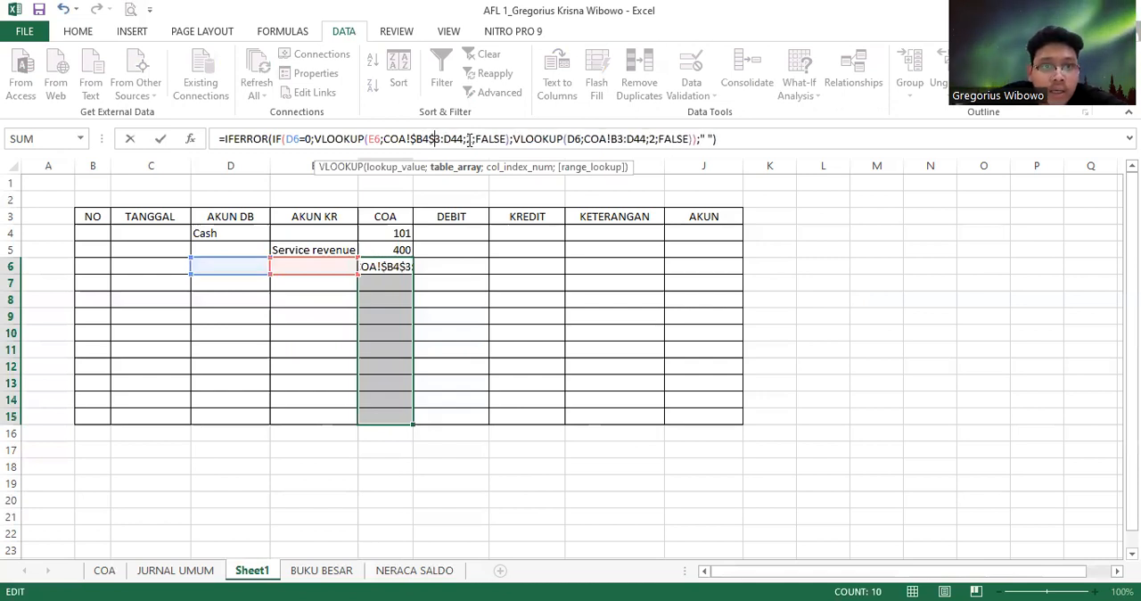
pyautogui.press('BackSpace')
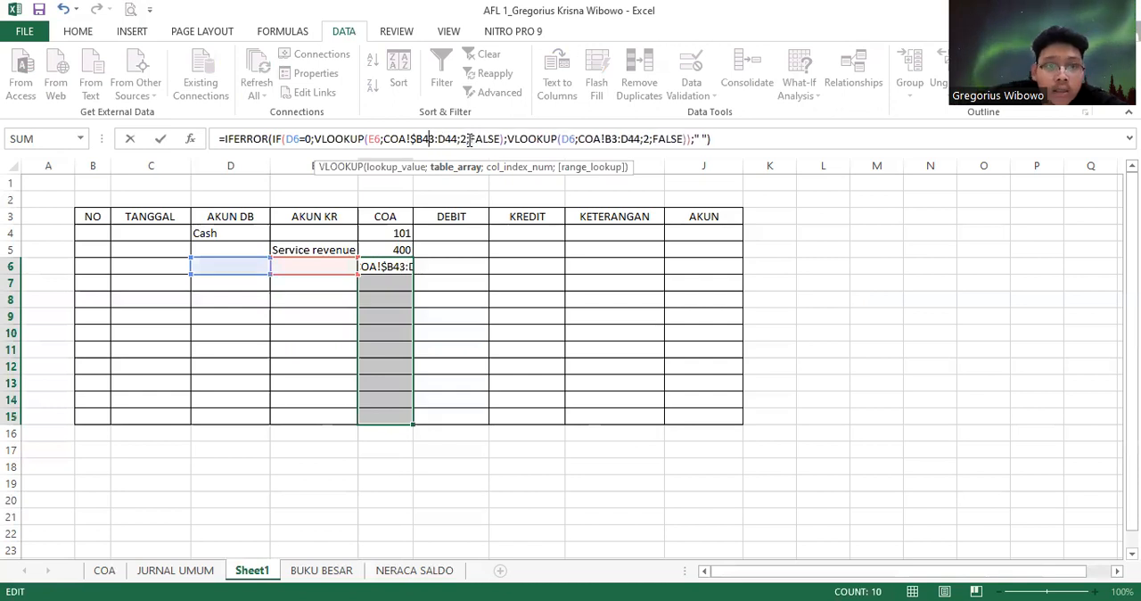
pyautogui.write('$')
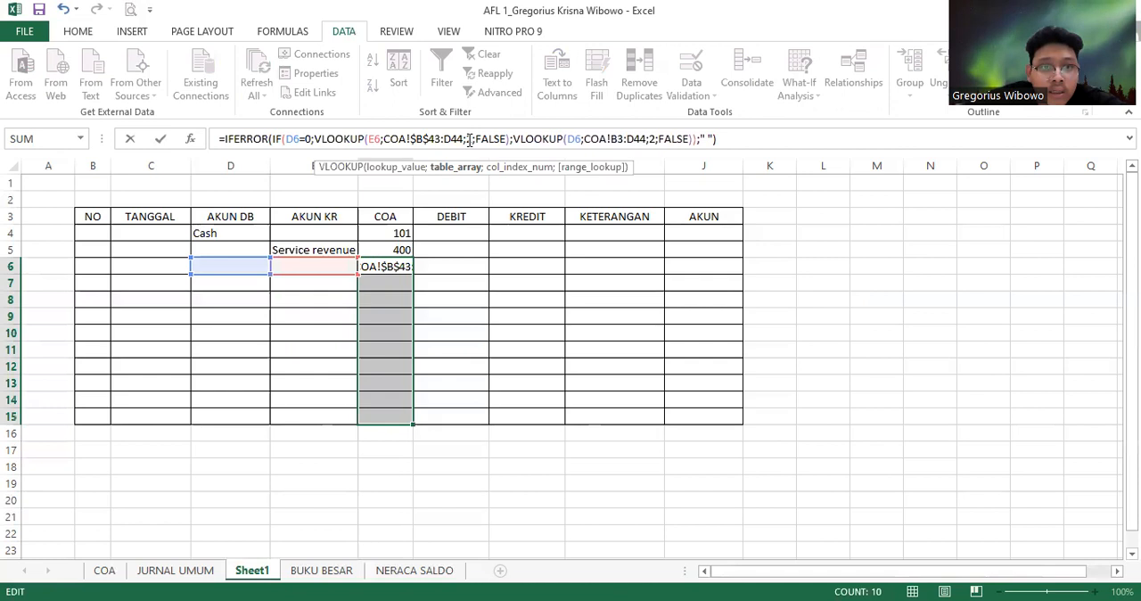
pyautogui.press('Right')
pyautogui.press('Right')
pyautogui.press('Right')
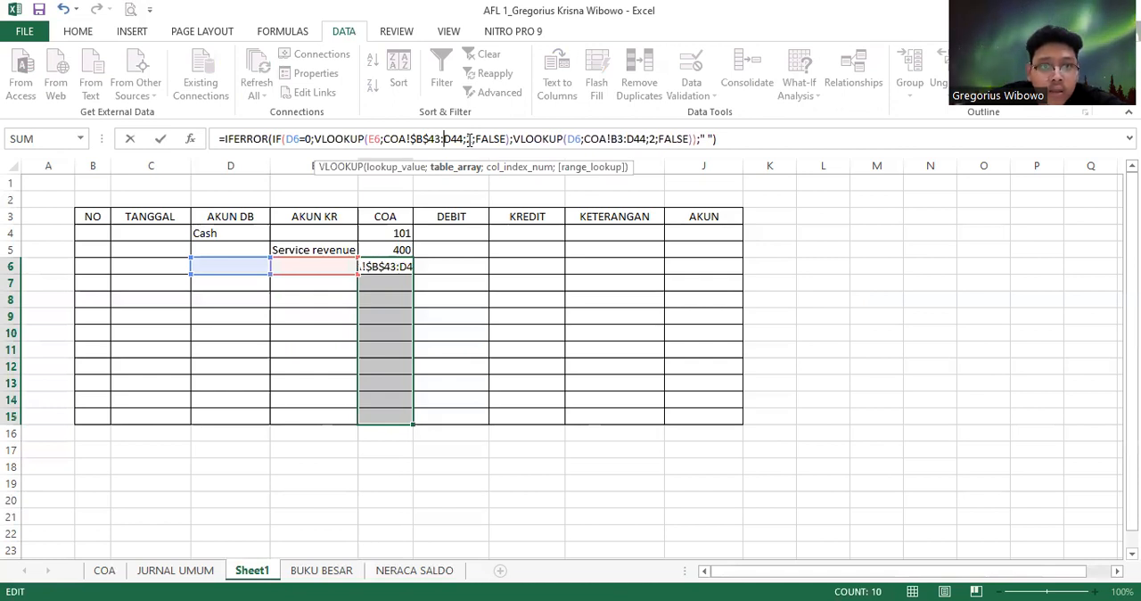
pyautogui.write('$')
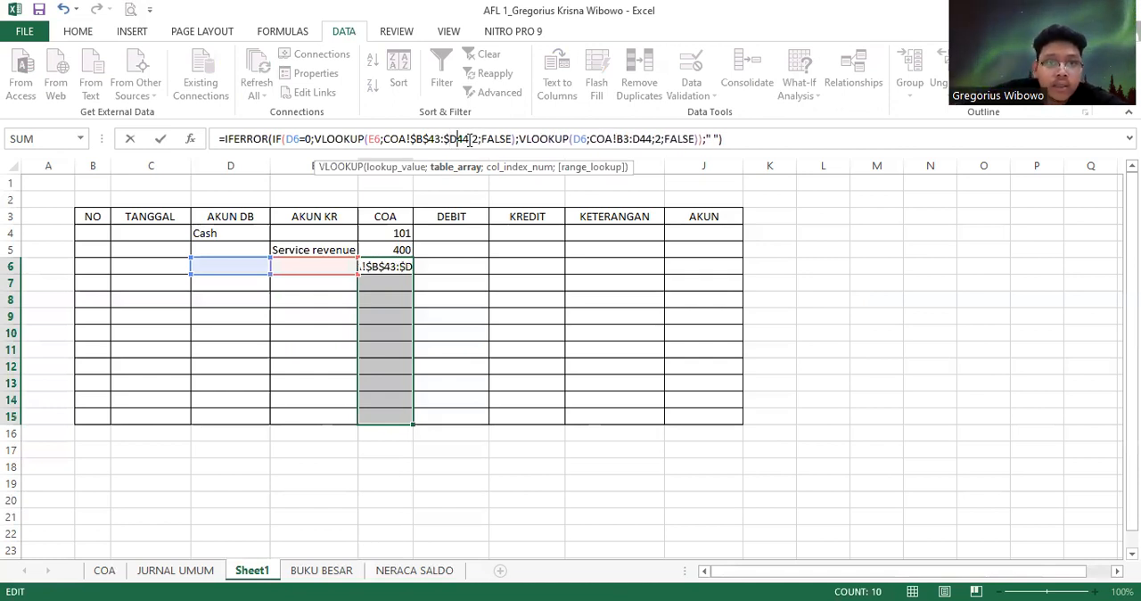
pyautogui.press('Right')
pyautogui.write('$')
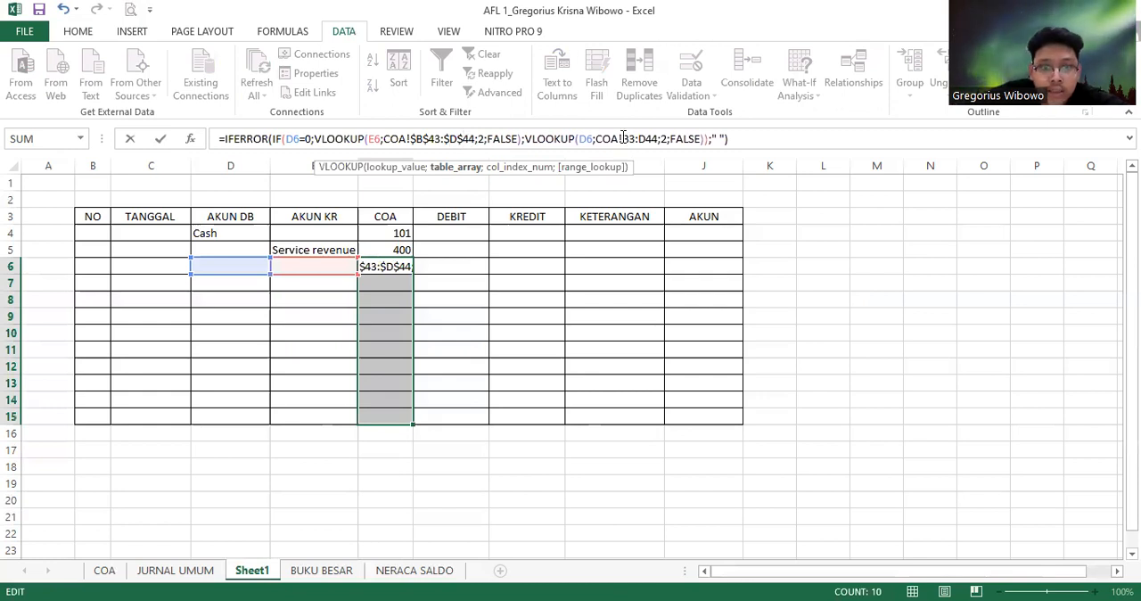
# Make the second VLOOKUP's table array in F6's formula absolute as COA!$B$3:$D$44 and commit the formula
pyautogui.click(623, 138)
pyautogui.write('$')
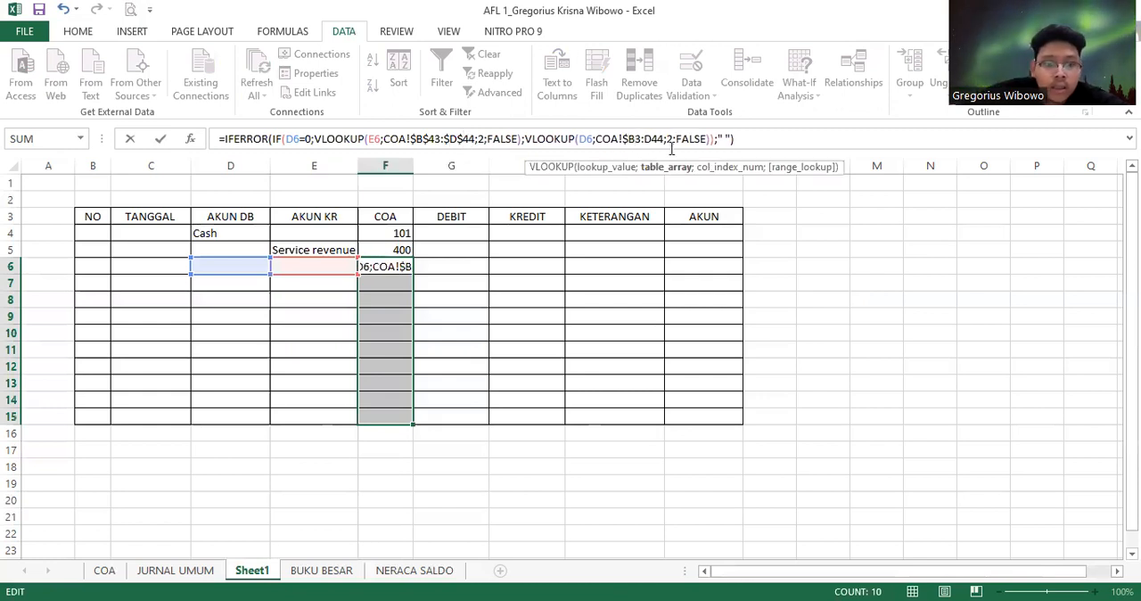
pyautogui.press('Right')
pyautogui.write('$')
pyautogui.press('Right')
pyautogui.press('Right')
pyautogui.write('$')
pyautogui.press('Right')
pyautogui.write('$')
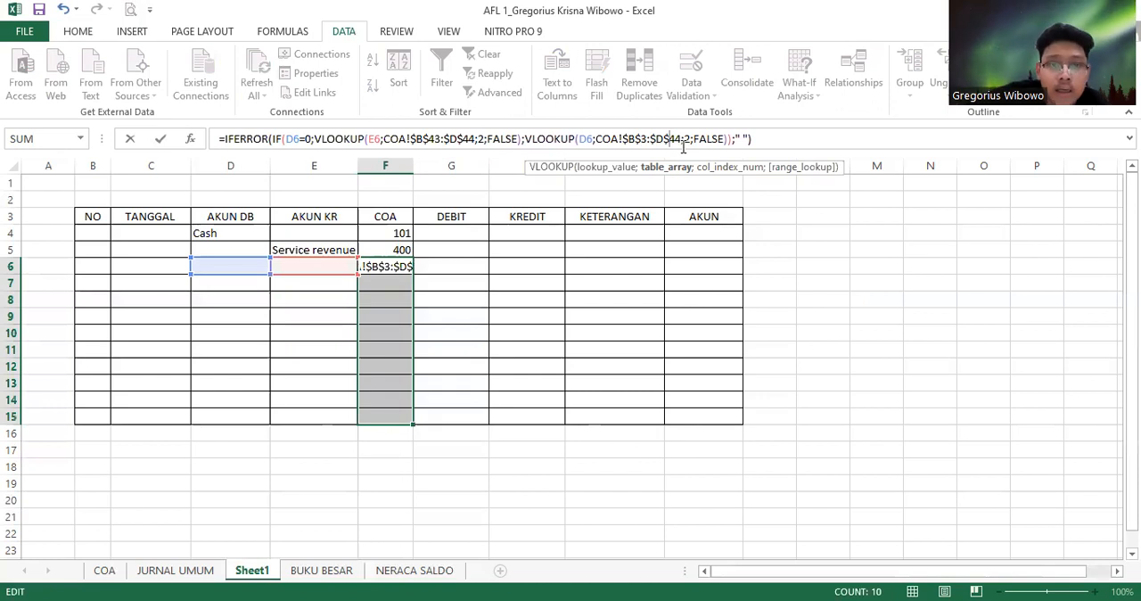
pyautogui.hotkey('ctrl', 'Return')
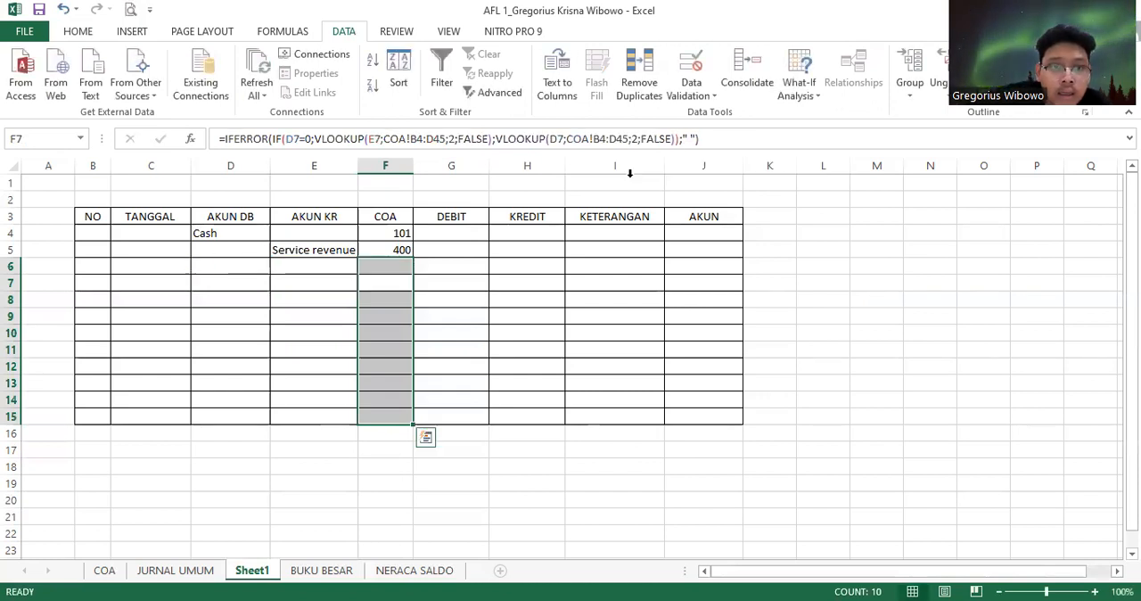
# Make the first VLOOKUP's table array in F4's formula absolute as COA!$B$1:$D$42
pyautogui.click(382, 233)
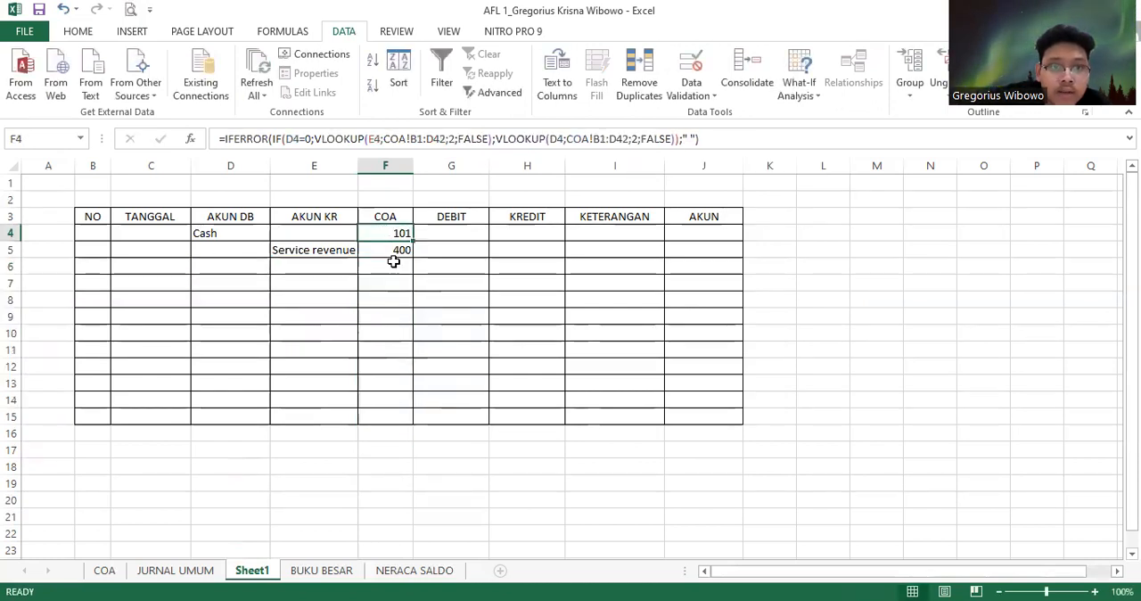
pyautogui.click(395, 263)
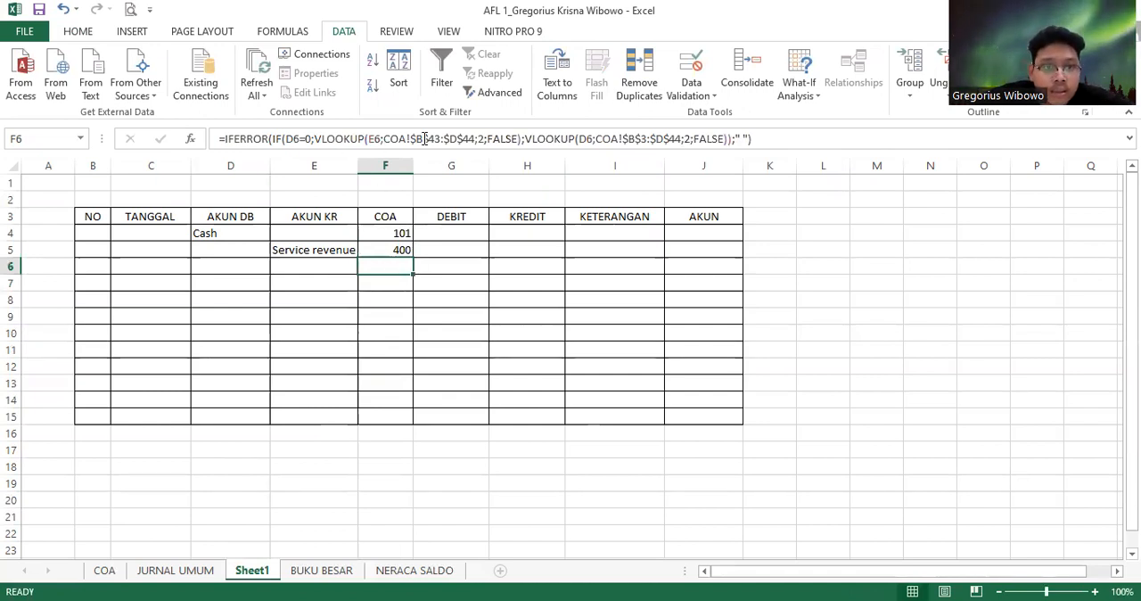
pyautogui.press('Up')
pyautogui.press('Up')
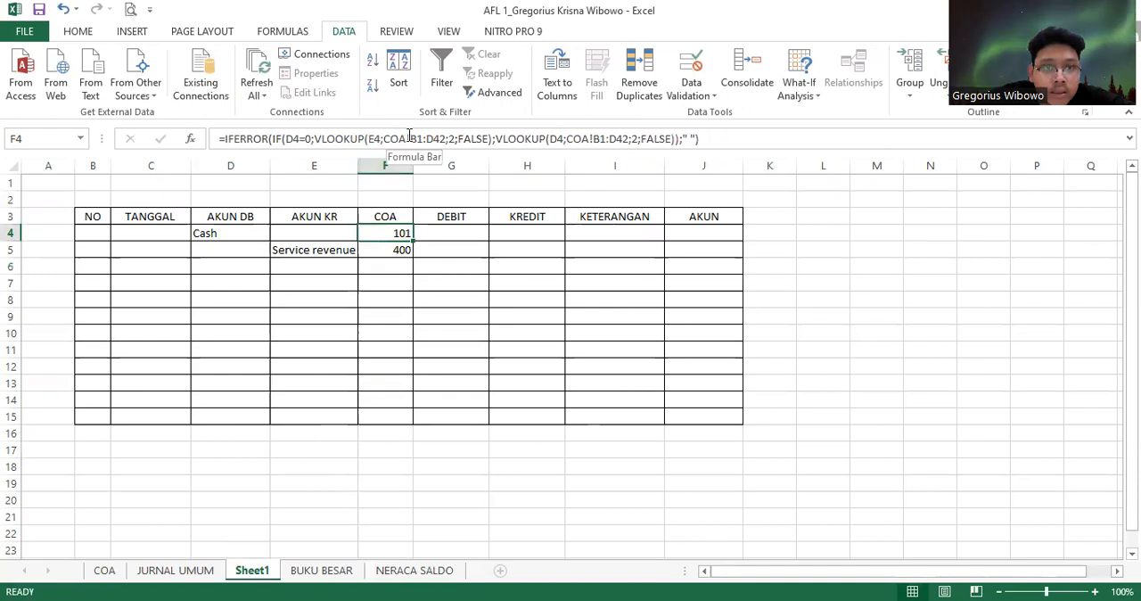
pyautogui.click(410, 138)
pyautogui.write('$')
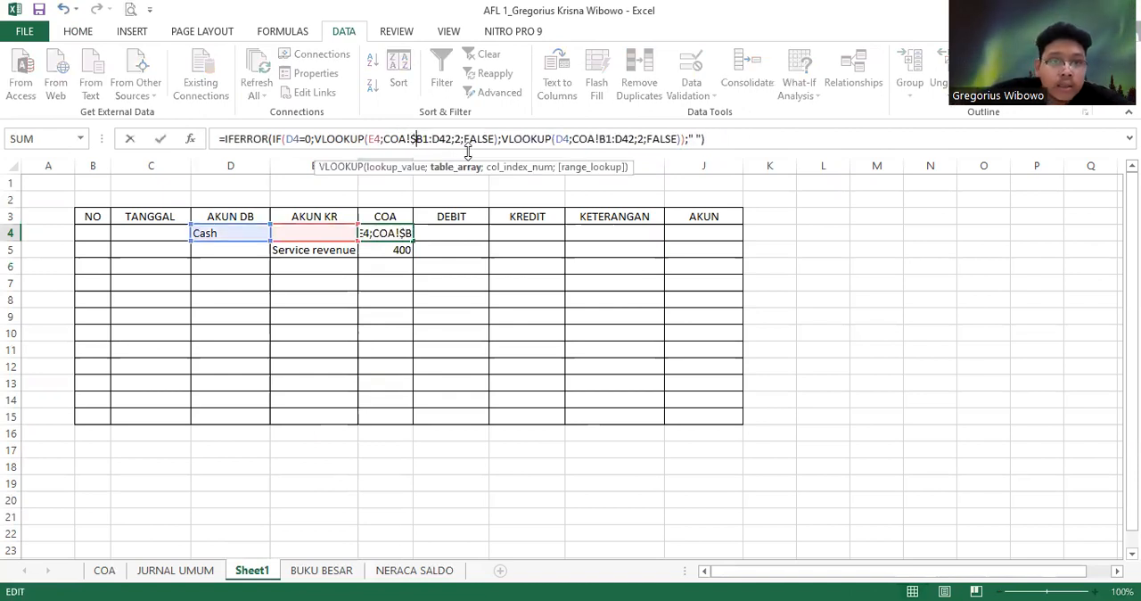
pyautogui.press('Right')
pyautogui.write('$B')
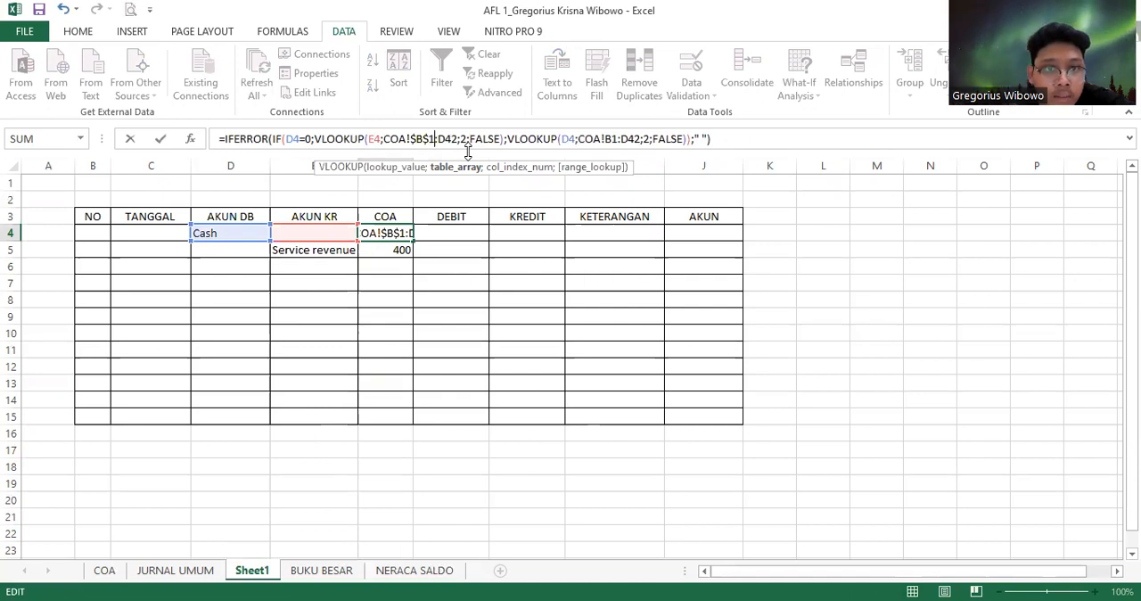
pyautogui.write('$')
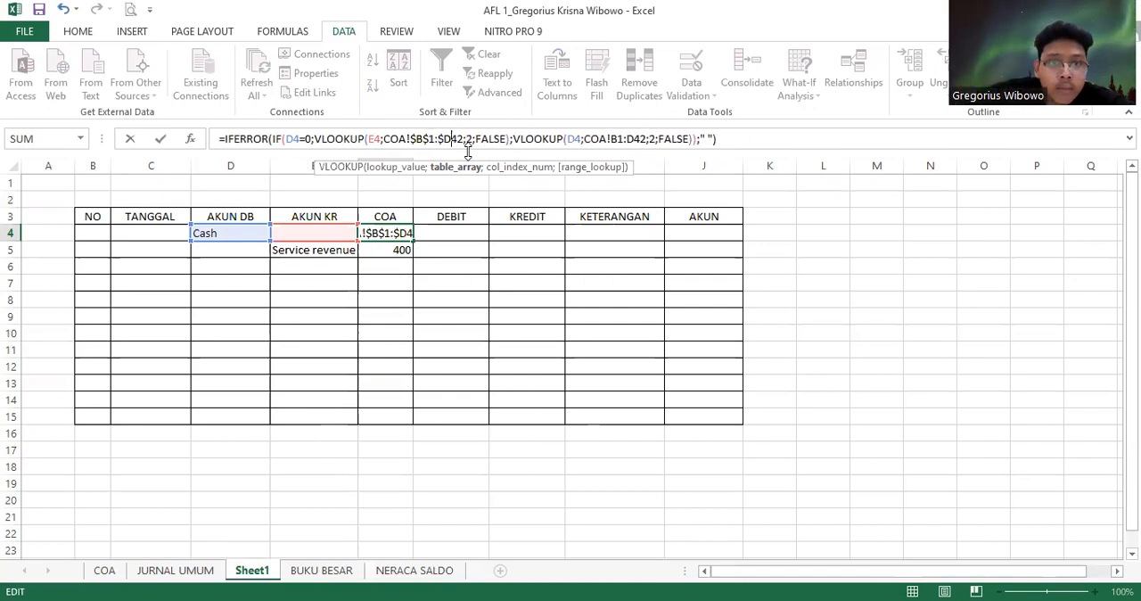
pyautogui.press('Right')
pyautogui.write('$')
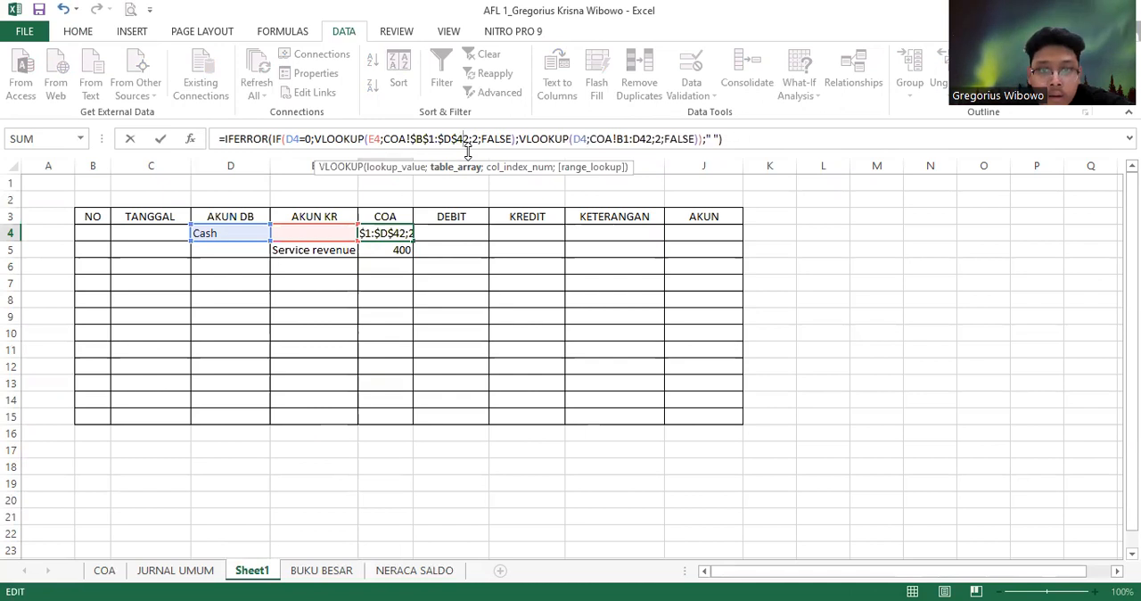
# Make the second VLOOKUP's table array in F4 absolute as COA!$B$1:$D$42 and fill the formula down through F15
pyautogui.press('Right')
pyautogui.press('Right')
pyautogui.press('Right')
pyautogui.press('Right')
pyautogui.press('Right')
pyautogui.press('Right')
pyautogui.press('Right')
pyautogui.press('Right')
pyautogui.press('Right')
pyautogui.press('Right')
pyautogui.press('Right')
pyautogui.press('Right')
pyautogui.press('Right')
pyautogui.press('Right')
pyautogui.press('Right')
pyautogui.press('Right')
pyautogui.press('Right')
pyautogui.press('Right')
pyautogui.press('Right')
pyautogui.press('Right')
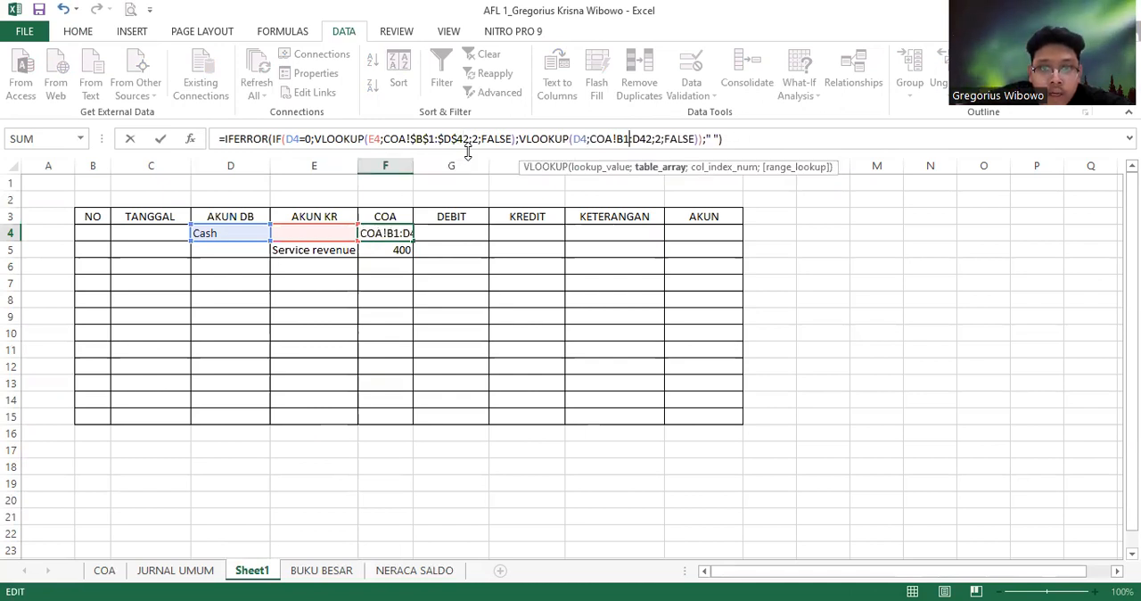
pyautogui.write('$')
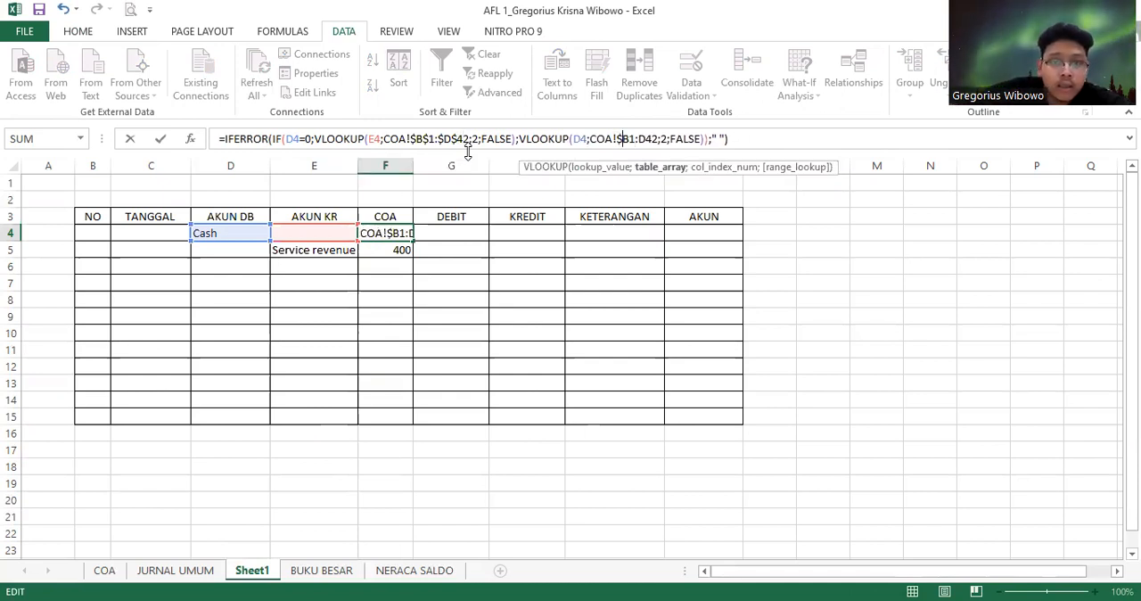
pyautogui.press('Right')
pyautogui.write('$')
pyautogui.press('Right')
pyautogui.write('$')
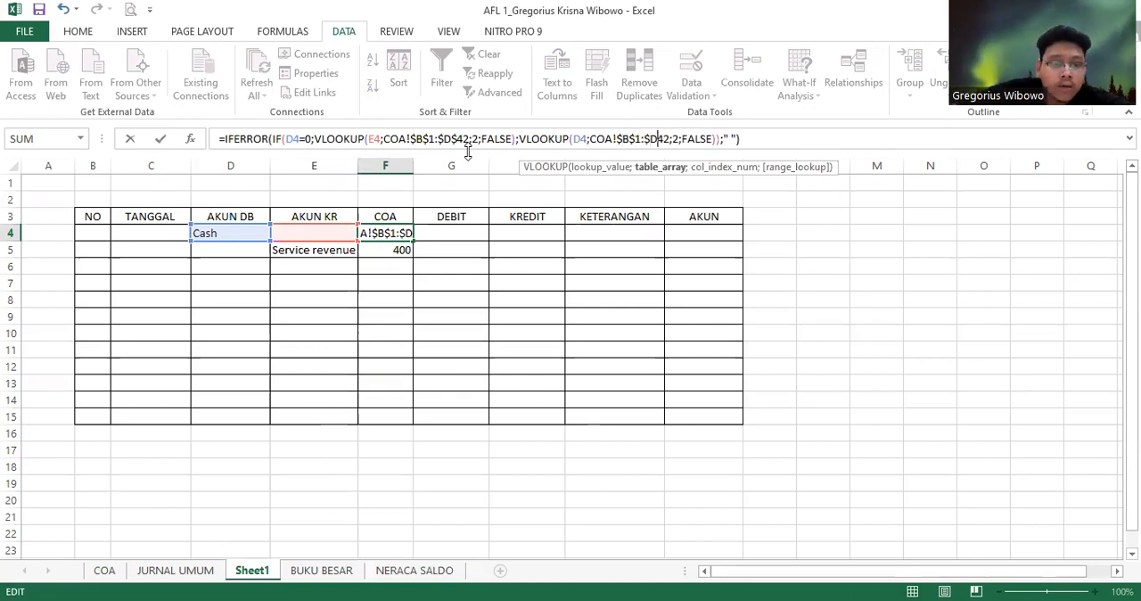
pyautogui.press('Right')
pyautogui.write('$')
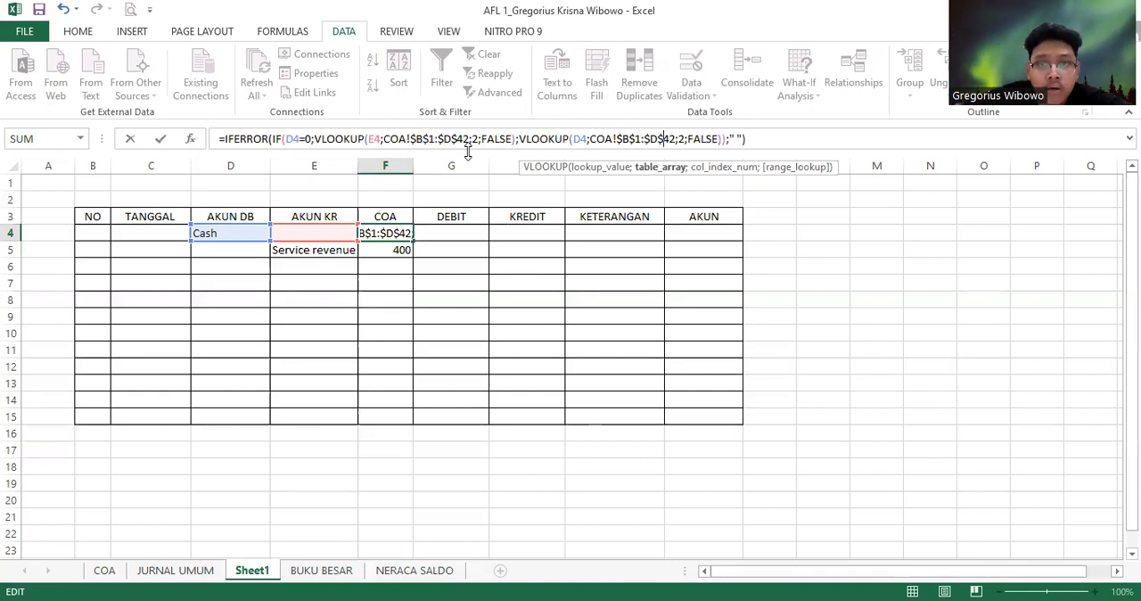
pyautogui.press('Return')
pyautogui.click(401, 233)
pyautogui.moveTo(413, 240); pyautogui.dragTo(433, 422)
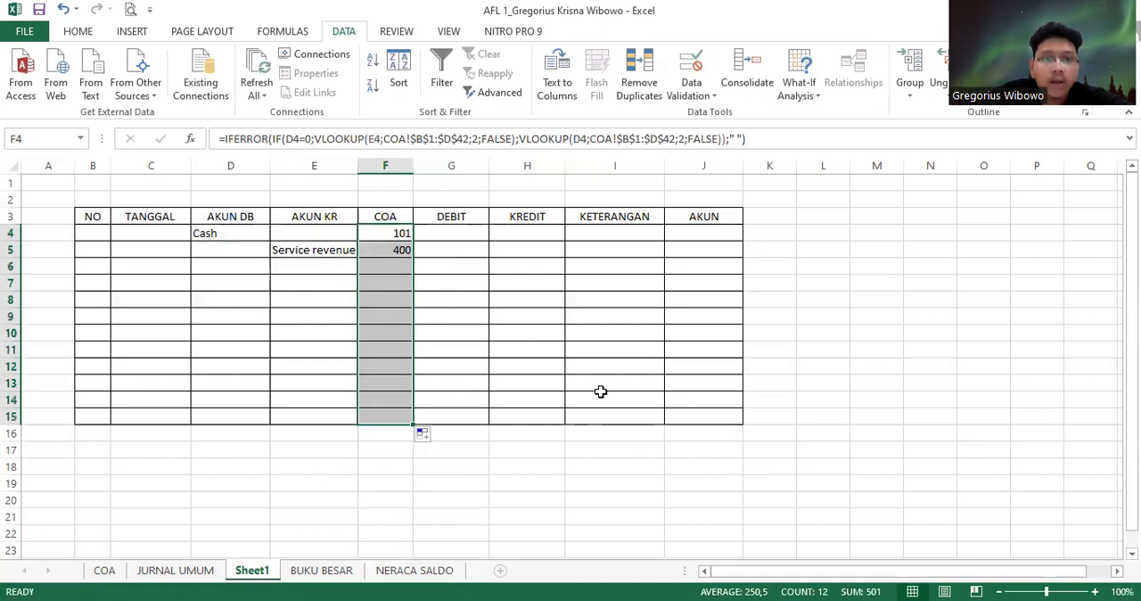
# Copy the full lookup formula text from F4 into J4 under AKUN, keeping its D4 and E4 references
pyautogui.click(711, 236)
pyautogui.click(395, 236)
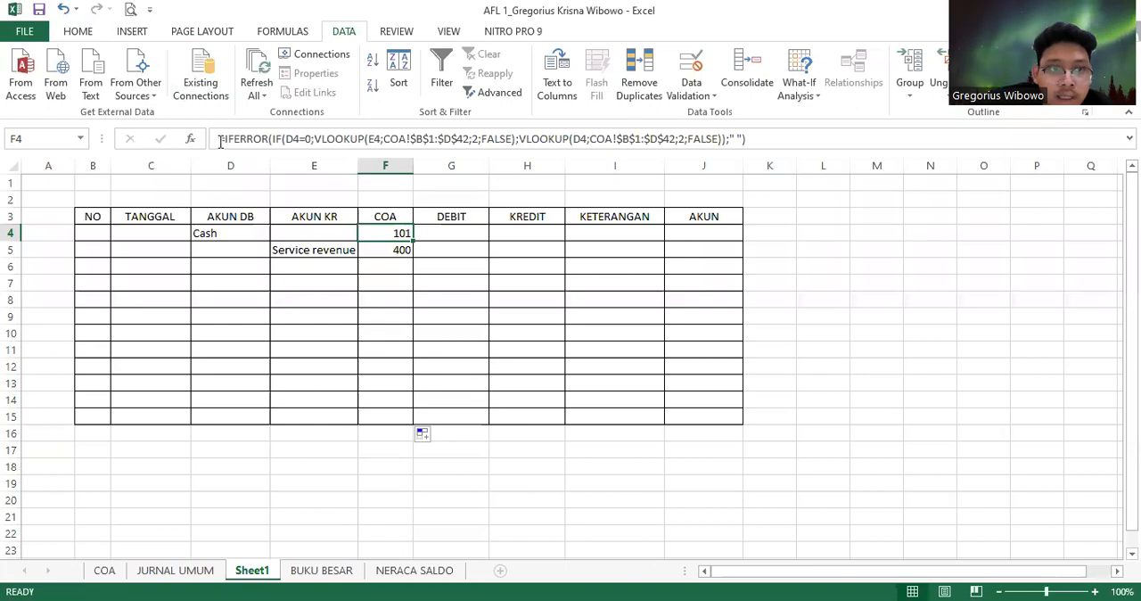
pyautogui.moveTo(217, 140); pyautogui.dragTo(823, 155)
pyautogui.hotkey('ctrl', 'c')
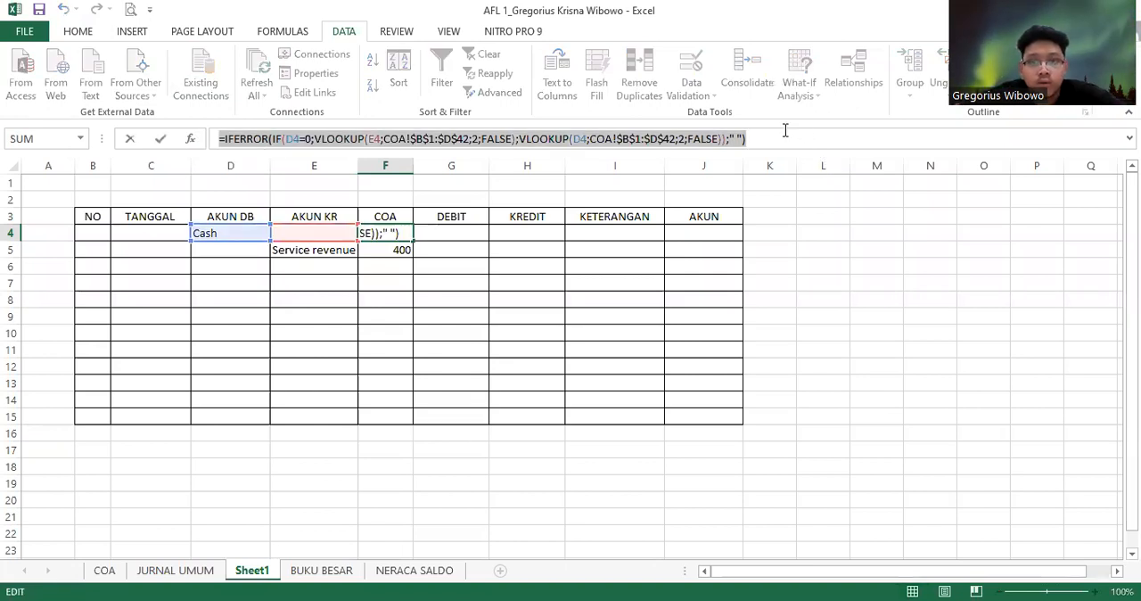
pyautogui.click(782, 132)
pyautogui.click(687, 233)
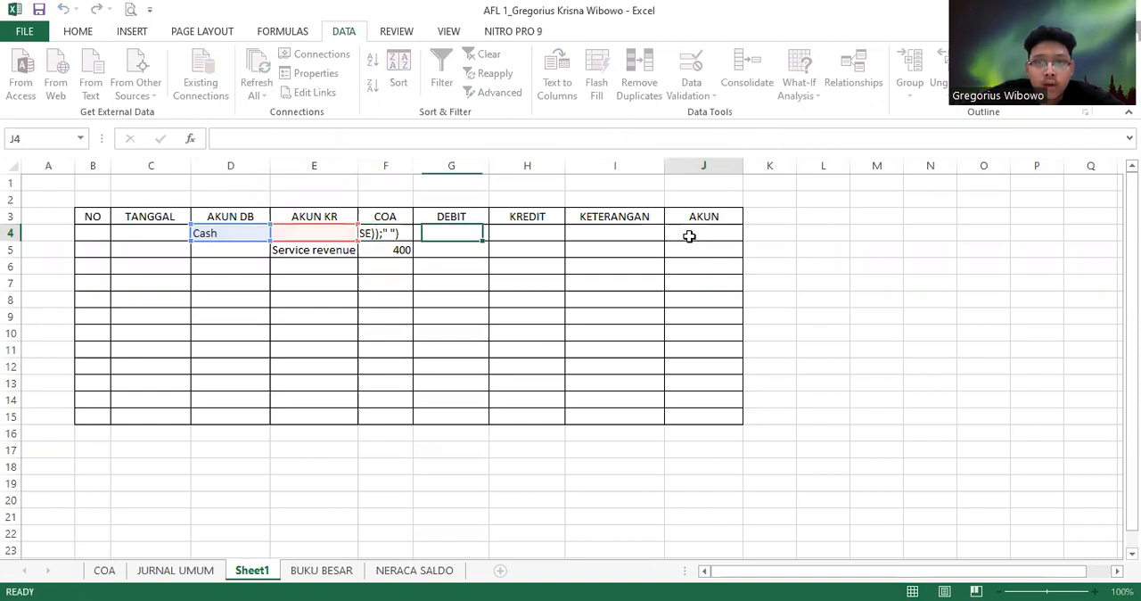
pyautogui.click(625, 137)
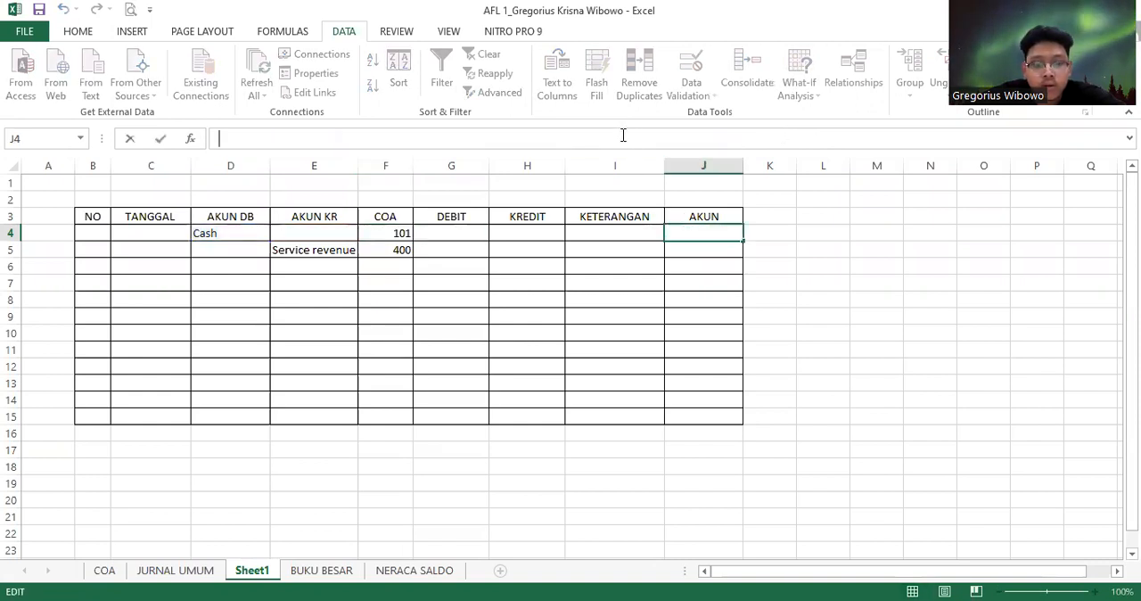
pyautogui.hotkey('ctrl', 'v')
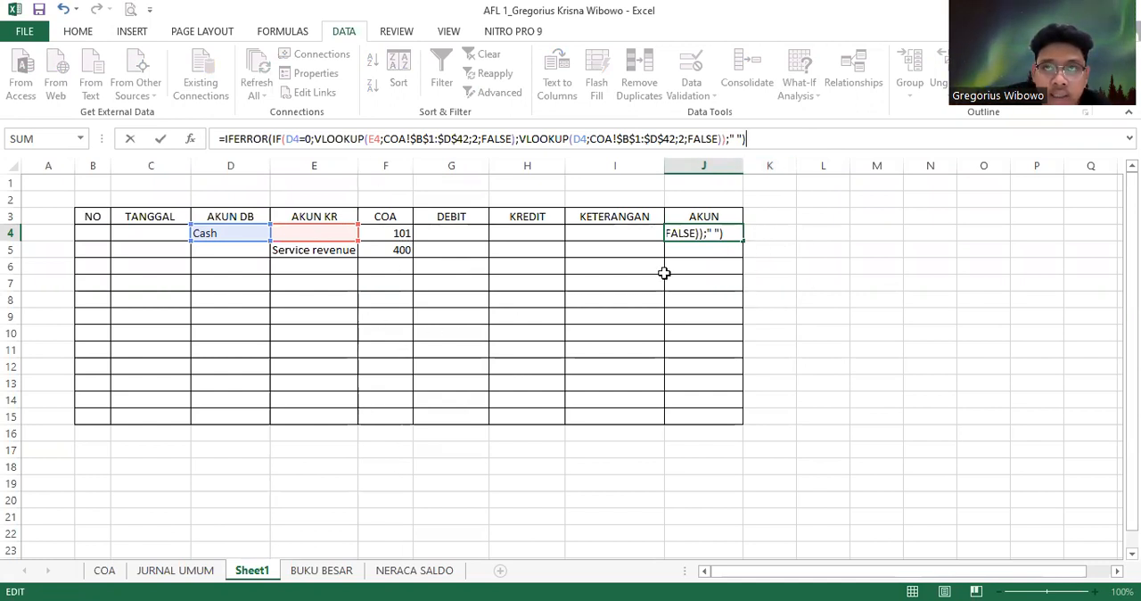
# Set the column index to 3 in both VLOOKUPs of J4's formula and commit it
pyautogui.click(487, 136)
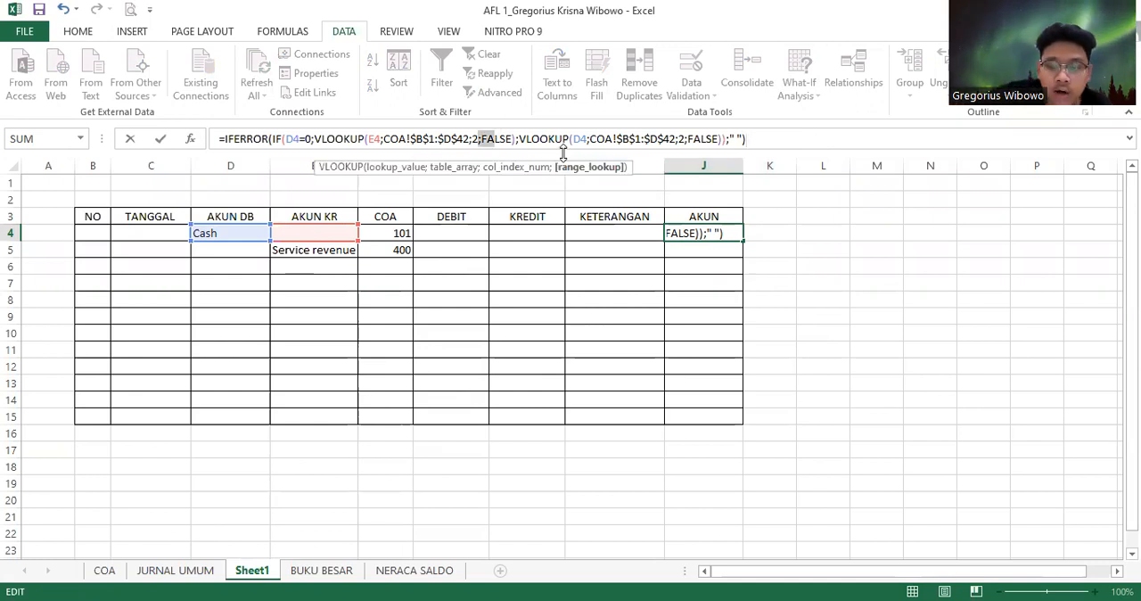
pyautogui.click(477, 143)
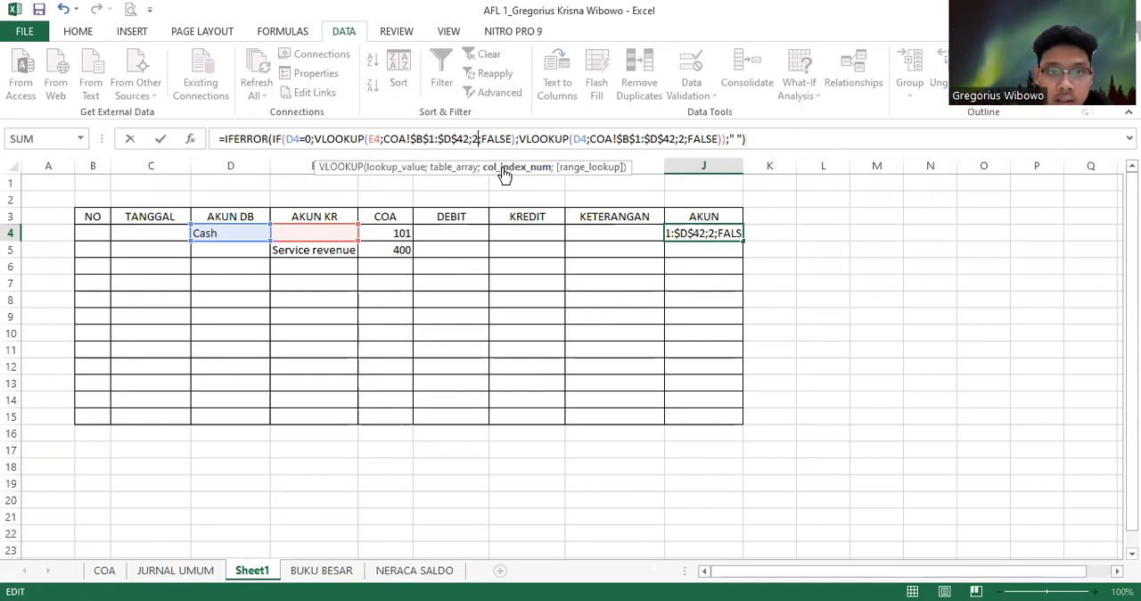
pyautogui.press('BackSpace')
pyautogui.write('3')
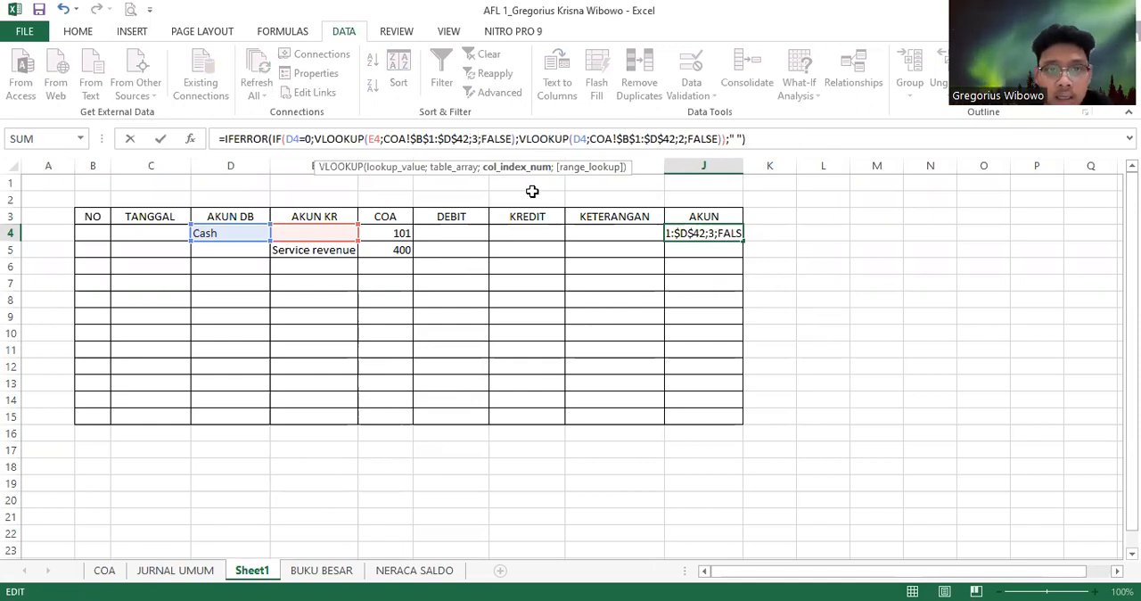
pyautogui.click(684, 135)
pyautogui.press('BackSpace')
pyautogui.write('3')
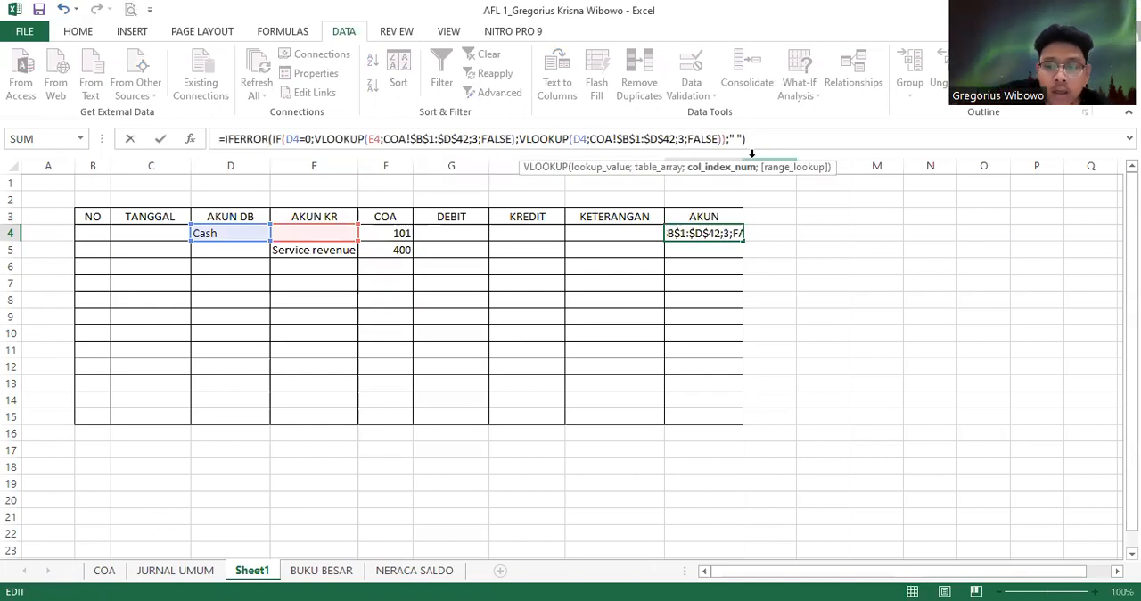
pyautogui.press('Return')
# Fill the AKUN formula from J4 down through J15 and autofit column J to its contents
pyautogui.click(735, 236)
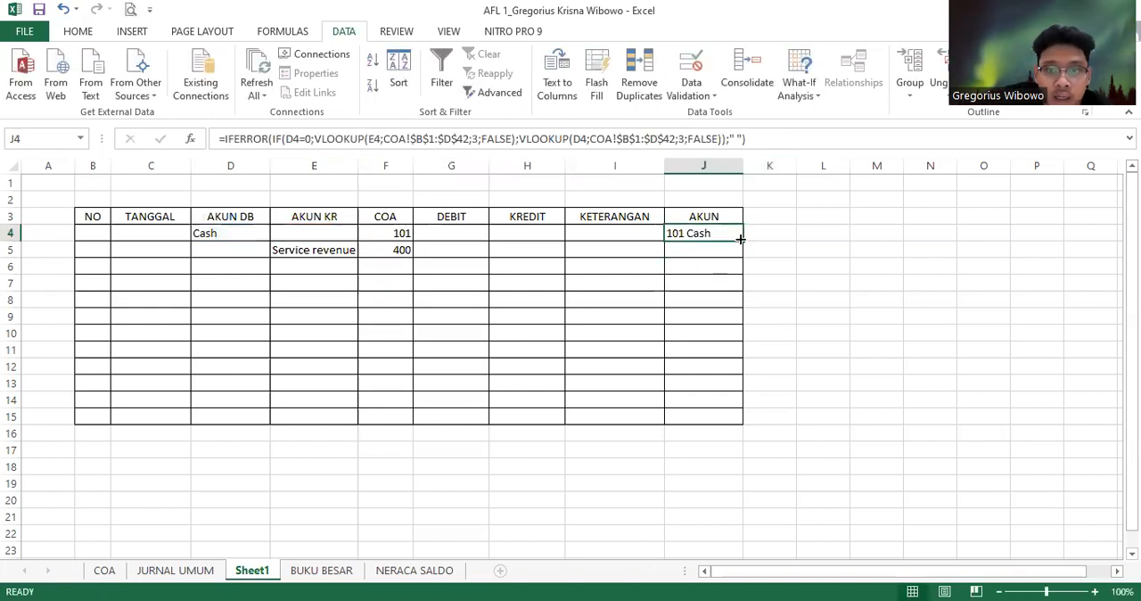
pyautogui.moveTo(743, 240); pyautogui.dragTo(753, 430)
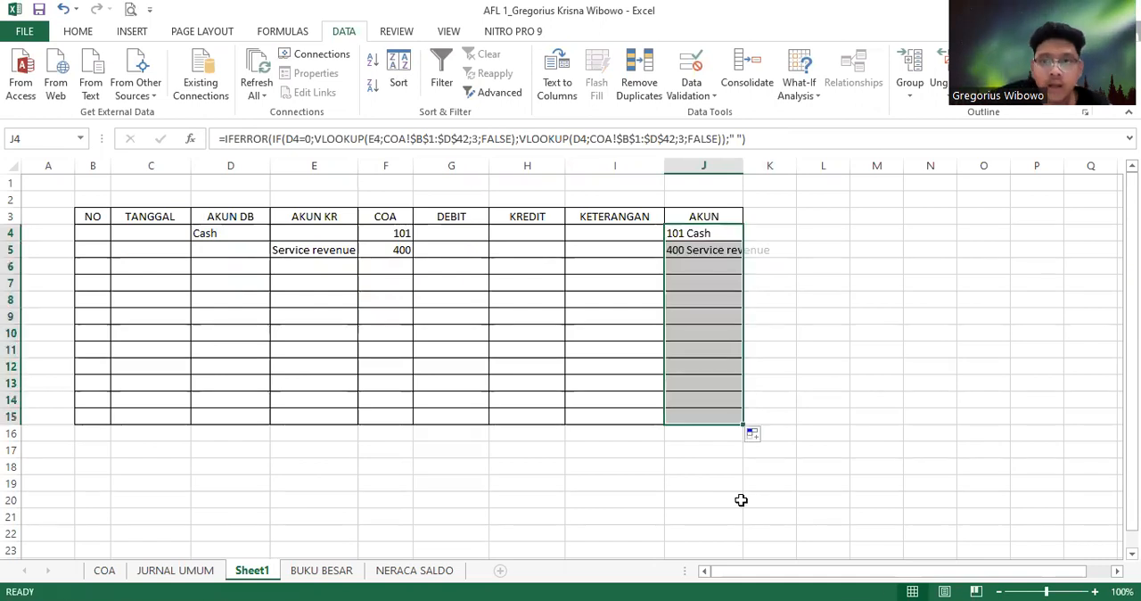
pyautogui.doubleClick(743, 171)
pyautogui.click(861, 300)
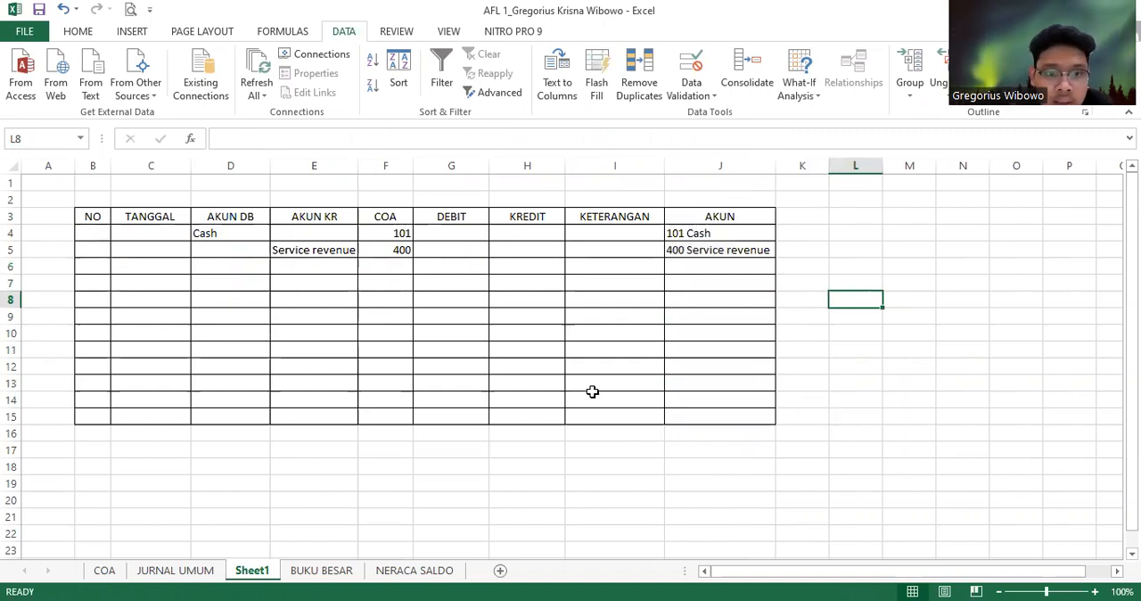
# Choose supplies as the debit account in D6 from the account dropdown
pyautogui.click(214, 270)
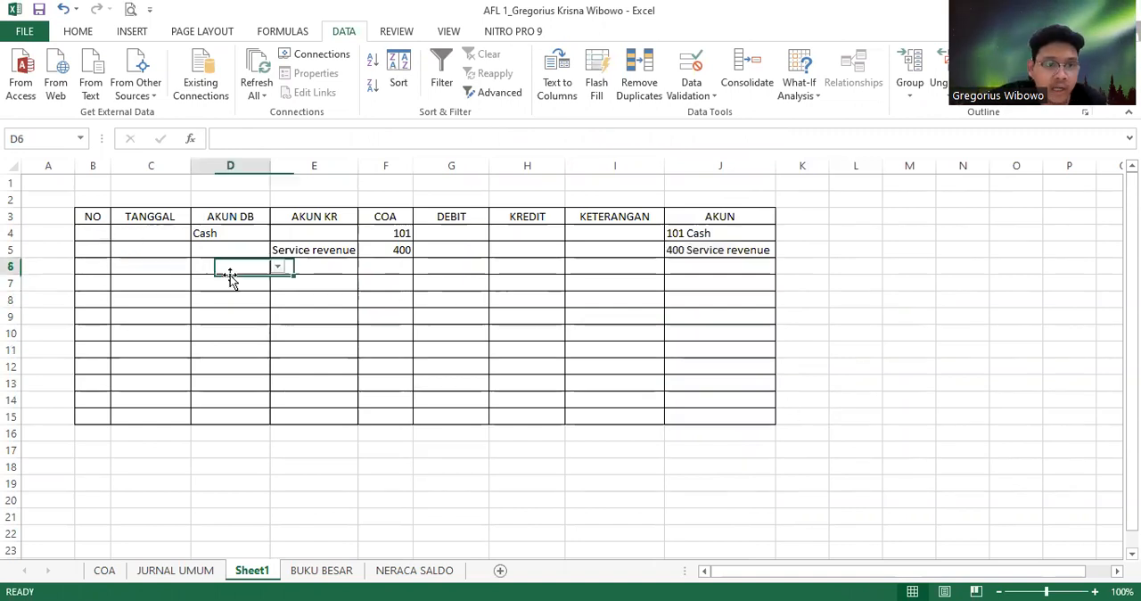
pyautogui.click(278, 269)
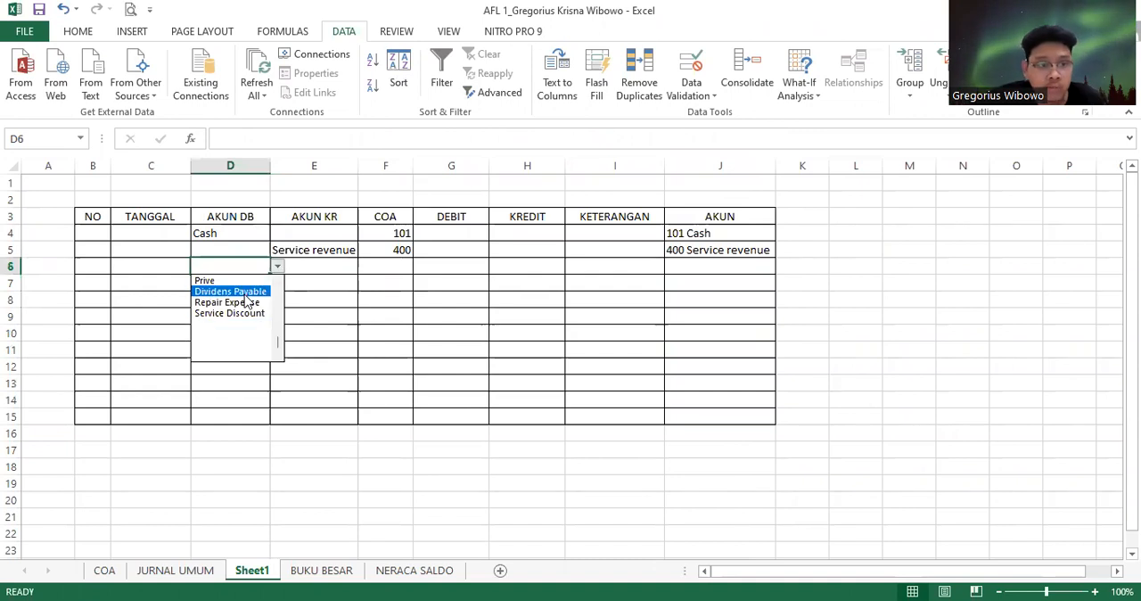
pyautogui.scroll(5, 301, 305)
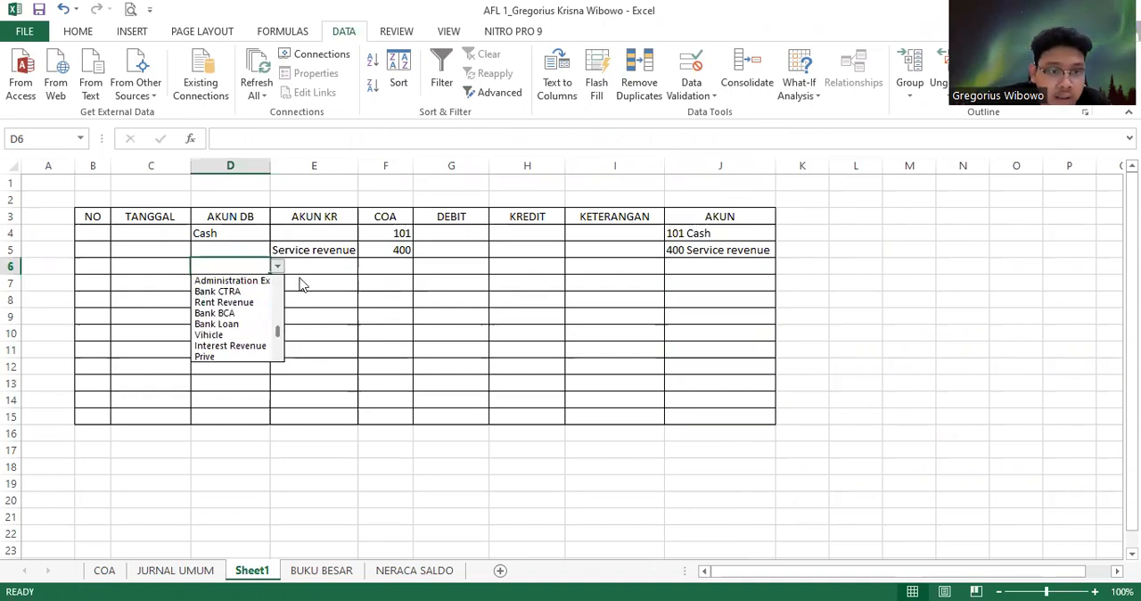
pyautogui.scroll(3, 276, 287)
pyautogui.click(218, 303)
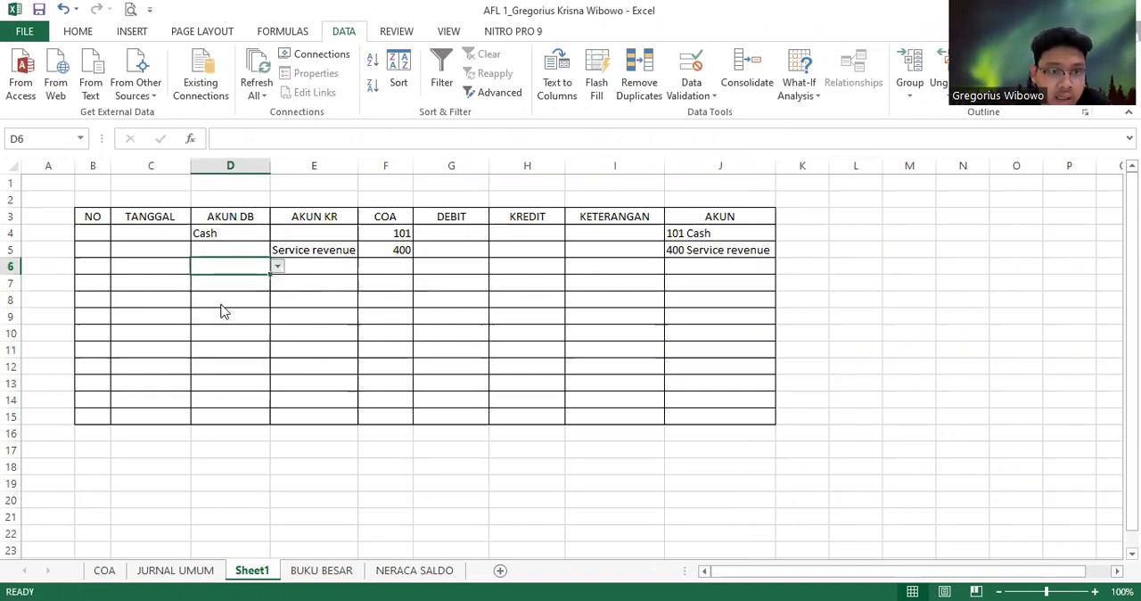
# Choose Cash as the credit account in E7 from the account dropdown
pyautogui.click(351, 285)
pyautogui.click(365, 283)
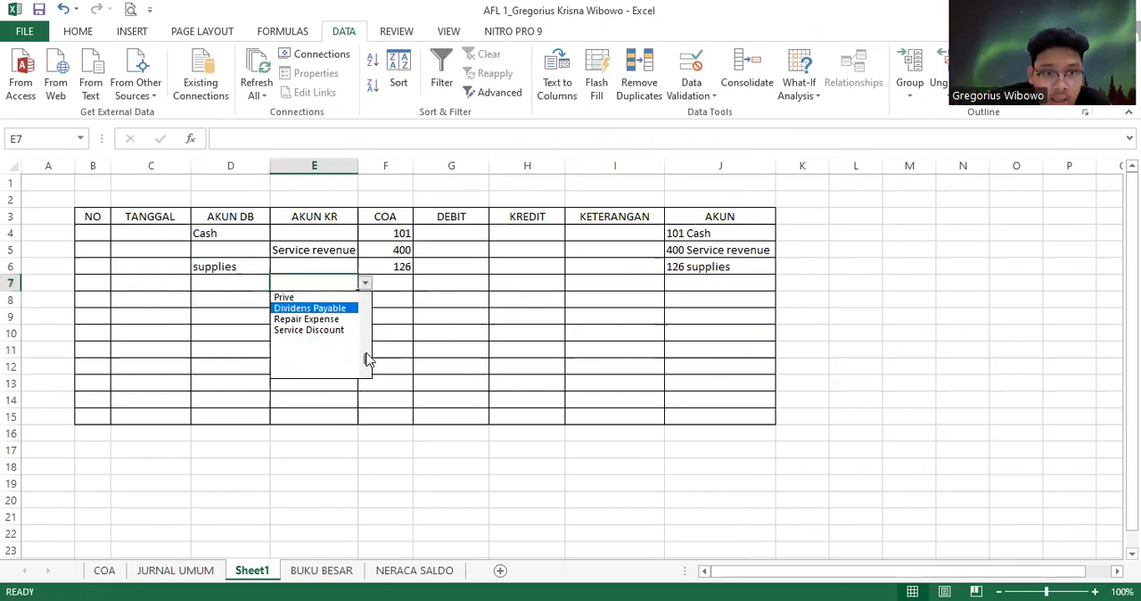
pyautogui.moveTo(367, 358); pyautogui.dragTo(375, 284)
pyautogui.click(313, 298)
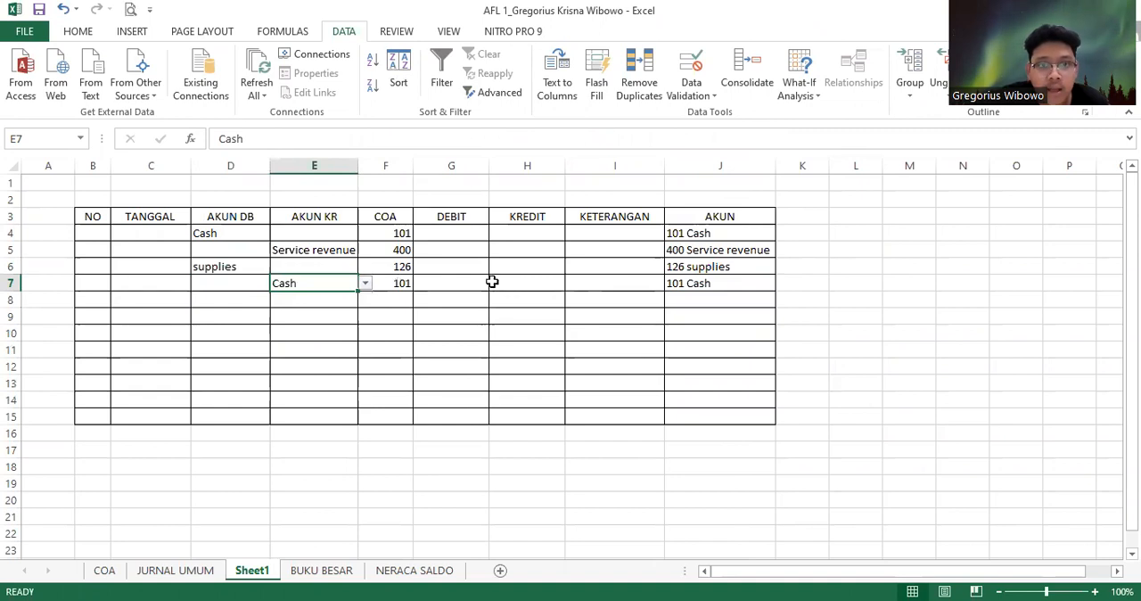
# Enter 15000 as the Cash debit in G4 and as the Service revenue credit in H5
pyautogui.click(458, 233)
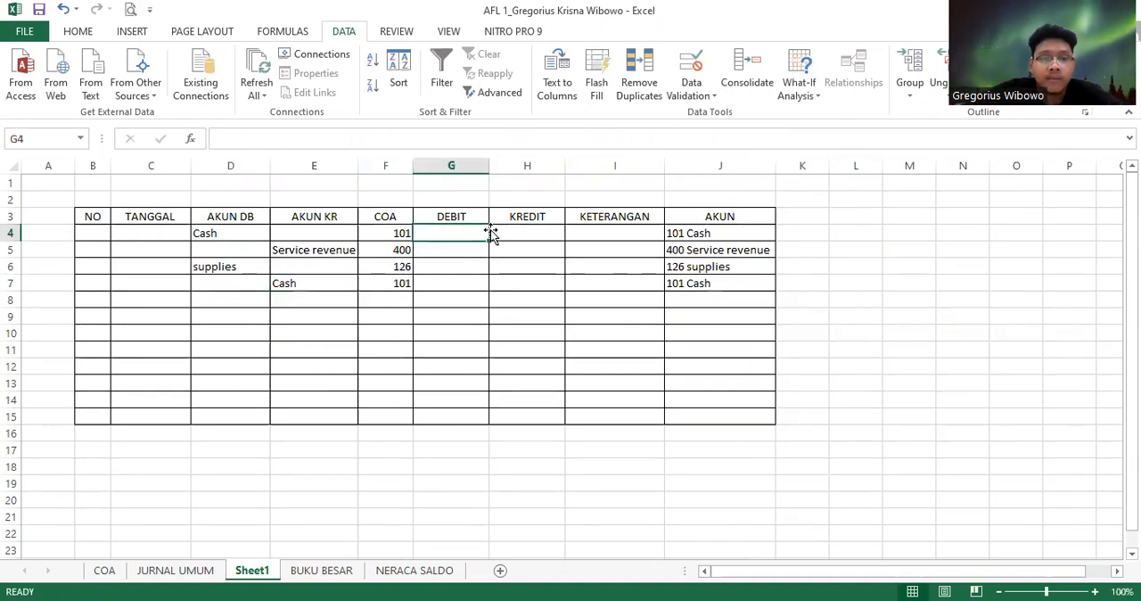
pyautogui.write('15000')
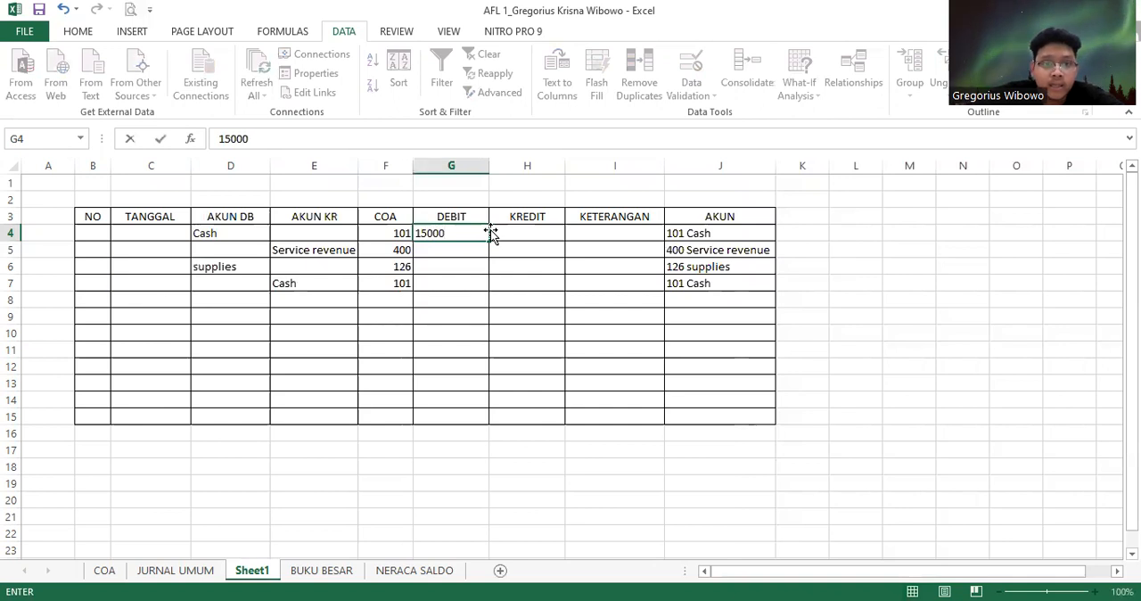
pyautogui.press('Return')
pyautogui.press('Down')
pyautogui.press('Right')
pyautogui.press('Right')
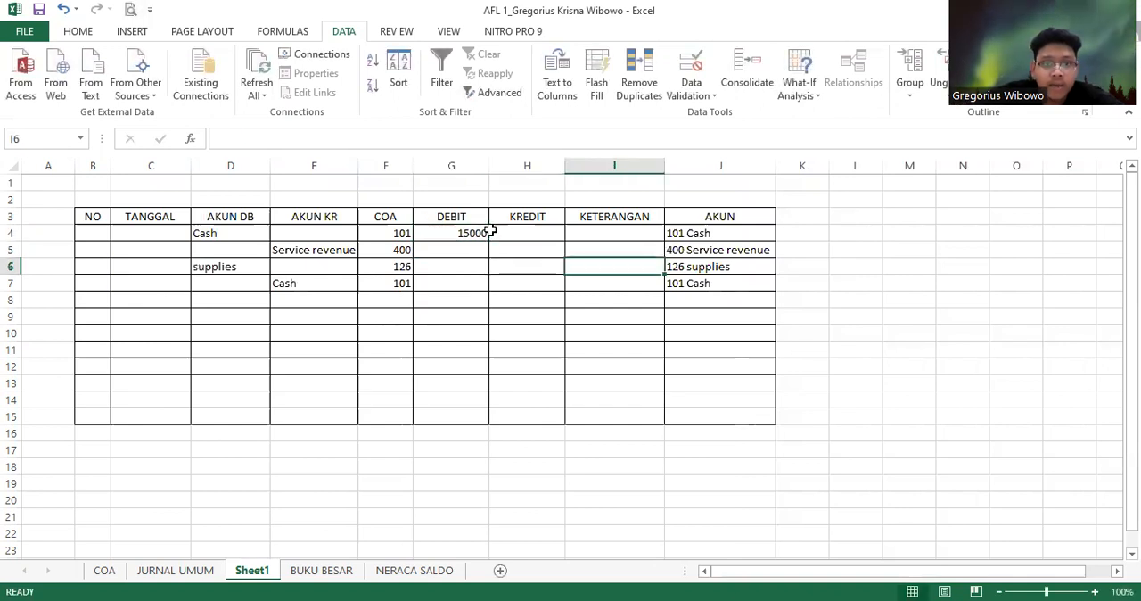
pyautogui.press('Up')
pyautogui.press('Left')
pyautogui.write('1500')
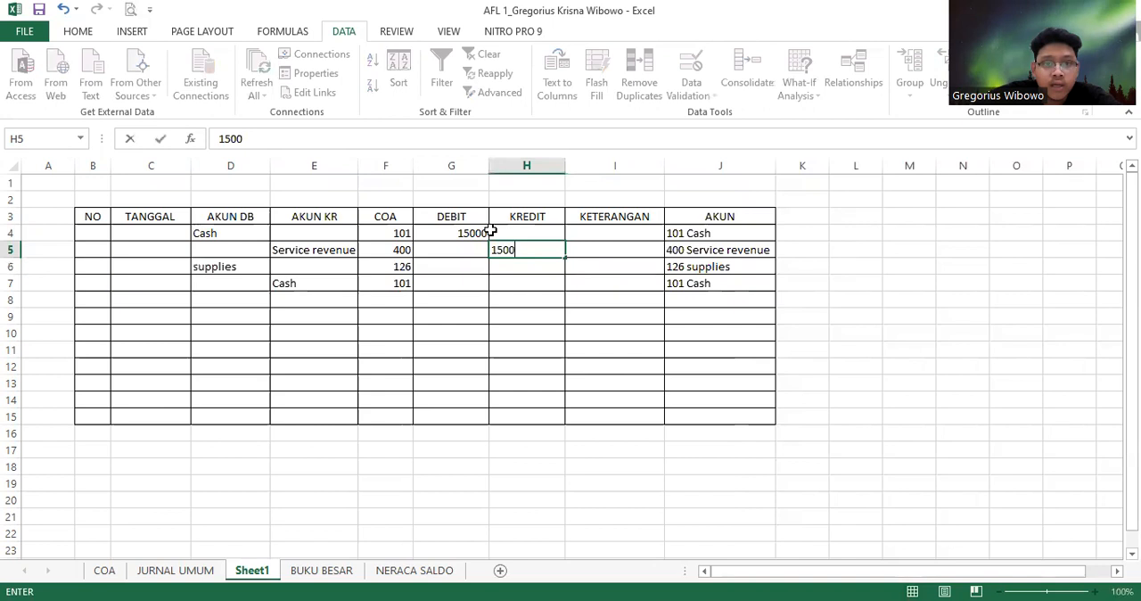
pyautogui.write('0')
pyautogui.press('Return')
# Enter 10000 as the supplies debit in G6 and as the Cash credit in H7
pyautogui.press('Left')
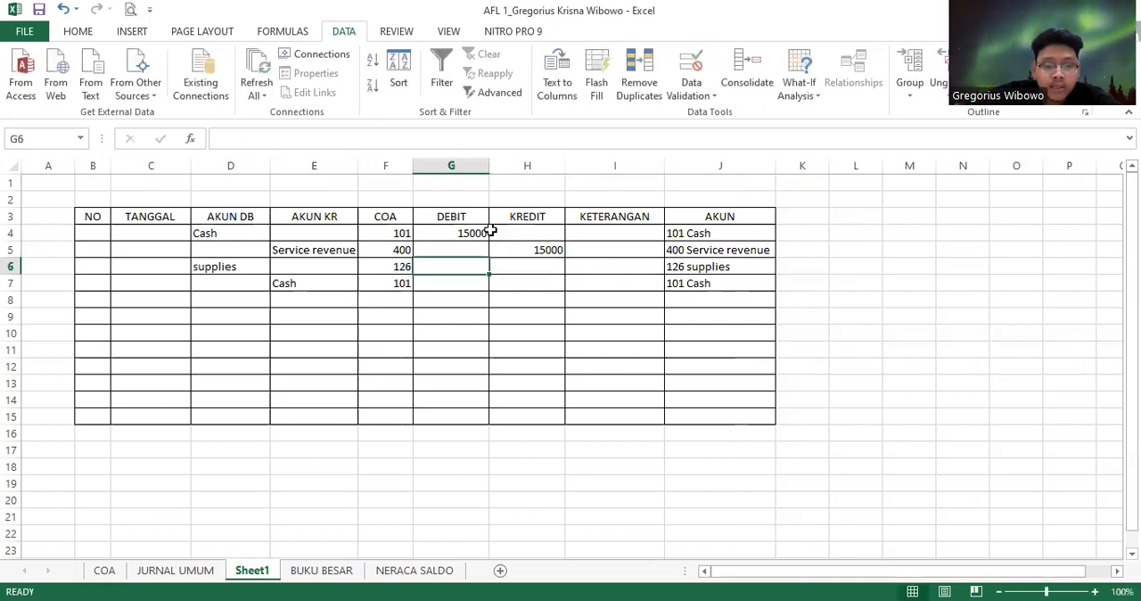
pyautogui.write('10000')
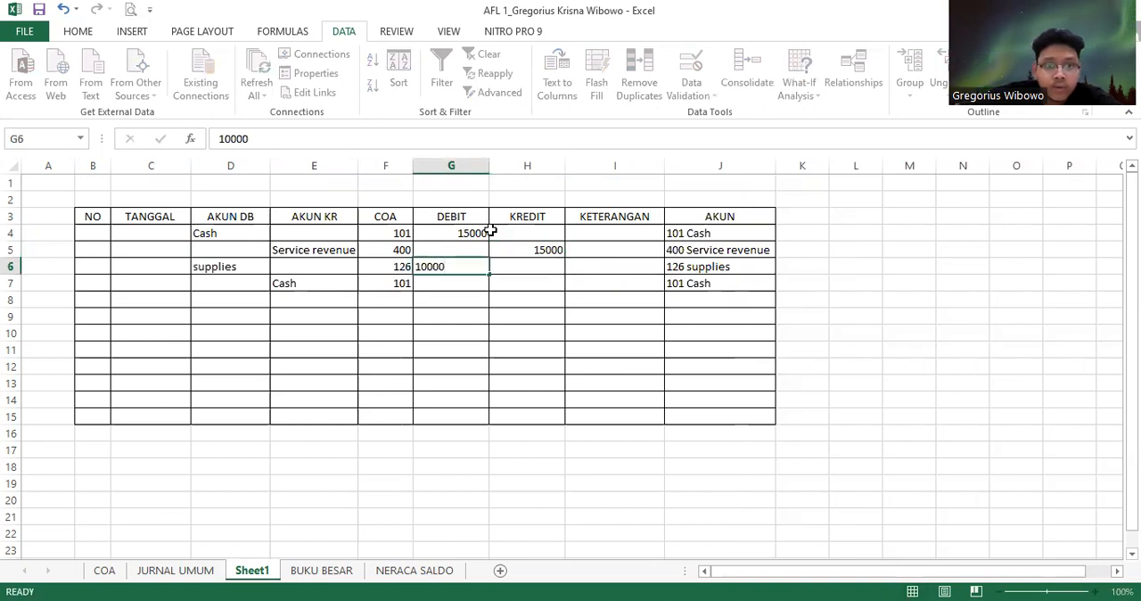
pyautogui.press('Right')
pyautogui.press('Down')
pyautogui.write('10')
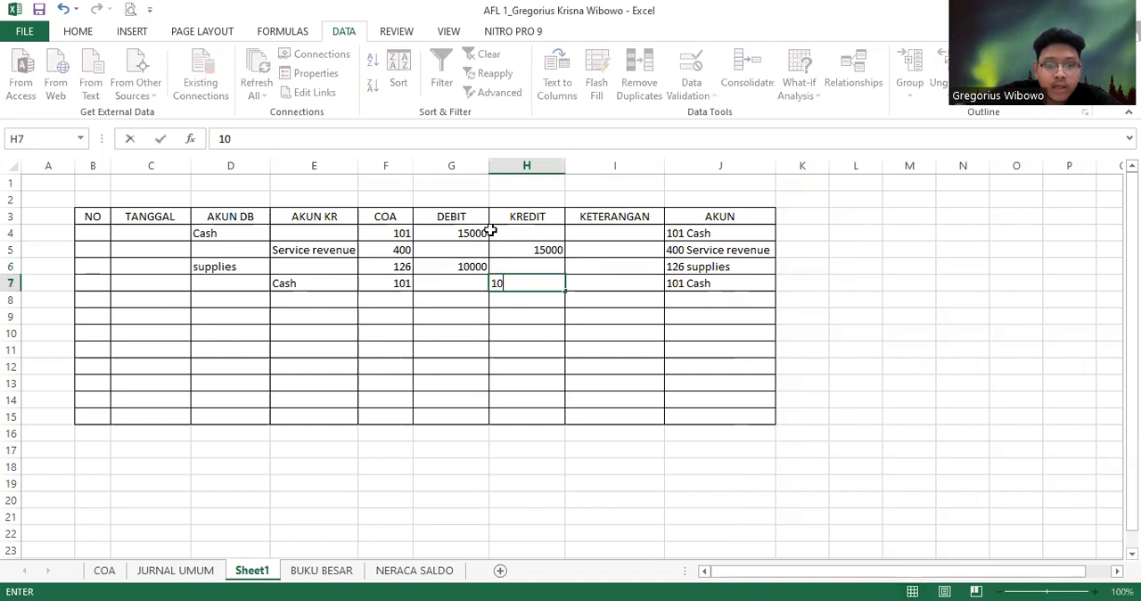
pyautogui.press('Down')
pyautogui.press('Left')
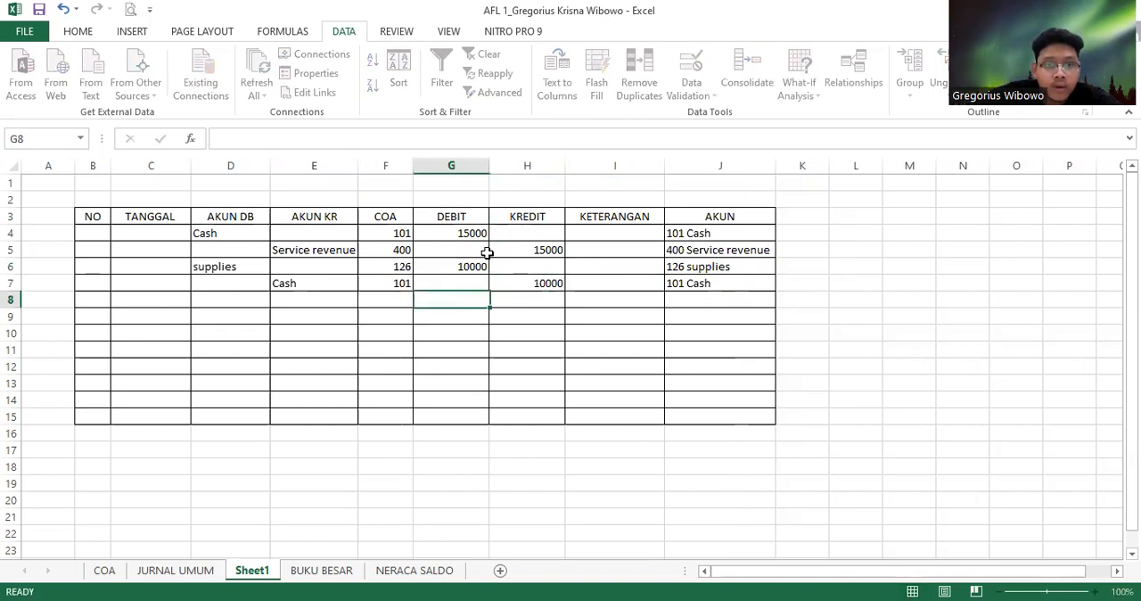
# Apply the comma number style to the DEBIT and KREDIT amounts in G4:H15
pyautogui.click(481, 233)
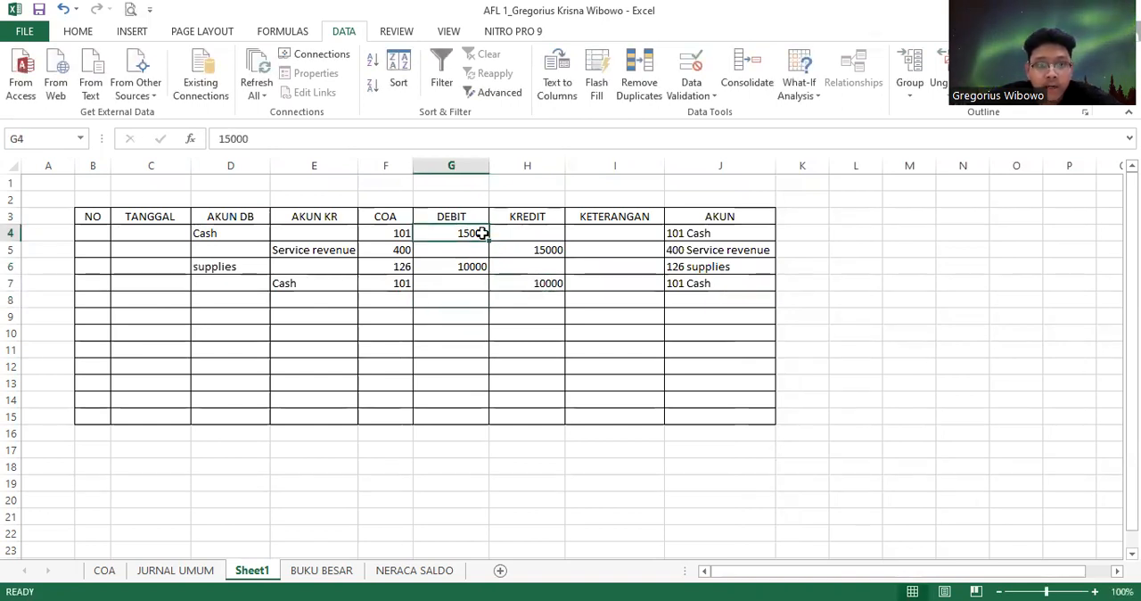
pyautogui.hotkey('shift', 'Right')
pyautogui.hotkey('shift', 'Down')
pyautogui.hotkey('shift', 'Down')
pyautogui.hotkey('shift', 'Down')
pyautogui.hotkey('shift', 'Down')
pyautogui.hotkey('shift', 'Down')
pyautogui.hotkey('shift', 'Down')
pyautogui.hotkey('shift', 'Down')
pyautogui.hotkey('shift', 'Down')
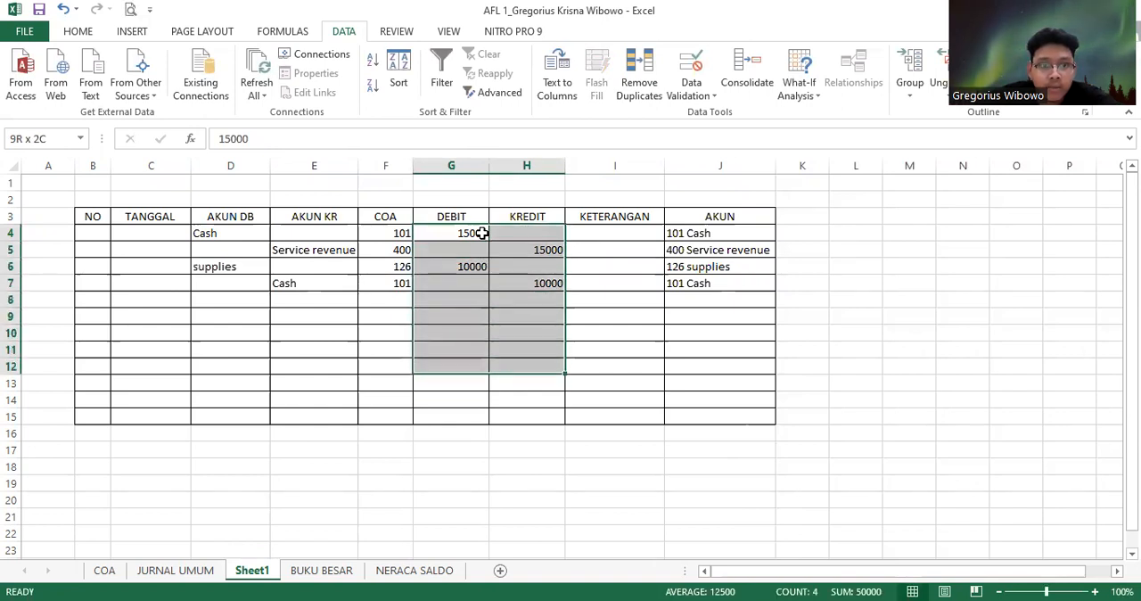
pyautogui.hotkey('shift', 'Down')
pyautogui.hotkey('shift', 'Down')
pyautogui.hotkey('shift', 'Down')
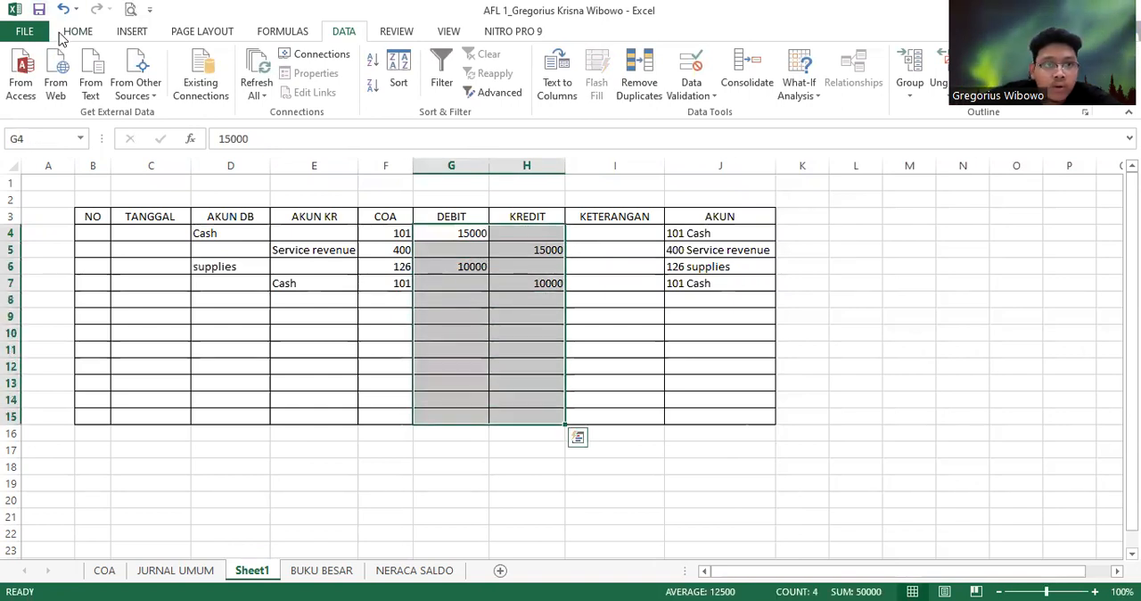
pyautogui.click(62, 34)
pyautogui.click(585, 86)
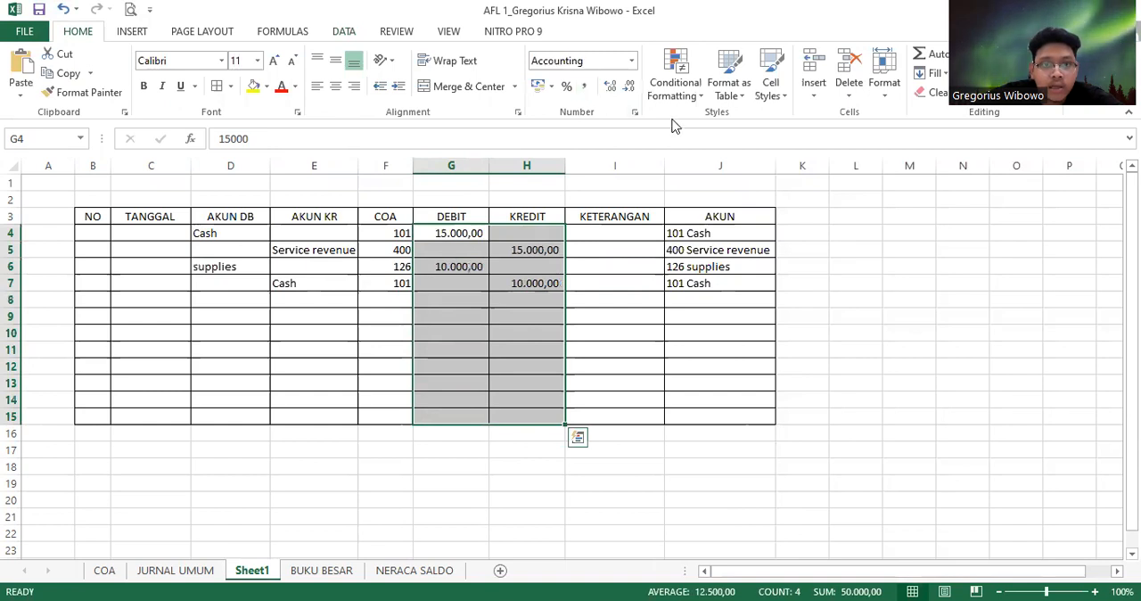
# Remove both decimal places from the DEBIT and KREDIT amounts in G4:H15
pyautogui.click(629, 86)
pyautogui.click(629, 86)
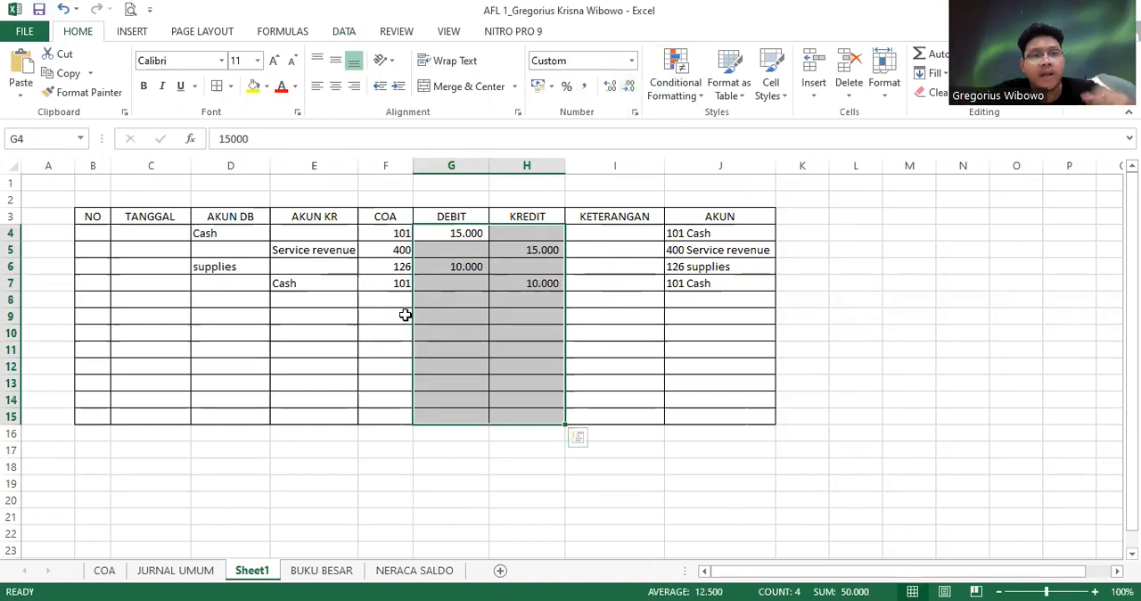
# Number the journal rows by entering 1 in B4 and =B4+1 in B5, and fill the formula down to B15
pyautogui.click(104, 236)
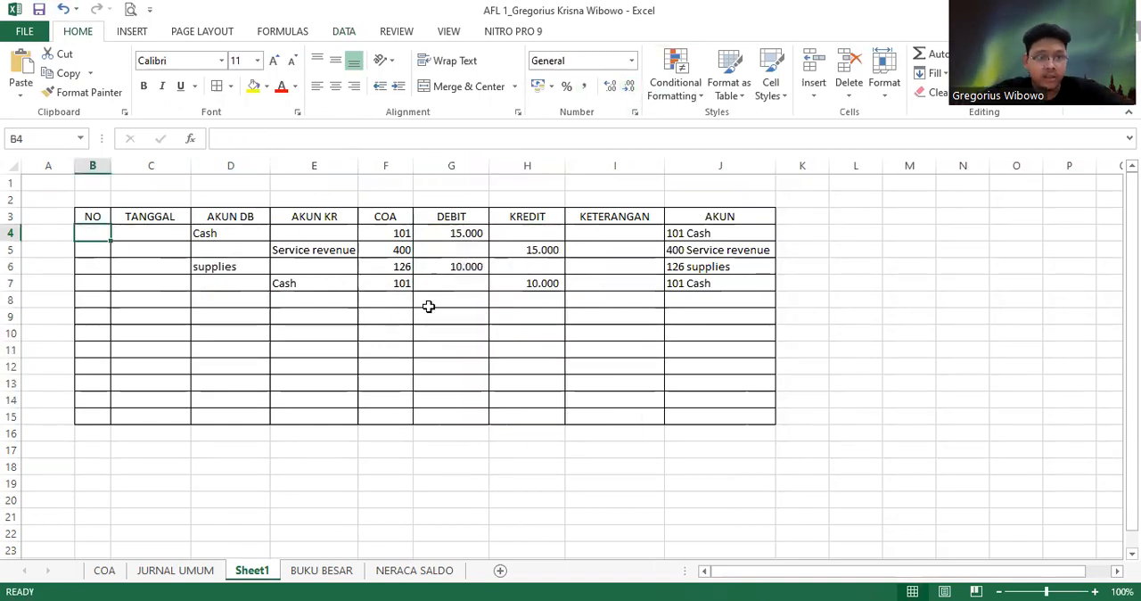
pyautogui.write('1')
pyautogui.press('Return')
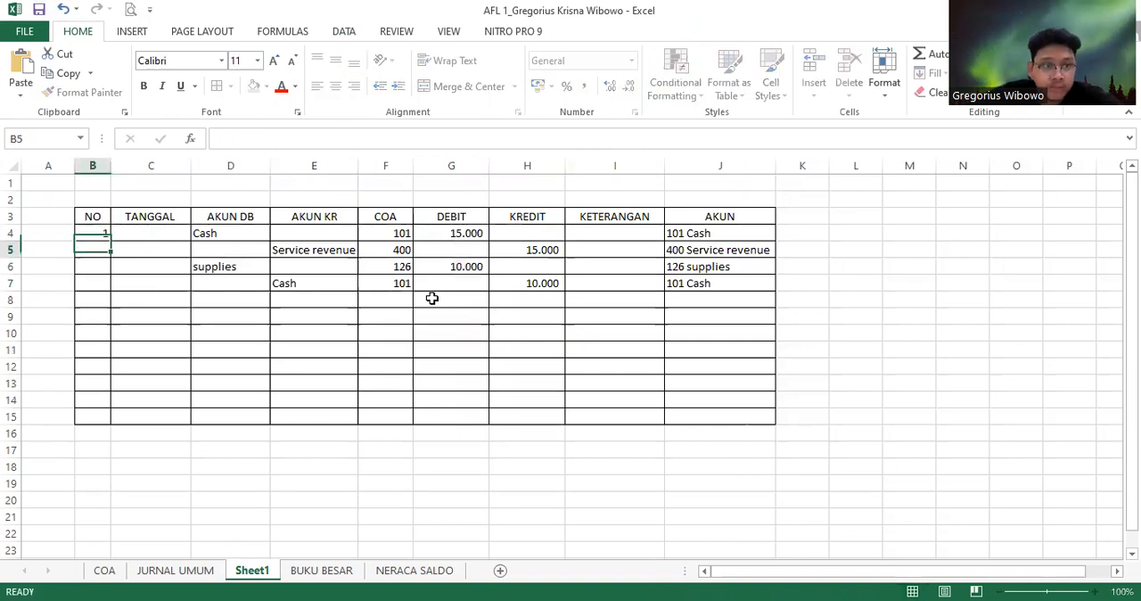
pyautogui.write('=')
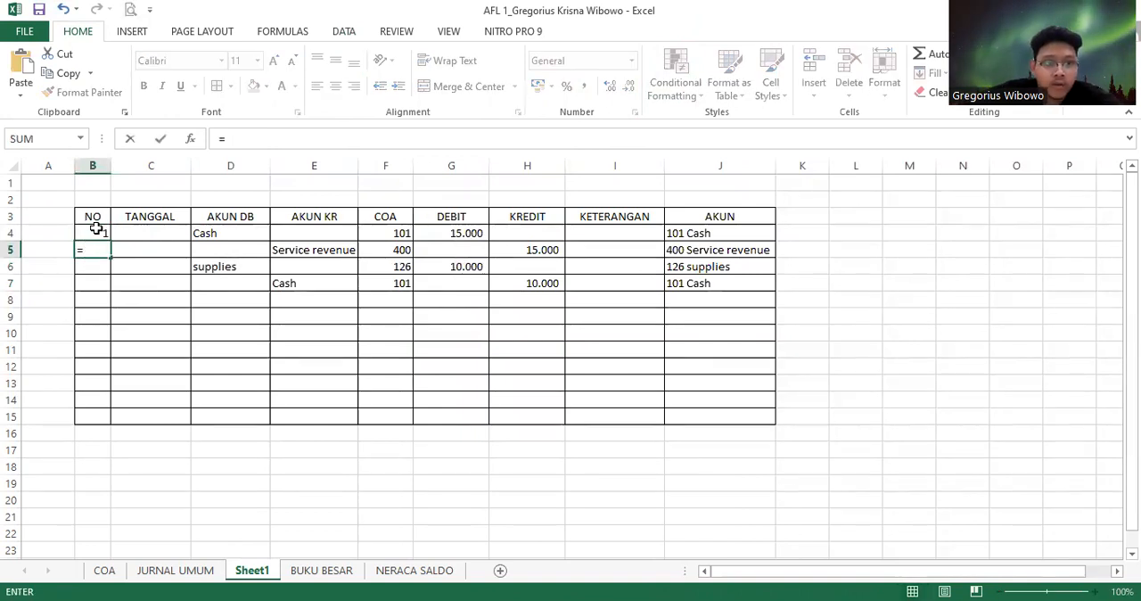
pyautogui.click(95, 232)
pyautogui.write('+1')
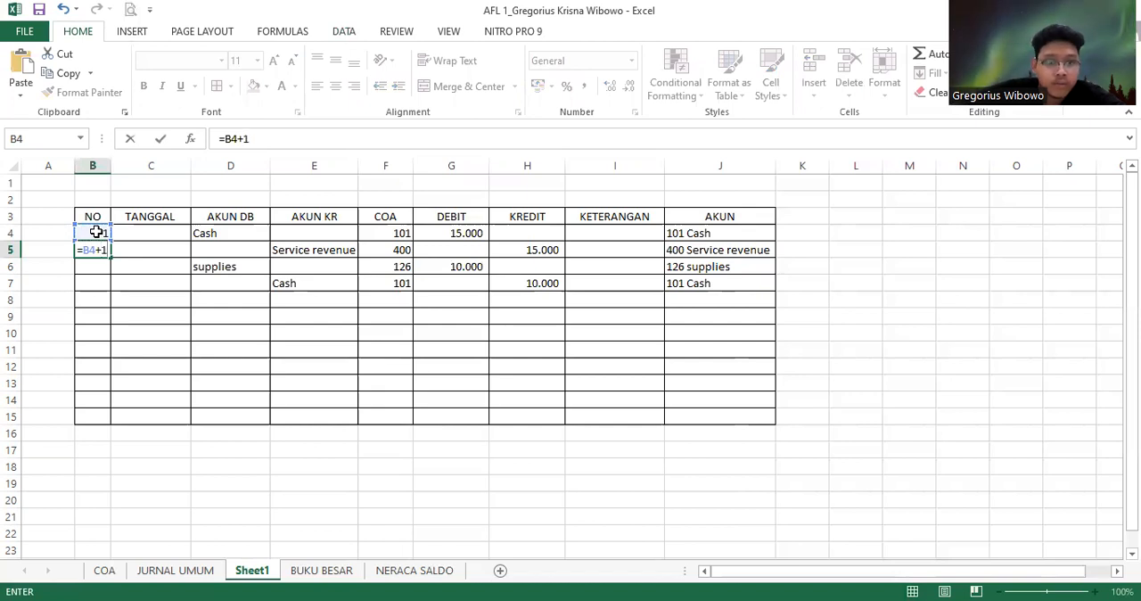
pyautogui.press('Return')
pyautogui.click(97, 250)
pyautogui.moveTo(114, 258); pyautogui.dragTo(140, 420)
# Enter the date 10/03/2023 in C4 and C5 for the Cash and Service revenue entries
pyautogui.click(153, 234)
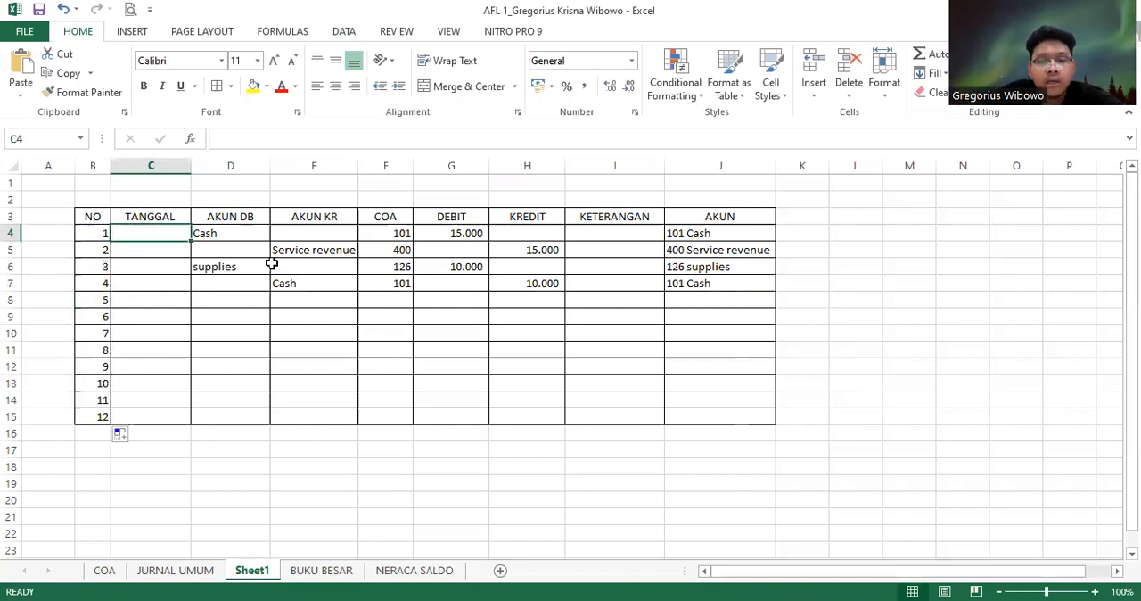
pyautogui.write('10')
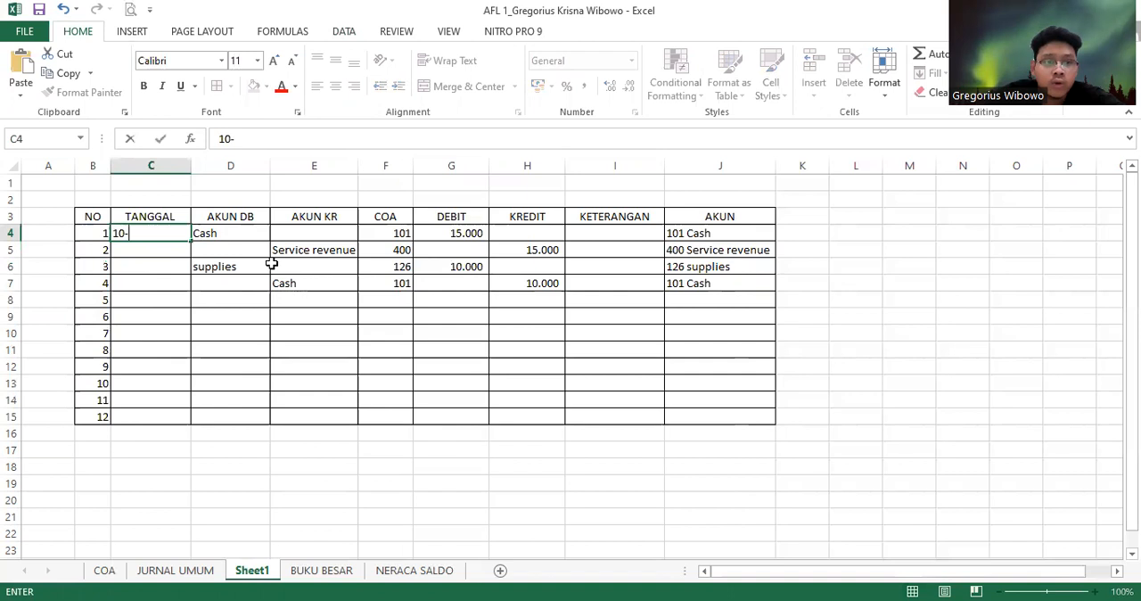
pyautogui.write('-03-2023')
pyautogui.press('Return')
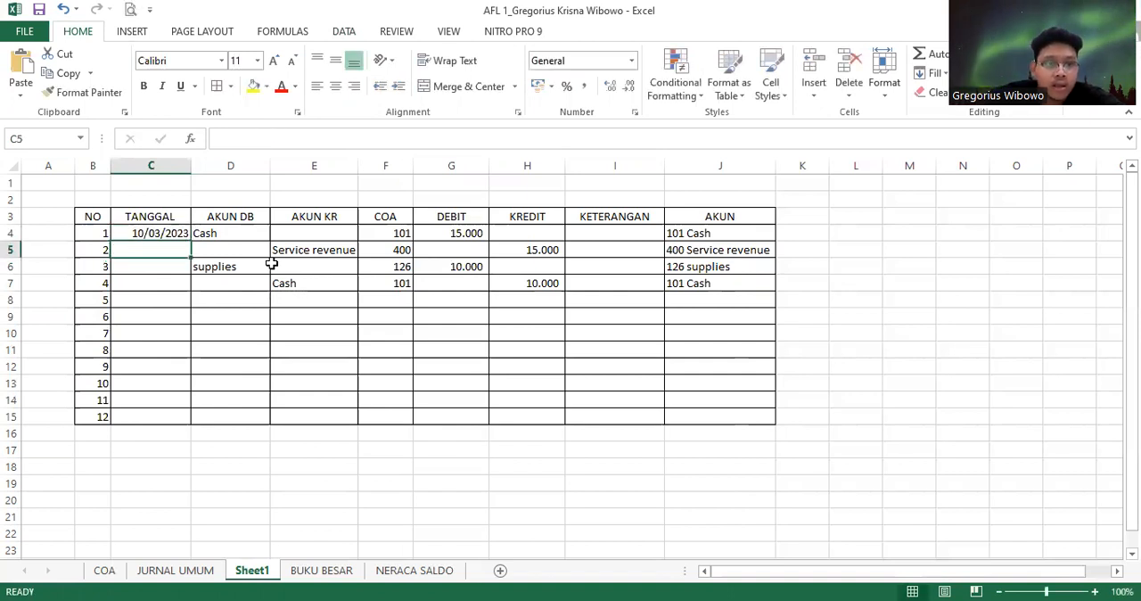
pyautogui.write('10-')
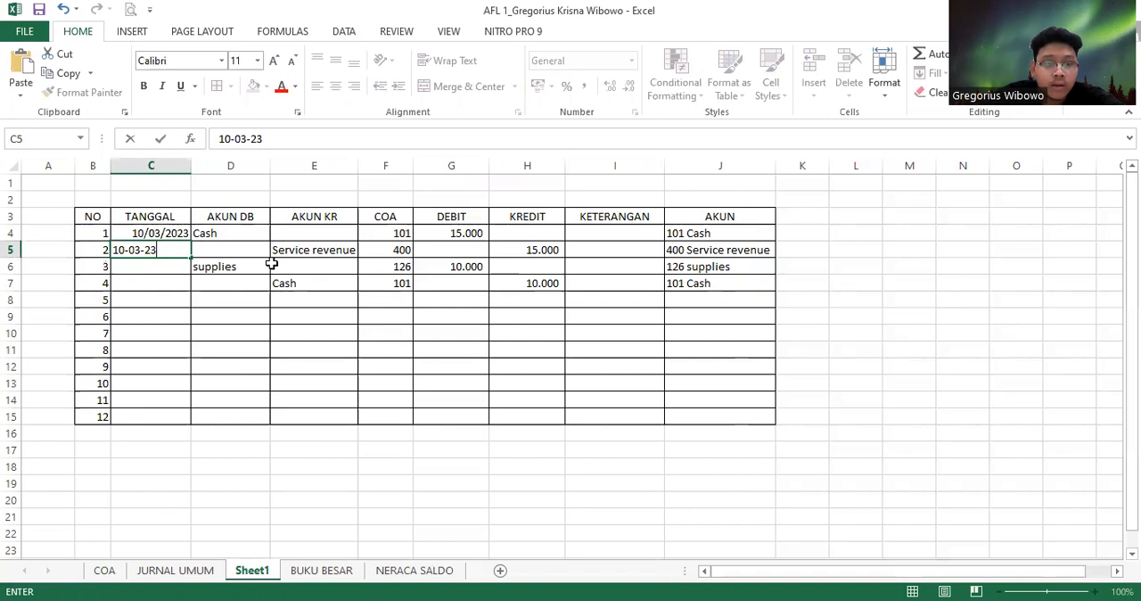
pyautogui.write('03-23')
pyautogui.press('Return')
# Enter the date 12/03/2023 in C6 and copy it to C7 for the supplies purchase
pyautogui.write('12-03')
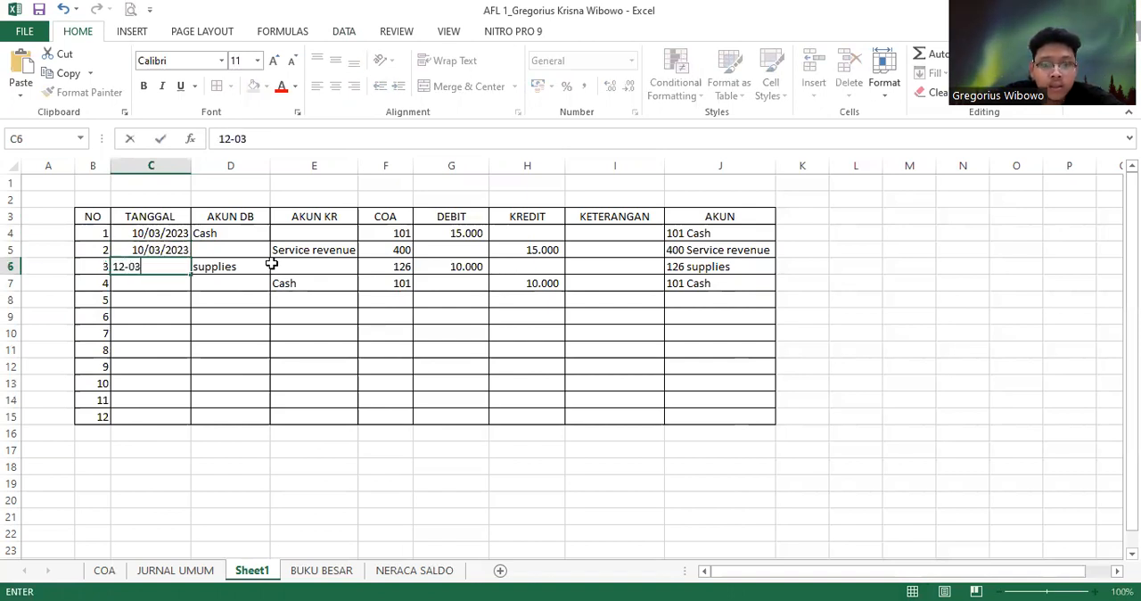
pyautogui.press('Return')
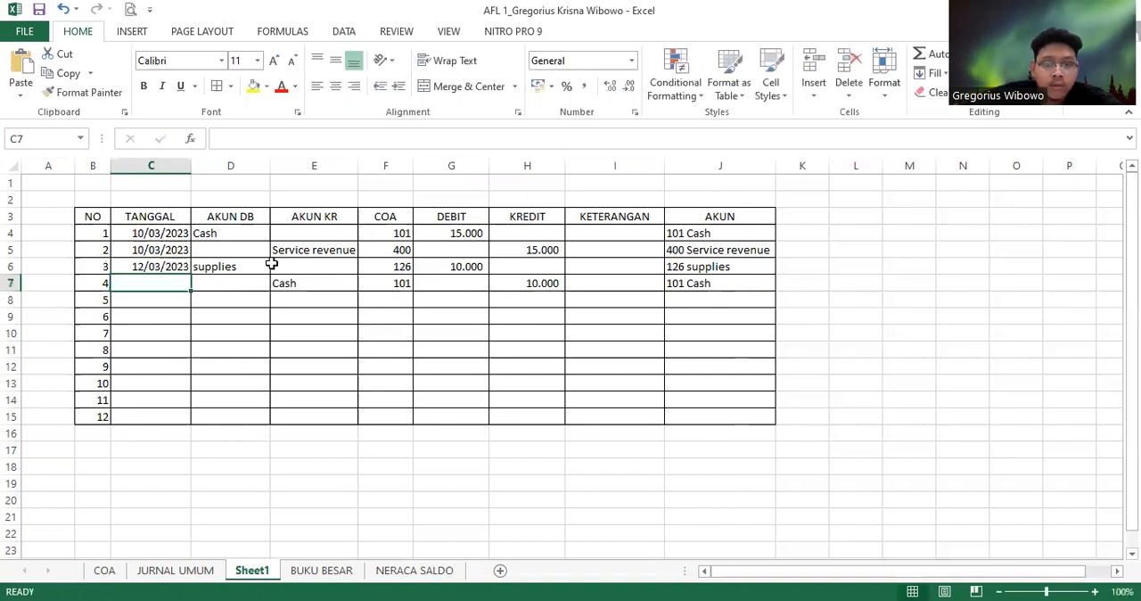
pyautogui.press('Up')
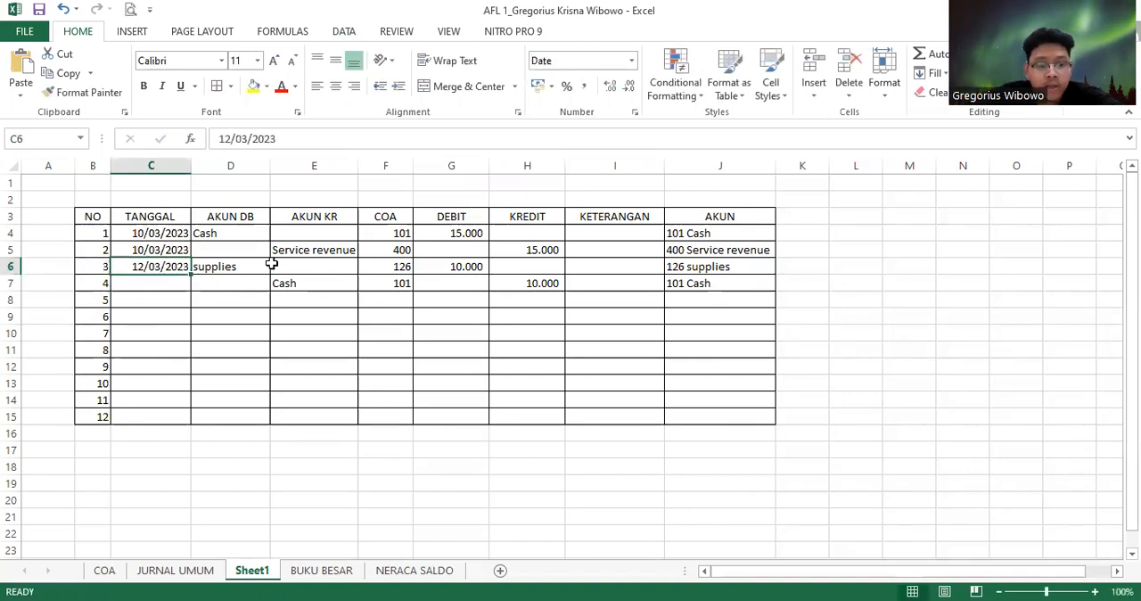
pyautogui.hotkey('ctrl', 'c')
pyautogui.press('Down')
pyautogui.press('Return')
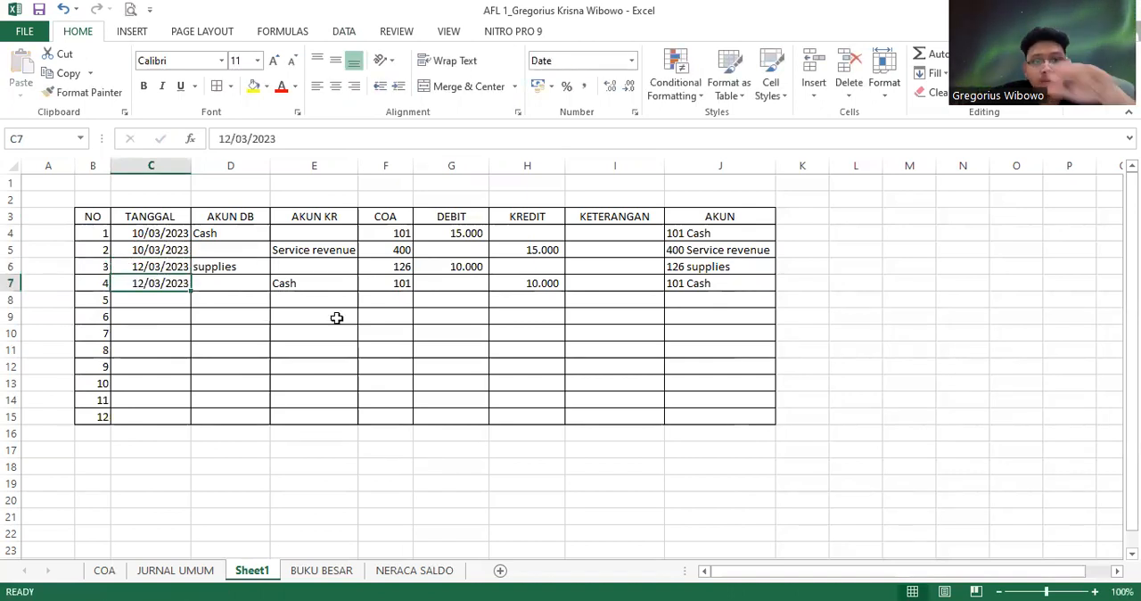
# Create a PivotTable on a new worksheet from the journal range B3:J15, including its headers
pyautogui.click(368, 371)
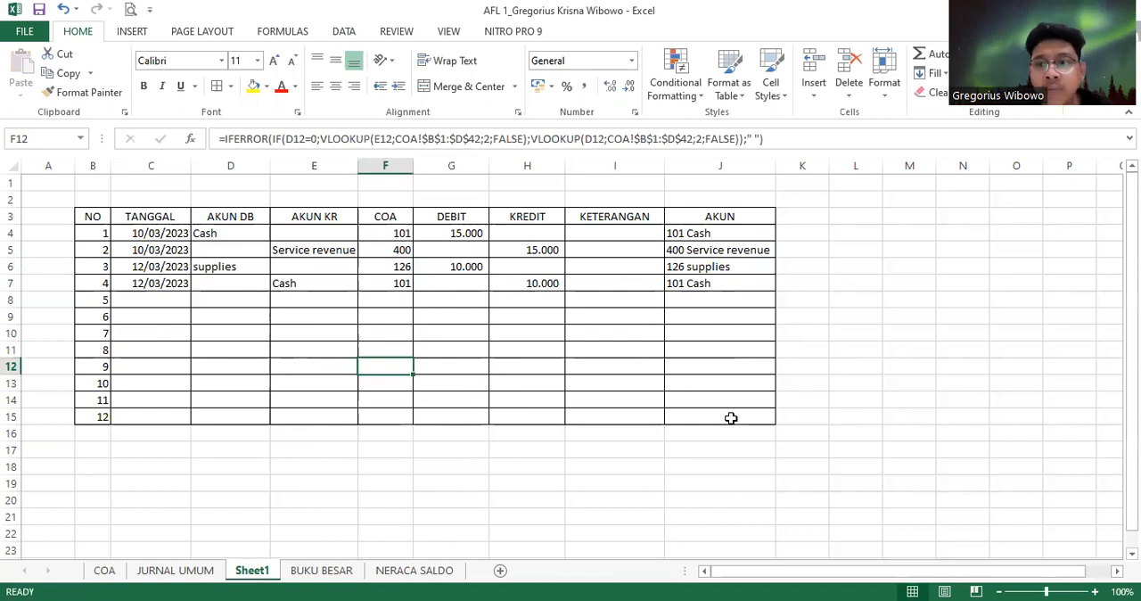
pyautogui.click(63, 214)
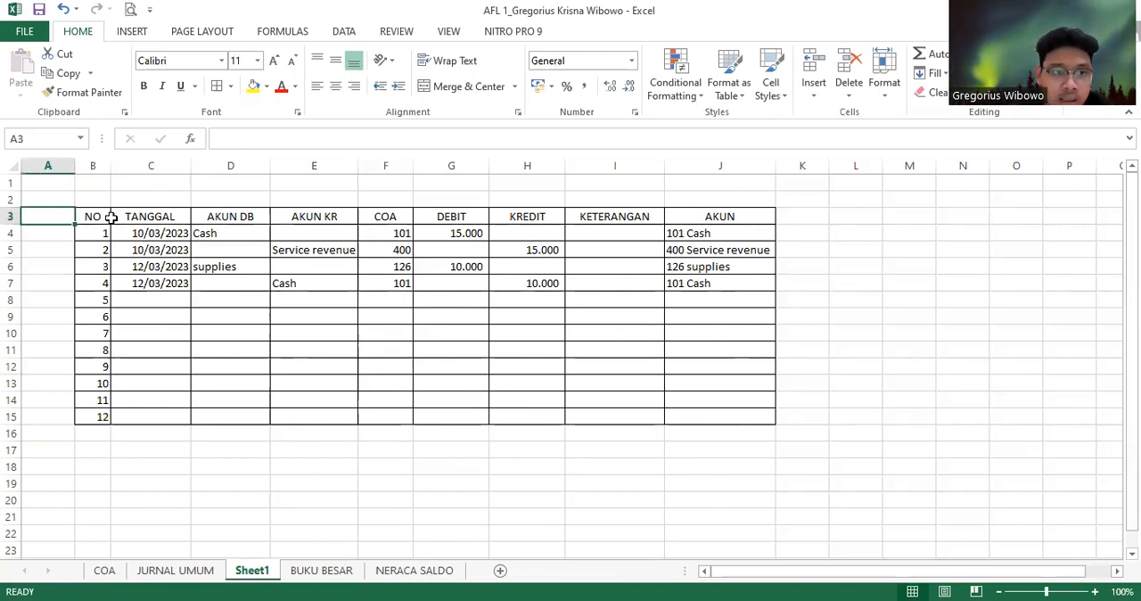
pyautogui.moveTo(95, 216); pyautogui.dragTo(734, 418)
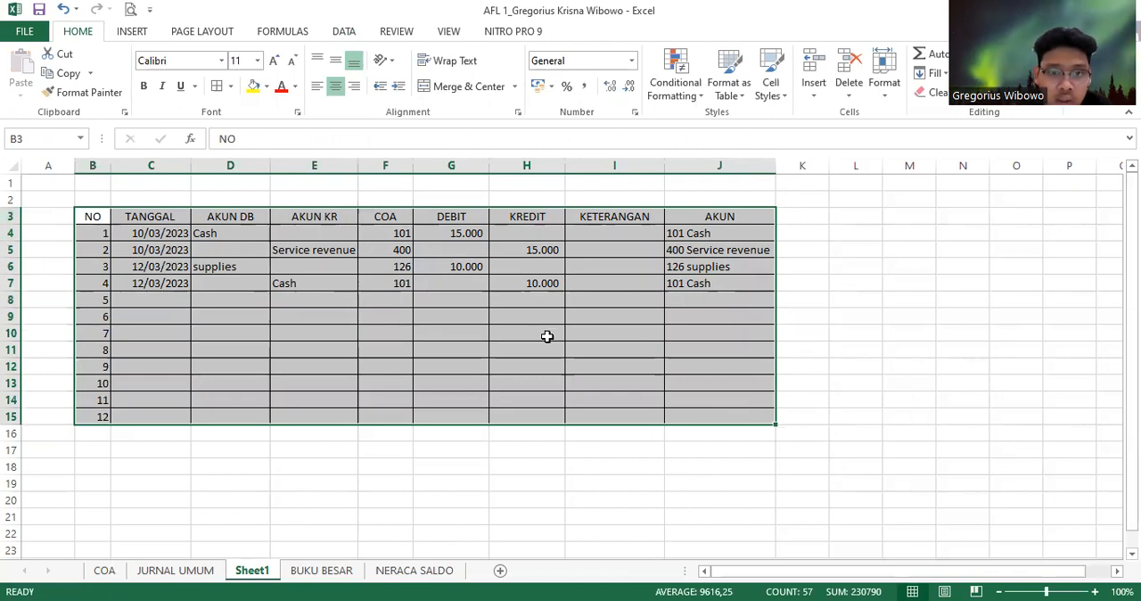
pyautogui.click(124, 32)
pyautogui.click(27, 72)
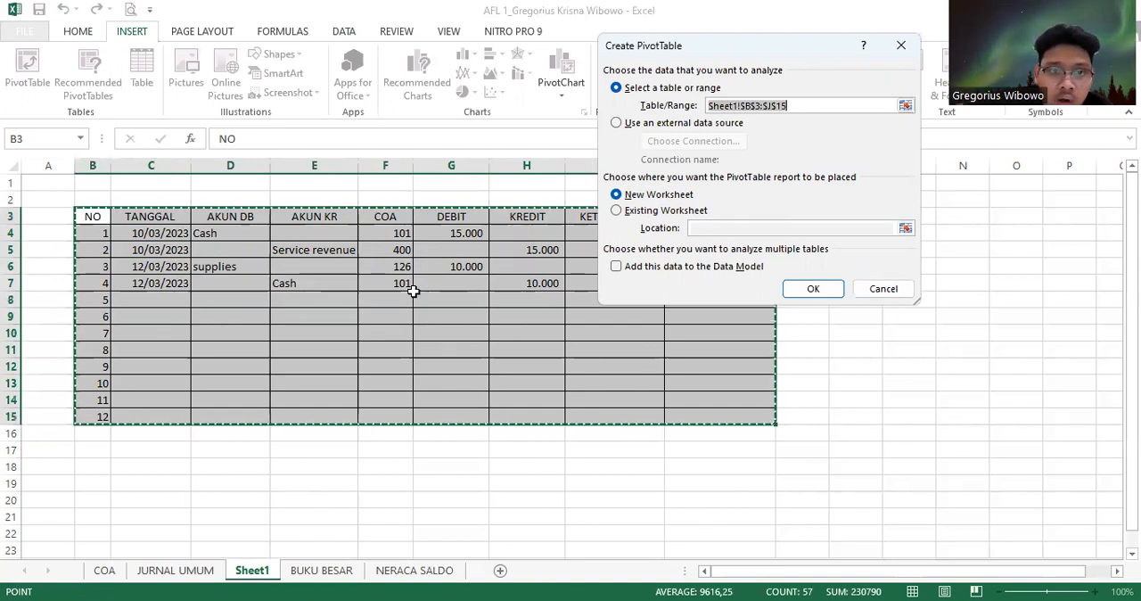
pyautogui.click(811, 290)
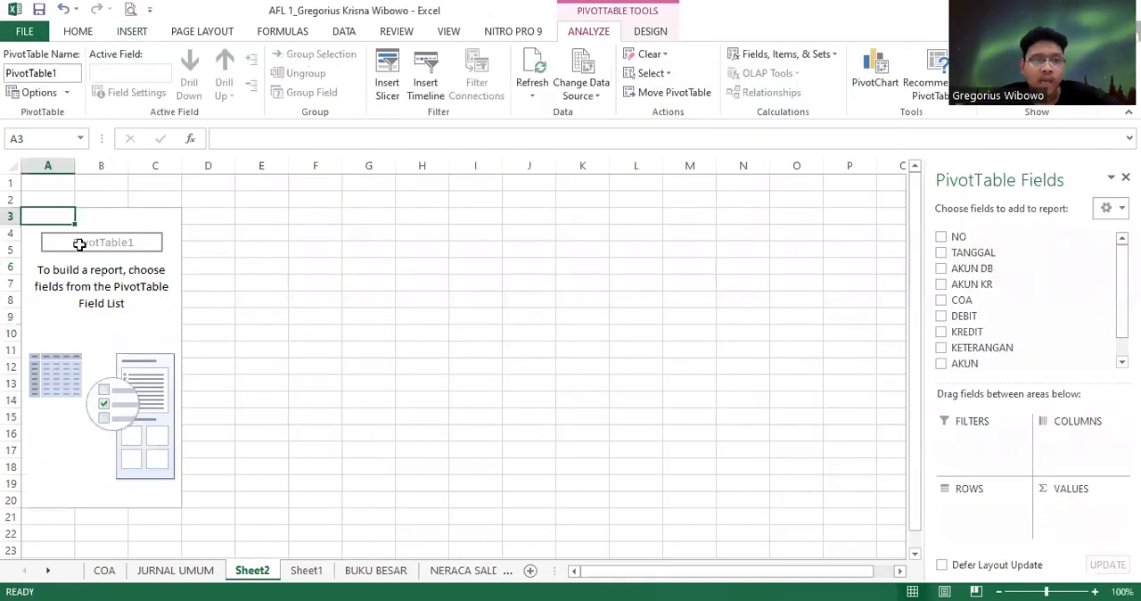
pyautogui.click(80, 245)
pyautogui.click(62, 231)
pyautogui.click(99, 217)
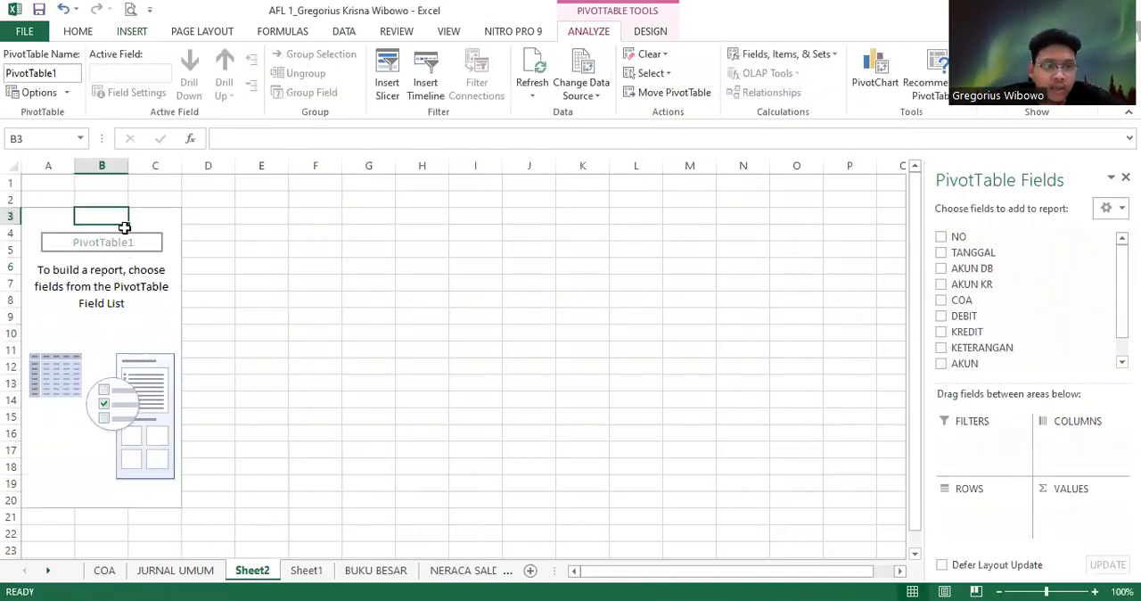
pyautogui.click(56, 218)
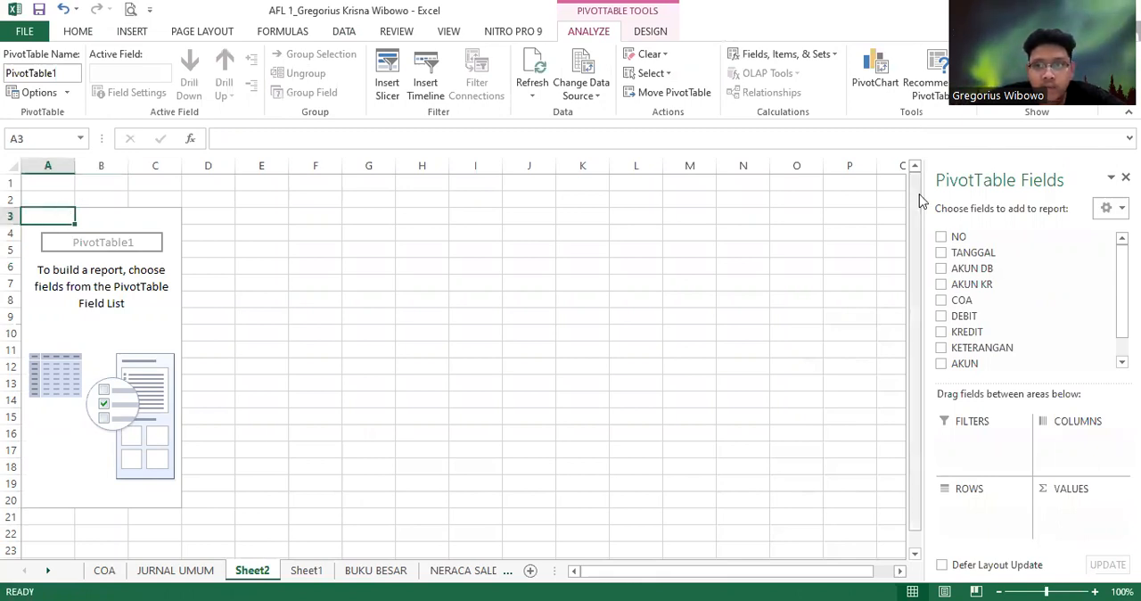
# Lay out the PivotTable with TANGGAL as rows, DEBIT and KREDIT as values, and AKUN as the report filter
pyautogui.click(945, 262)
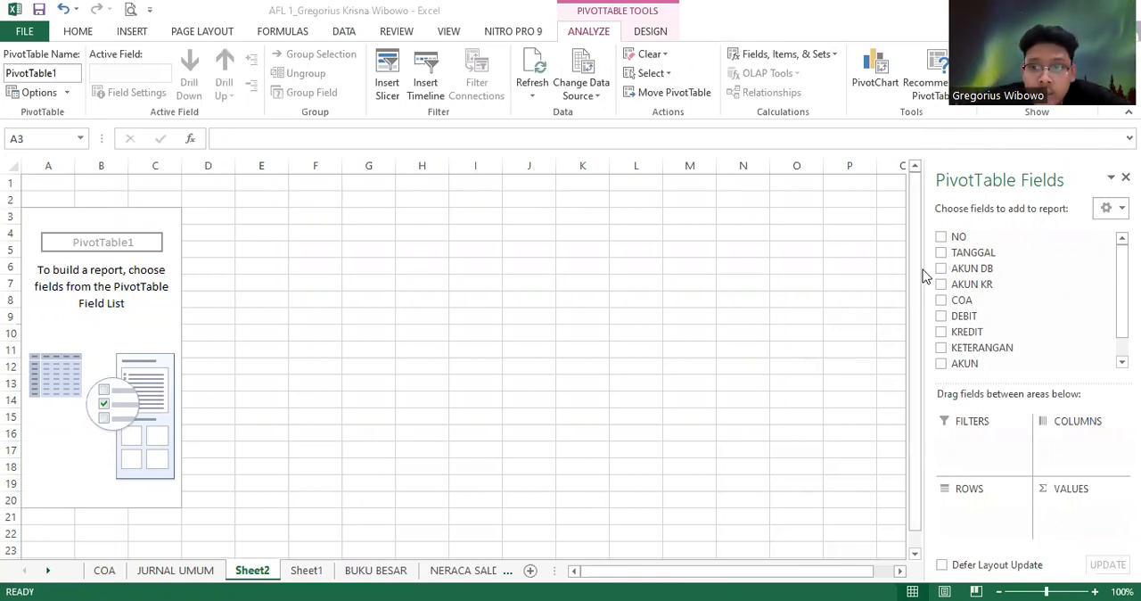
pyautogui.click(946, 344)
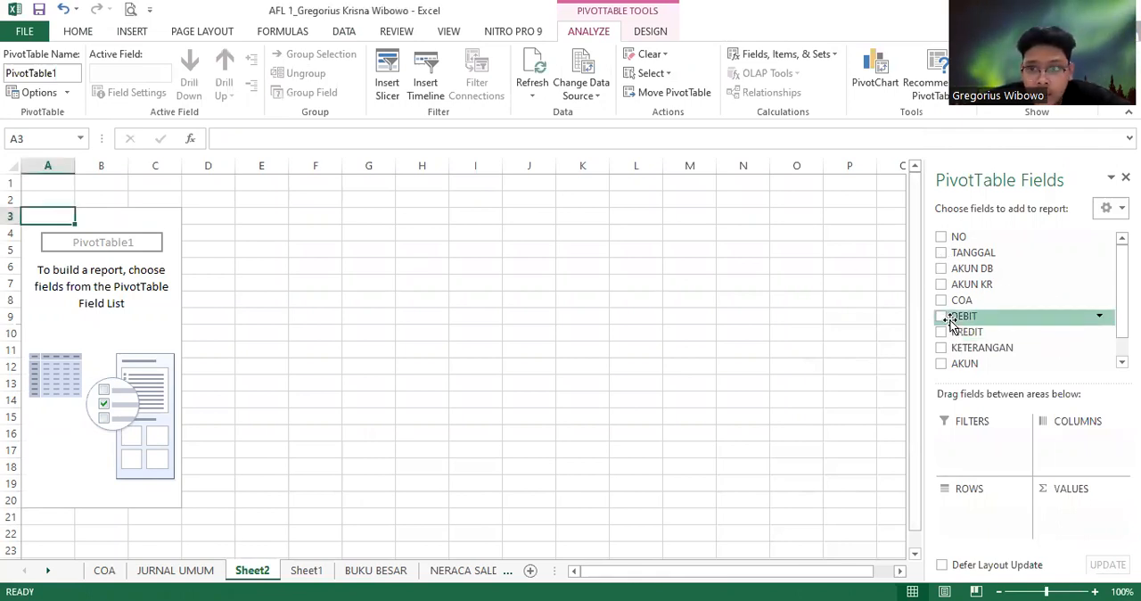
pyautogui.click(942, 254)
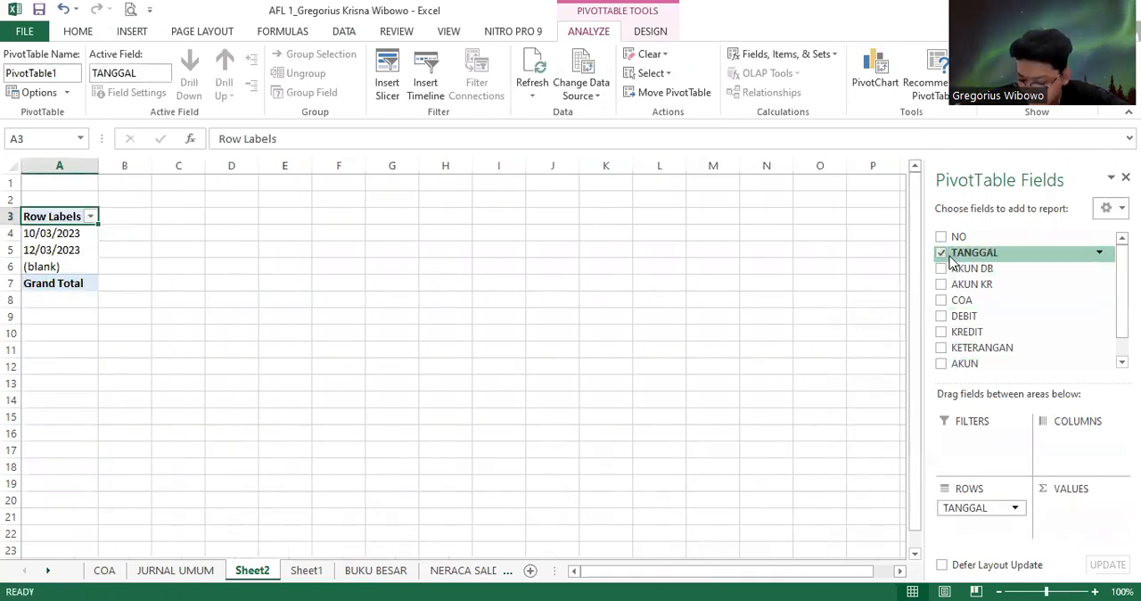
pyautogui.click(942, 318)
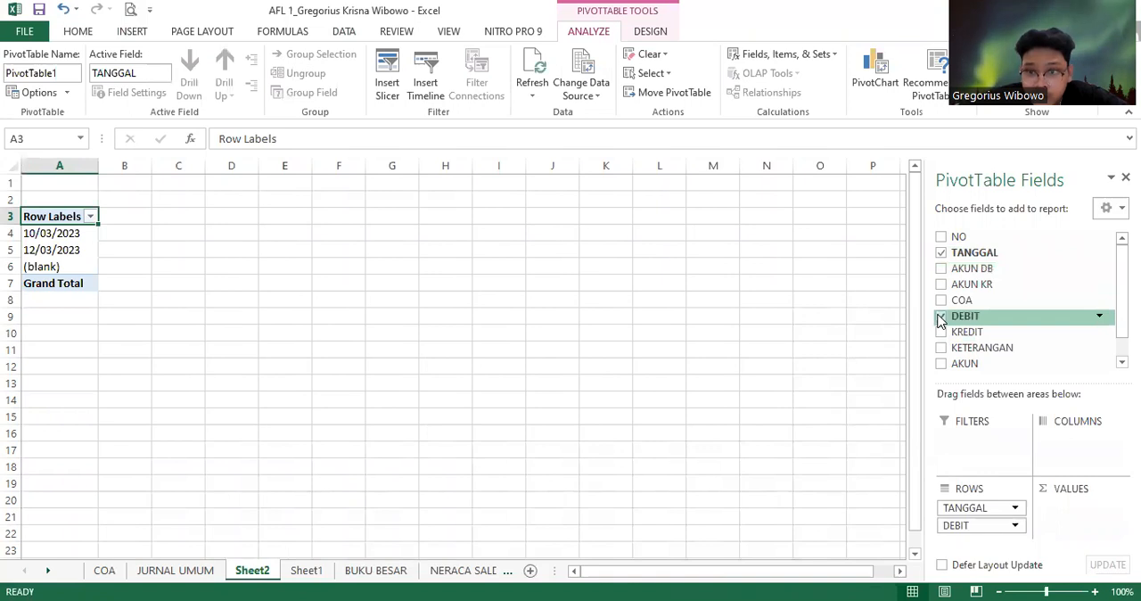
pyautogui.click(942, 332)
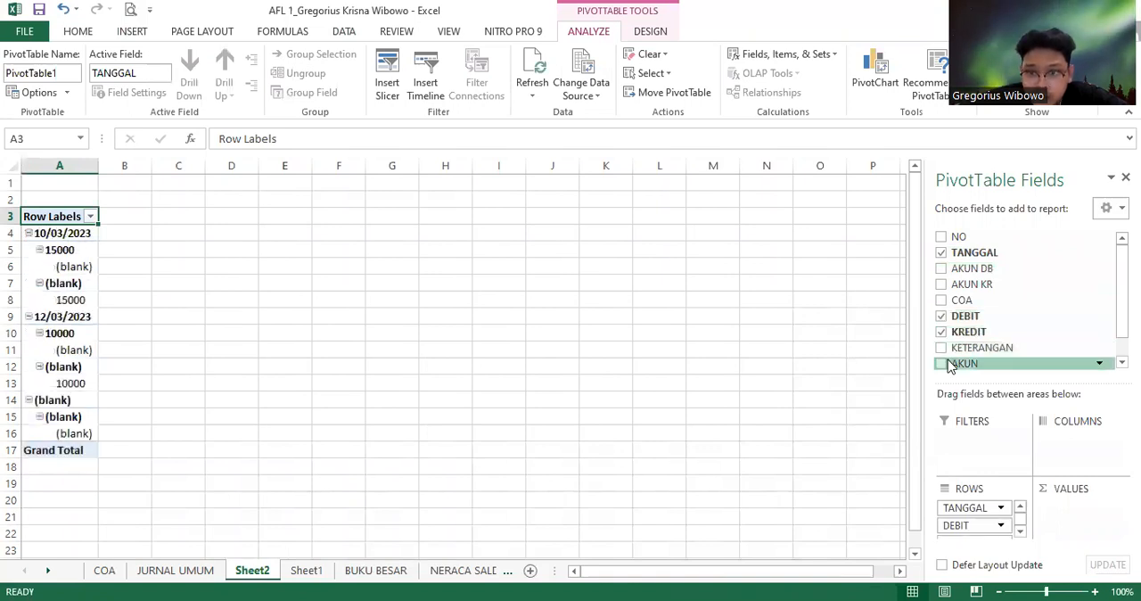
pyautogui.click(942, 363)
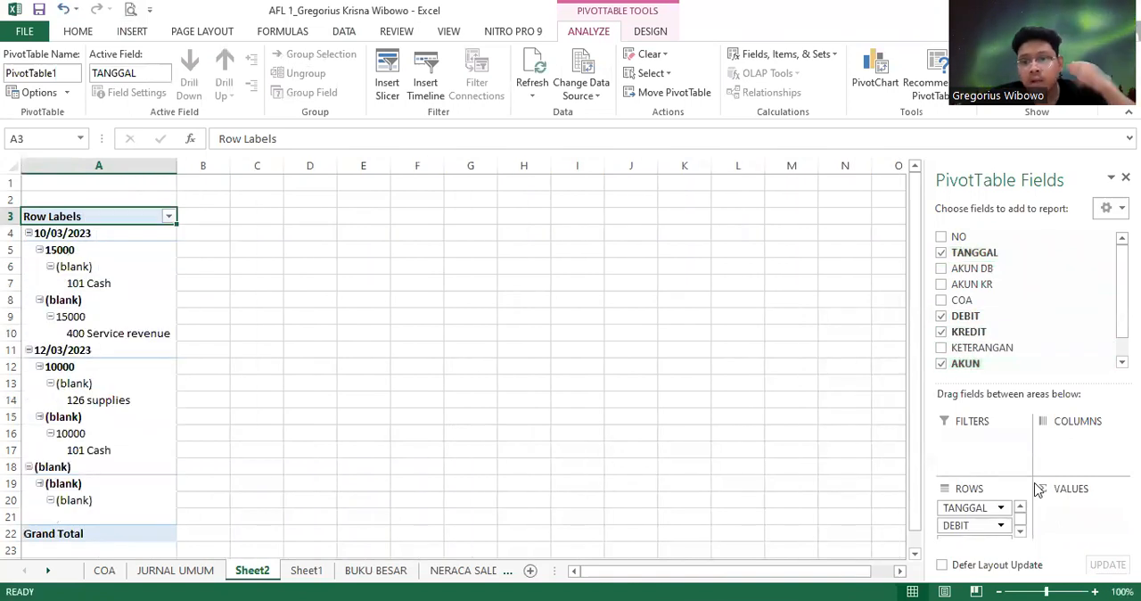
pyautogui.moveTo(972, 525); pyautogui.dragTo(1056, 535)
pyautogui.moveTo(975, 527); pyautogui.dragTo(968, 443)
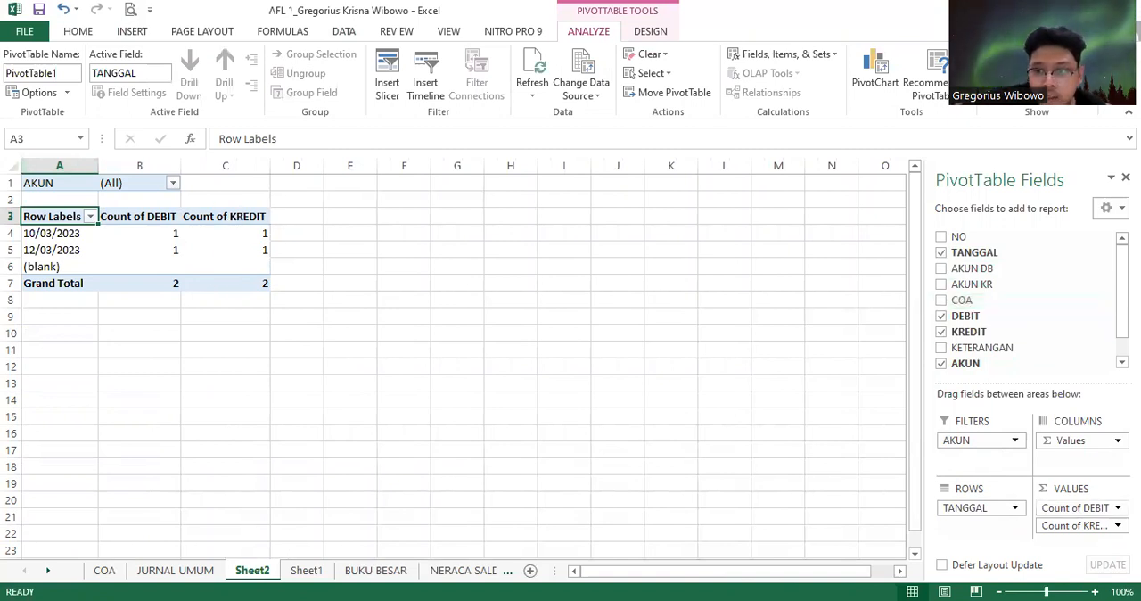
# Summarize both the DEBIT and KREDIT value fields by Sum instead of Count
pyautogui.click(1105, 507)
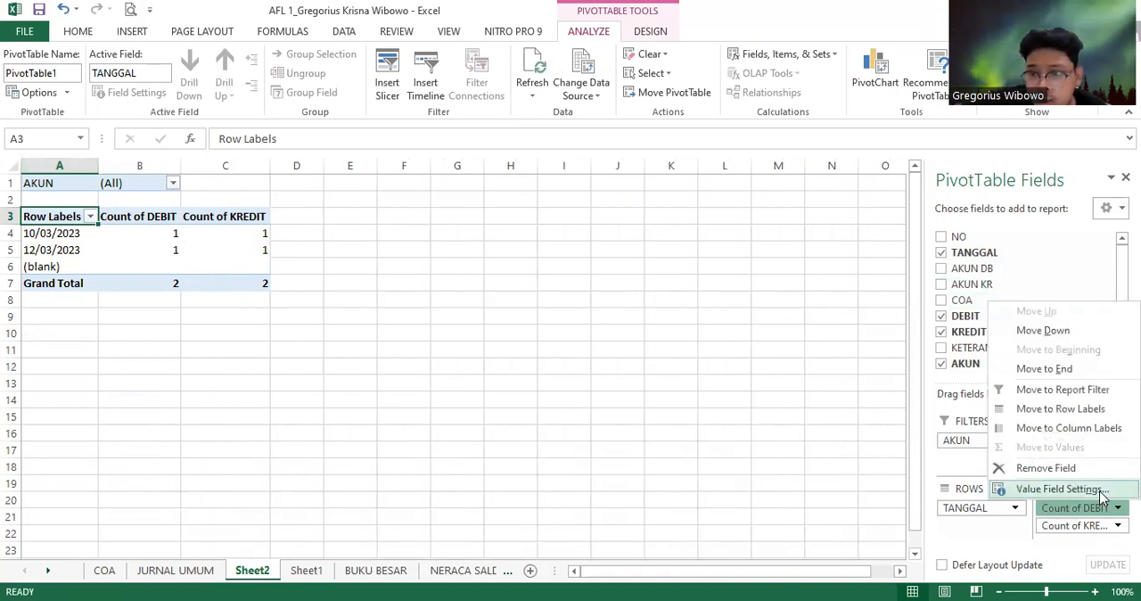
pyautogui.click(1057, 488)
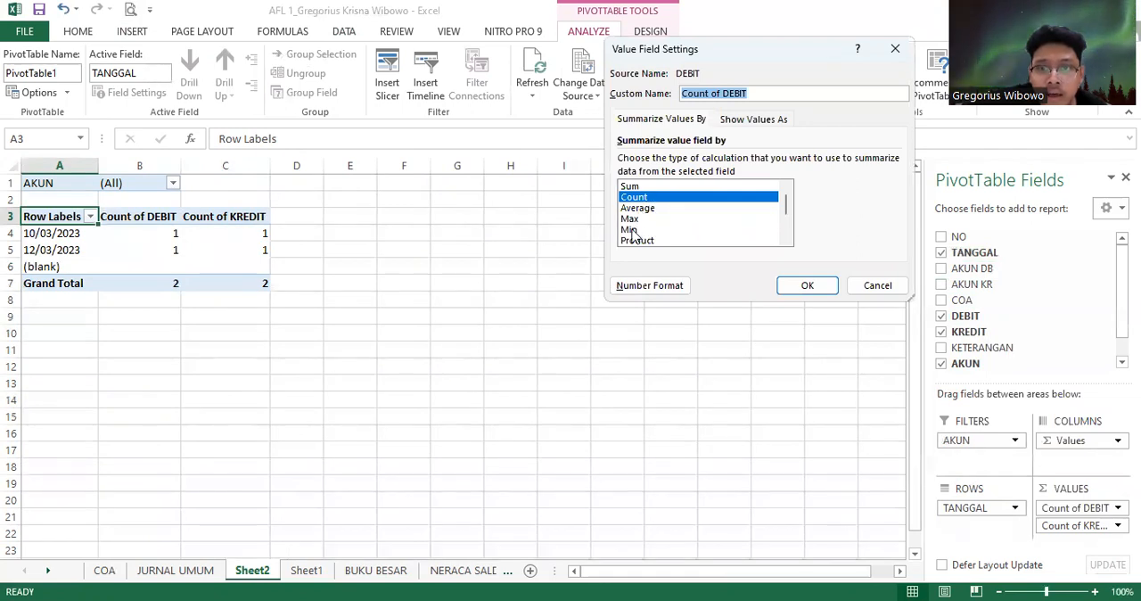
pyautogui.click(635, 186)
pyautogui.click(812, 284)
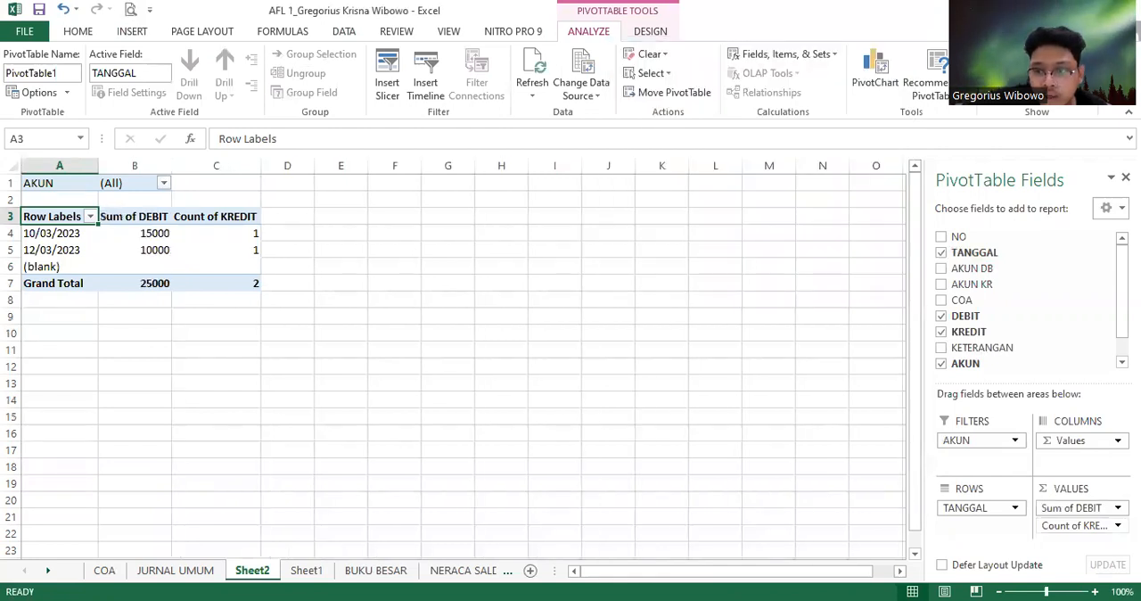
pyautogui.click(1117, 525)
pyautogui.click(1079, 504)
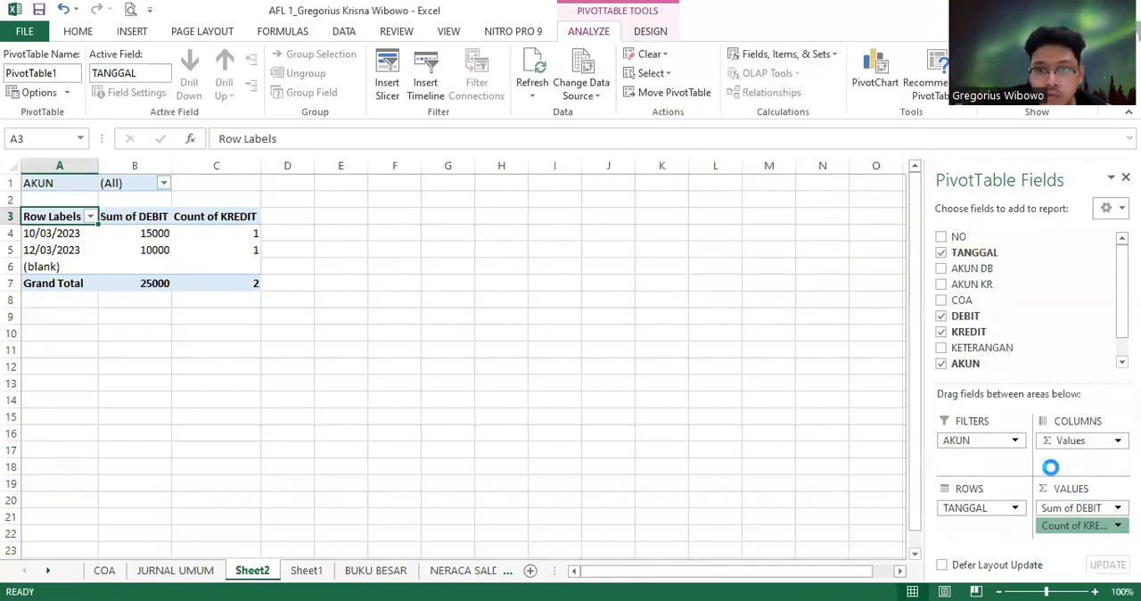
pyautogui.click(807, 286)
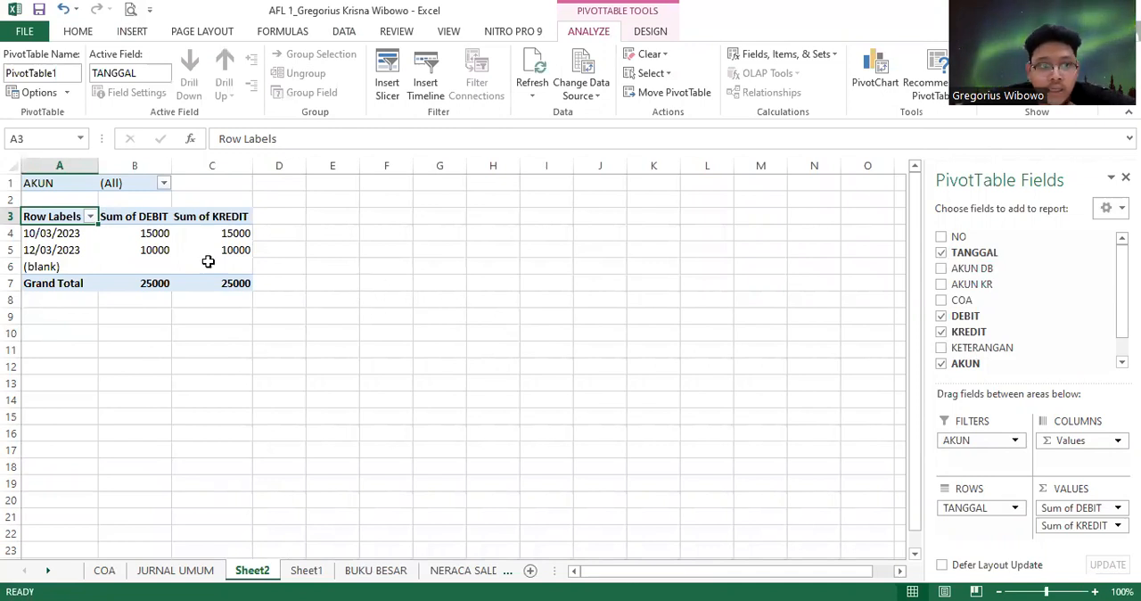
# Create a calculated field for the PivotTable and name it SALDO
pyautogui.click(196, 216)
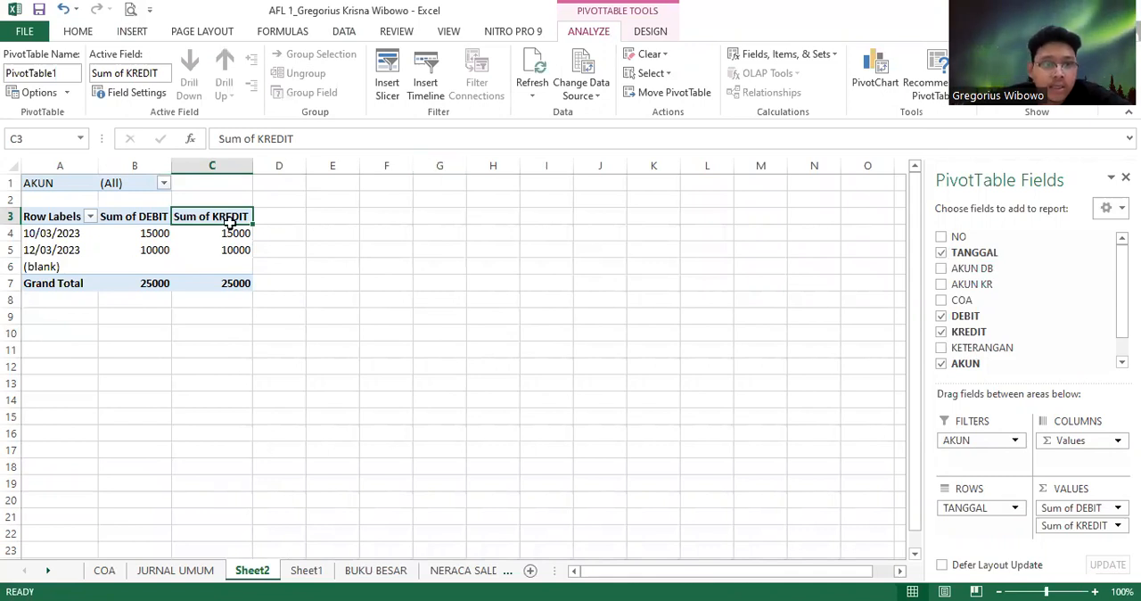
pyautogui.click(786, 55)
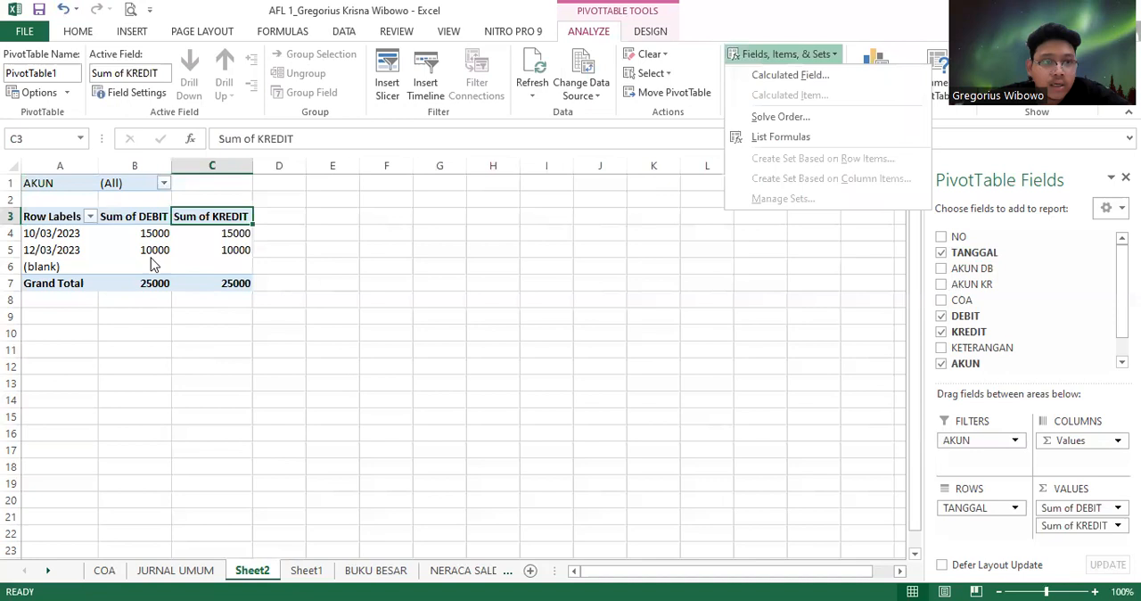
pyautogui.click(780, 77)
pyautogui.click(692, 85)
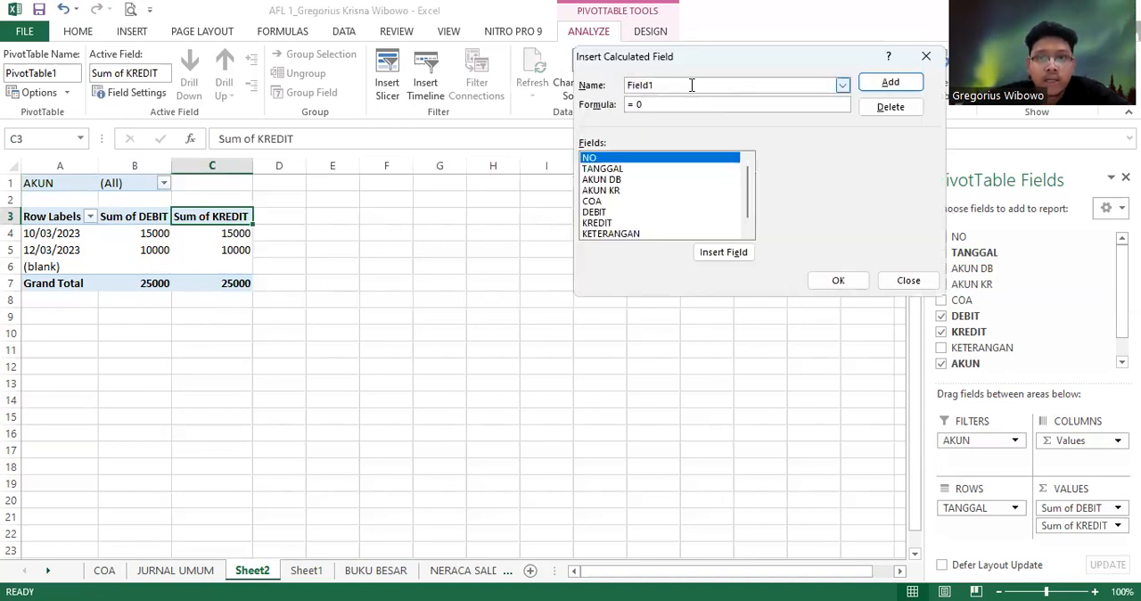
pyautogui.press('BackSpace')
pyautogui.press('BackSpace')
pyautogui.press('BackSpace')
pyautogui.press('BackSpace')
pyautogui.press('BackSpace')
pyautogui.press('BackSpace')
pyautogui.write('SALDO')
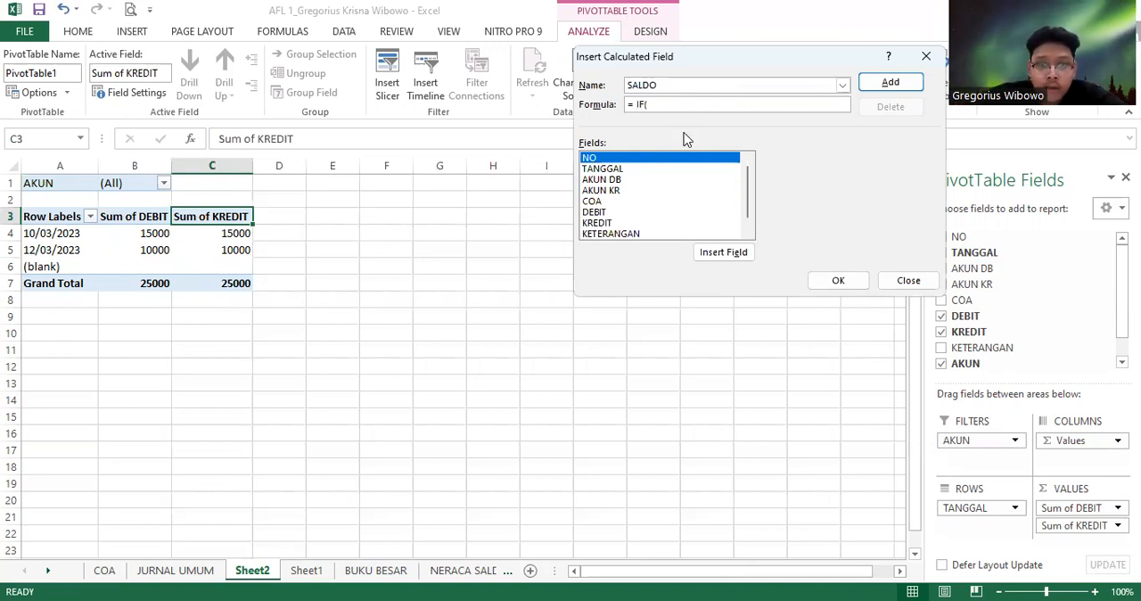
# Define the SALDO formula as =IF(DEBIT>KREDIT; DEBIT-KREDIT; KREDIT-DEBIT) and add the field to the PivotTable
pyautogui.doubleClick(604, 216)
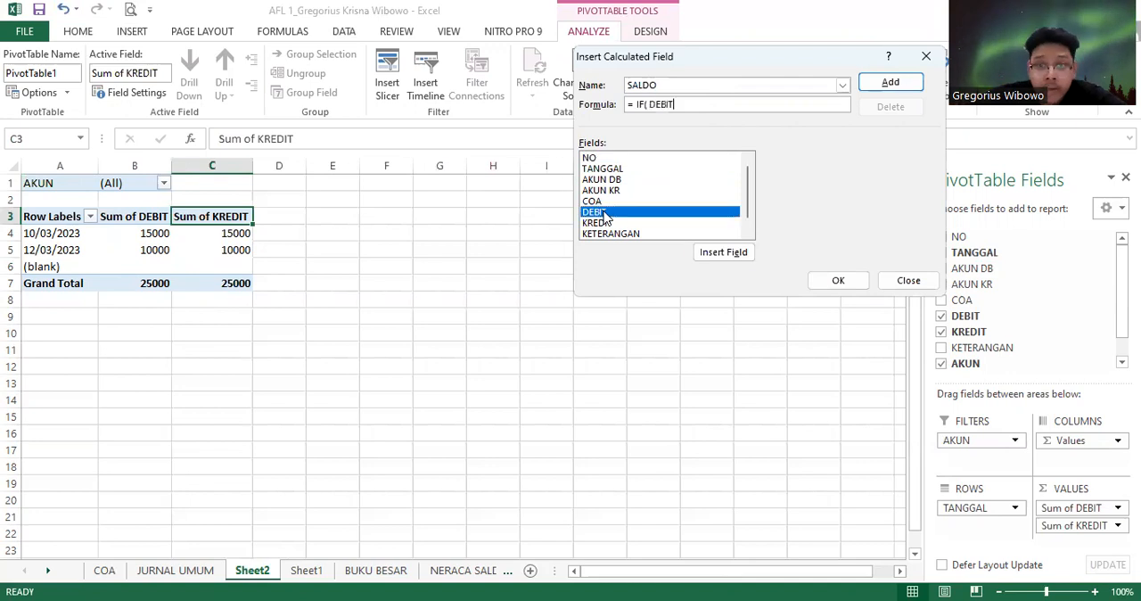
pyautogui.write('>')
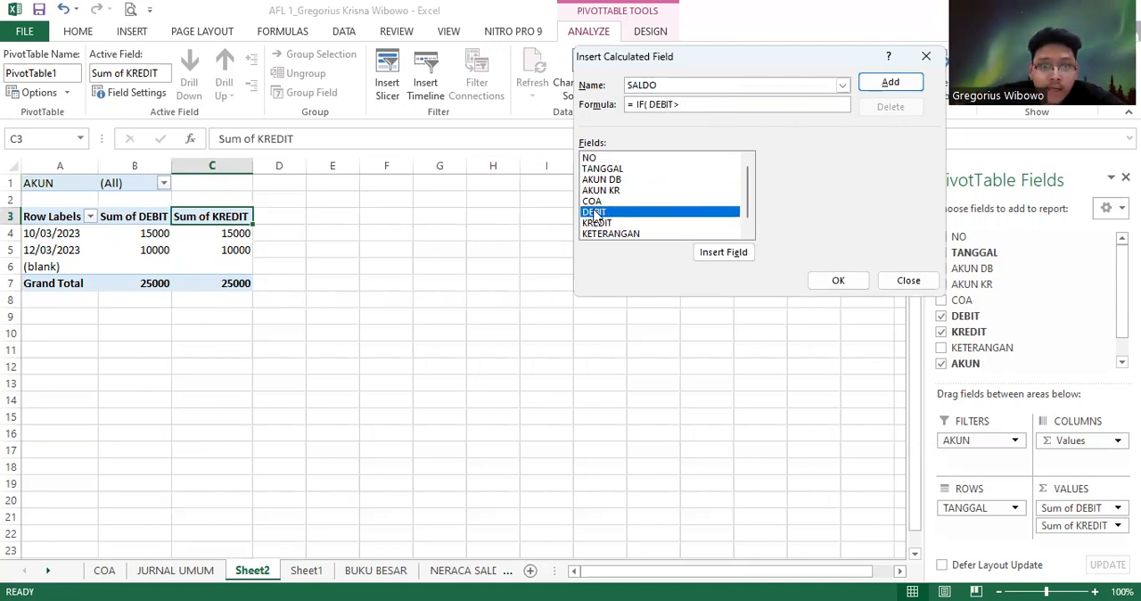
pyautogui.click(588, 223)
pyautogui.doubleClick(592, 222)
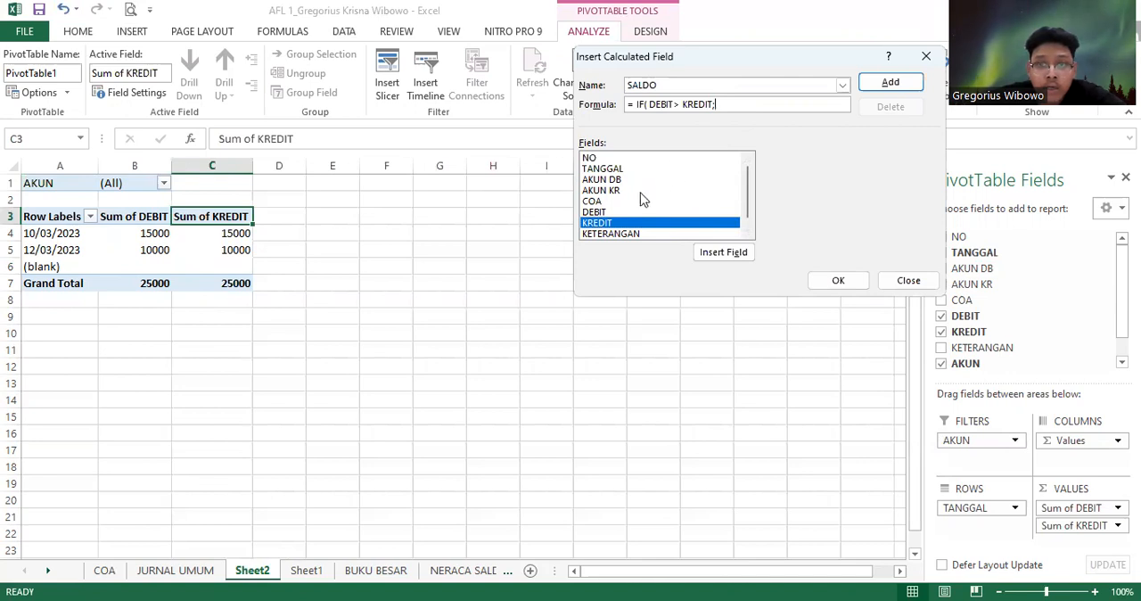
pyautogui.doubleClick(597, 211)
pyautogui.write('-')
pyautogui.doubleClick(603, 224)
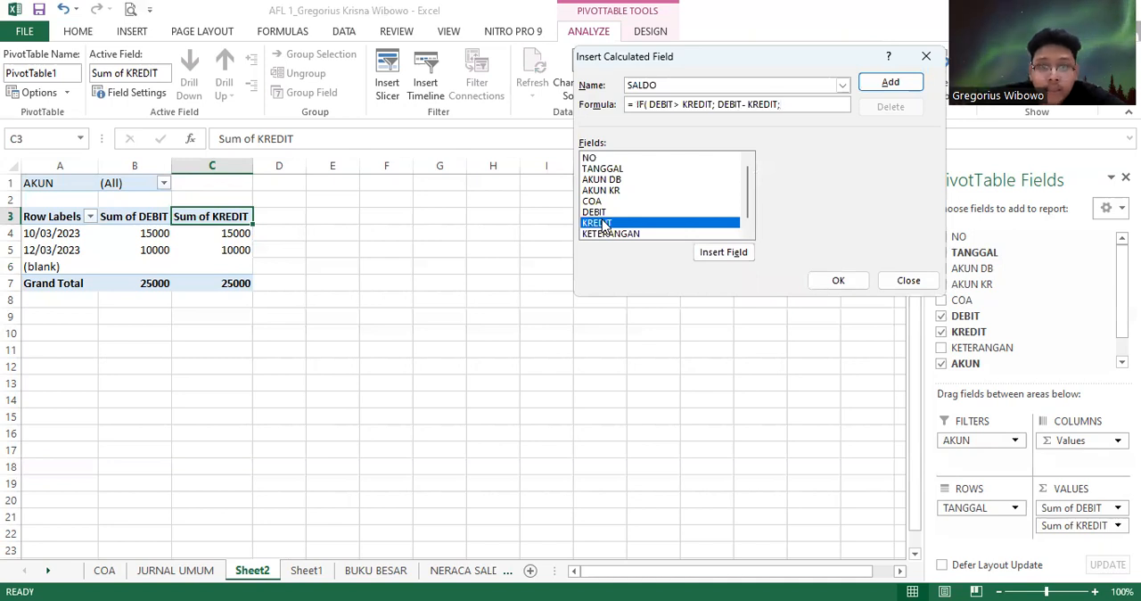
pyautogui.doubleClick(597, 223)
pyautogui.write('-')
pyautogui.doubleClick(599, 214)
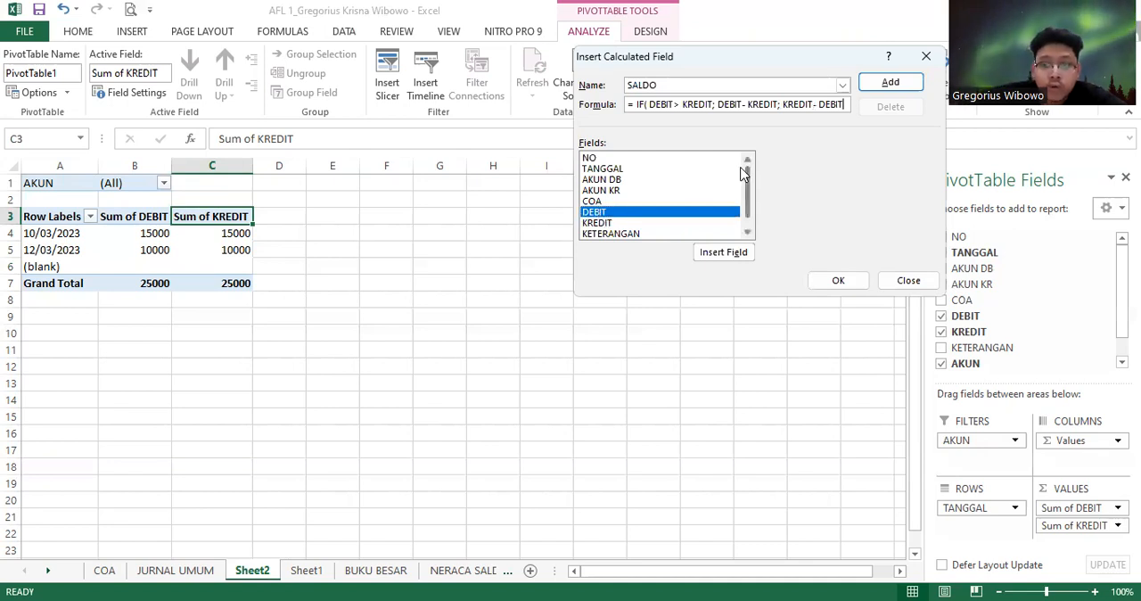
pyautogui.click(839, 279)
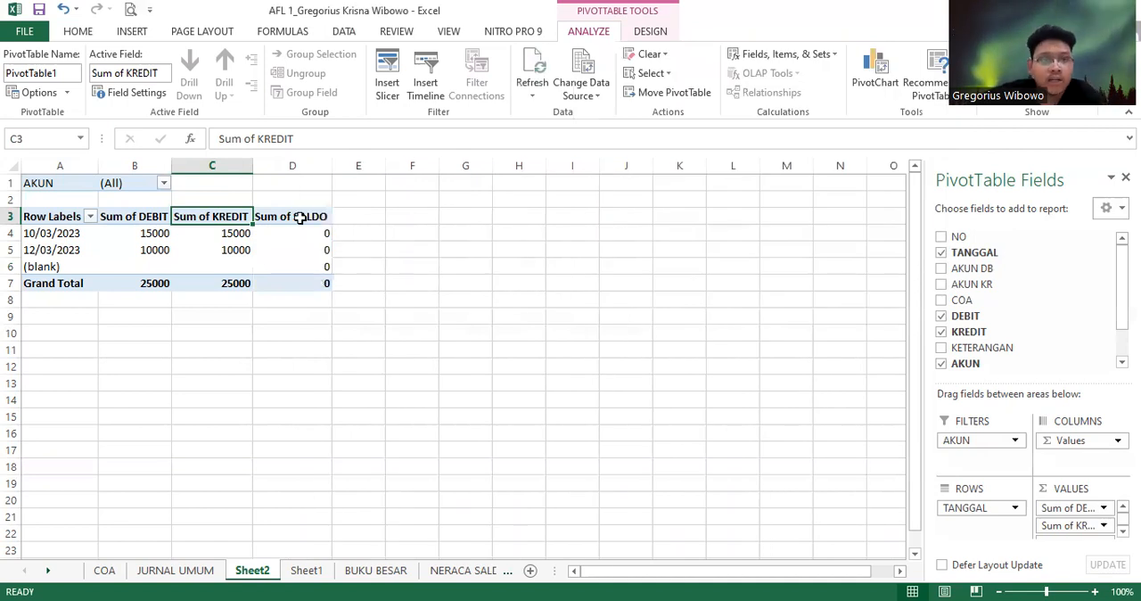
# Filter the PivotTable's AKUN field to show only 101 Cash
pyautogui.click(300, 218)
pyautogui.click(294, 265)
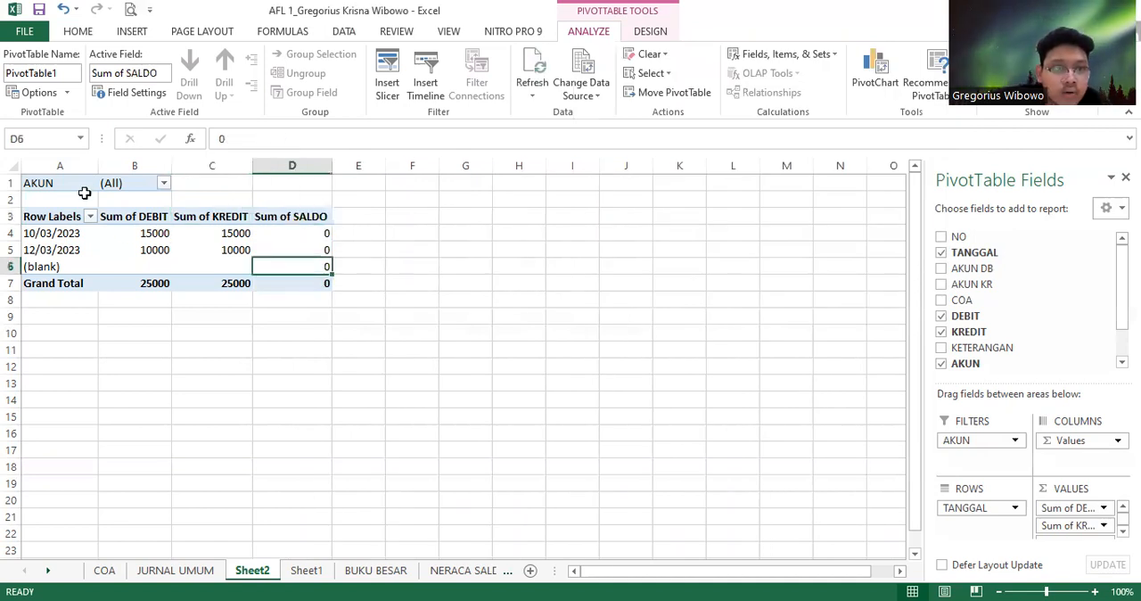
pyautogui.click(164, 184)
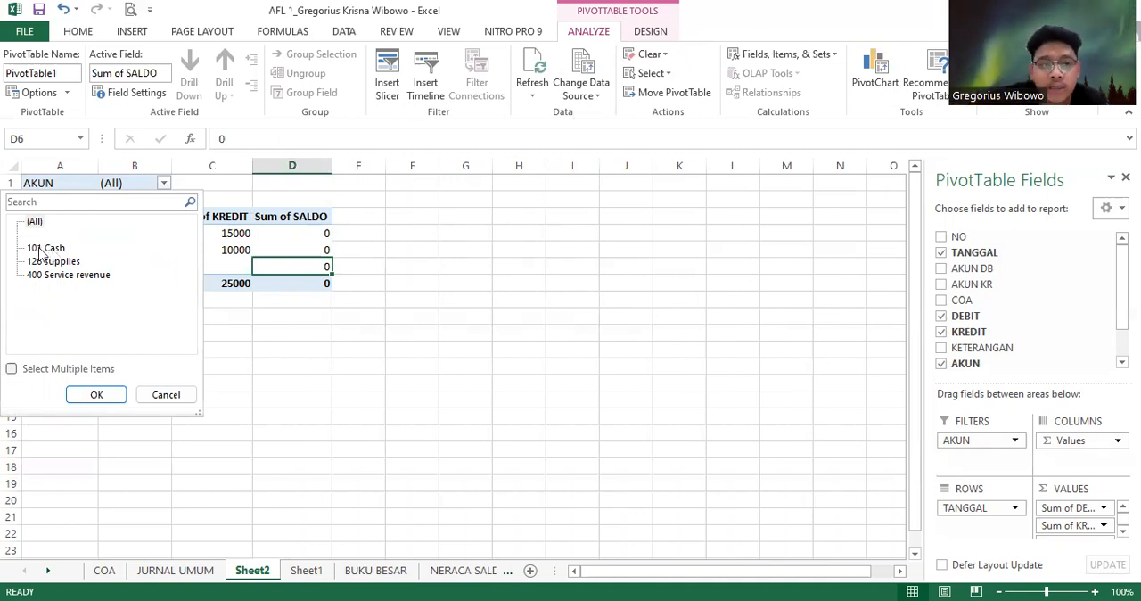
pyautogui.click(51, 250)
pyautogui.click(95, 394)
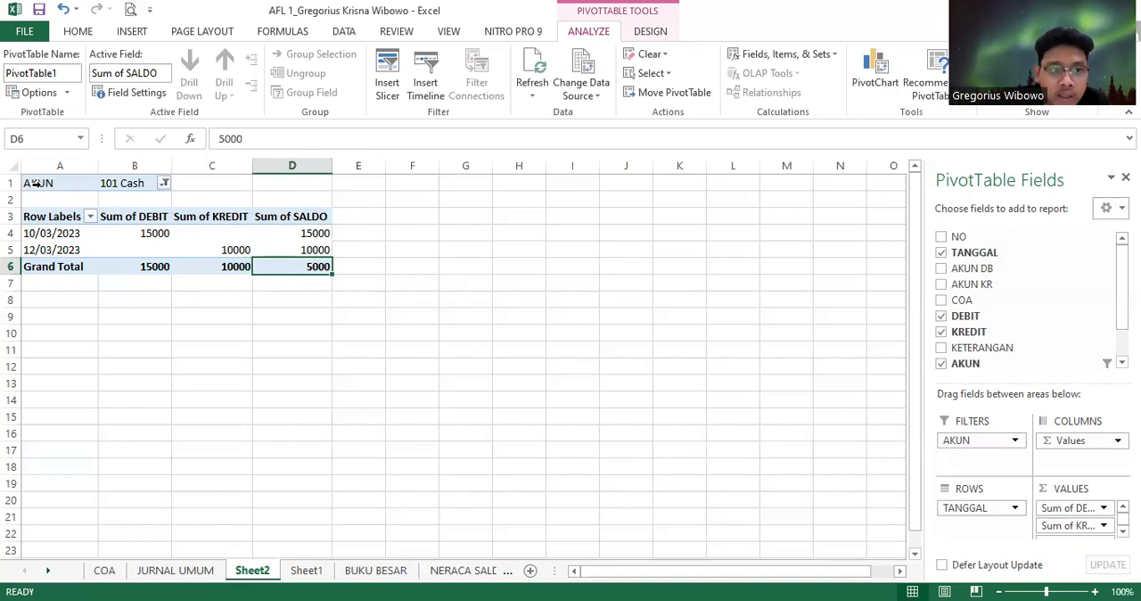
pyautogui.click(395, 255)
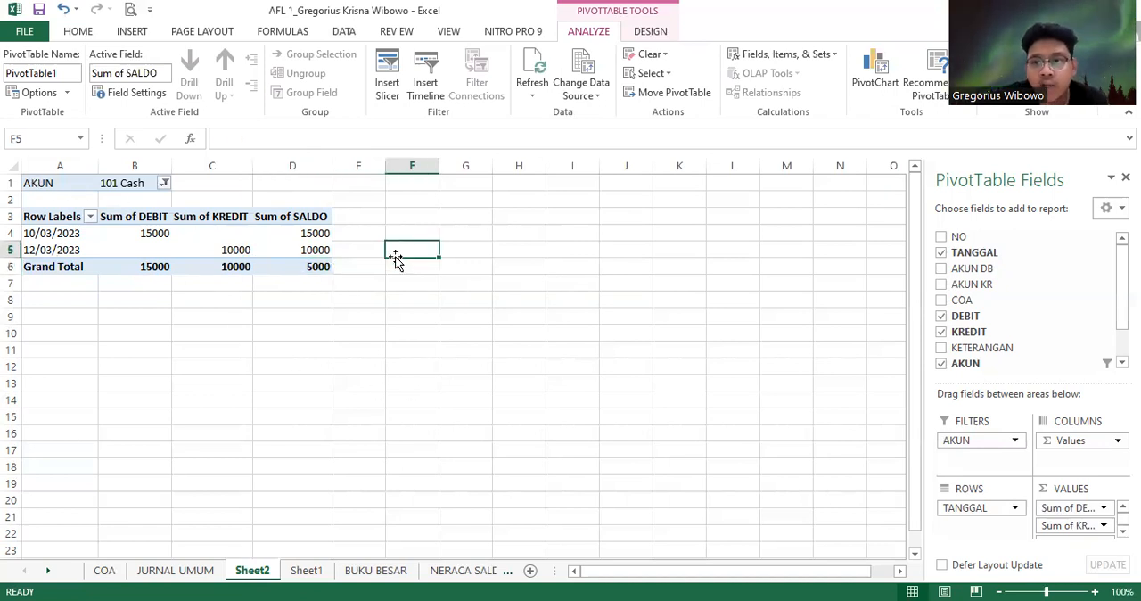
# Copy the whole PivotTable in A1:D6 and paste copies of it at F1 and K1
pyautogui.moveTo(55, 182); pyautogui.dragTo(330, 272)
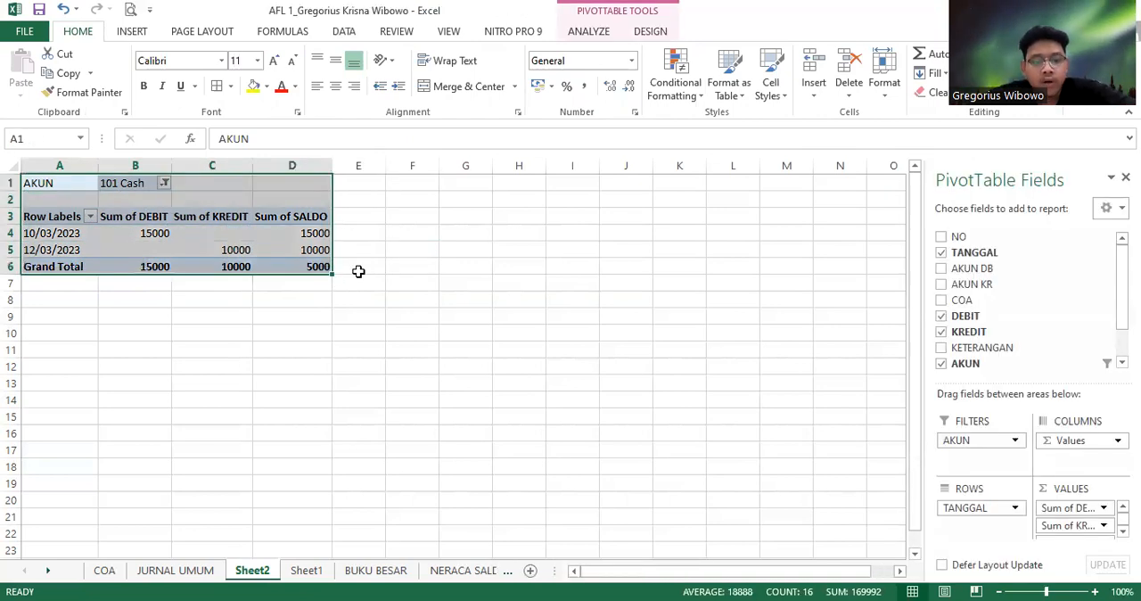
pyautogui.hotkey('ctrl', 'c')
pyautogui.click(407, 181)
pyautogui.hotkey('ctrl', 'v')
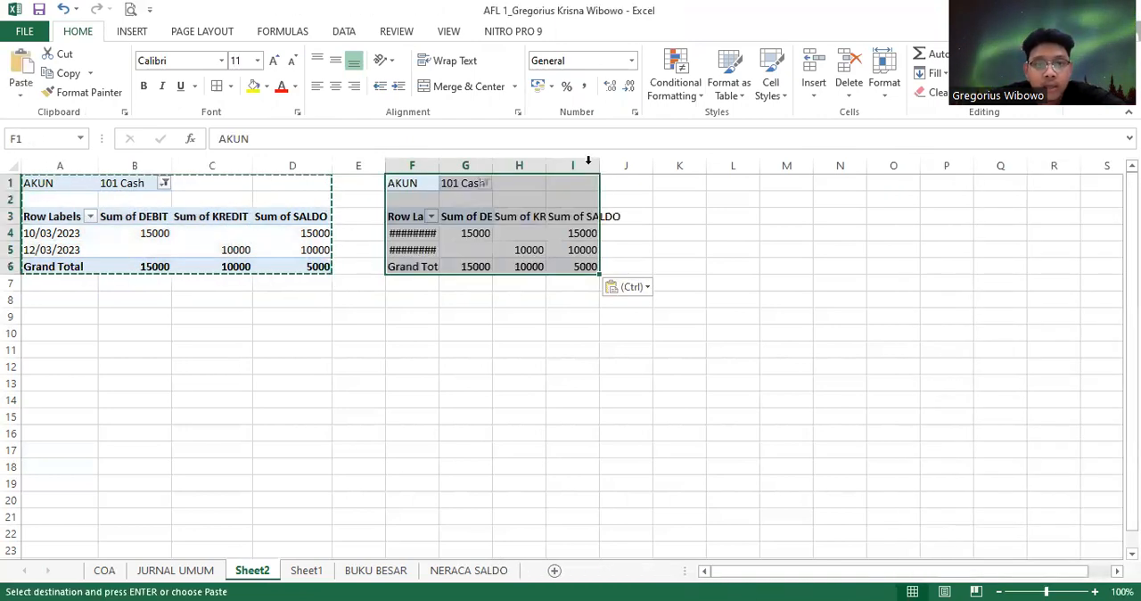
pyautogui.click(689, 184)
pyautogui.hotkey('ctrl', 'v')
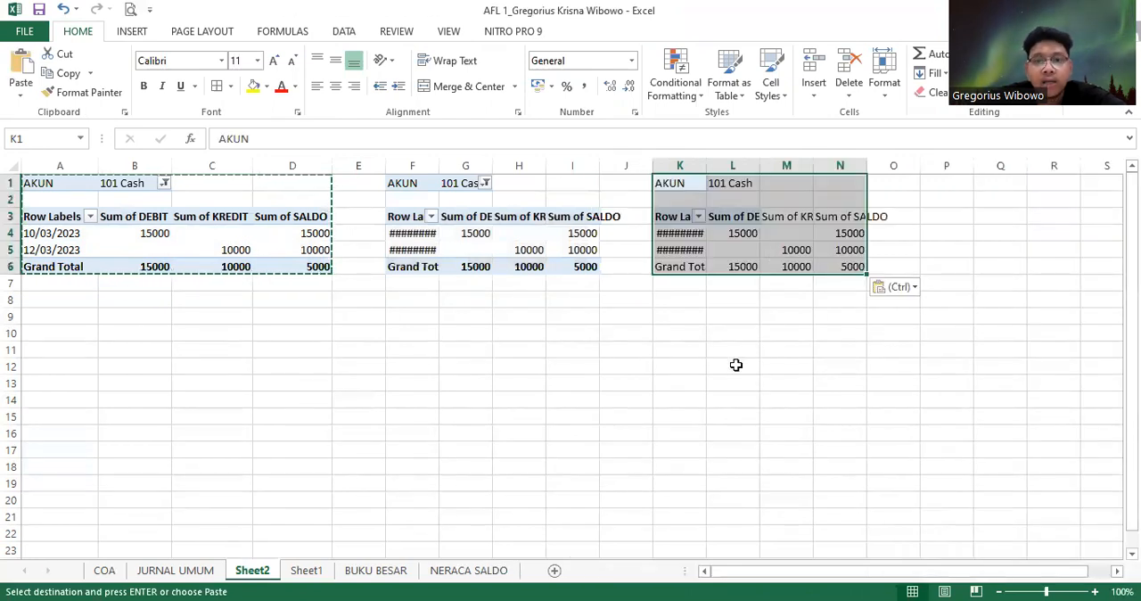
pyautogui.click(732, 366)
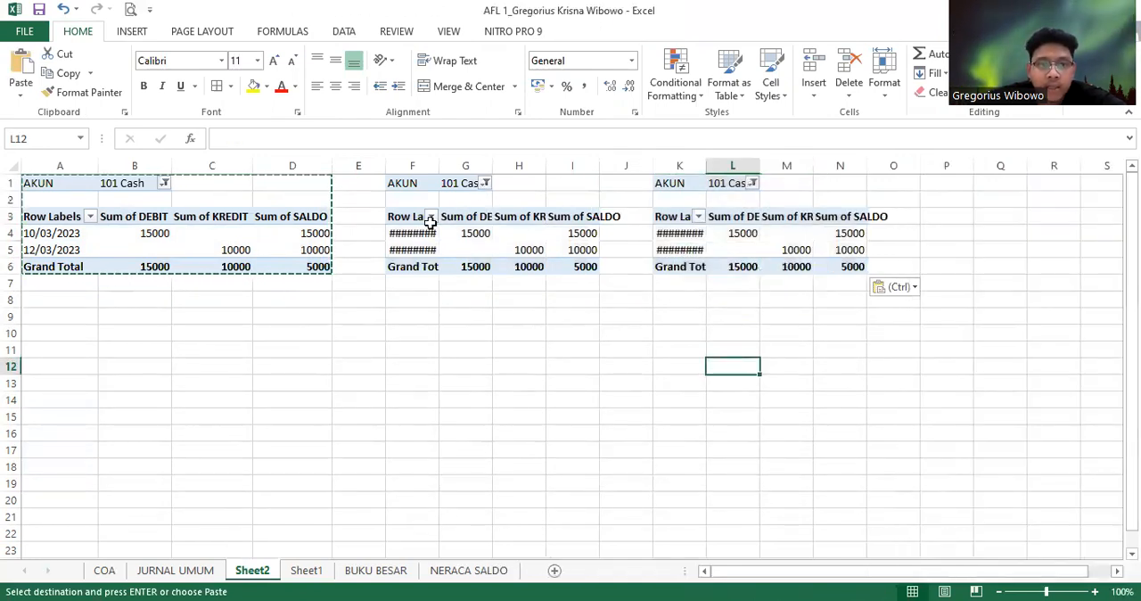
# Try to paste another copy of the PivotTable at L1
pyautogui.click(741, 185)
pyautogui.hotkey('ctrl', 'v')
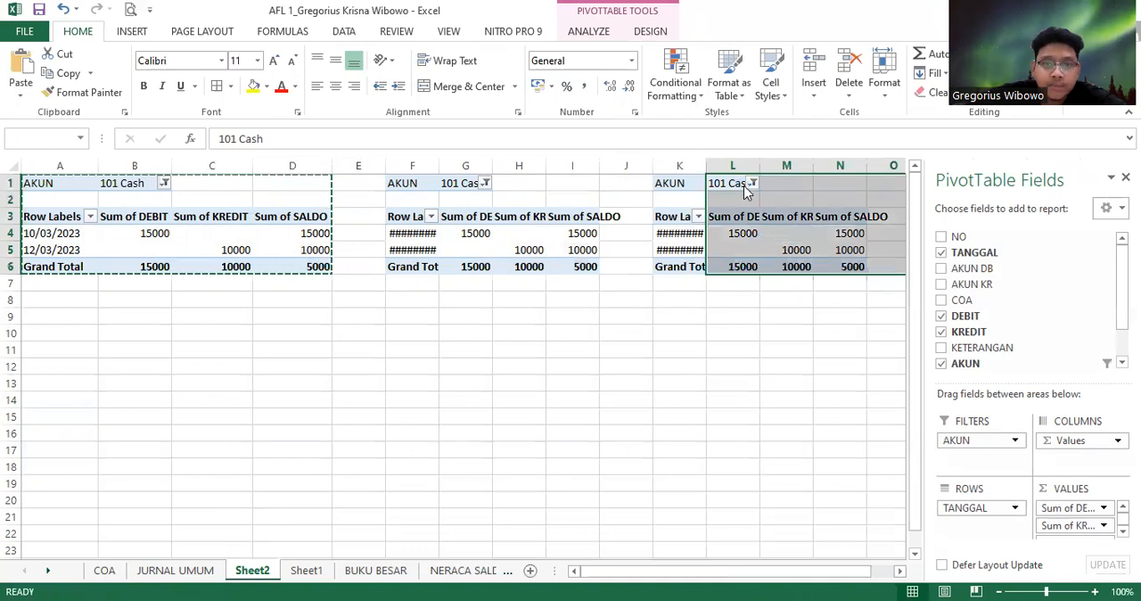
pyautogui.click(911, 287)
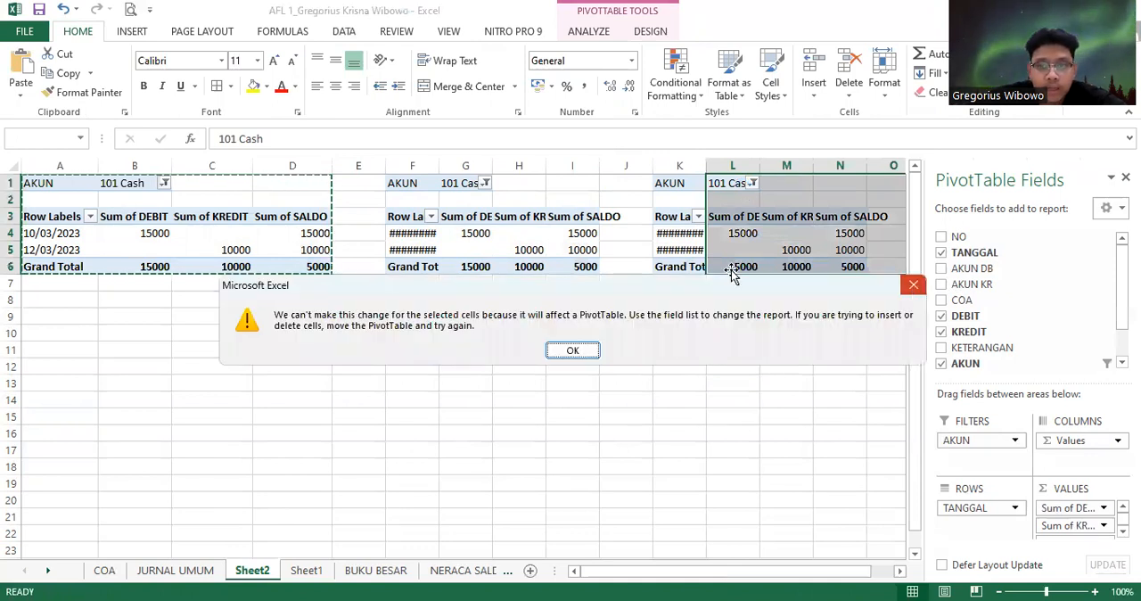
pyautogui.click(786, 365)
# Try to delete the contents of the original PivotTable in A1:D6
pyautogui.click(287, 218)
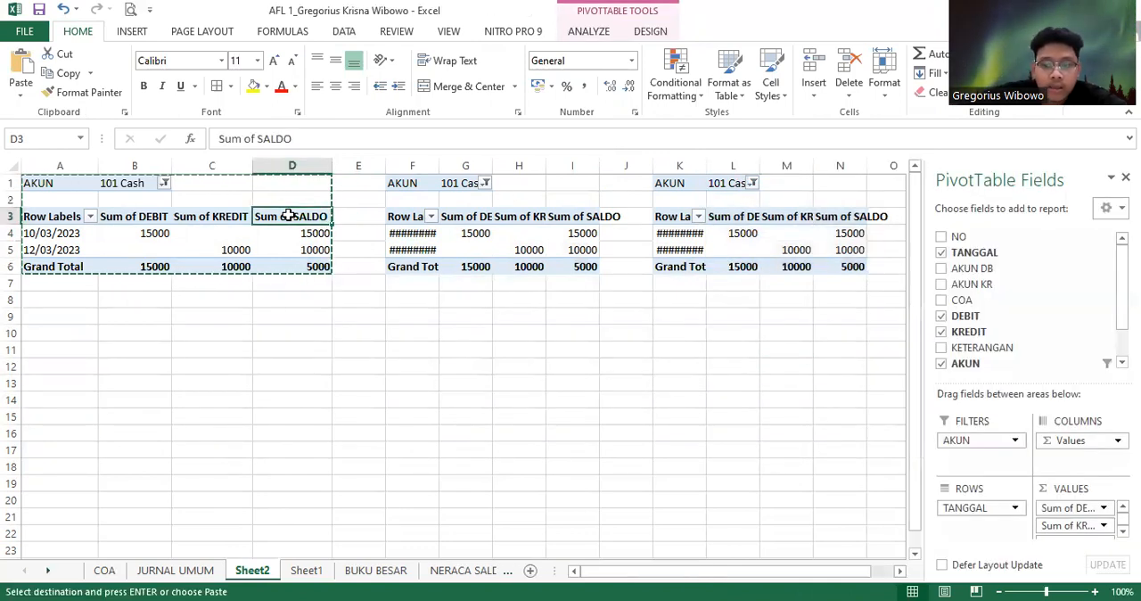
pyautogui.press('Up')
pyautogui.hotkey('ctrl', 'a')
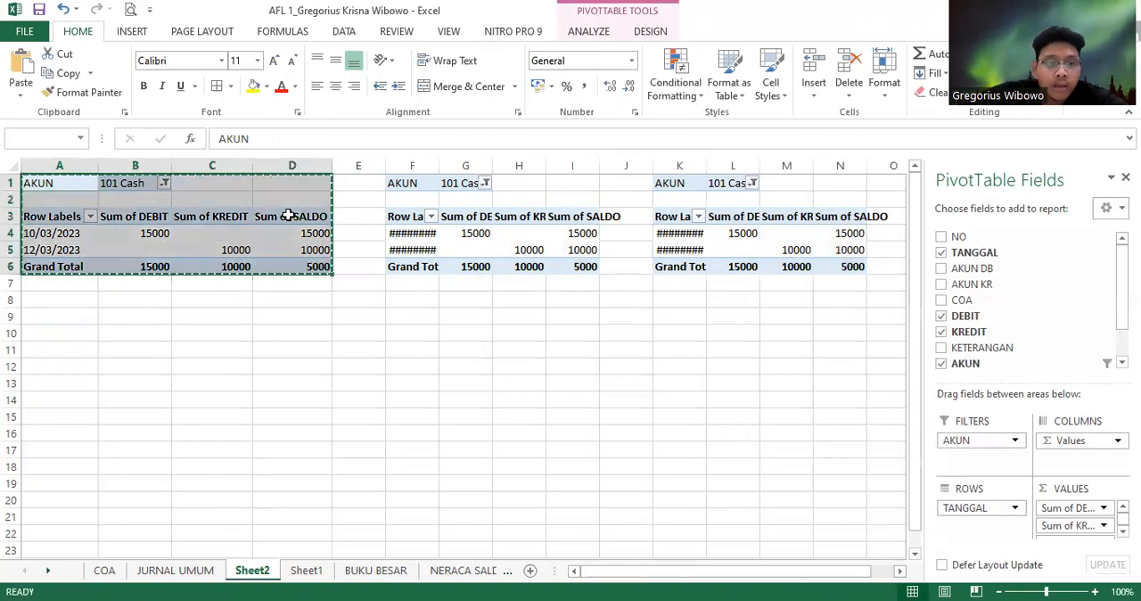
pyautogui.press('Delete')
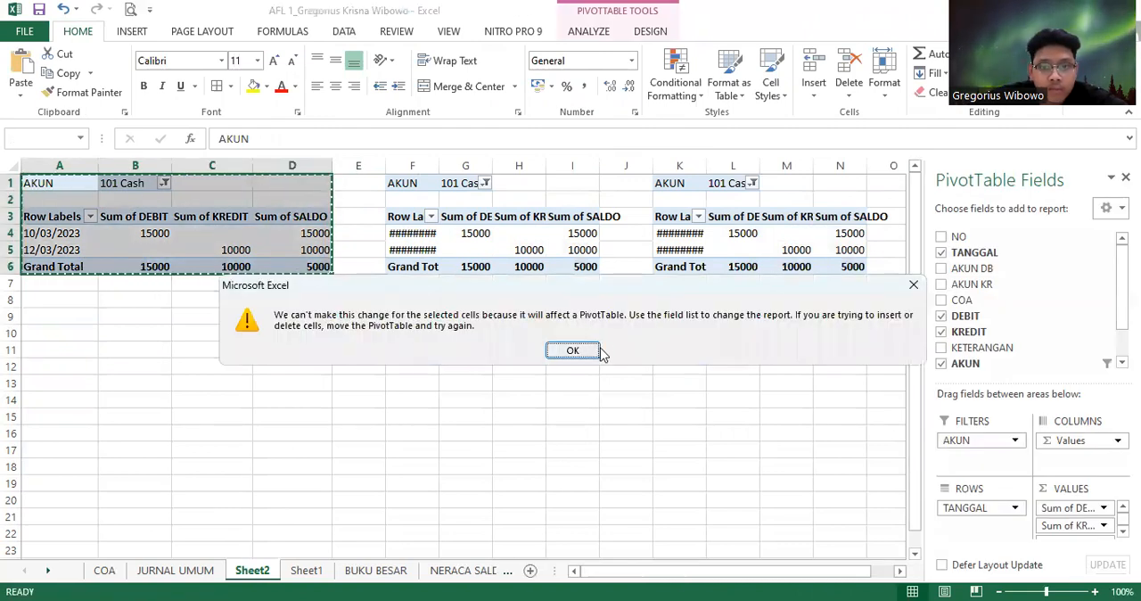
pyautogui.press('Return')
pyautogui.click(798, 250)
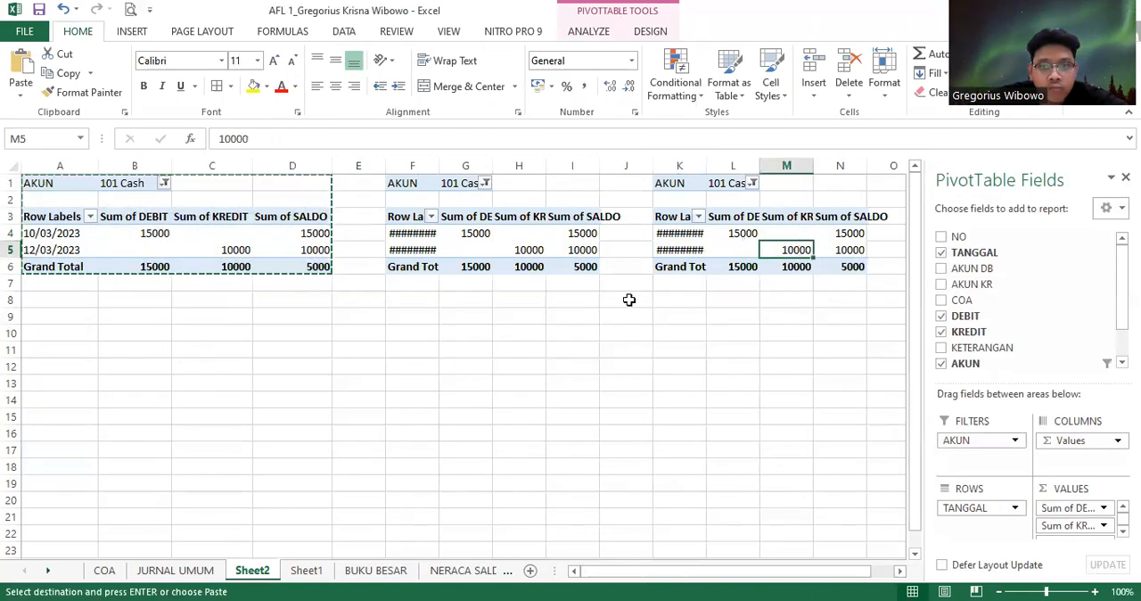
# Paste another copy of the PivotTable at A9, below the original
pyautogui.click(70, 318)
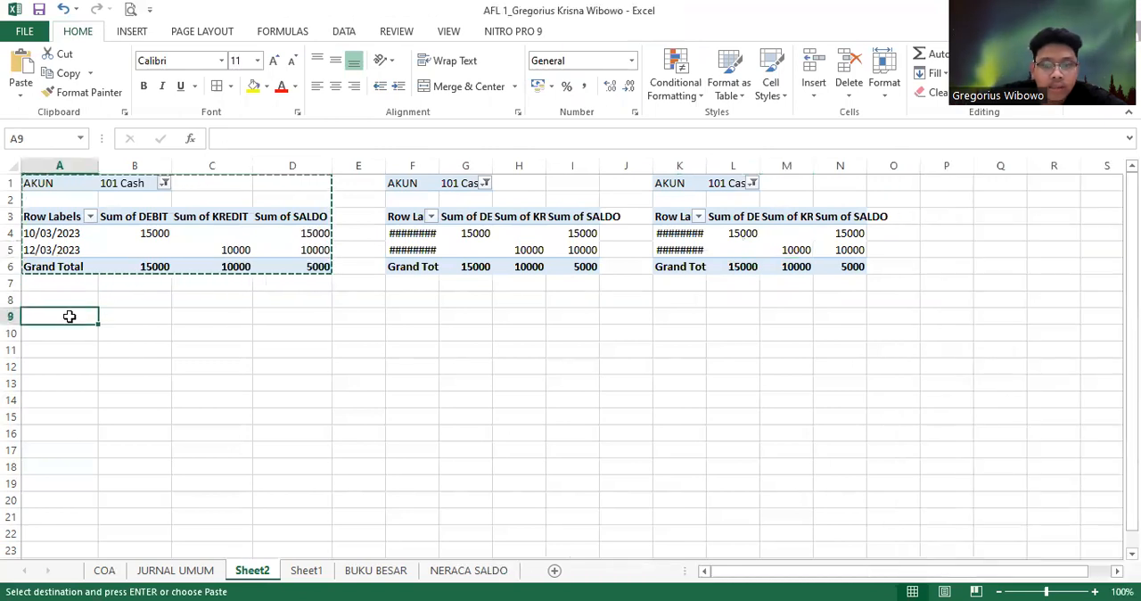
pyautogui.press('Return')
pyautogui.click(507, 399)
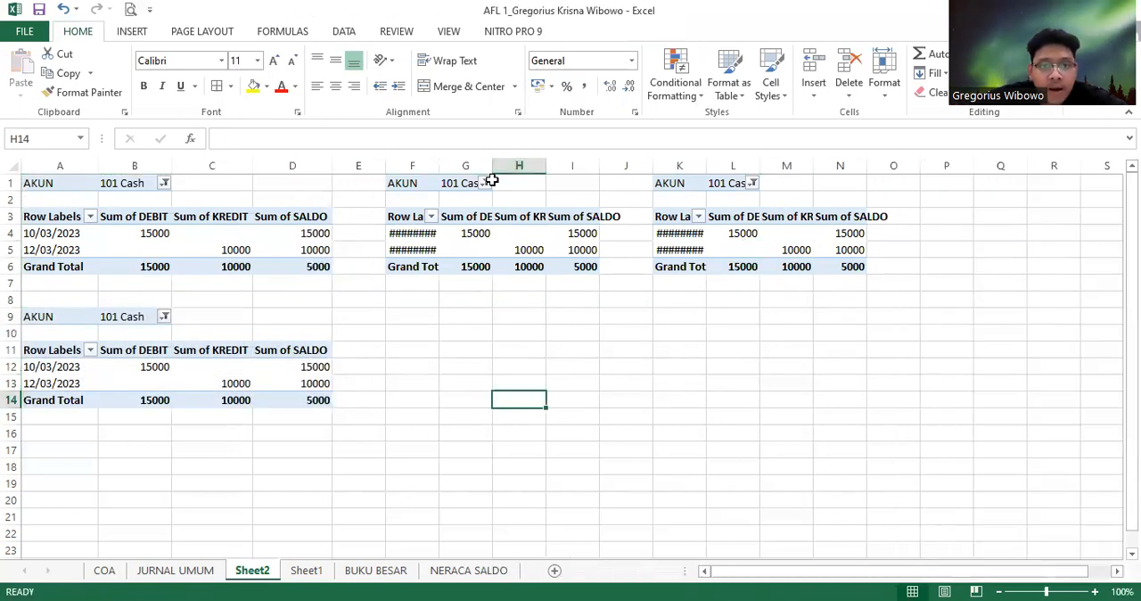
# Filter the PivotTable copy at F1 by the account 126 supplies
pyautogui.click(125, 201)
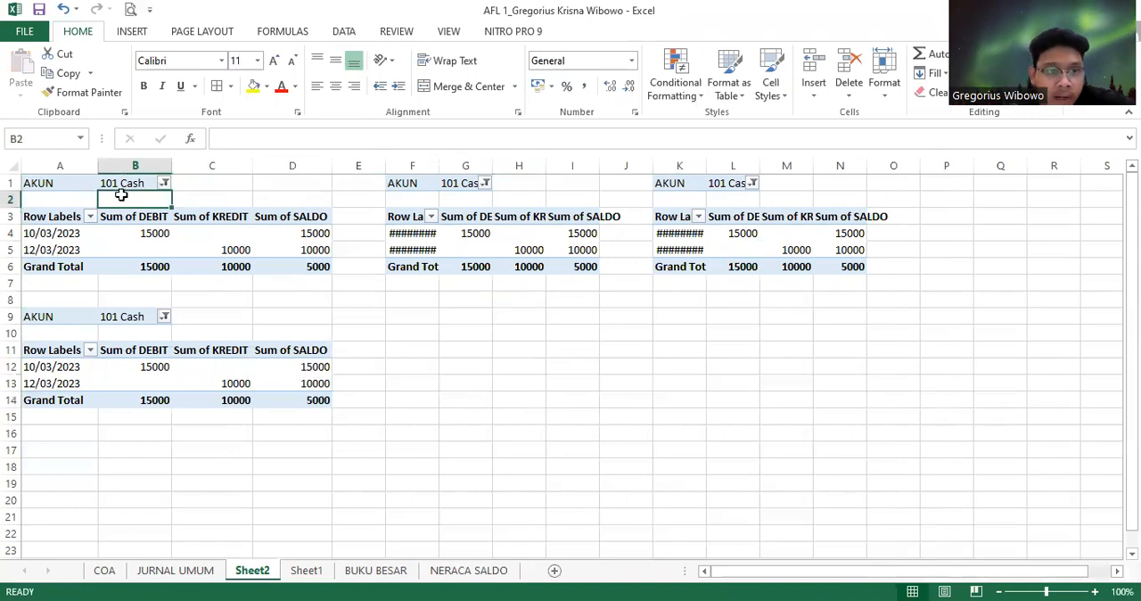
pyautogui.click(126, 183)
pyautogui.click(487, 185)
pyautogui.click(343, 261)
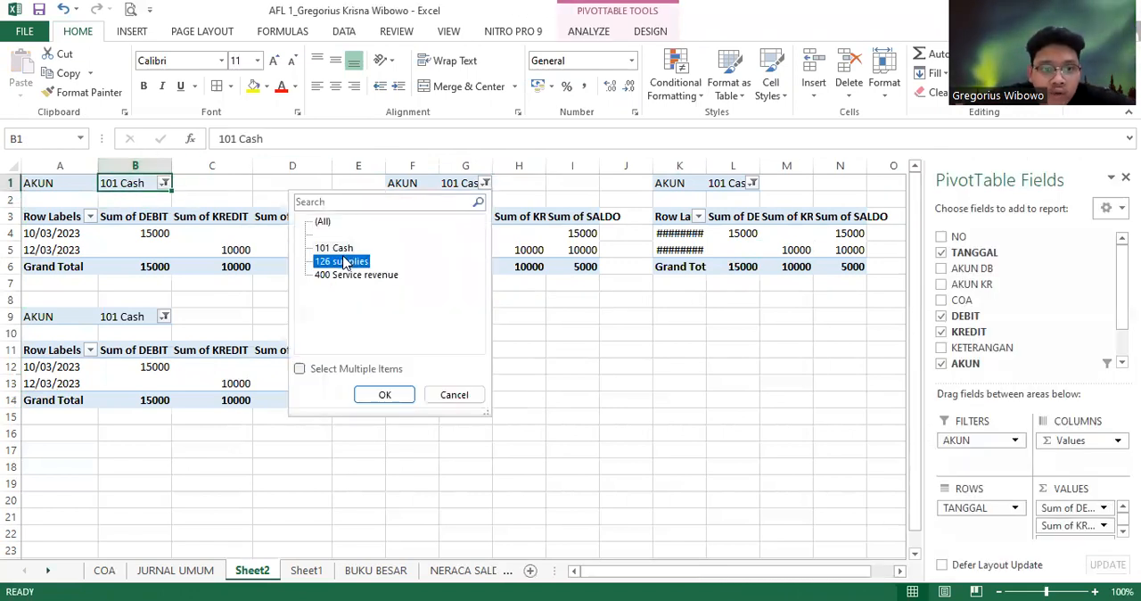
pyautogui.click(405, 393)
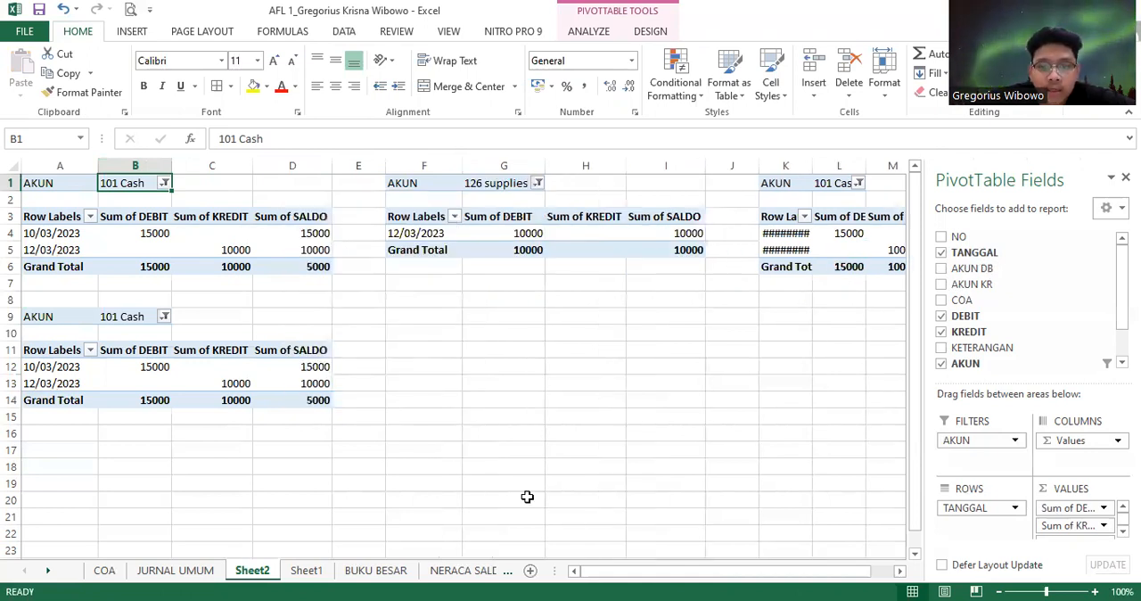
# Filter the PivotTable copy at K1 by the account 400 Service revenue
pyautogui.moveTo(675, 575); pyautogui.dragTo(698, 576)
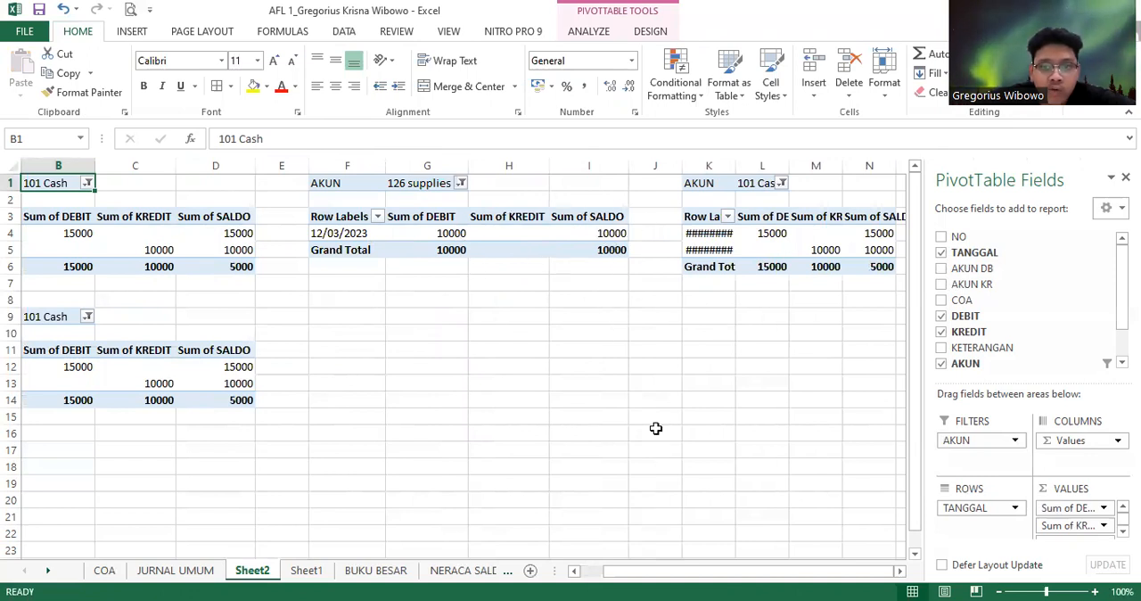
pyautogui.click(782, 183)
pyautogui.click(675, 276)
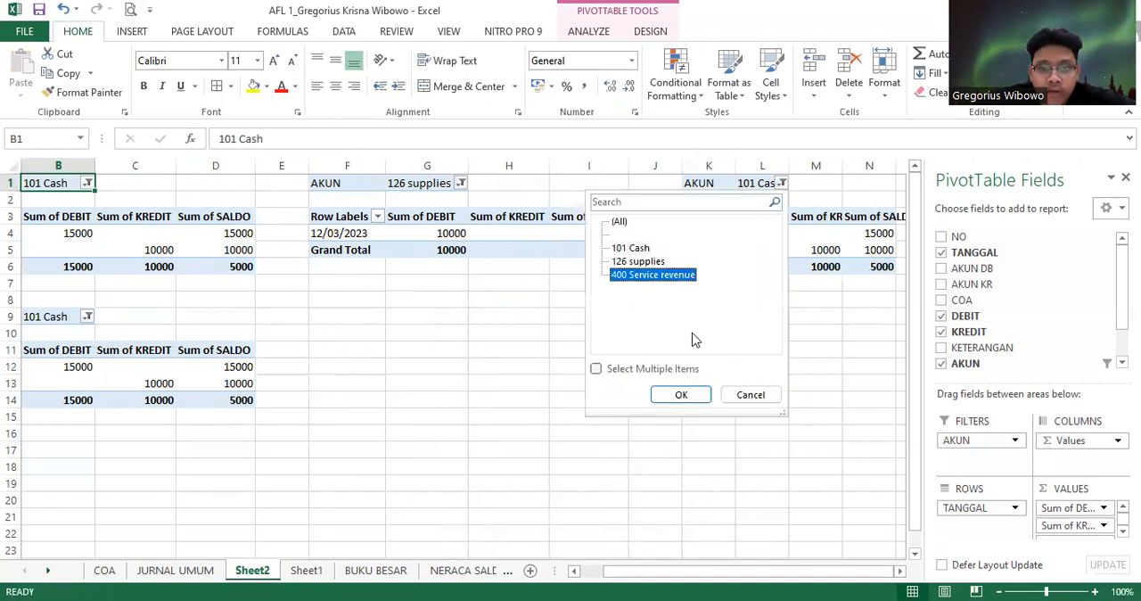
pyautogui.click(701, 397)
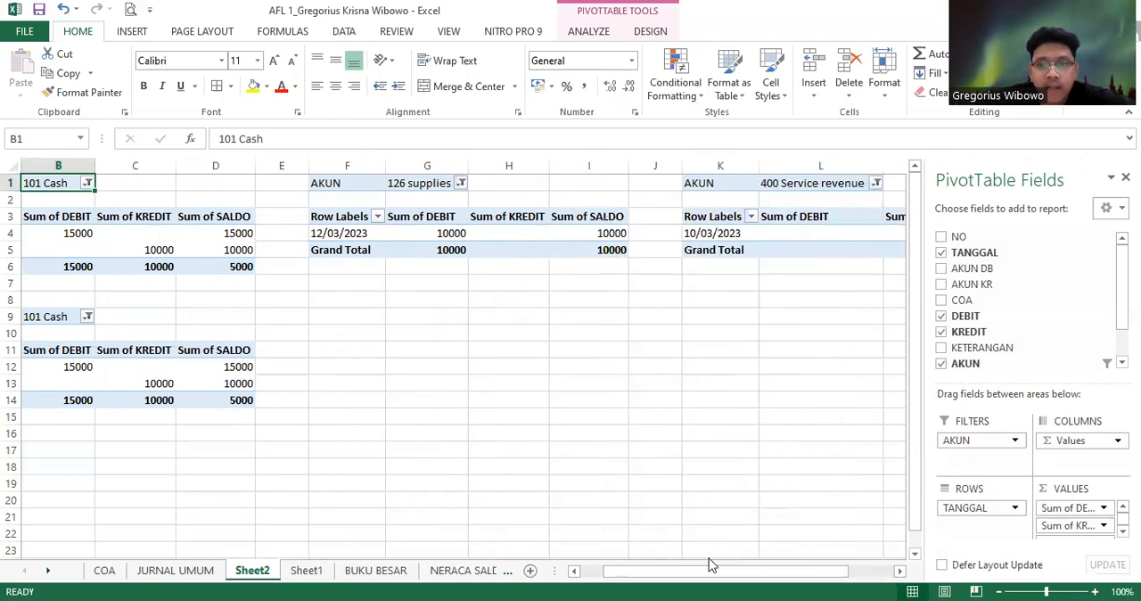
pyautogui.moveTo(854, 575); pyautogui.dragTo(898, 575)
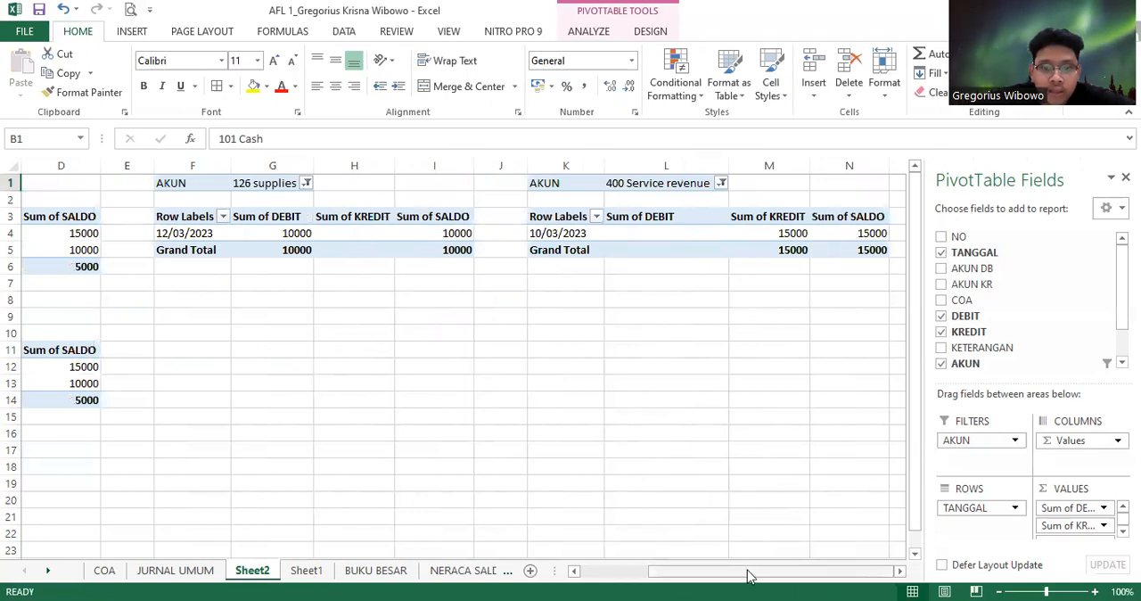
pyautogui.moveTo(749, 575); pyautogui.dragTo(675, 575)
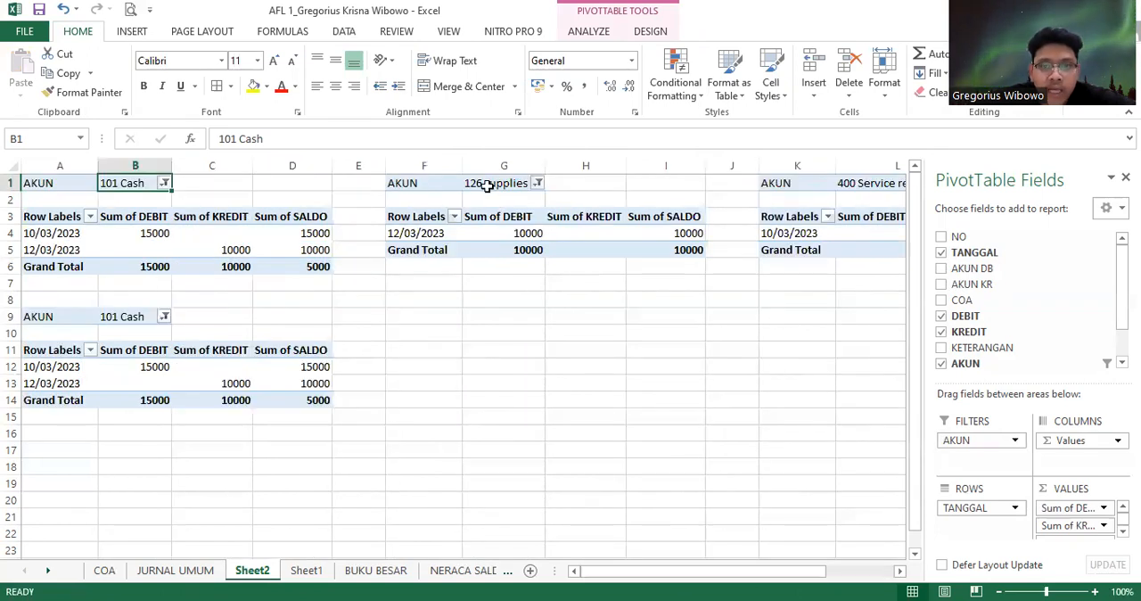
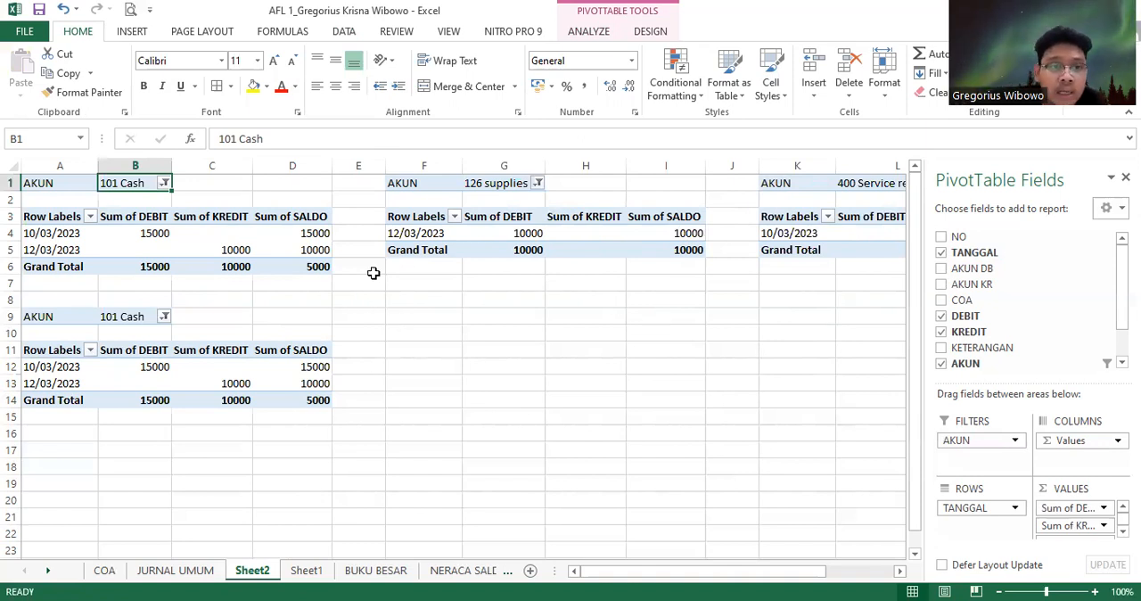
# Review the ledger PivotTables on Sheet2, checking the cash account's debit, credit and SALDO columns against the journal data on Sheet1
pyautogui.click(306, 572)
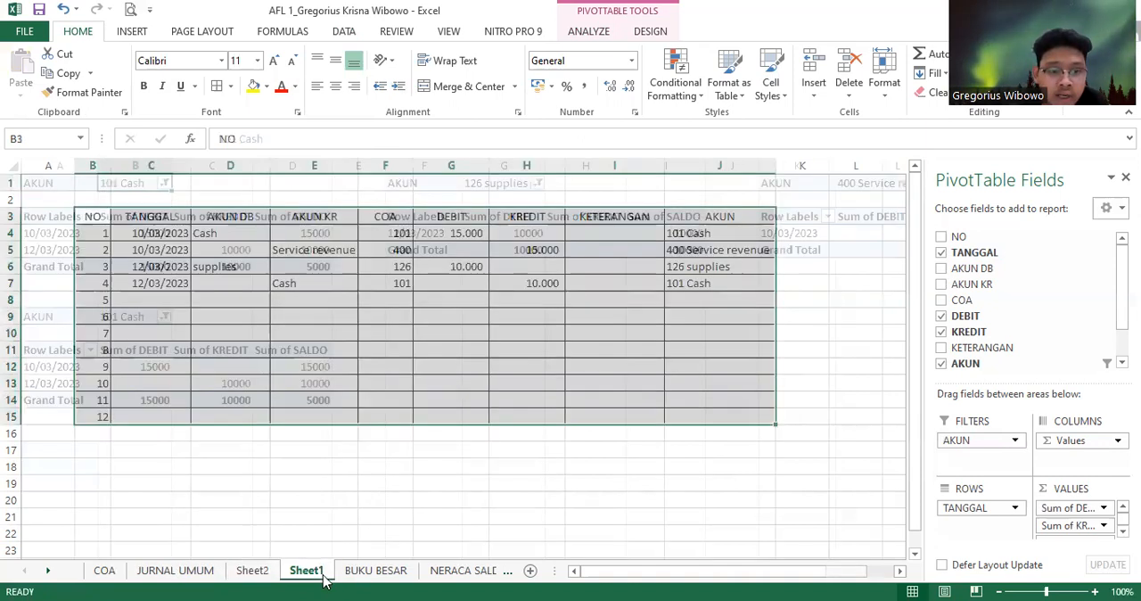
pyautogui.click(252, 571)
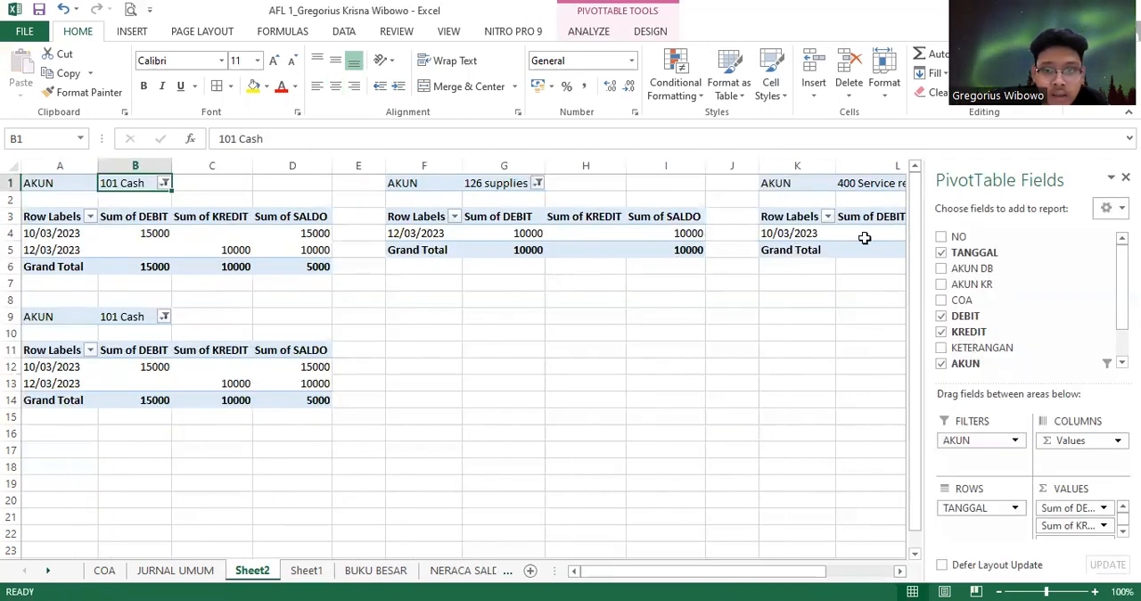
pyautogui.click(829, 198)
pyautogui.click(258, 200)
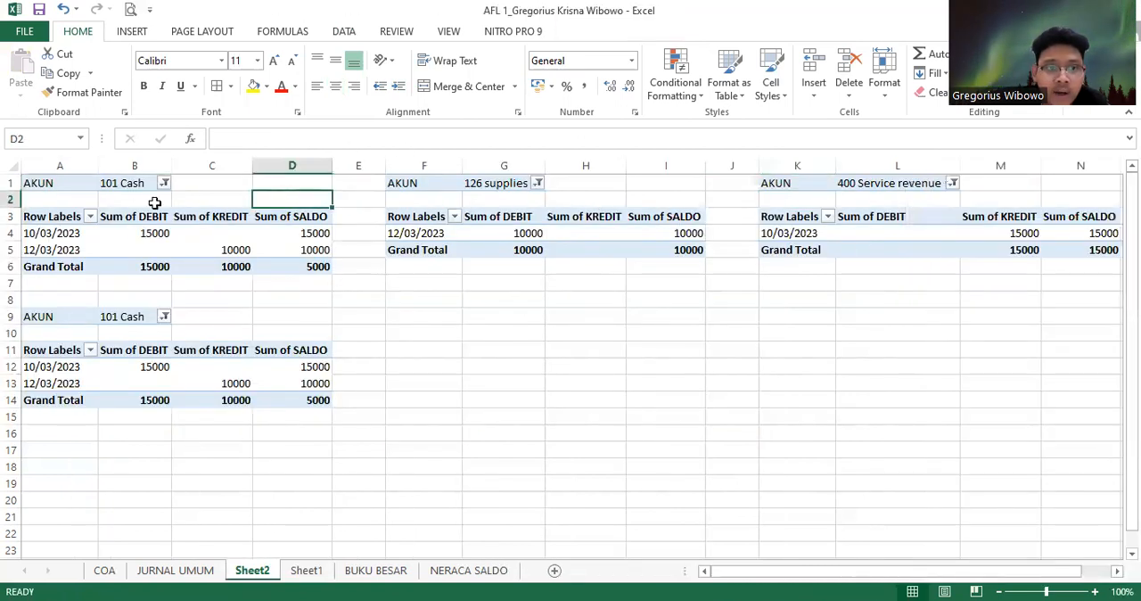
pyautogui.click(153, 199)
pyautogui.click(157, 233)
pyautogui.click(229, 282)
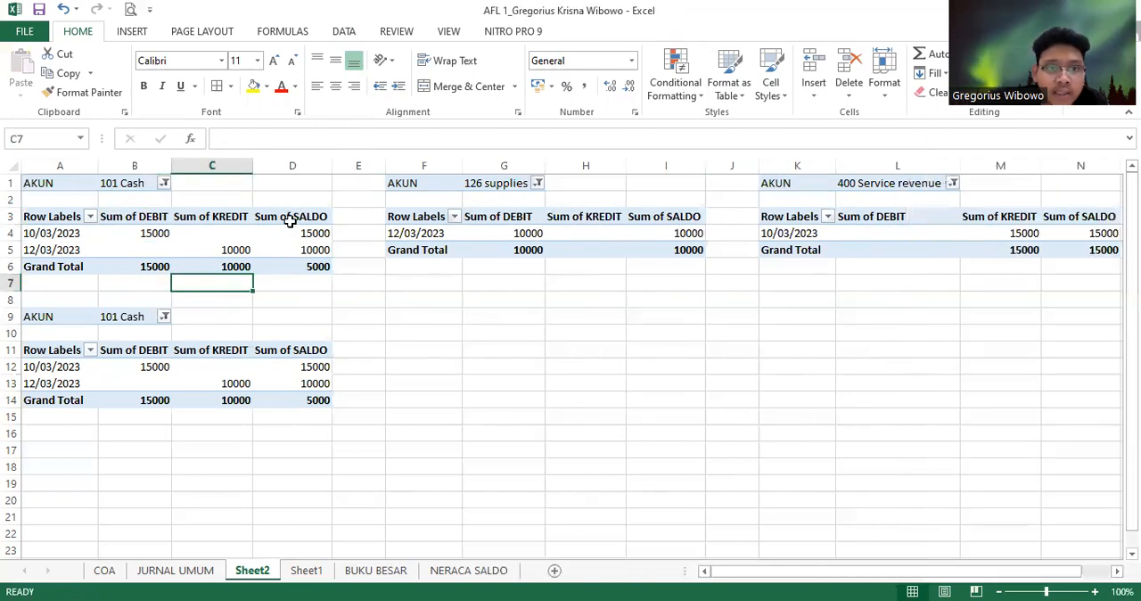
pyautogui.click(296, 218)
pyautogui.click(311, 265)
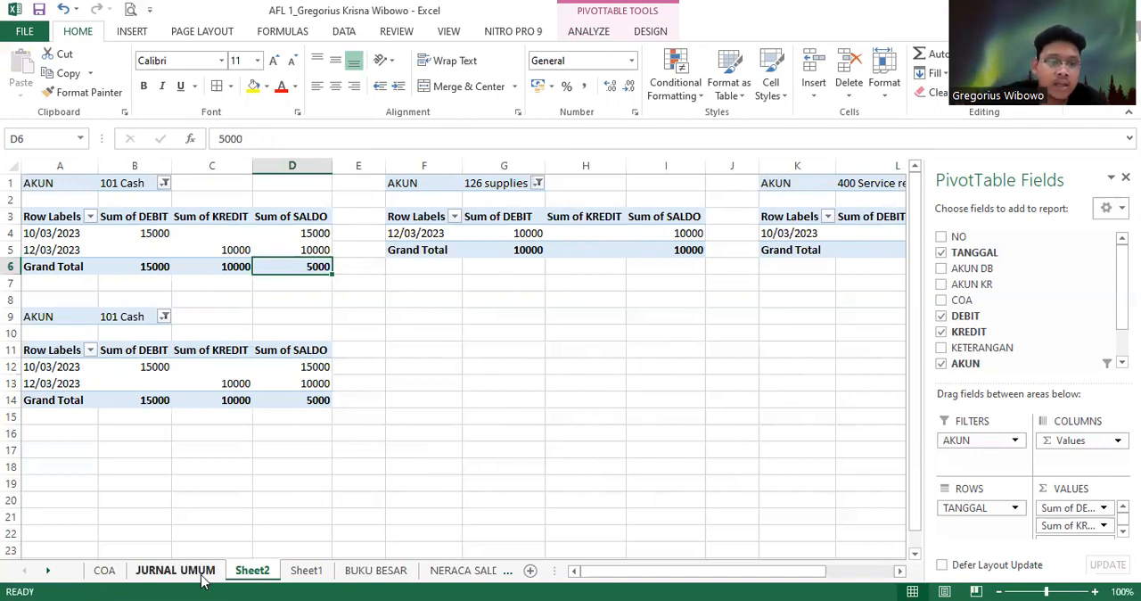
# Create a PivotTable on a new worksheet from the journal data in Sheet1 range B3:J15
pyautogui.click(306, 570)
pyautogui.click(354, 499)
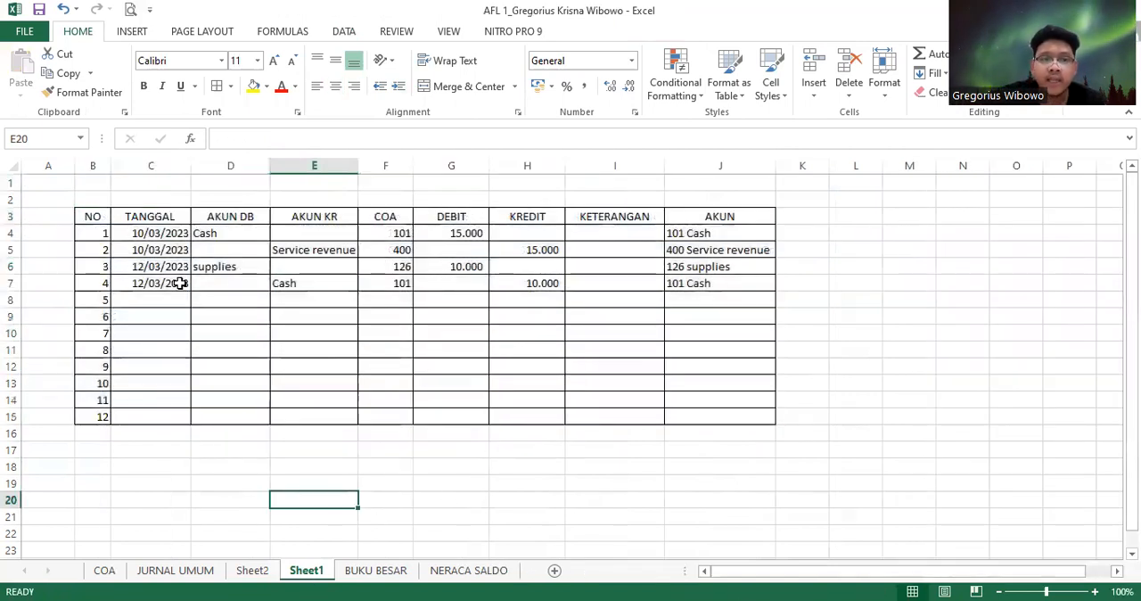
pyautogui.moveTo(92, 216); pyautogui.dragTo(709, 420)
pyautogui.click(130, 32)
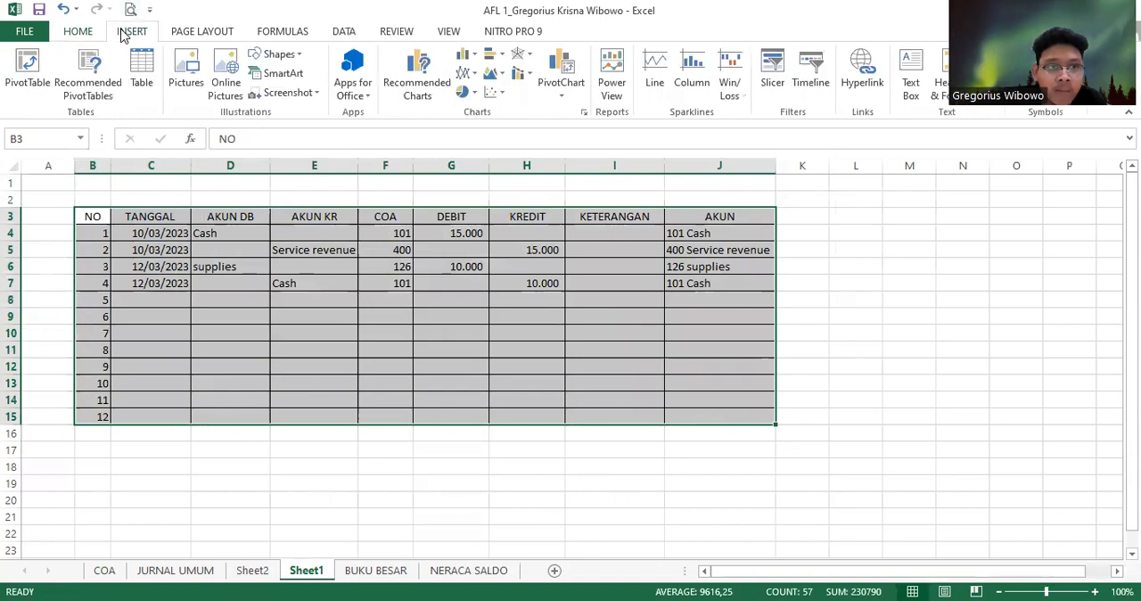
pyautogui.click(26, 71)
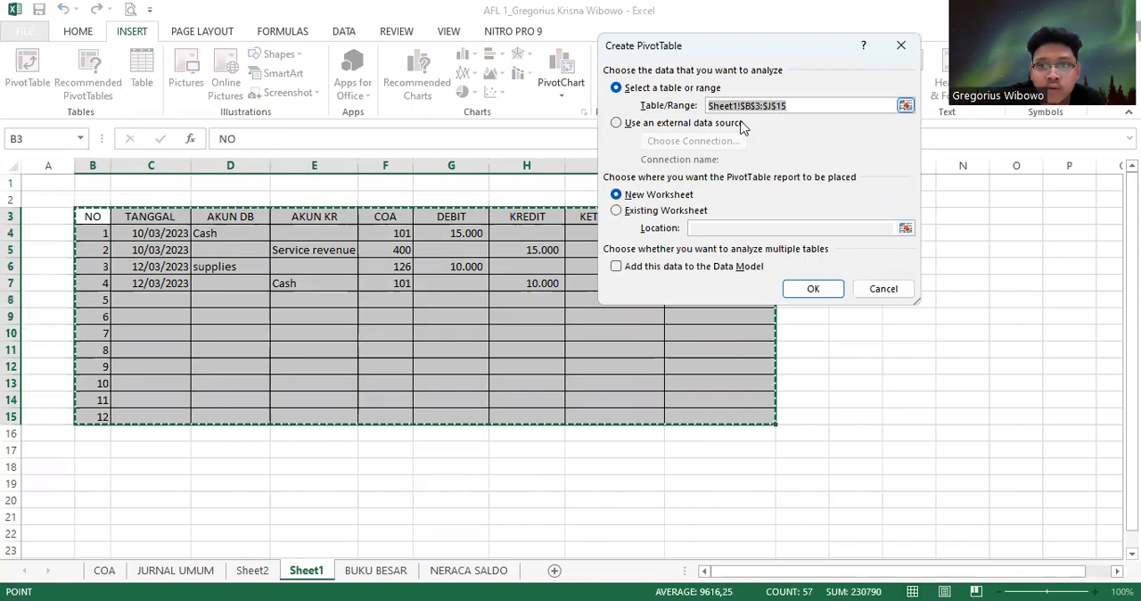
pyautogui.click(813, 290)
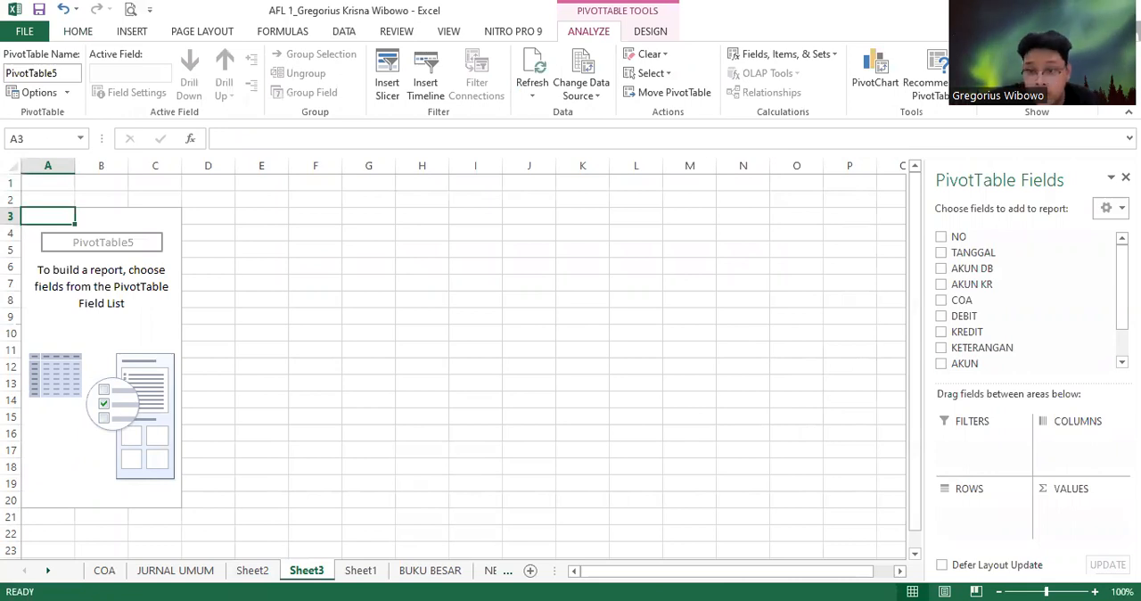
# Add AKUN as the PivotTable's row field and DEBIT and KREDIT as its value fields
pyautogui.click(941, 316)
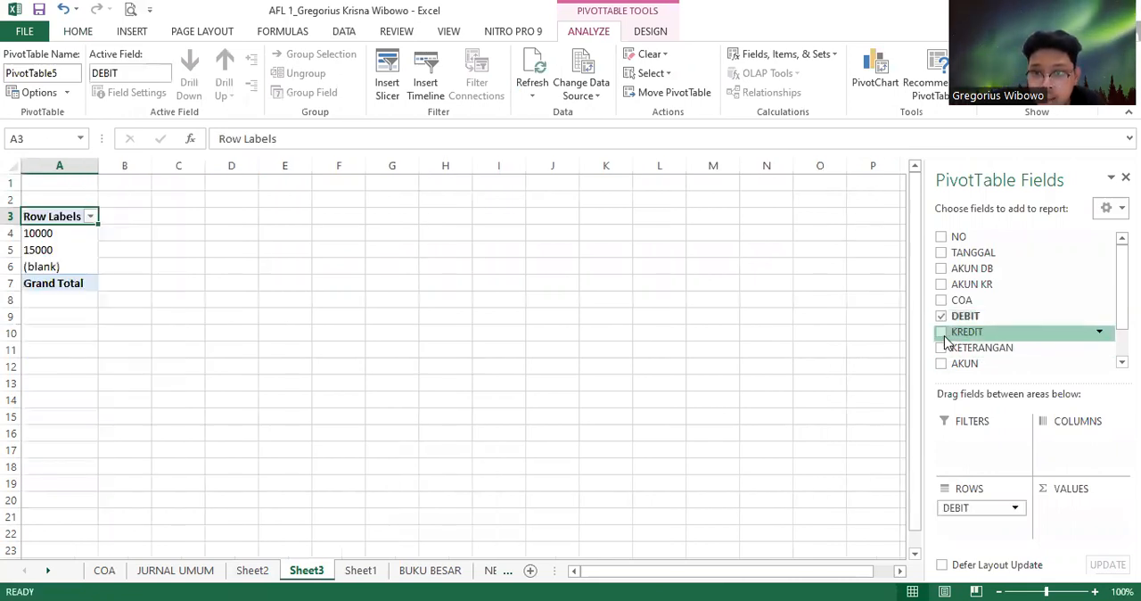
pyautogui.click(943, 332)
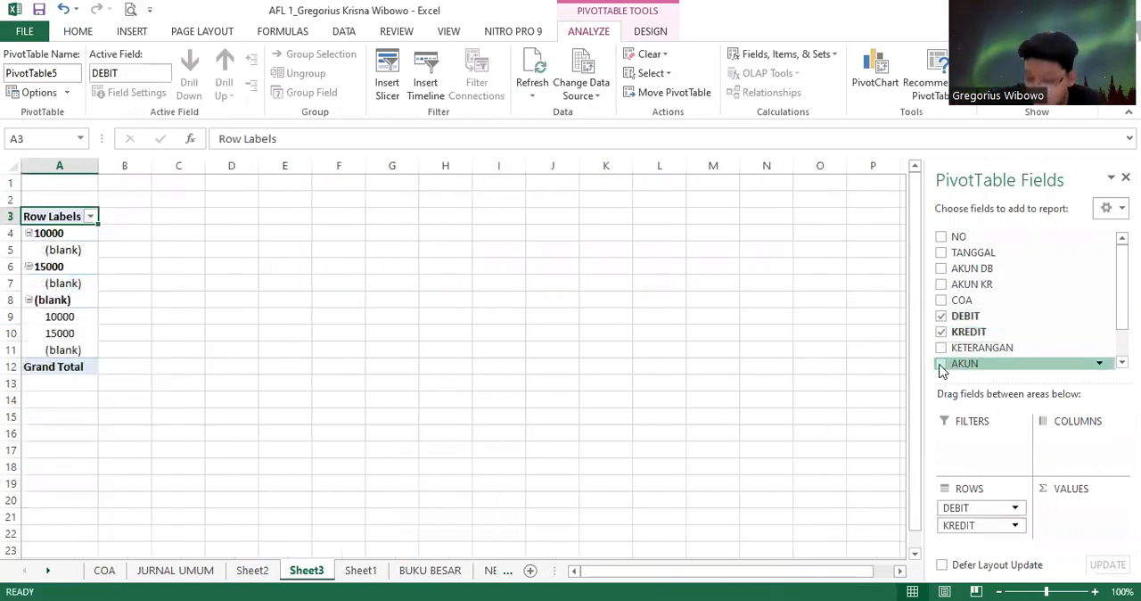
pyautogui.click(941, 364)
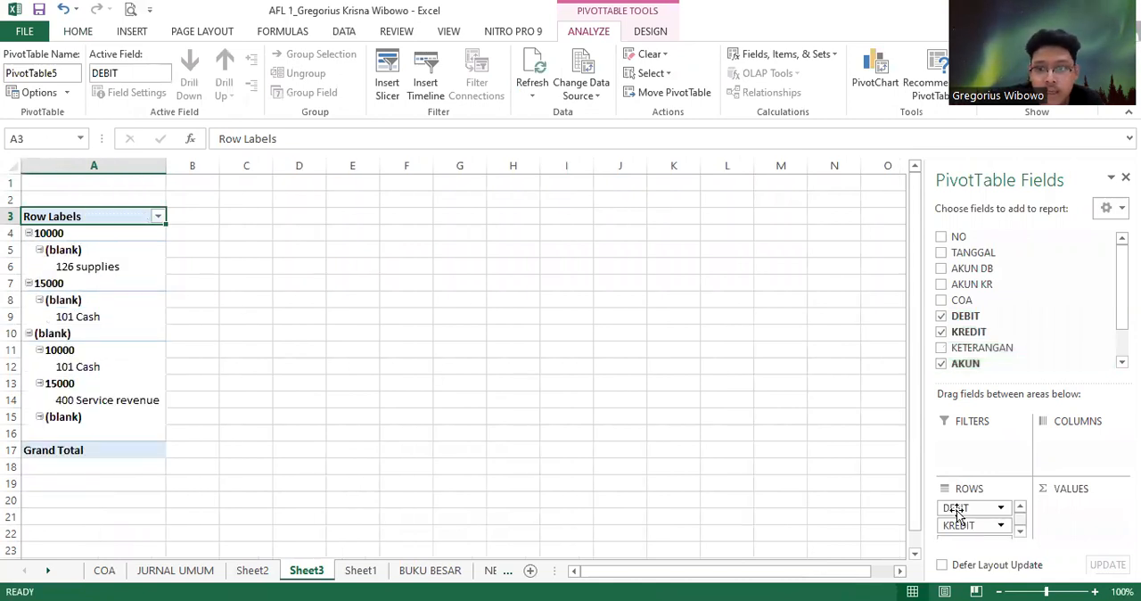
pyautogui.moveTo(952, 514); pyautogui.dragTo(1057, 527)
pyautogui.moveTo(970, 510); pyautogui.dragTo(1059, 530)
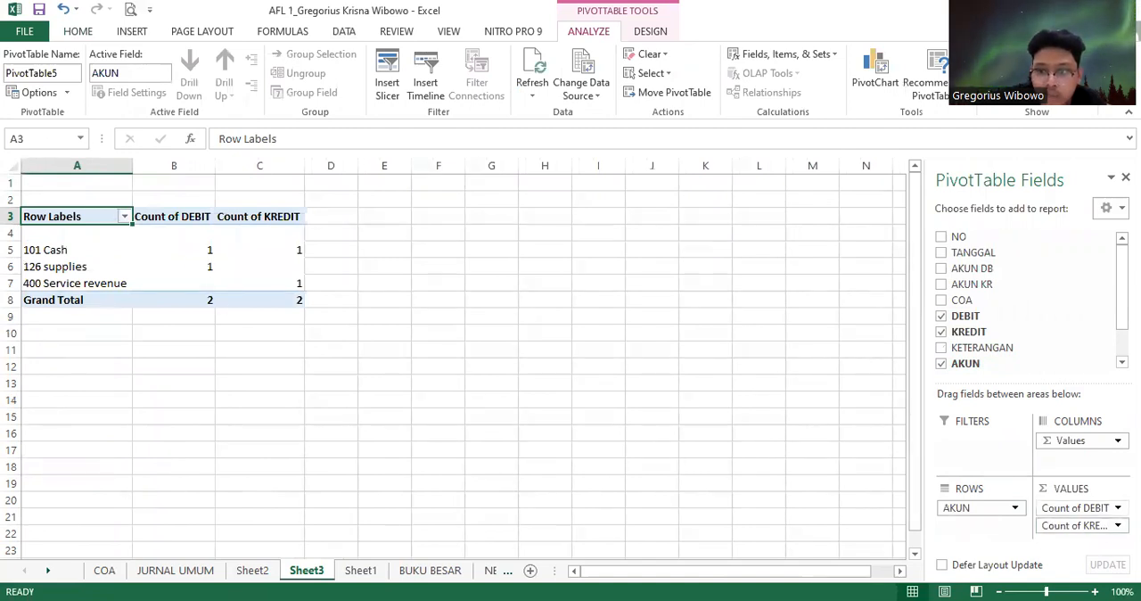
# Summarize both the DEBIT and KREDIT value fields by Sum
pyautogui.click(1074, 507)
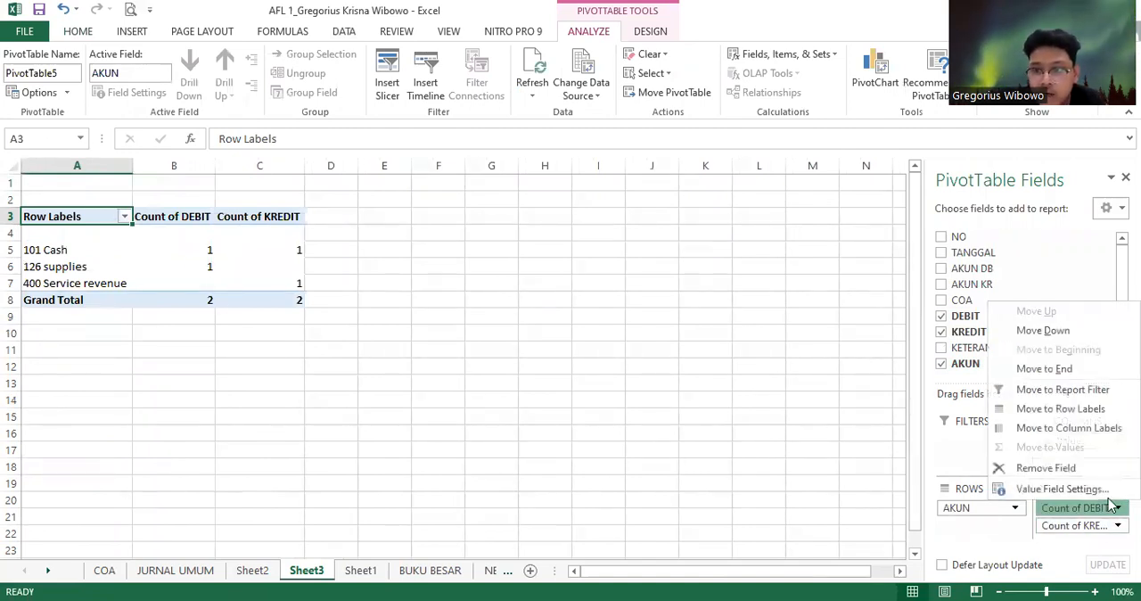
pyautogui.click(788, 390)
pyautogui.click(630, 186)
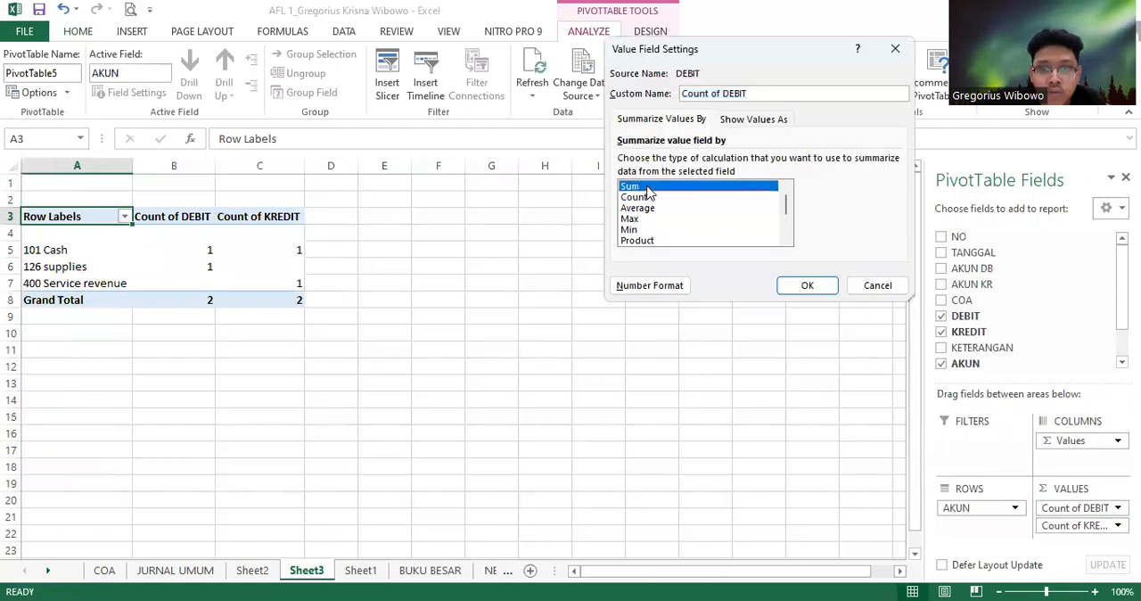
pyautogui.click(807, 286)
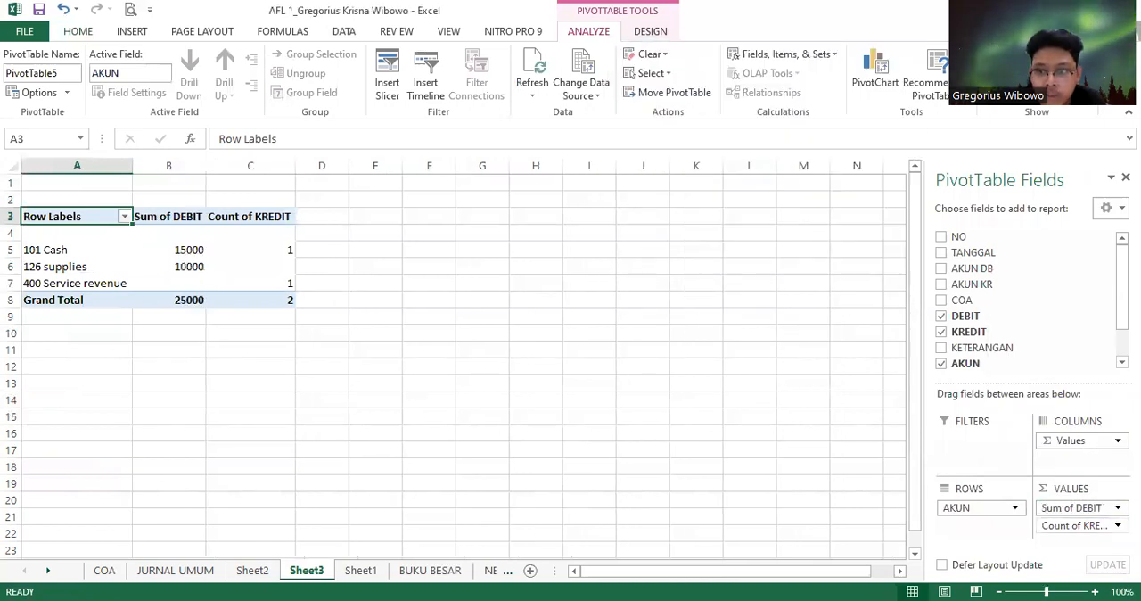
pyautogui.click(1077, 525)
pyautogui.click(1060, 505)
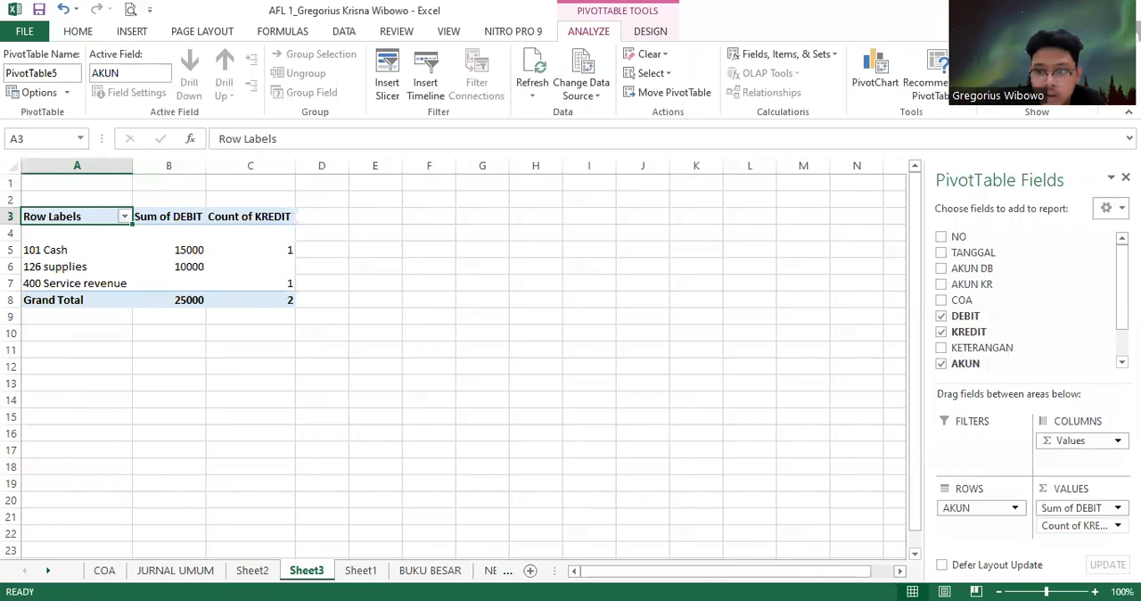
pyautogui.click(1105, 524)
pyautogui.click(1065, 511)
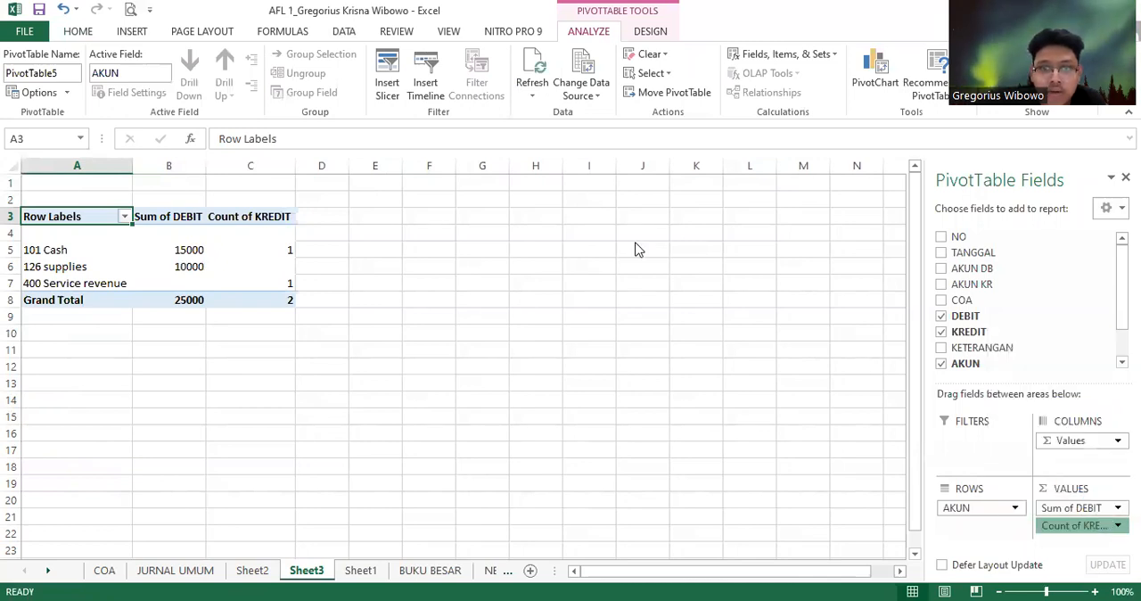
pyautogui.click(669, 186)
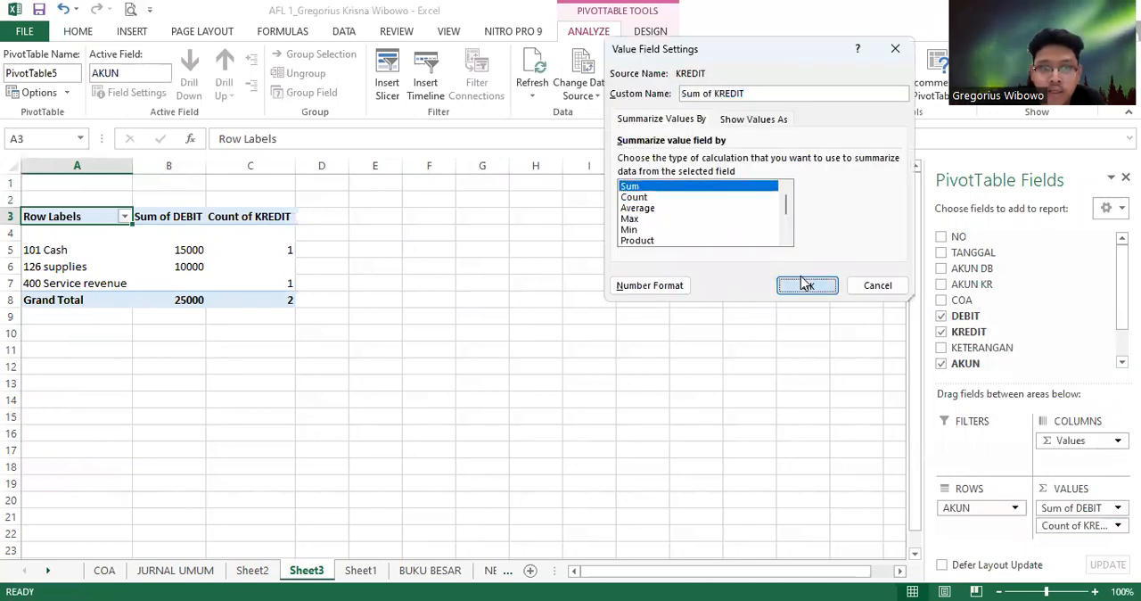
pyautogui.click(806, 284)
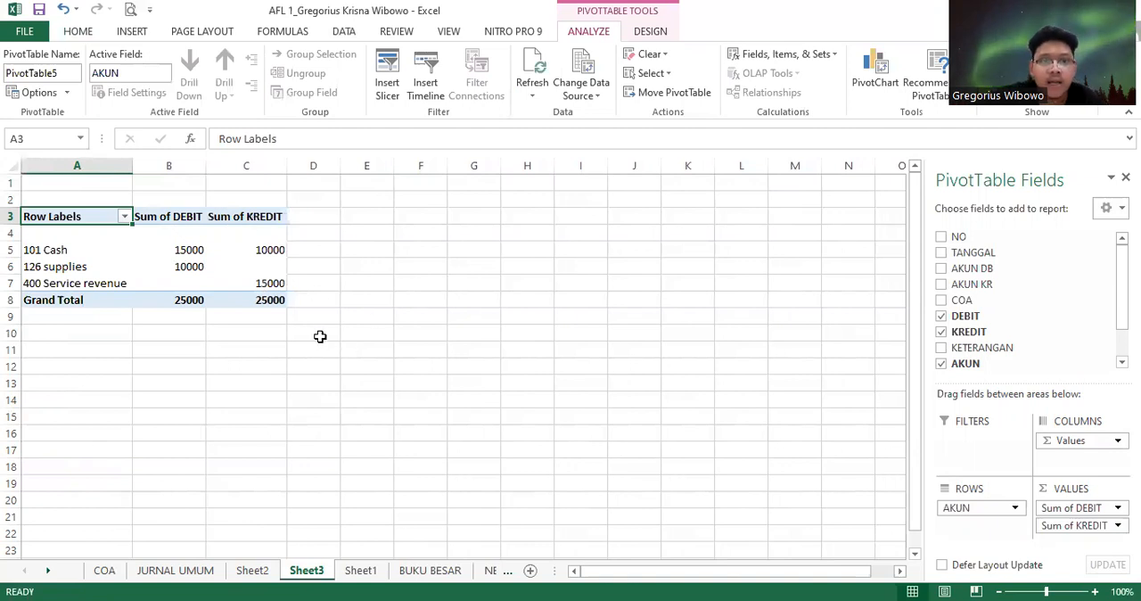
# Start a calculated field named DEBIT in the new PivotTable, with a formula that opens with IF(
pyautogui.click(190, 328)
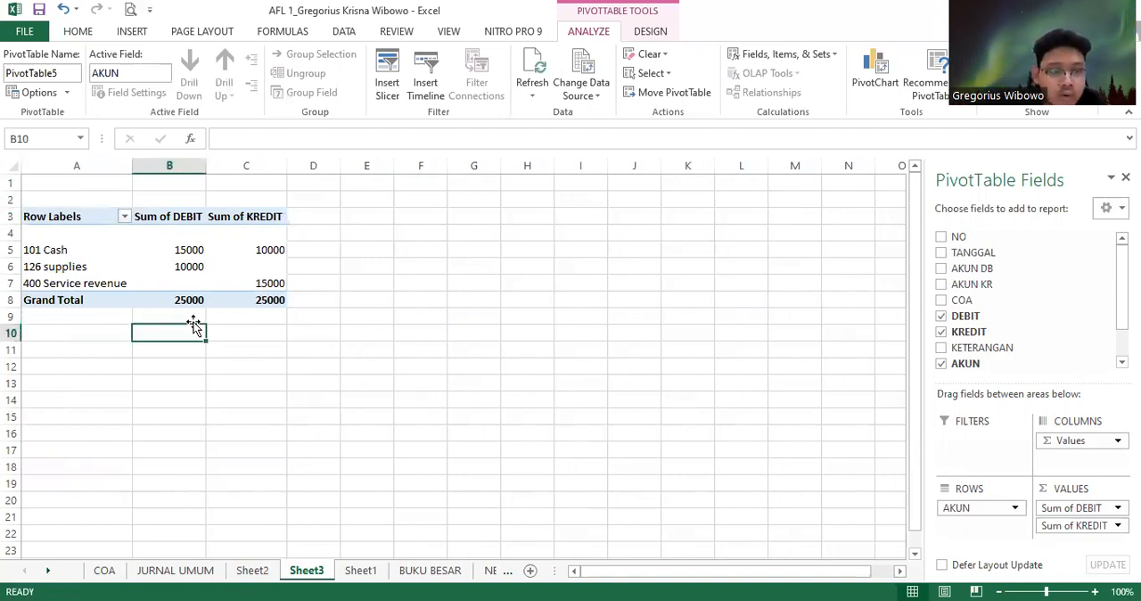
pyautogui.click(268, 330)
pyautogui.click(246, 218)
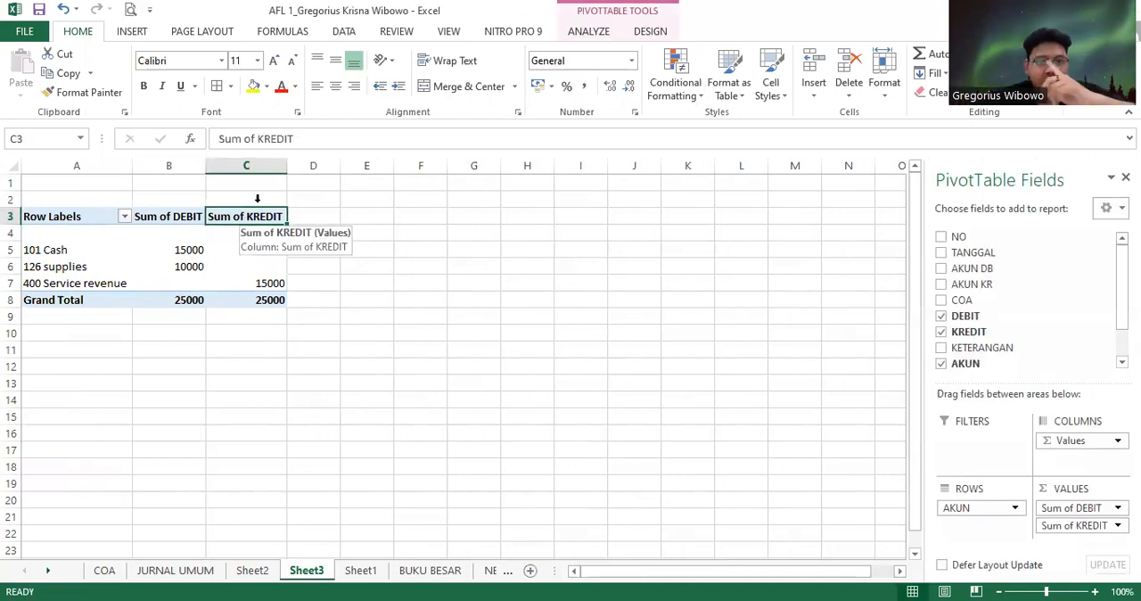
pyautogui.click(592, 31)
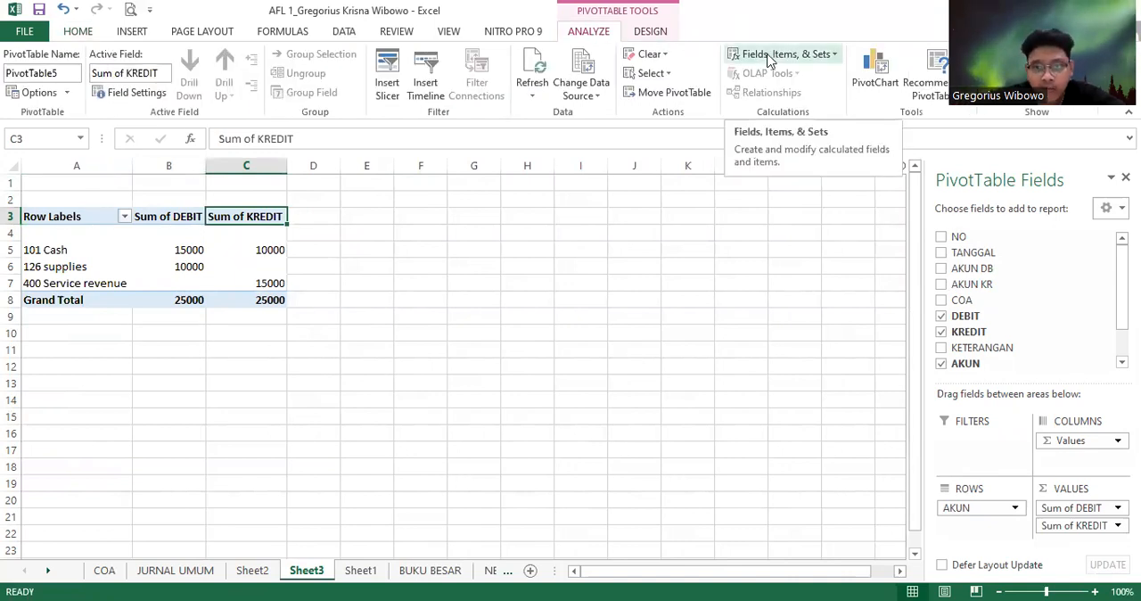
pyautogui.click(768, 56)
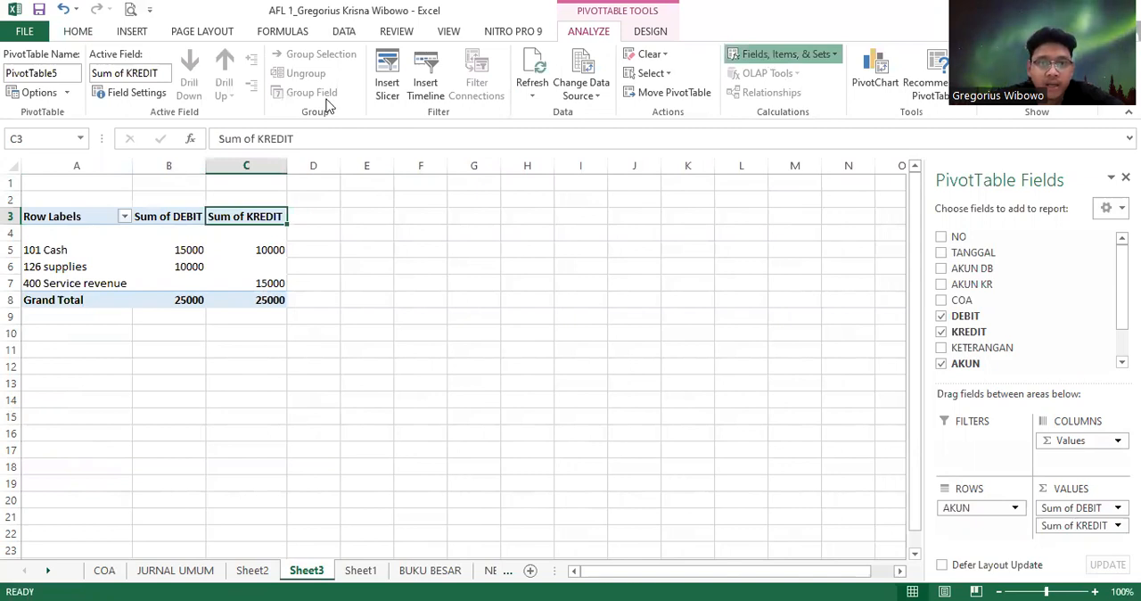
pyautogui.click(736, 95)
pyautogui.write('DEBIT')
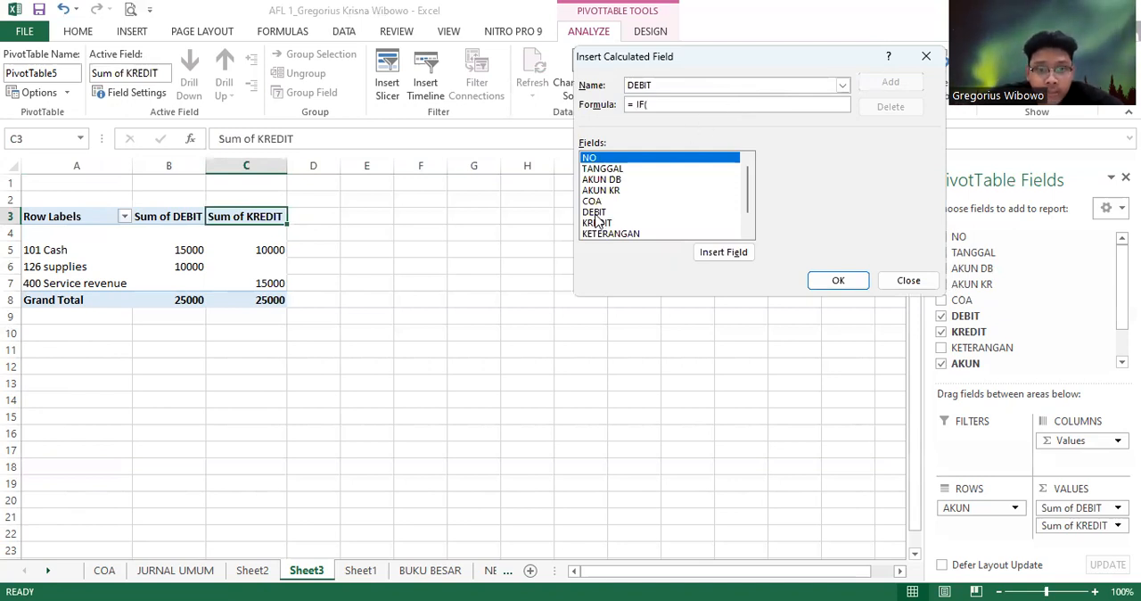
# Complete the calculated field's formula as = IF(DEBIT>KREDIT;DEBIT-KREDIT;0)
pyautogui.click(595, 214)
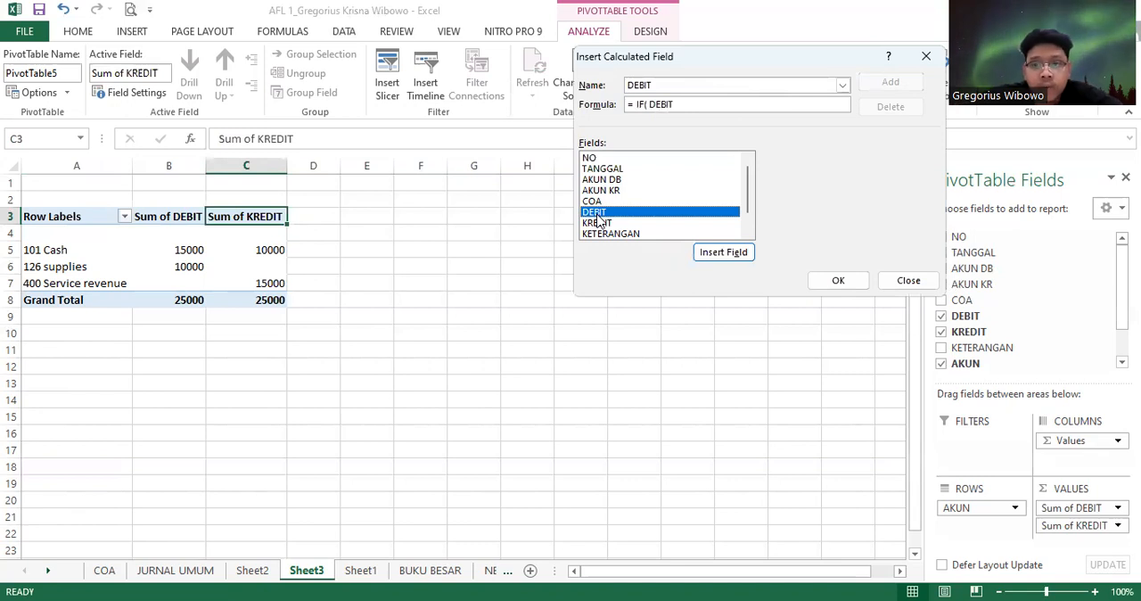
pyautogui.click(693, 105)
pyautogui.write('>')
pyautogui.doubleClick(646, 223)
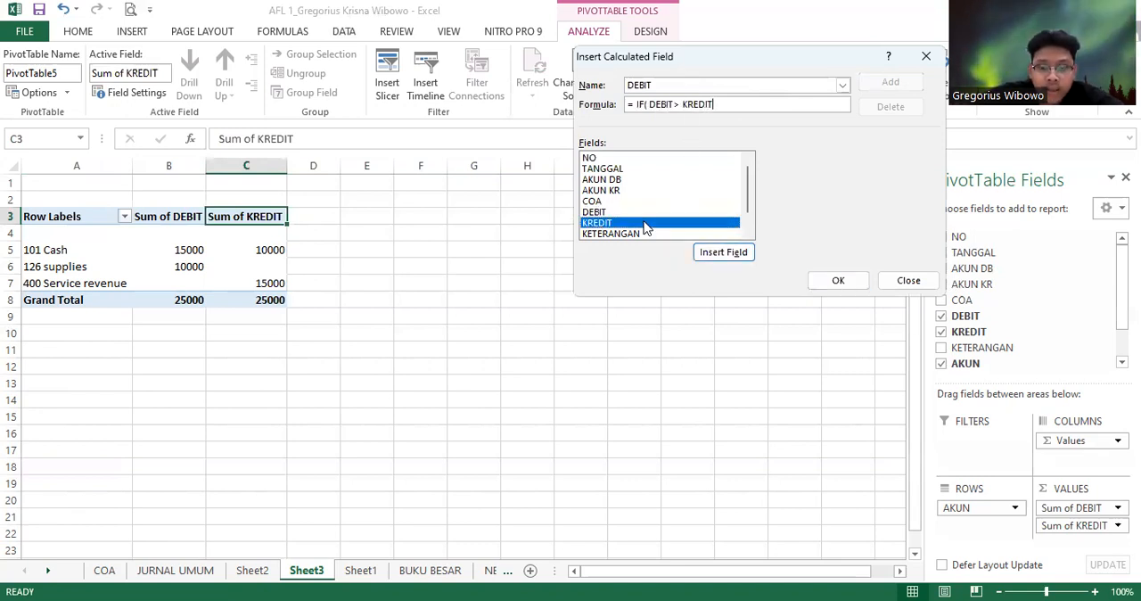
pyautogui.write(';')
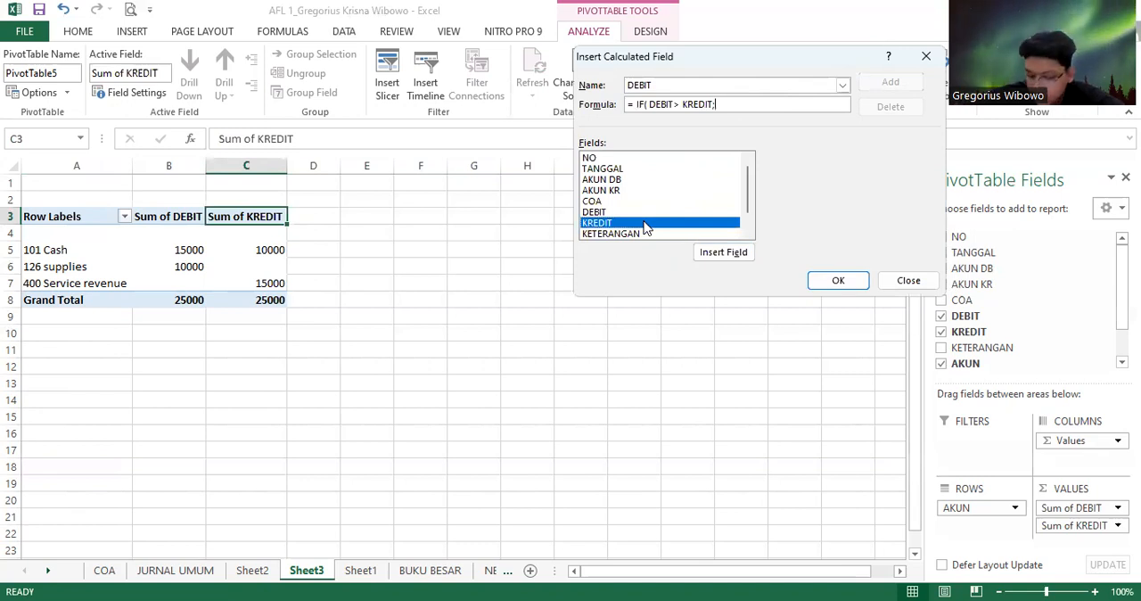
pyautogui.doubleClick(613, 214)
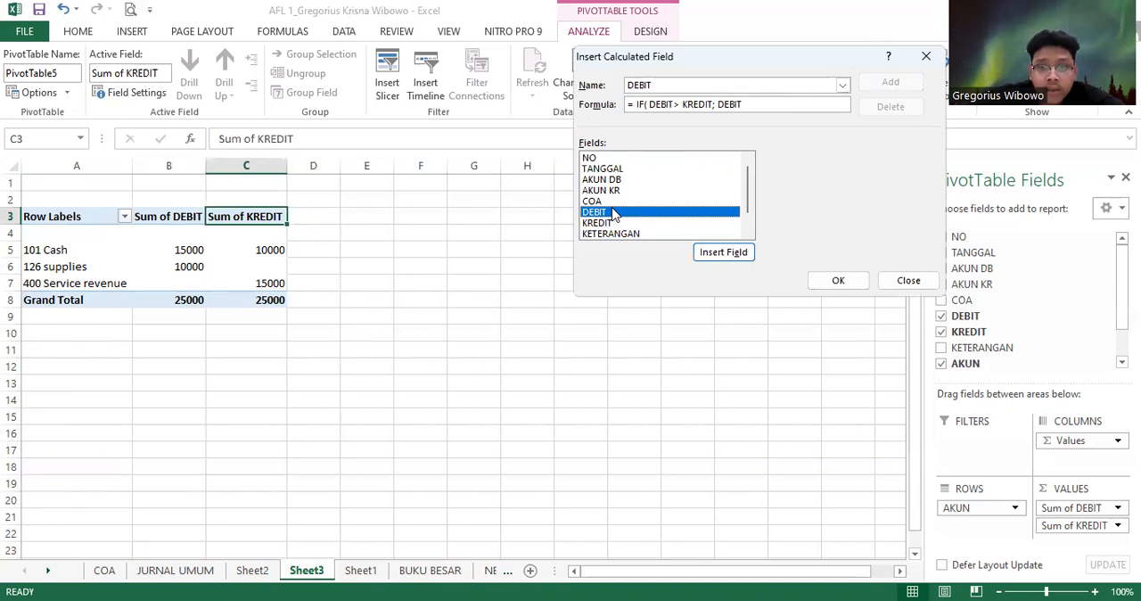
pyautogui.click(788, 104)
pyautogui.write('-')
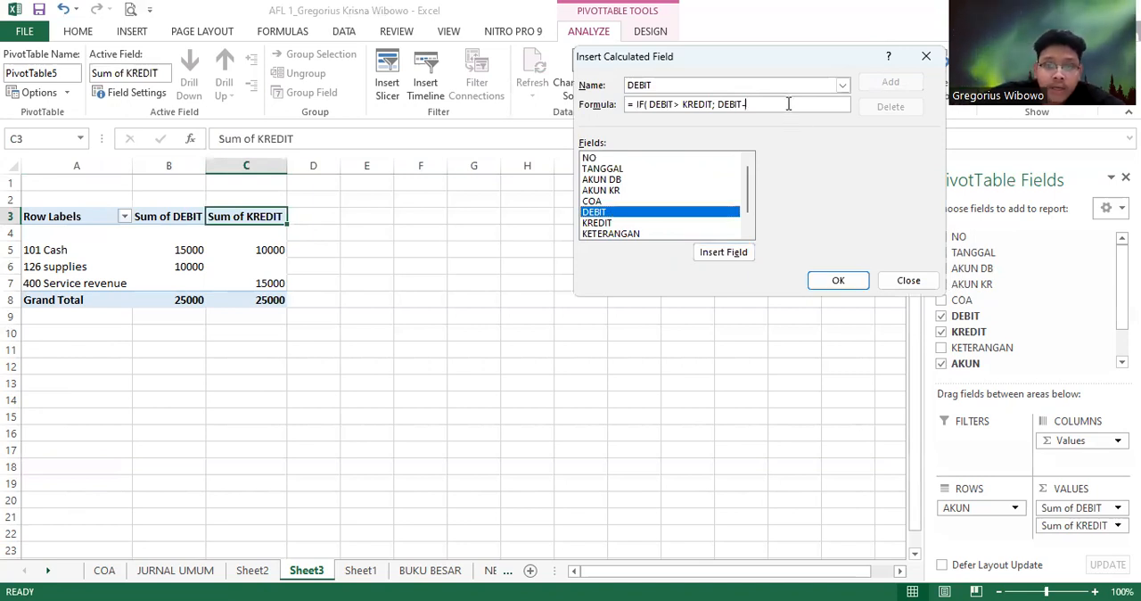
pyautogui.doubleClick(596, 224)
pyautogui.write(';0')
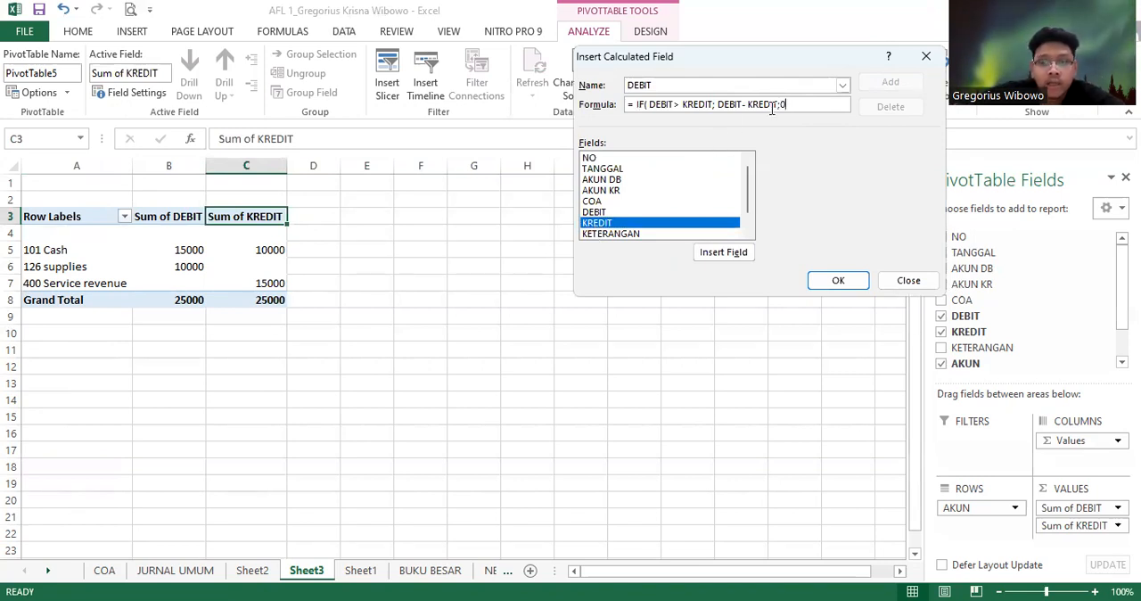
# Try to create the calculated field under the name DEBIT
pyautogui.click(847, 284)
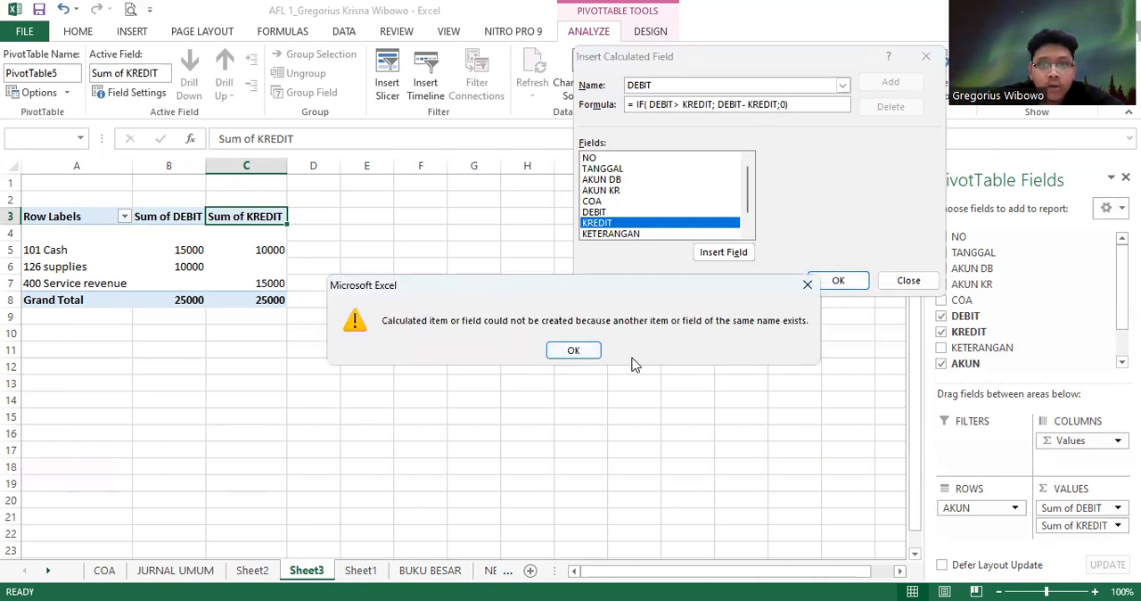
pyautogui.click(574, 351)
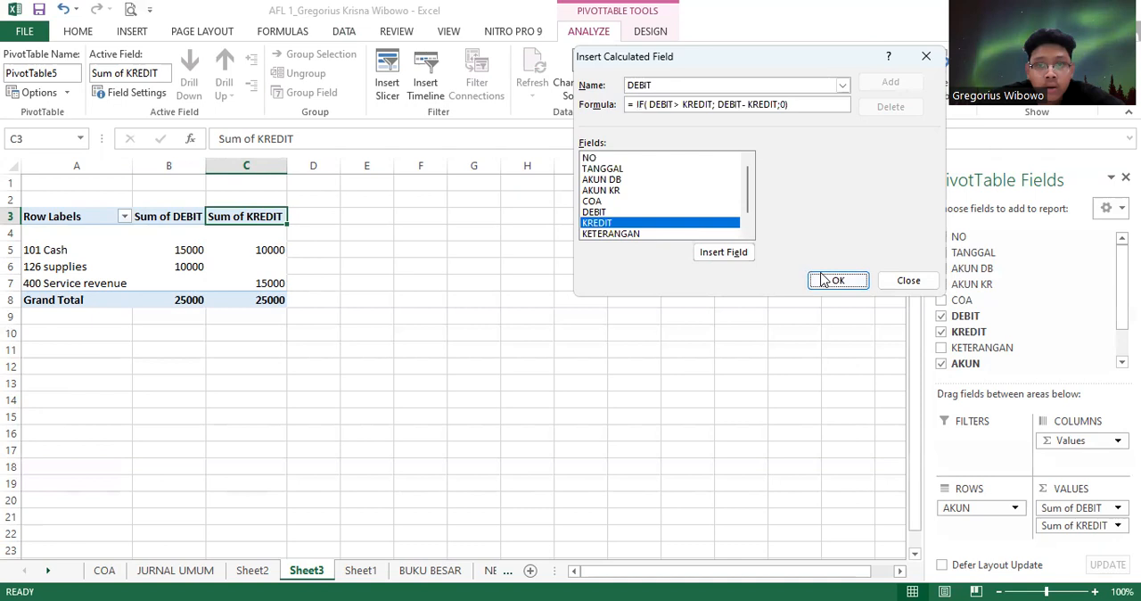
pyautogui.click(836, 280)
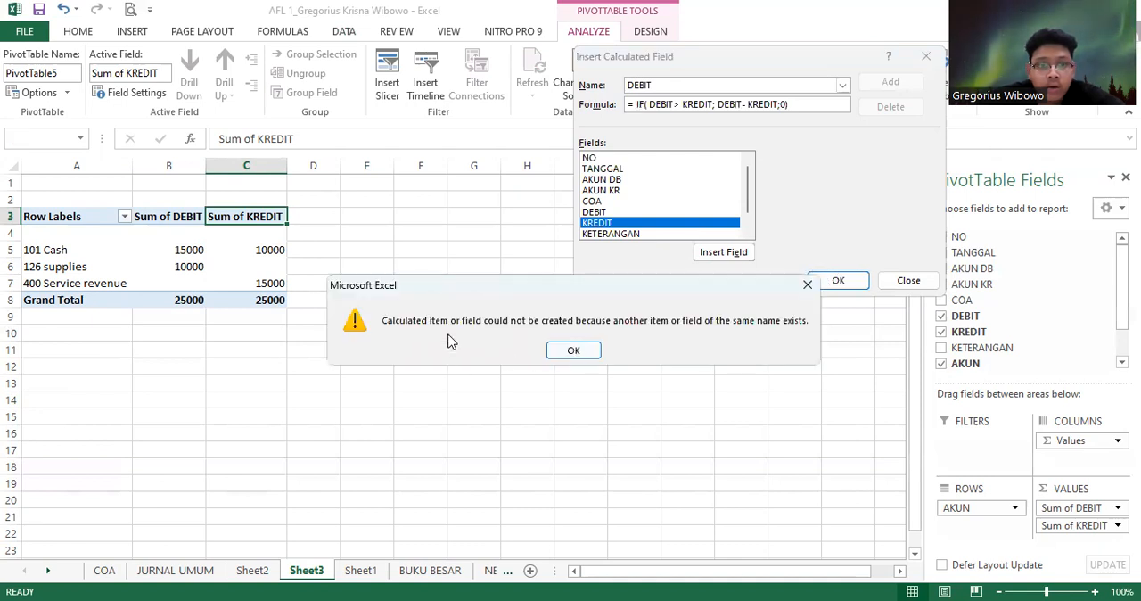
pyautogui.click(573, 350)
# Rename the calculated field DB and add it to the PivotTable
pyautogui.click(713, 85)
pyautogui.press('BackSpace')
pyautogui.press('BackSpace')
pyautogui.press('BackSpace')
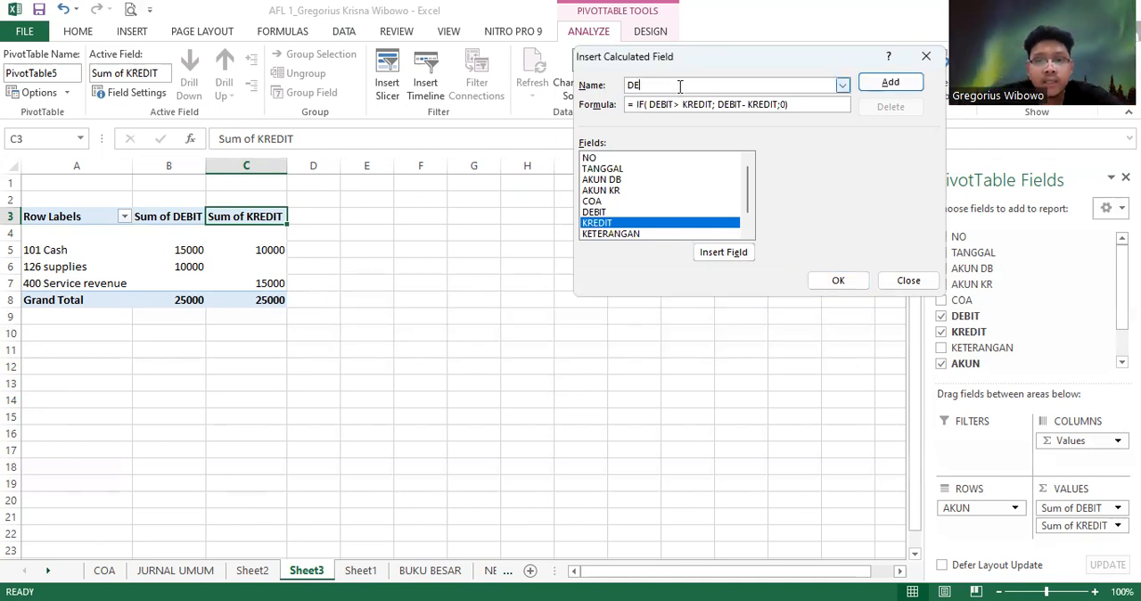
pyautogui.click(835, 280)
pyautogui.click(312, 219)
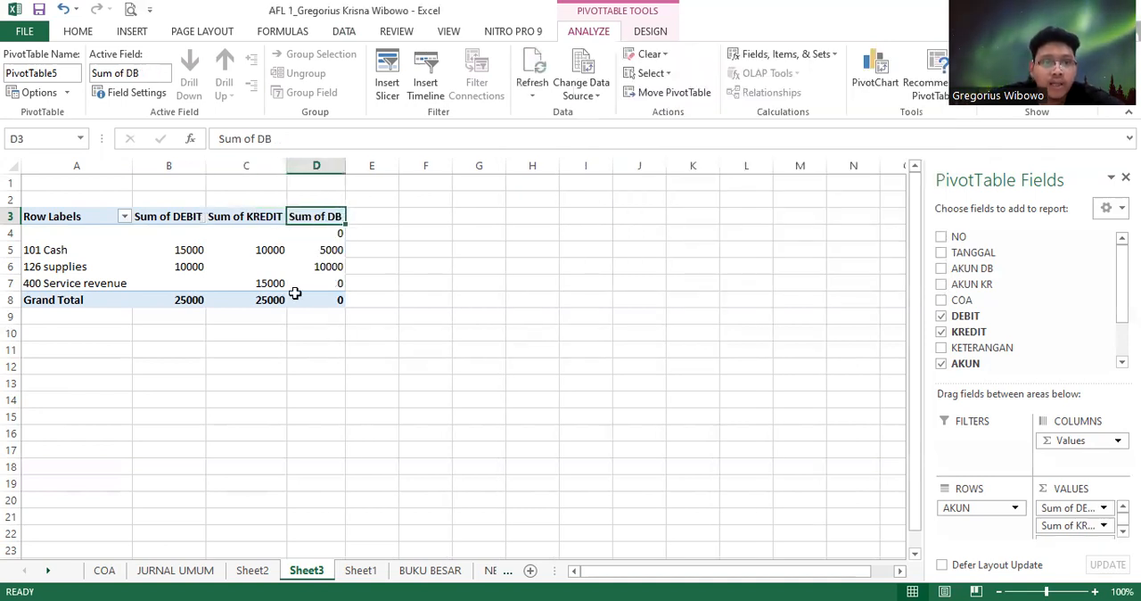
pyautogui.click(339, 301)
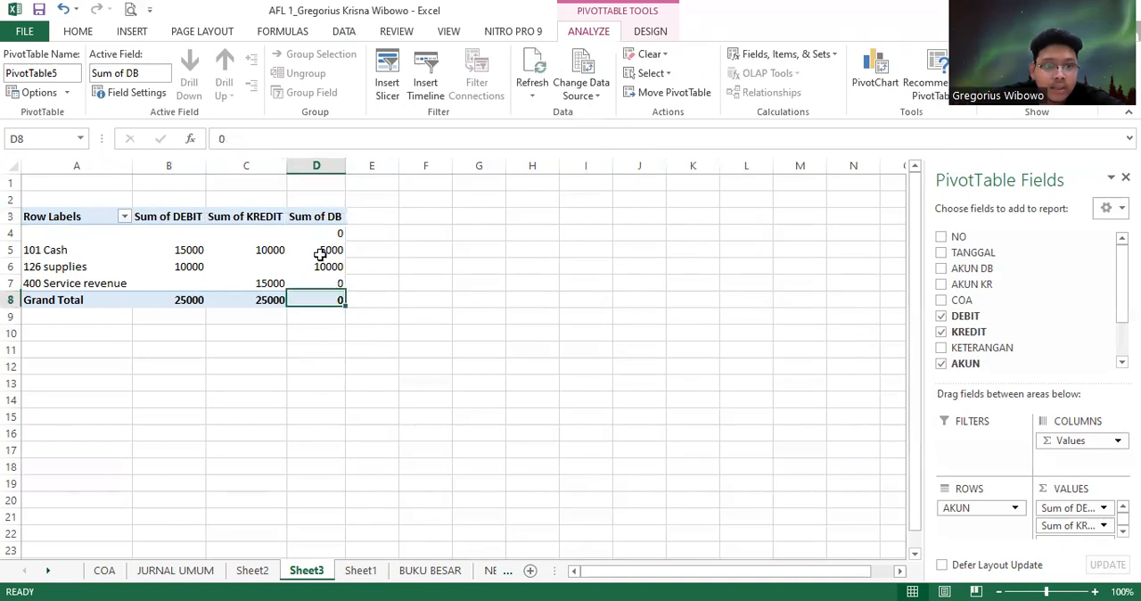
pyautogui.click(319, 236)
pyautogui.click(321, 250)
pyautogui.click(323, 264)
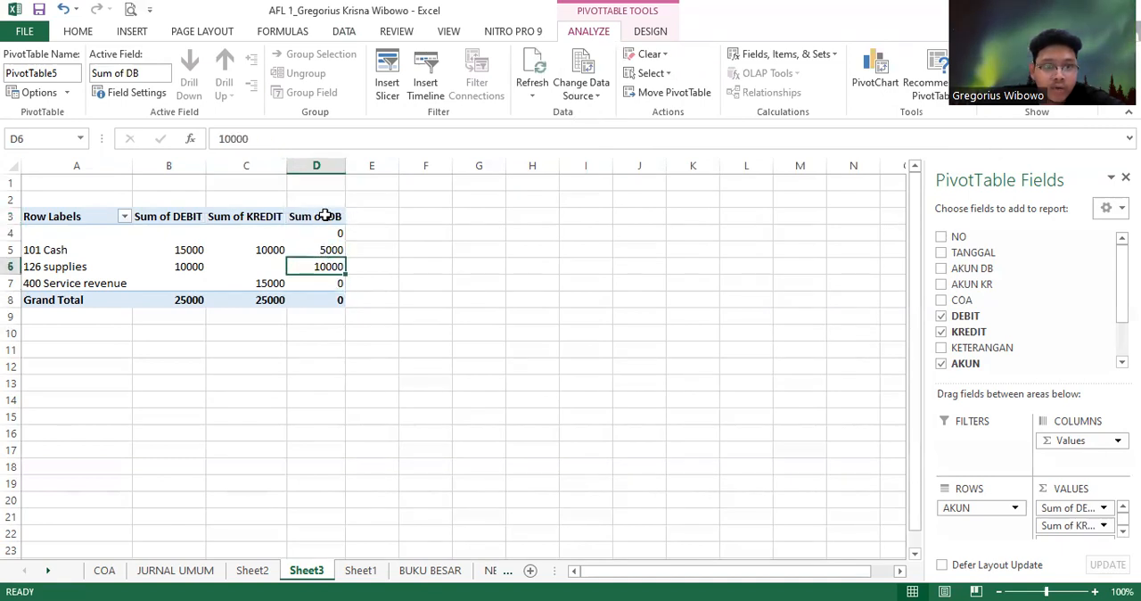
# Start a second calculated field named KR, with a formula that opens with = IF(KREDIT>DEBIT
pyautogui.click(326, 217)
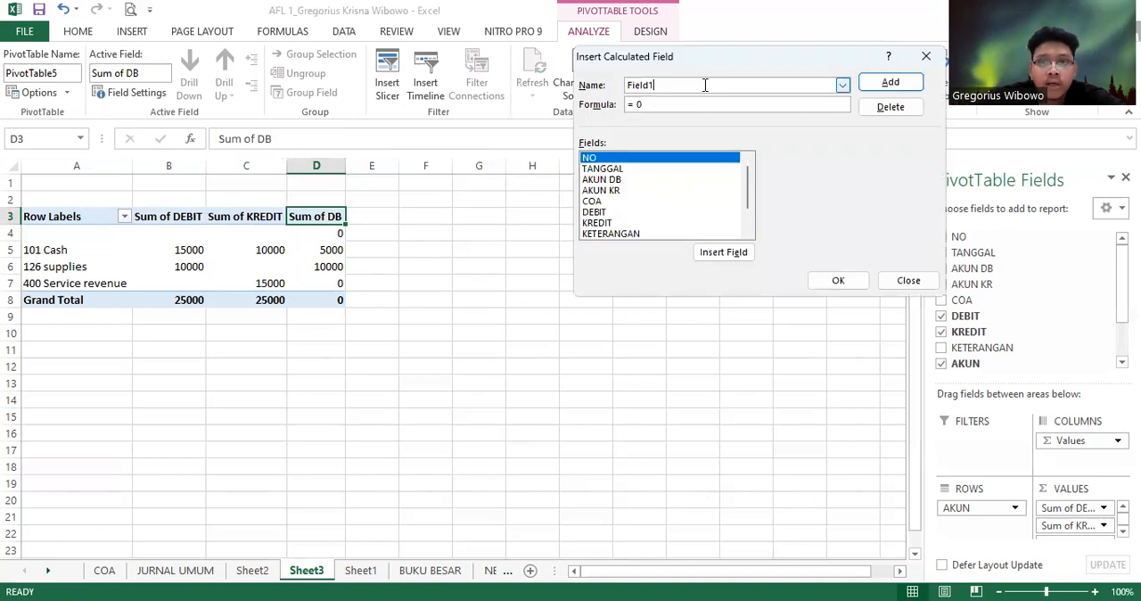
pyautogui.press('BackSpace')
pyautogui.press('BackSpace')
pyautogui.write('KR')
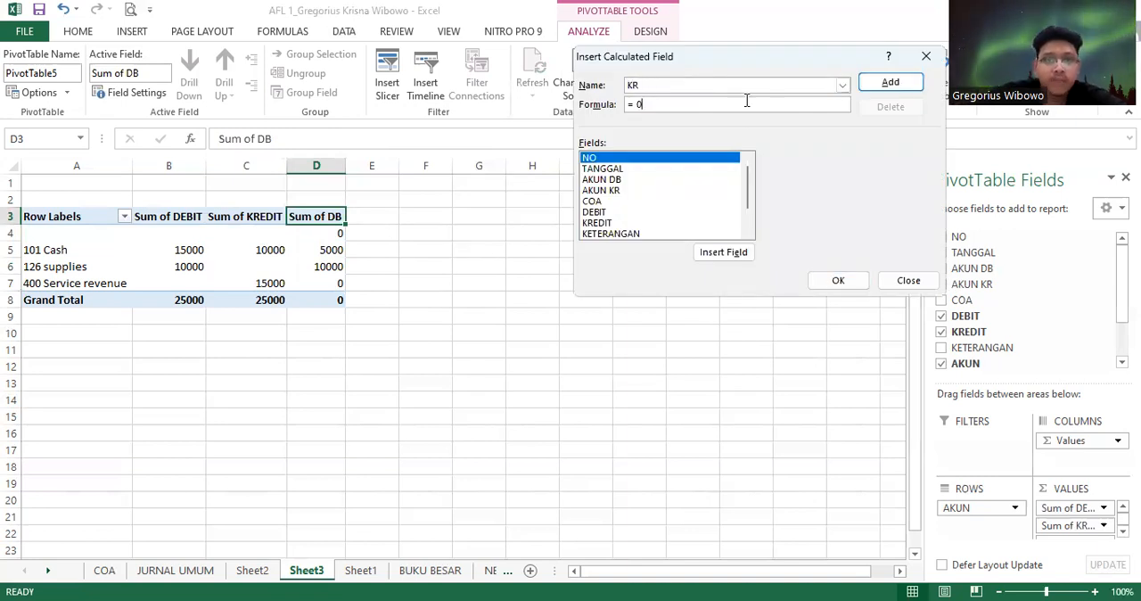
pyautogui.doubleClick(603, 223)
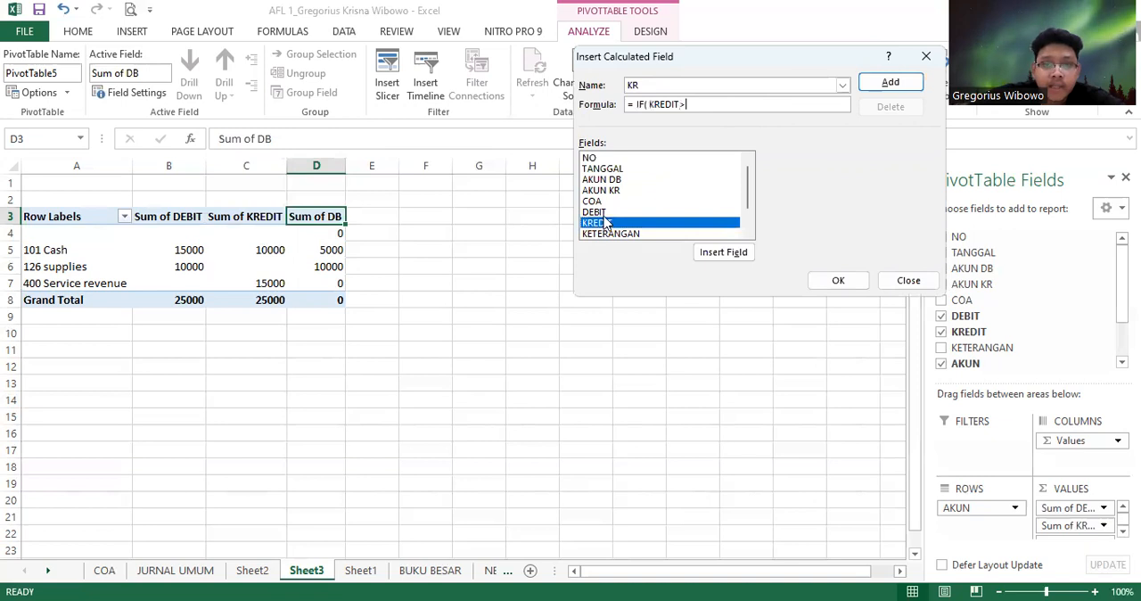
pyautogui.write('>')
pyautogui.doubleClick(604, 213)
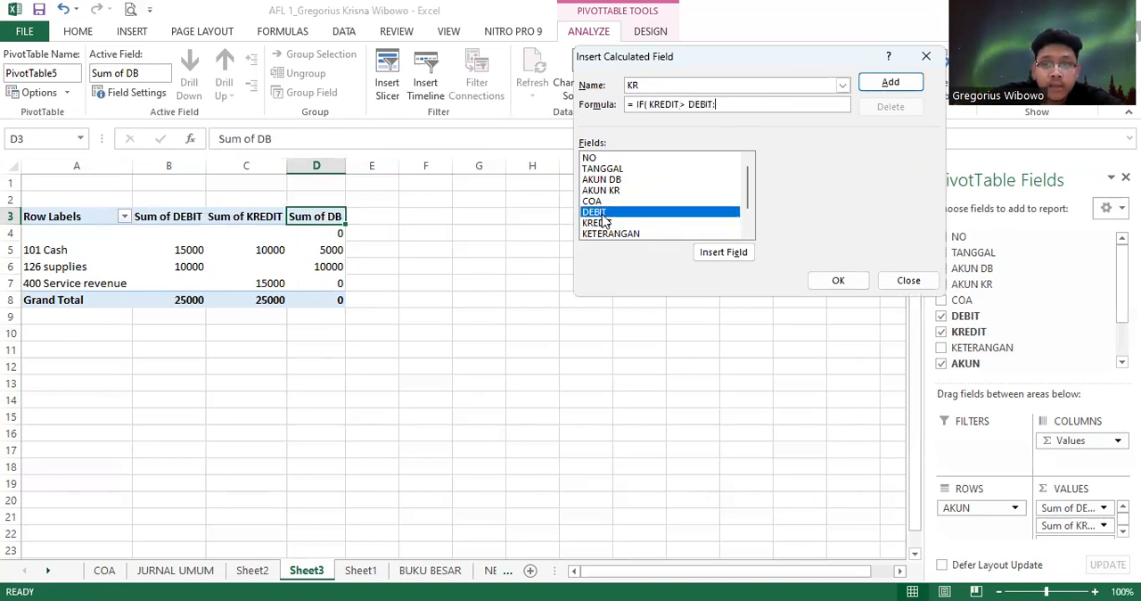
# Complete the KR formula as = IF(KREDIT>DEBIT;KREDIT-DEBIT;0) and add the field to the PivotTable
pyautogui.write(';')
pyautogui.doubleClick(603, 223)
pyautogui.write('-')
pyautogui.doubleClick(603, 213)
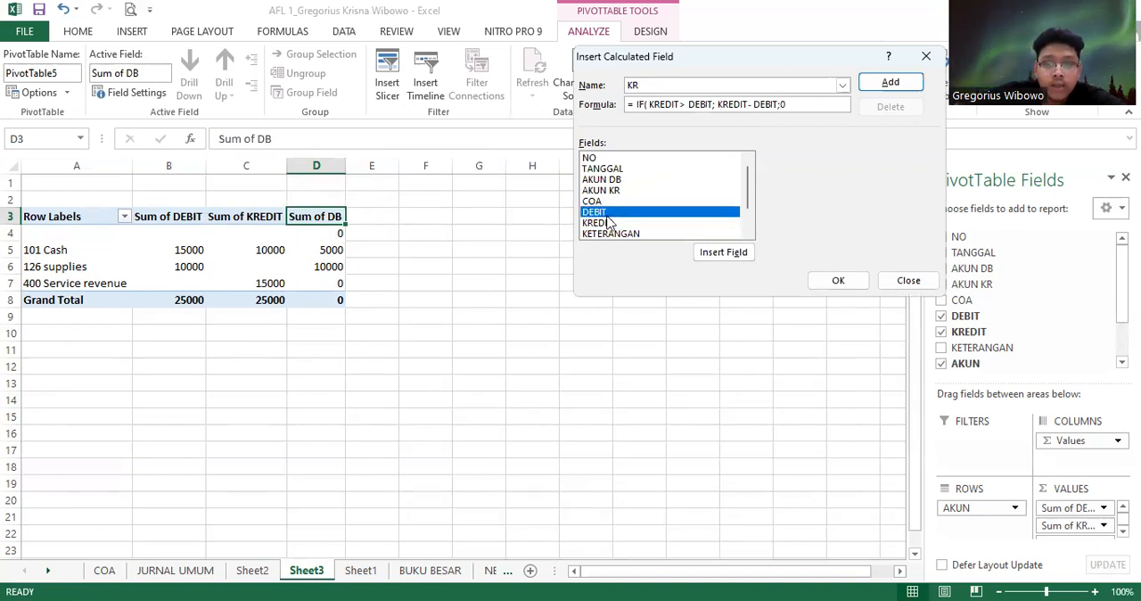
pyautogui.write(';0)')
pyautogui.click(828, 283)
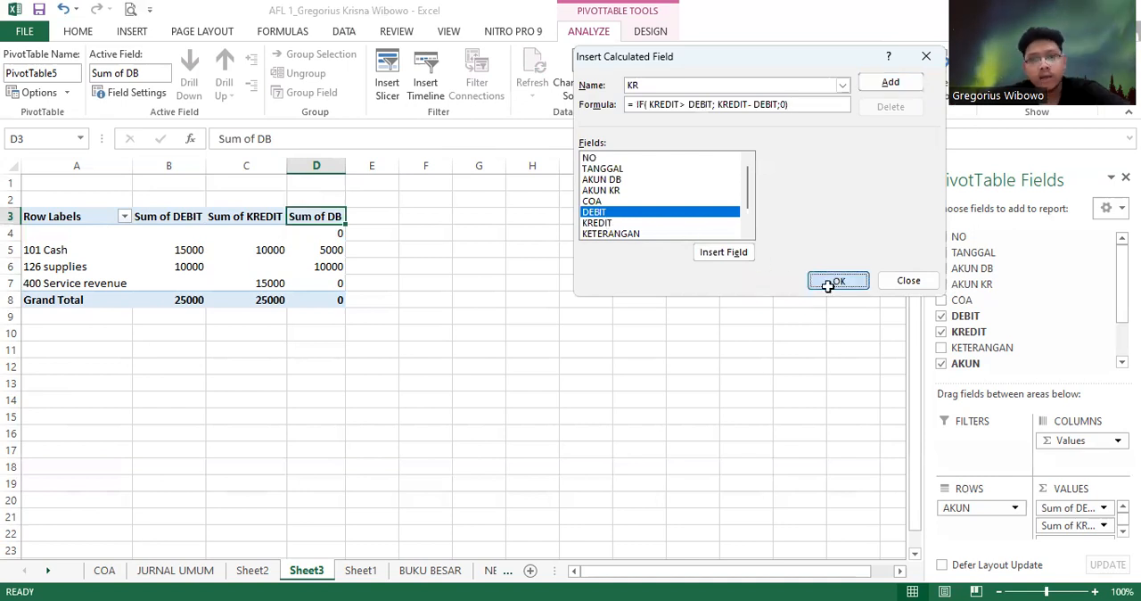
# Examine the calculated DB and KR values for the accounts and the grand total row
pyautogui.click(396, 300)
pyautogui.press('Up')
pyautogui.press('Up')
pyautogui.press('Up')
pyautogui.press('Up')
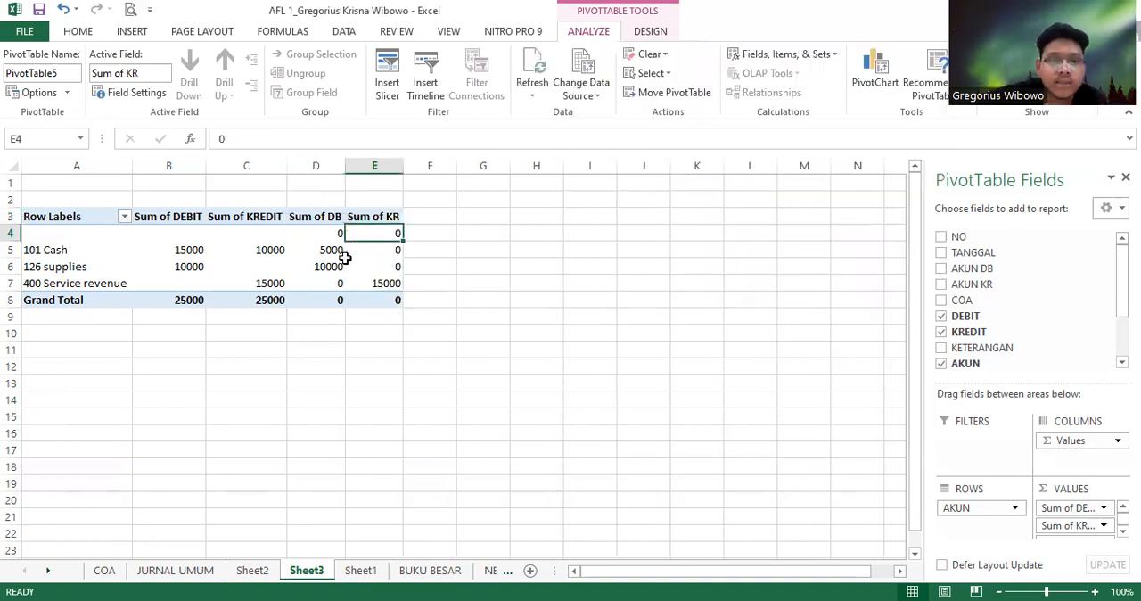
pyautogui.press('Left')
pyautogui.press('Right')
pyautogui.press('Left')
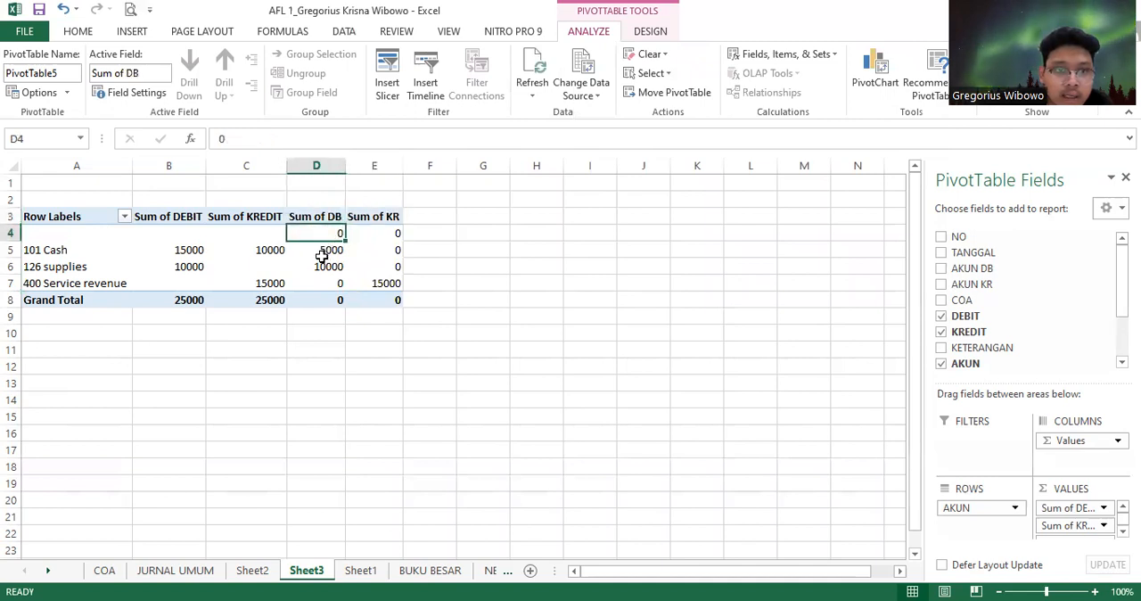
pyautogui.moveTo(412, 248); pyautogui.dragTo(316, 217)
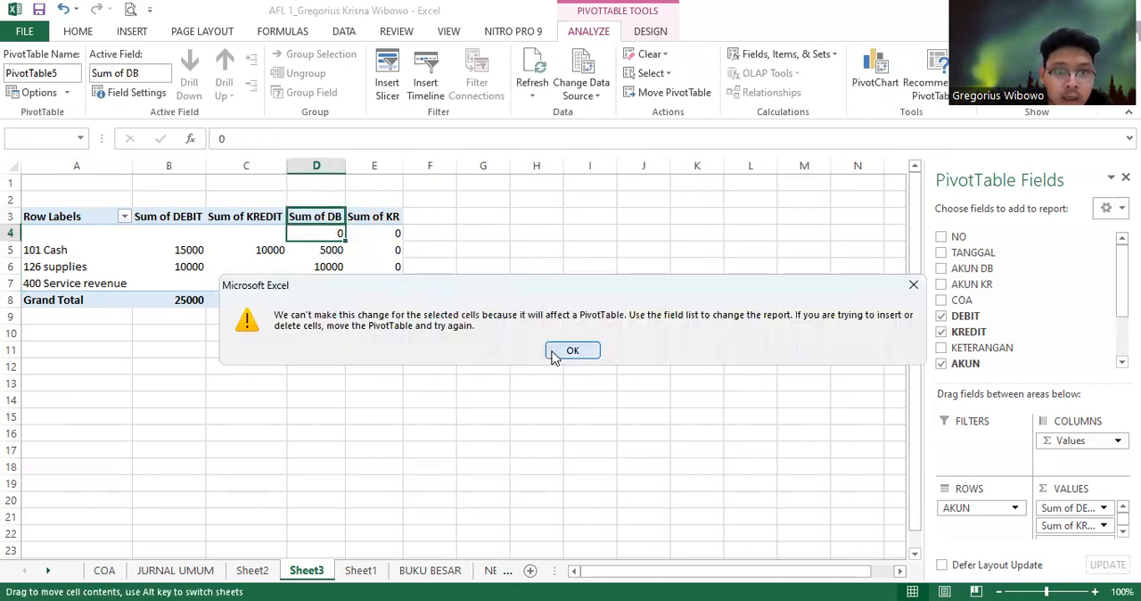
pyautogui.click(572, 351)
# Hide columns B and C, which hold Sum of DEBIT and Sum of KREDIT
pyautogui.click(192, 164)
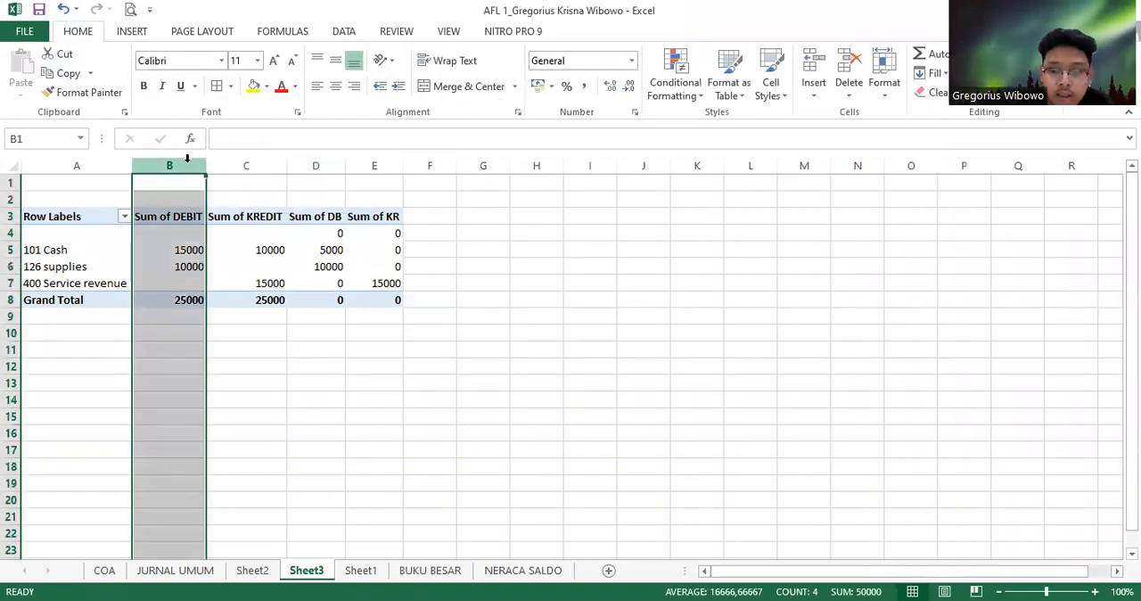
pyautogui.moveTo(187, 158); pyautogui.dragTo(249, 192)
pyautogui.rightClick(250, 192)
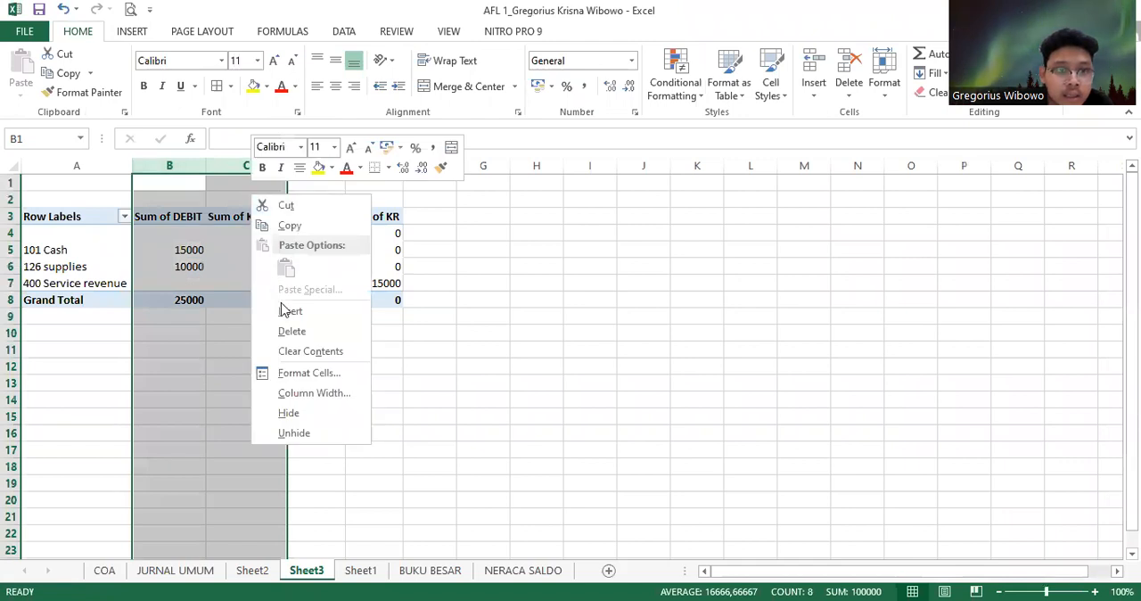
pyautogui.click(289, 414)
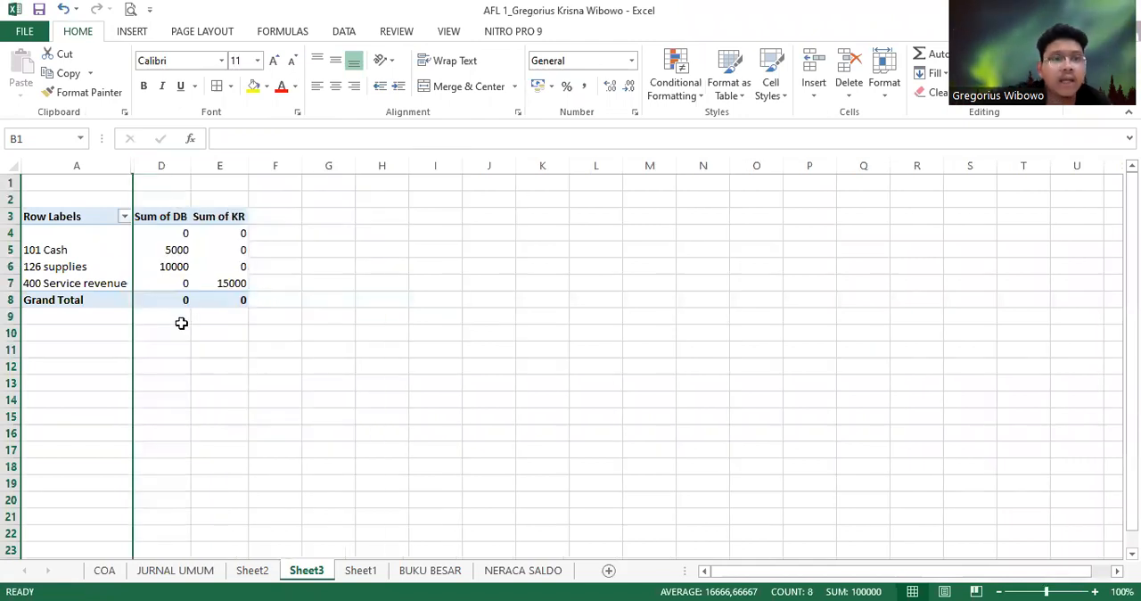
# Total the DB balances in cell D9, below the PivotTable, with =SUM(D4:D7)
pyautogui.click(178, 318)
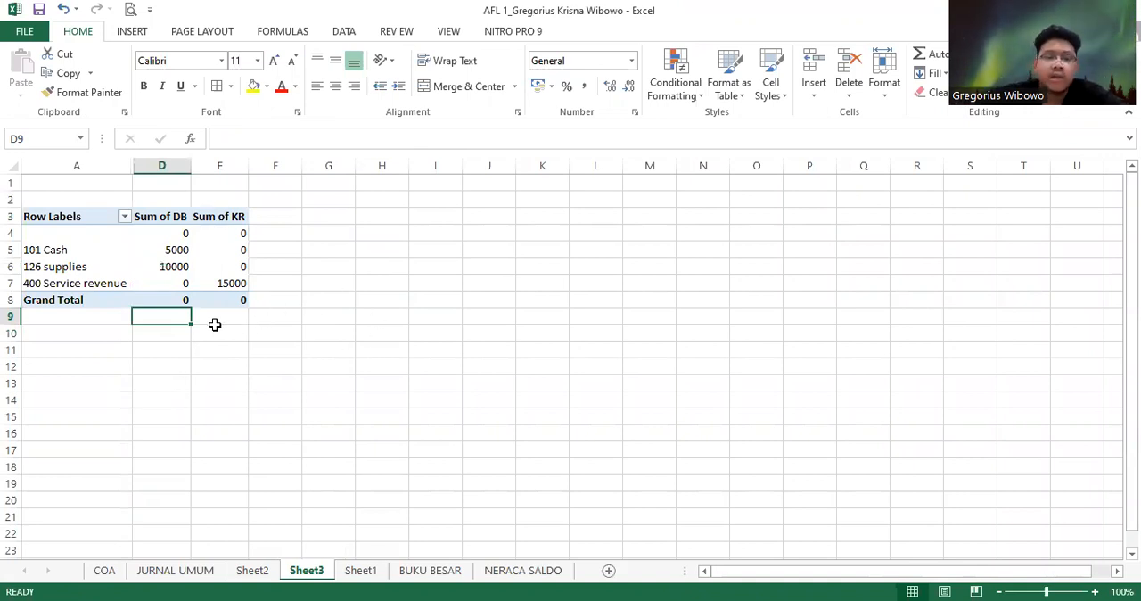
pyautogui.press('Up')
pyautogui.press('Up')
pyautogui.press('Up')
pyautogui.press('Up')
pyautogui.press('Down')
pyautogui.press('Down')
pyautogui.press('Down')
pyautogui.press('Down')
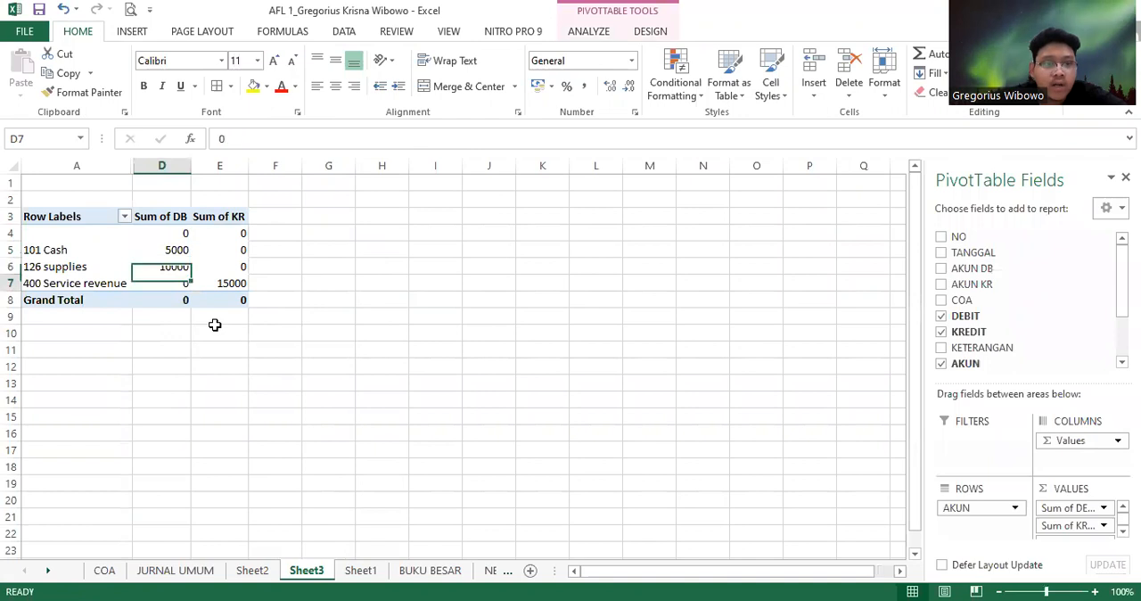
pyautogui.write('=')
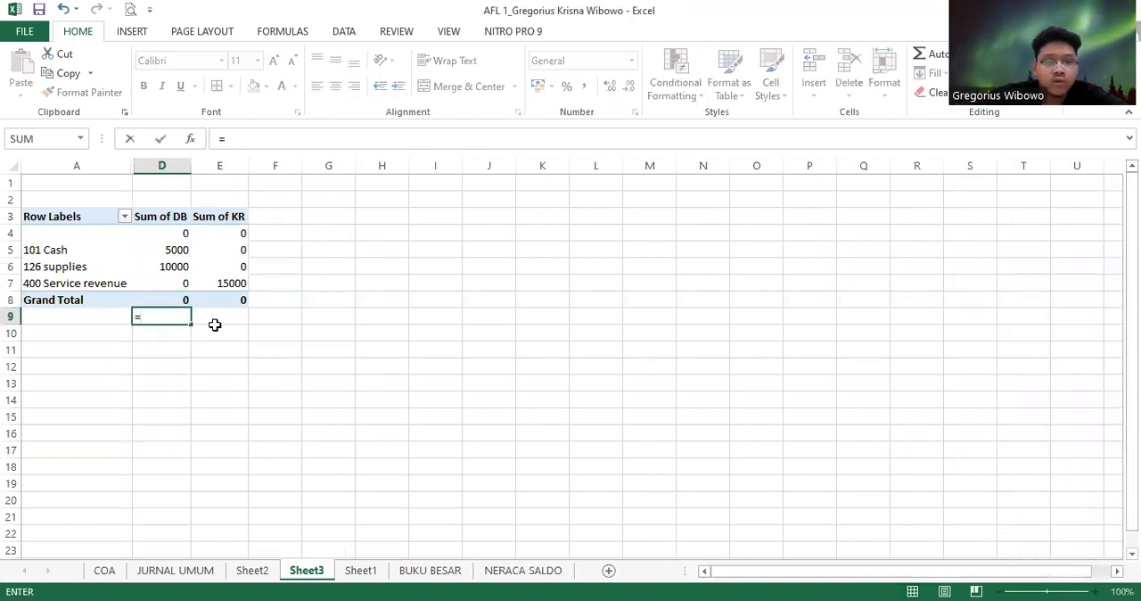
pyautogui.write('S')
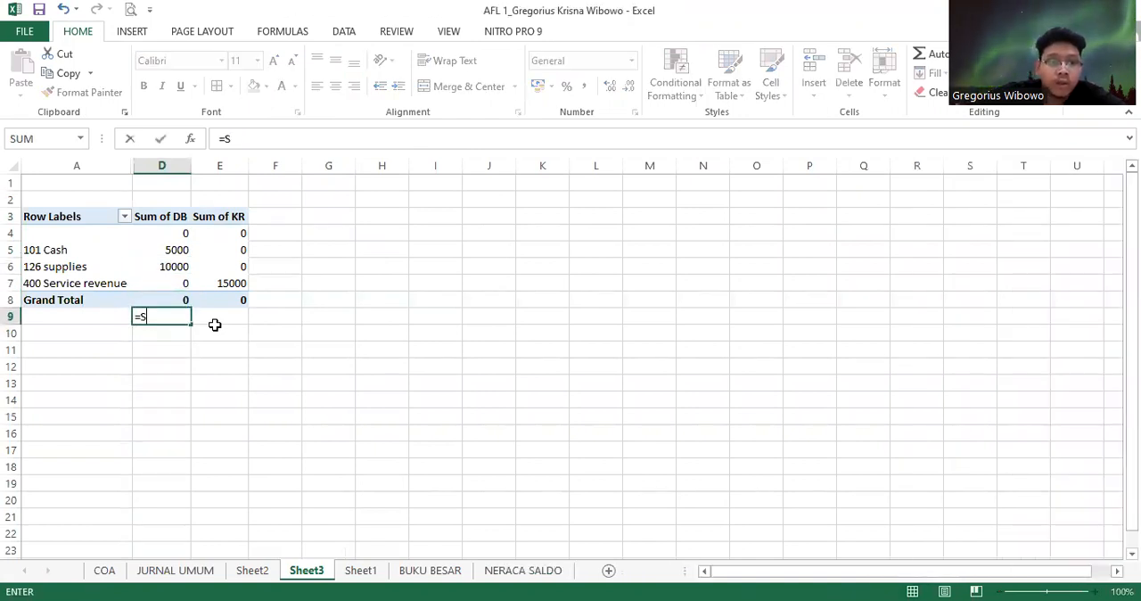
pyautogui.write('UM(')
pyautogui.press('Up')
pyautogui.press('Up')
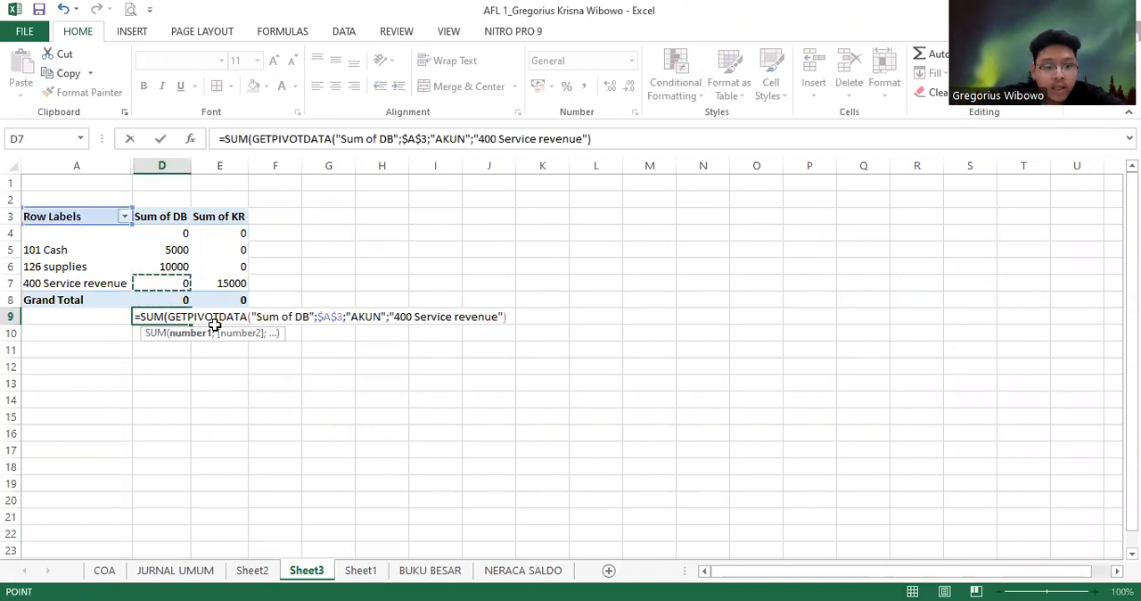
pyautogui.hotkey('shift', 'Up')
pyautogui.hotkey('shift', 'Up')
pyautogui.hotkey('shift', 'Up')
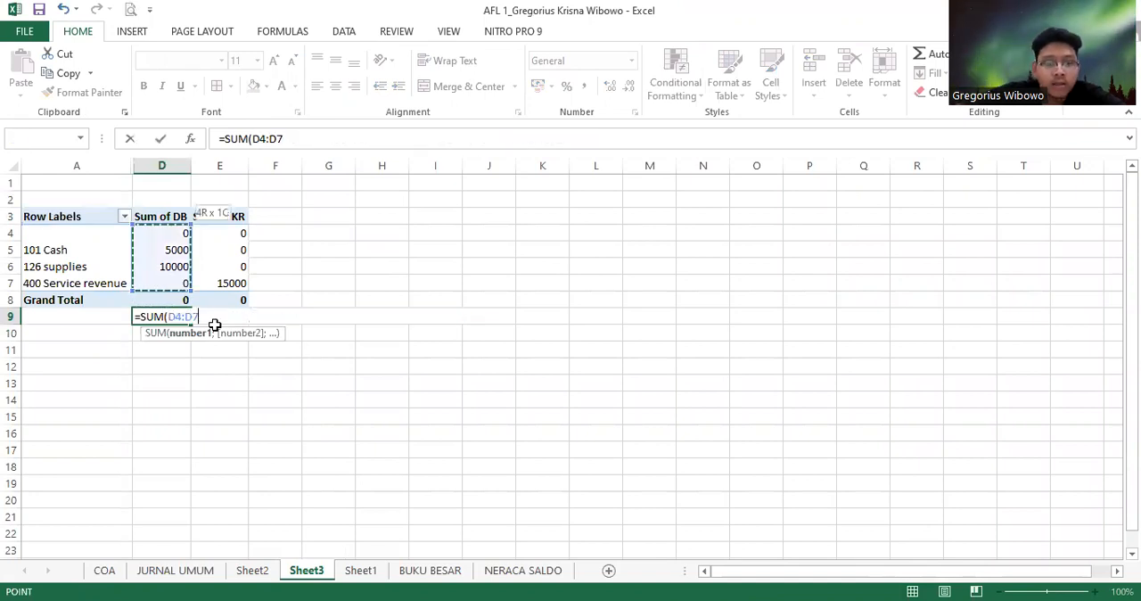
pyautogui.press('Return')
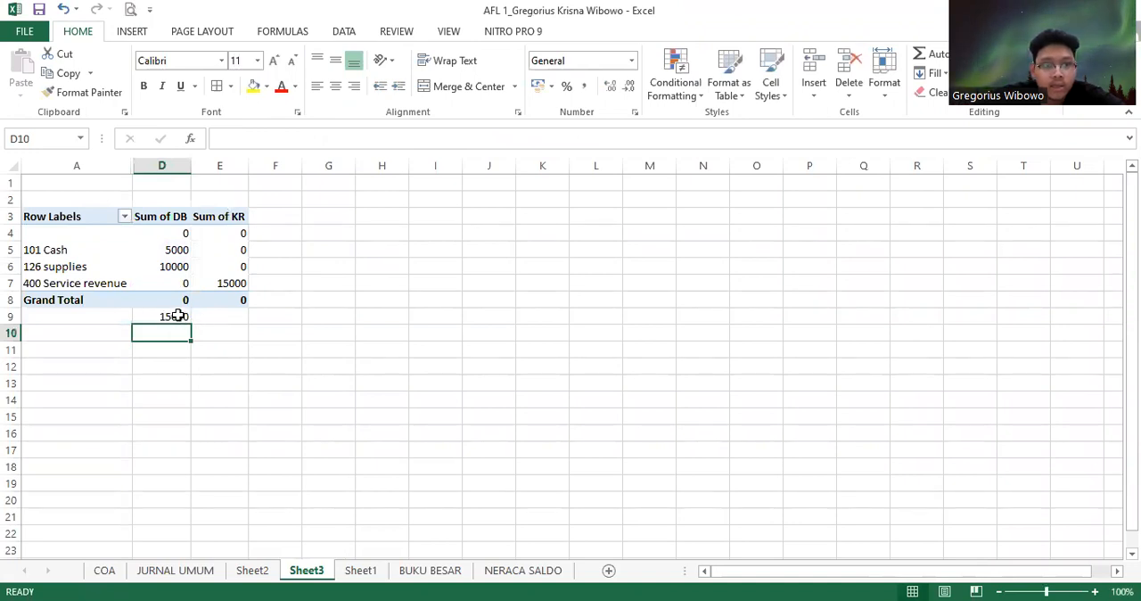
# Copy the total formula from D9 to E9 to sum the KR balances
pyautogui.click(178, 316)
pyautogui.hotkey('ctrl', 'c')
pyautogui.click(214, 318)
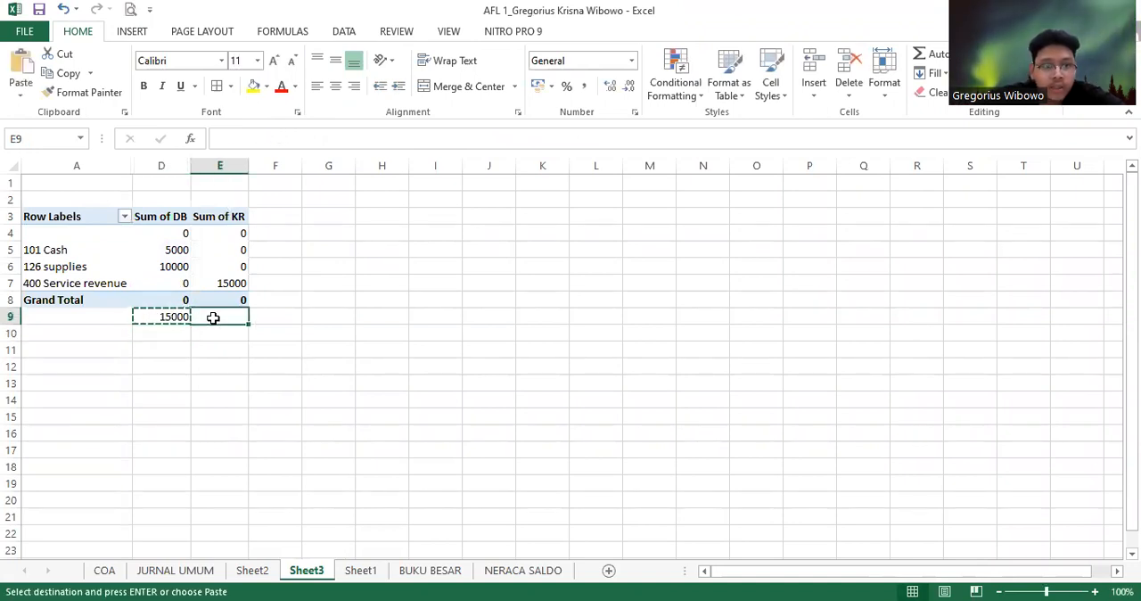
pyautogui.press('Return')
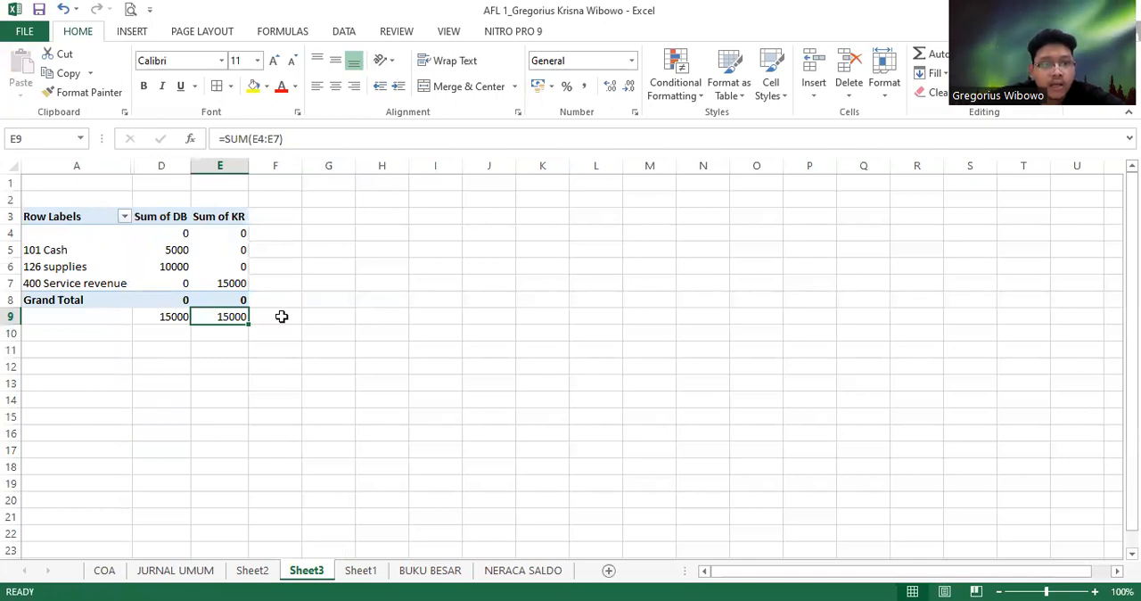
# Label the new total row Grand Total in cell A9
pyautogui.click(82, 300)
pyautogui.click(77, 315)
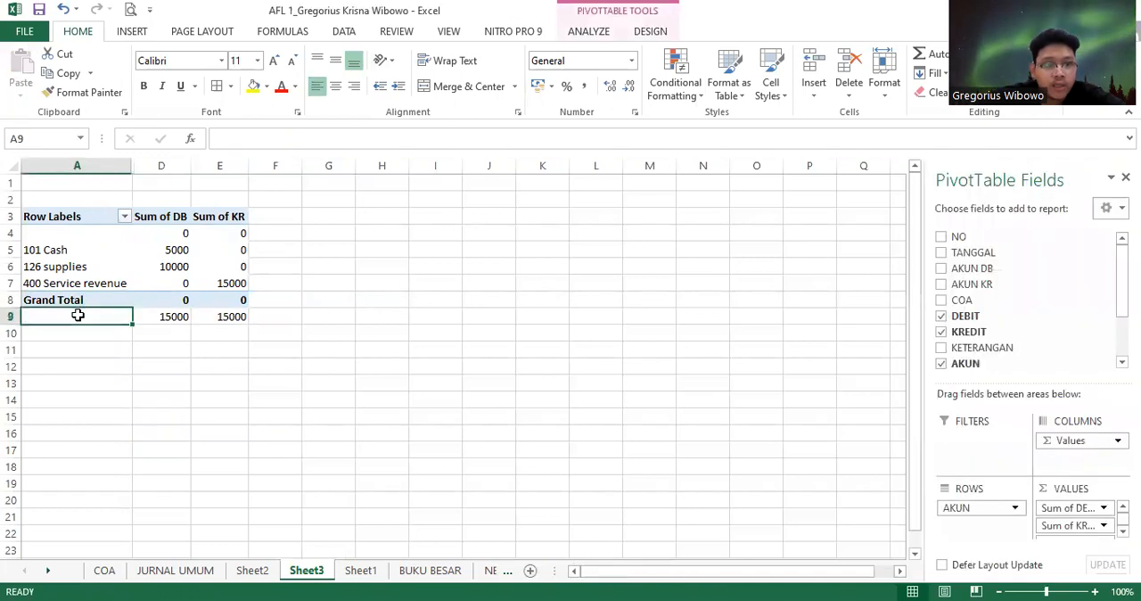
pyautogui.write('g')
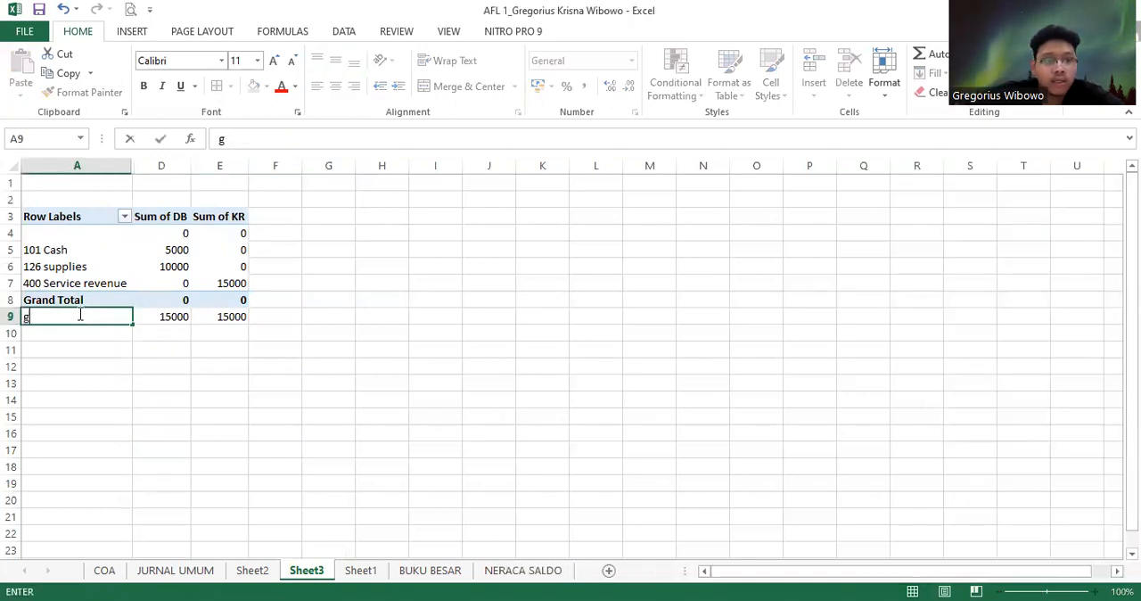
pyautogui.write('Grand')
pyautogui.press('Tab')
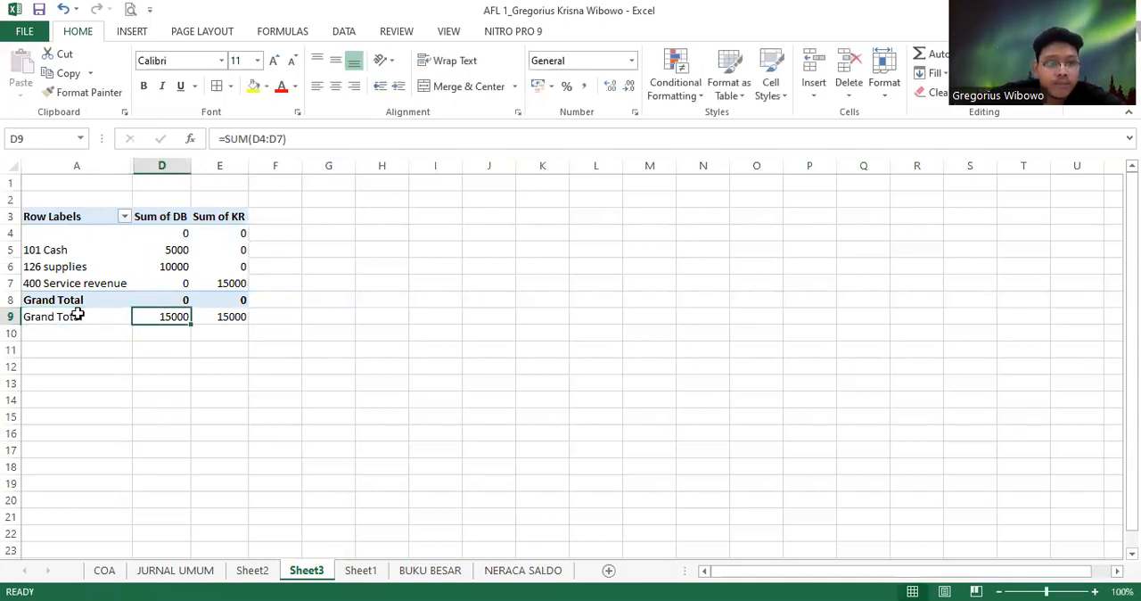
# Fill the total row A9:E9 with the lightest theme blue and make the A9 label bold
pyautogui.click(77, 315)
pyautogui.hotkey('shift', 'Right')
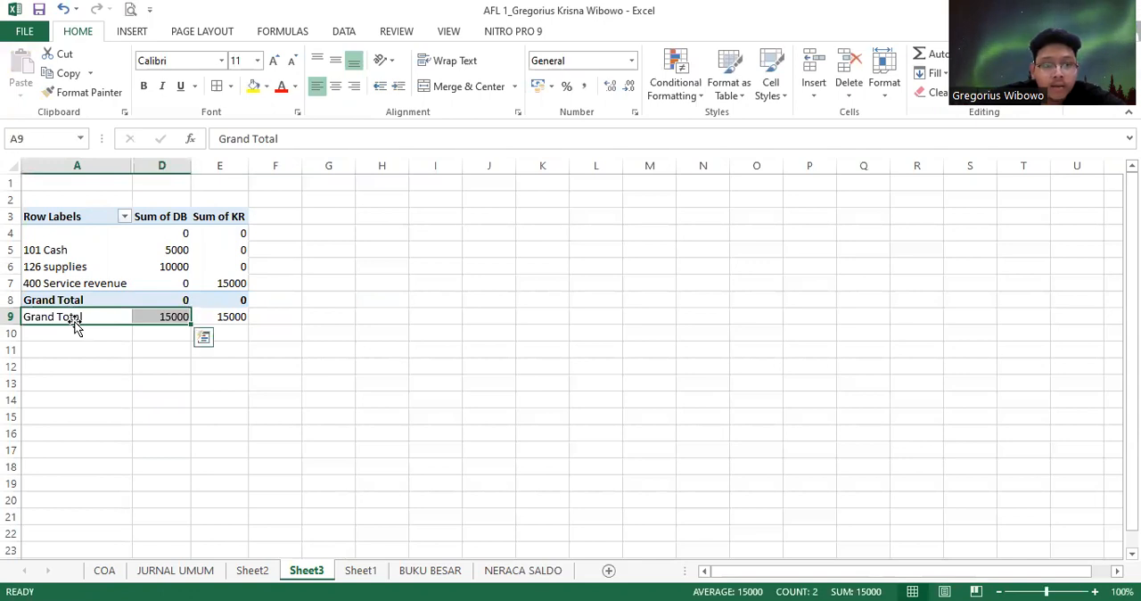
pyautogui.hotkey('shift', 'Right')
pyautogui.click(266, 89)
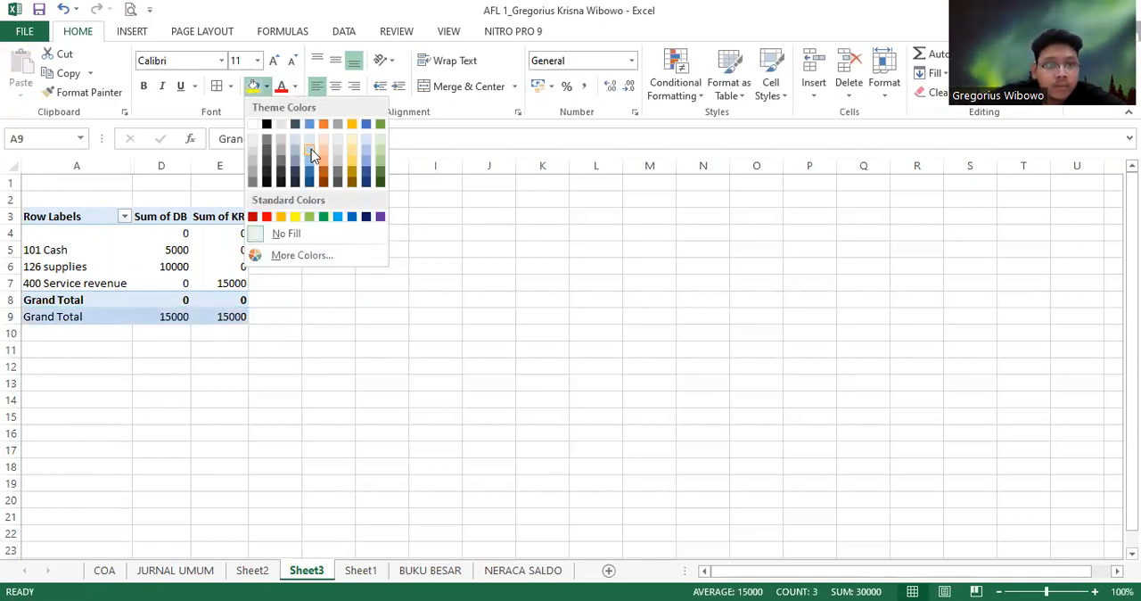
pyautogui.click(312, 140)
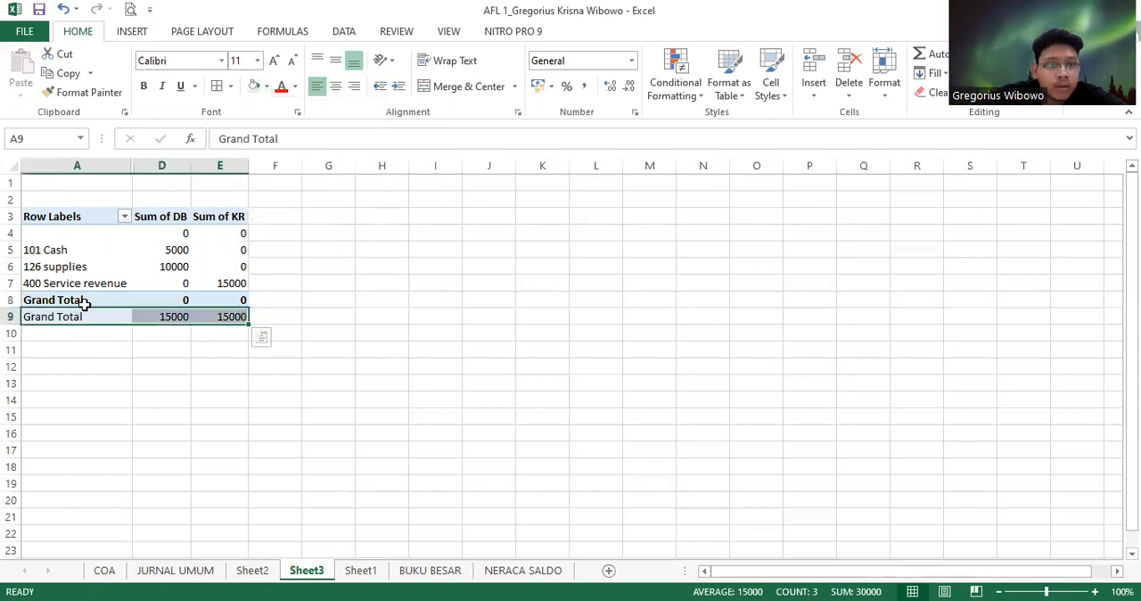
pyautogui.click(79, 316)
pyautogui.click(143, 86)
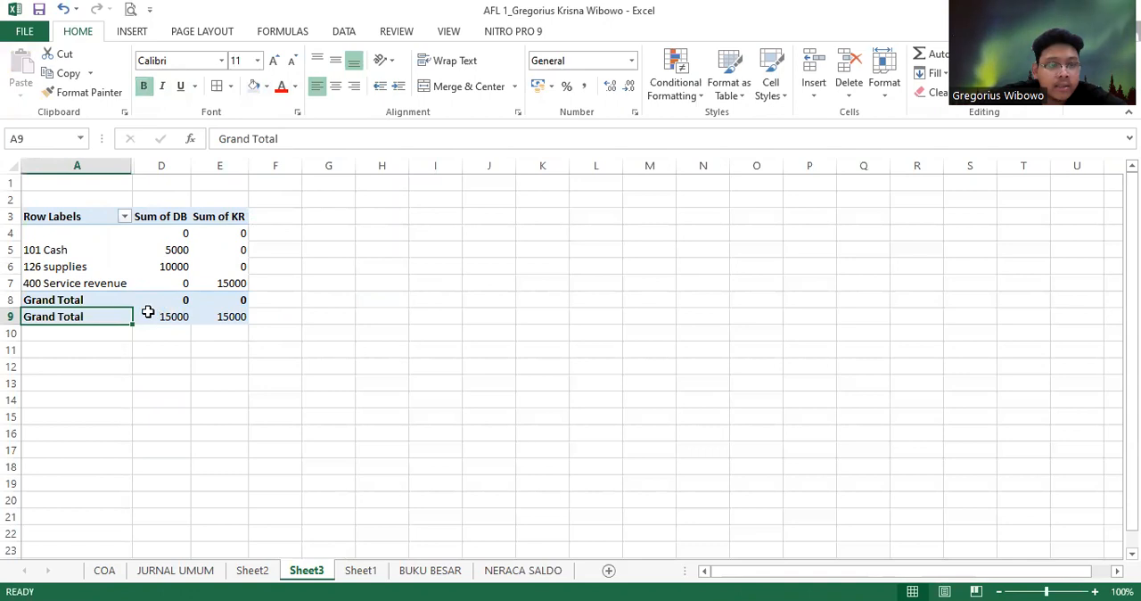
# Hide row 8, which holds the PivotTable's own Grand Total
pyautogui.click(99, 300)
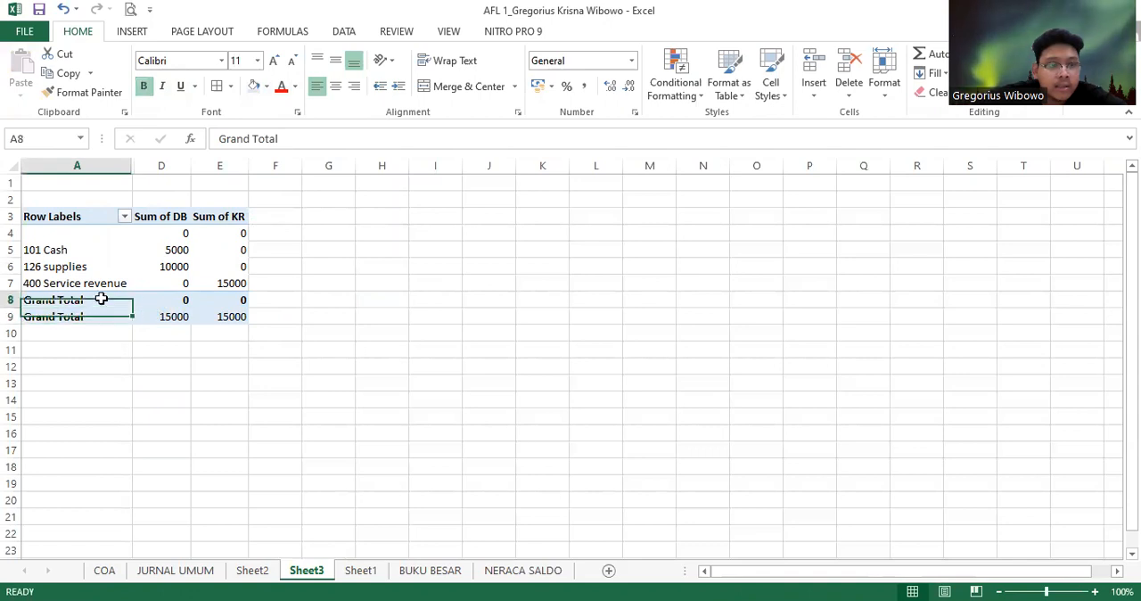
pyautogui.click(11, 299)
pyautogui.rightClick(13, 300)
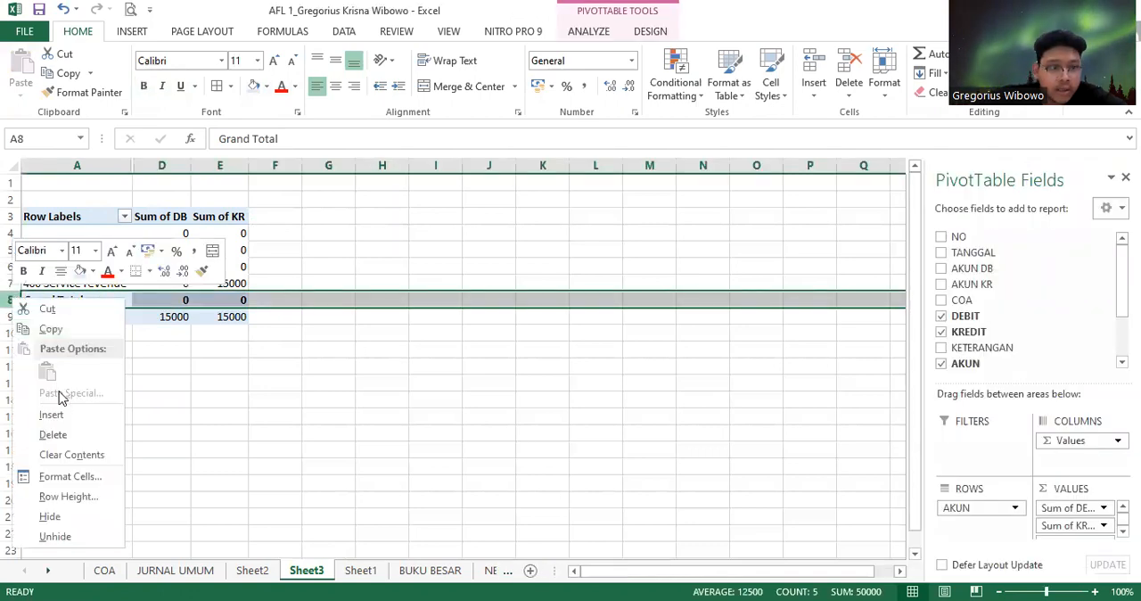
pyautogui.click(86, 516)
pyautogui.click(193, 332)
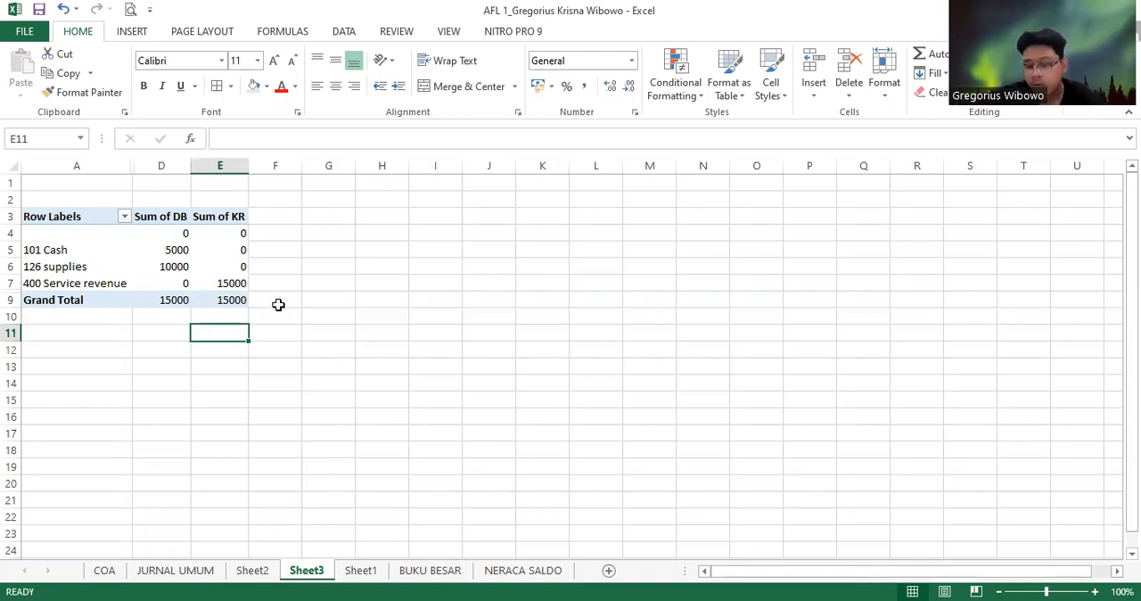
# Compare the trial balance's debit total with the Sum of SALDO balances in the Cash, supplies and Service revenue ledgers on Sheet2
pyautogui.click(177, 298)
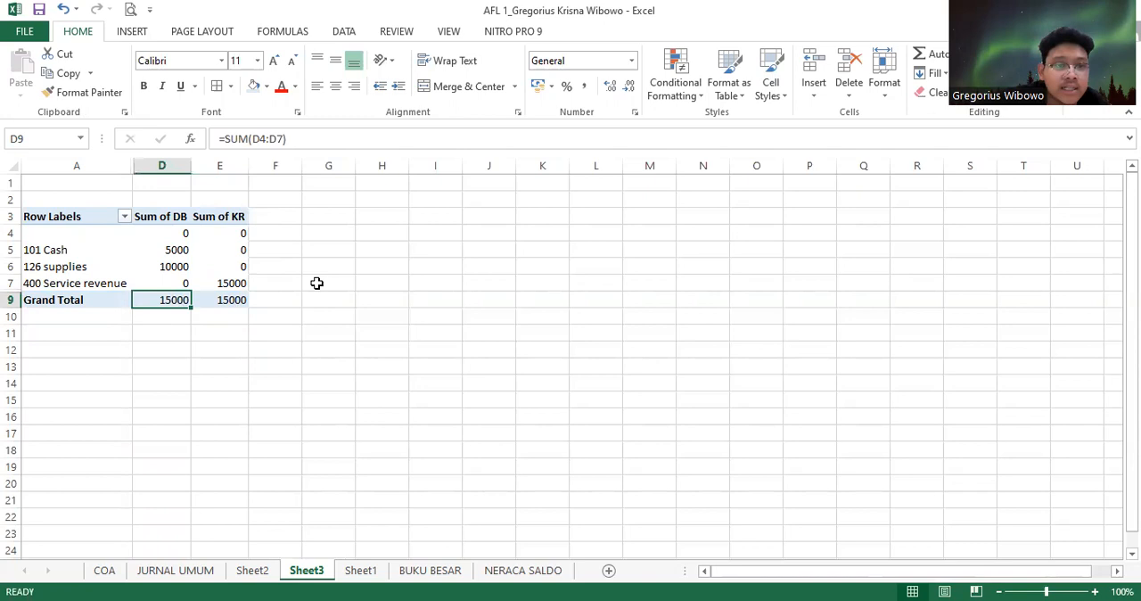
pyautogui.click(252, 570)
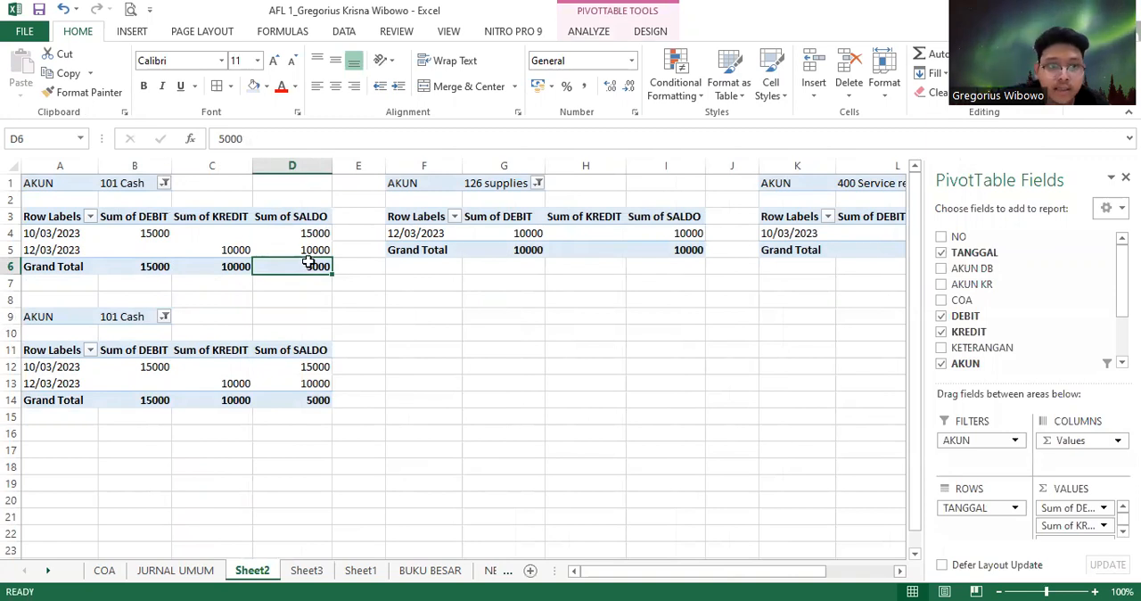
pyautogui.click(681, 254)
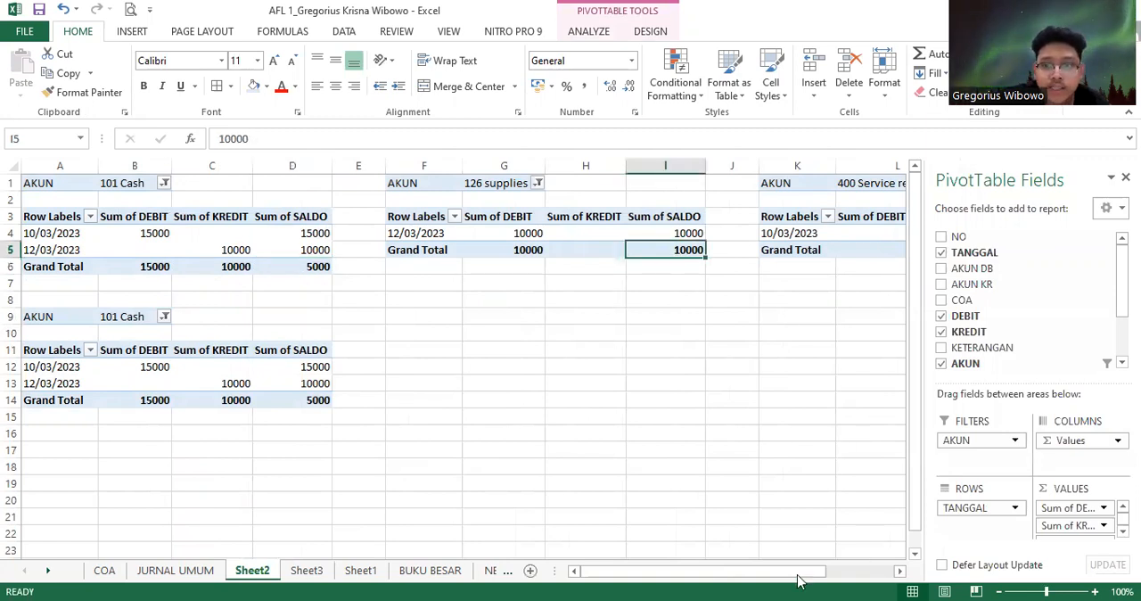
pyautogui.click(899, 570)
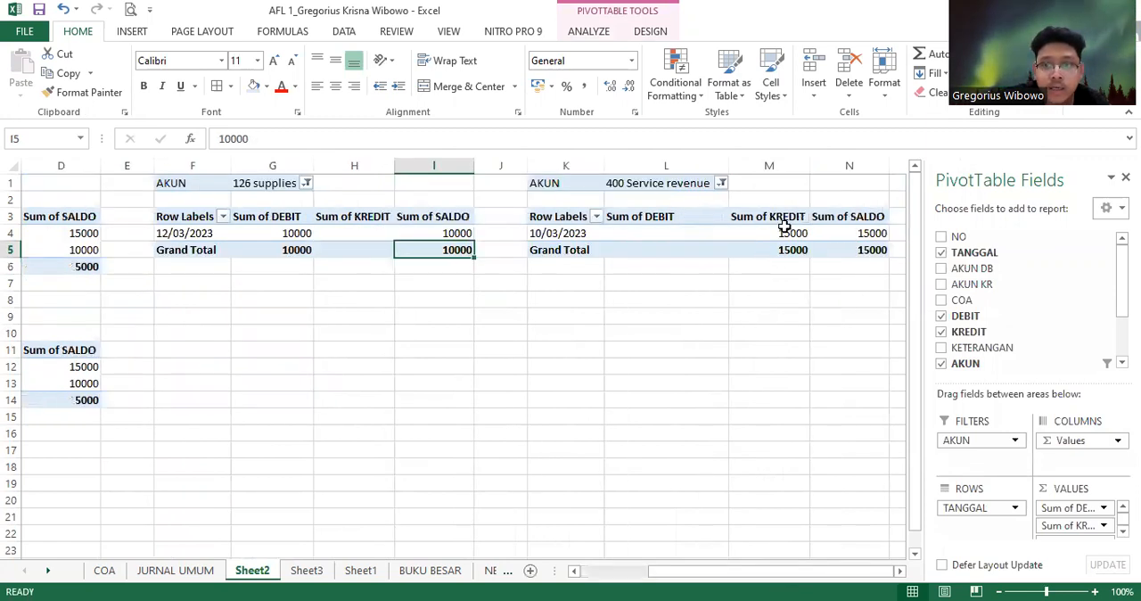
pyautogui.click(815, 216)
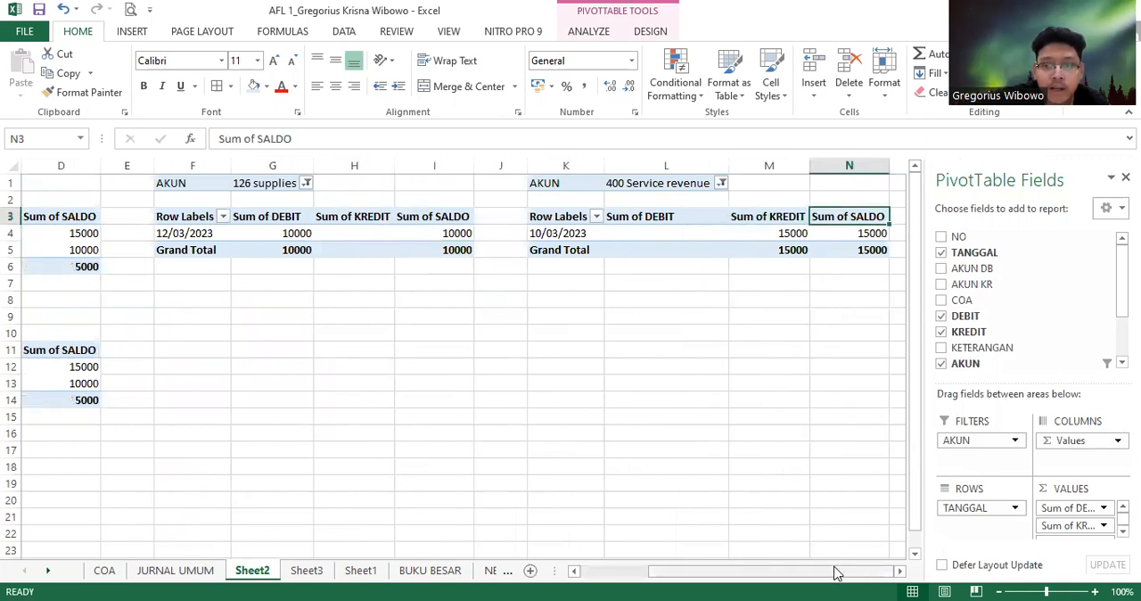
pyautogui.moveTo(835, 574); pyautogui.dragTo(767, 573)
# Return to the trial balance on Sheet3 and compare the DB and KR grand totals in D9 and E9
pyautogui.click(308, 569)
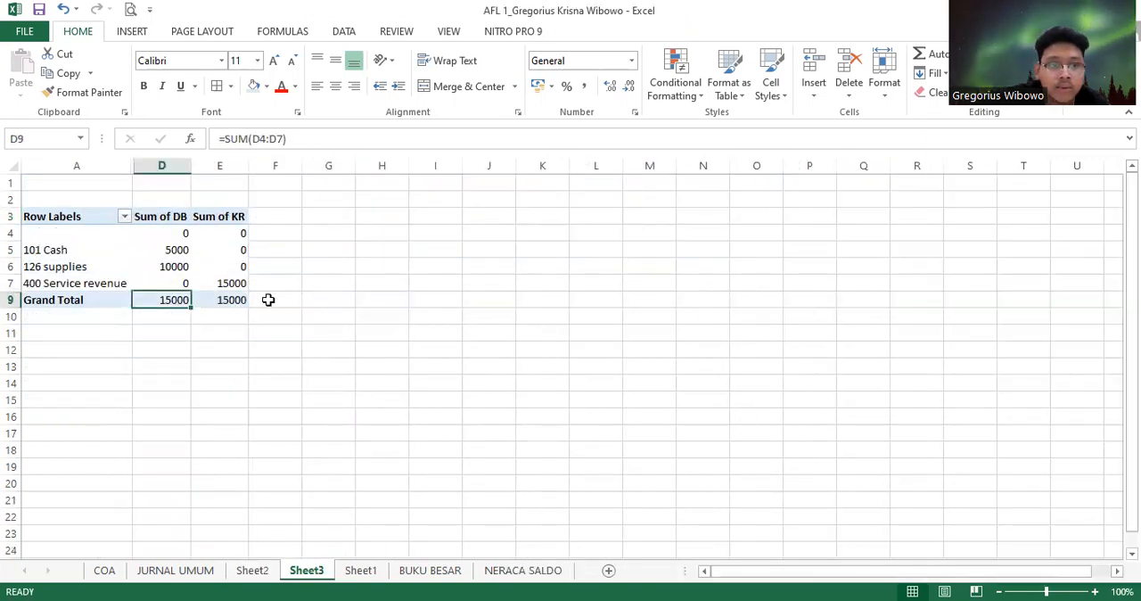
pyautogui.click(233, 301)
pyautogui.click(178, 296)
pyautogui.click(216, 300)
pyautogui.click(167, 300)
pyautogui.click(252, 303)
pyautogui.click(198, 303)
pyautogui.click(184, 301)
pyautogui.click(198, 301)
pyautogui.click(184, 300)
pyautogui.click(220, 301)
pyautogui.click(182, 300)
pyautogui.click(194, 305)
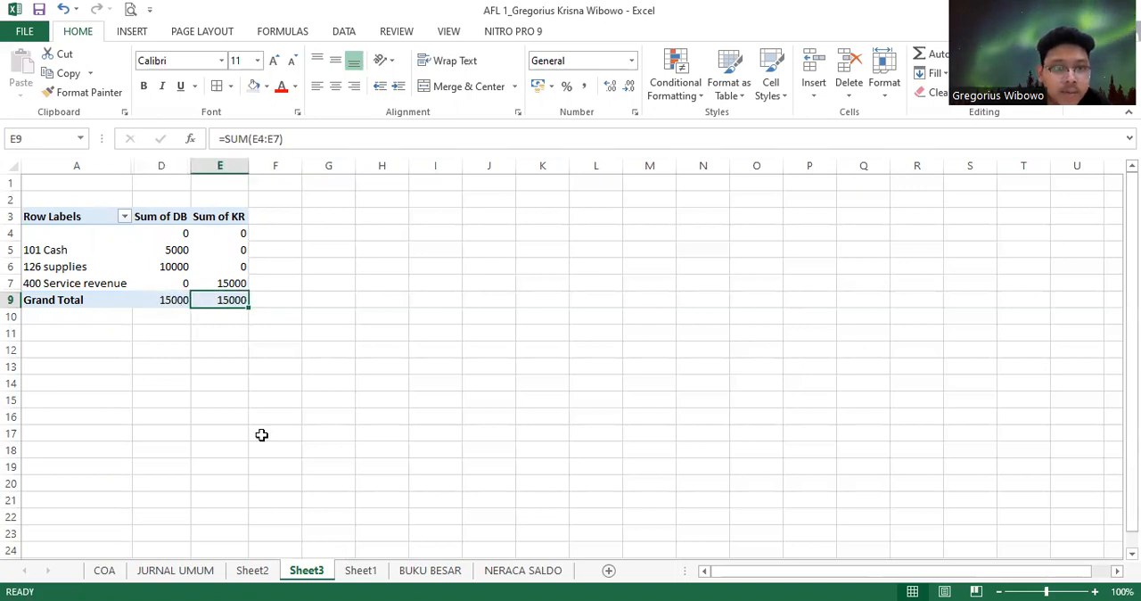
# Review the journal entries on Sheet1 and the per-account PivotTable ledgers on Sheet2
pyautogui.click(354, 577)
pyautogui.moveTo(455, 399); pyautogui.dragTo(288, 418)
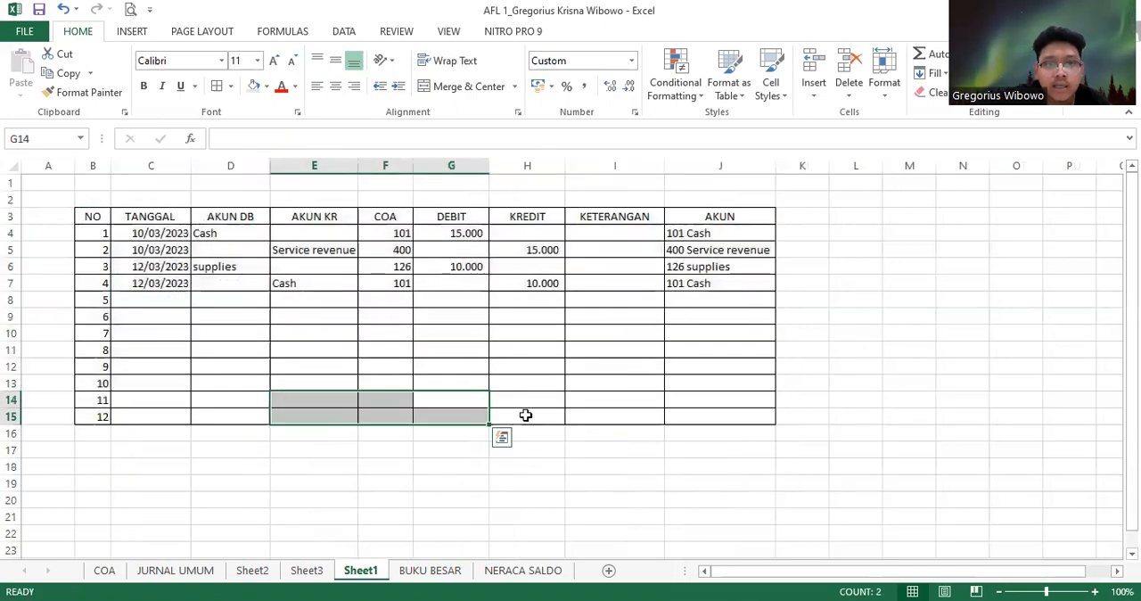
pyautogui.click(465, 496)
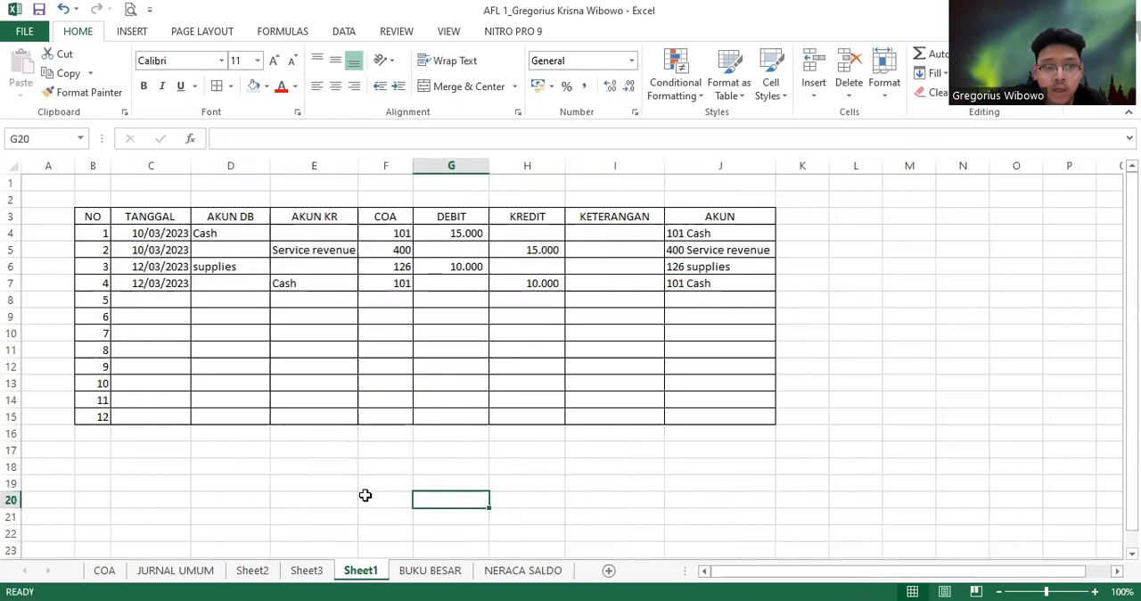
pyautogui.click(308, 570)
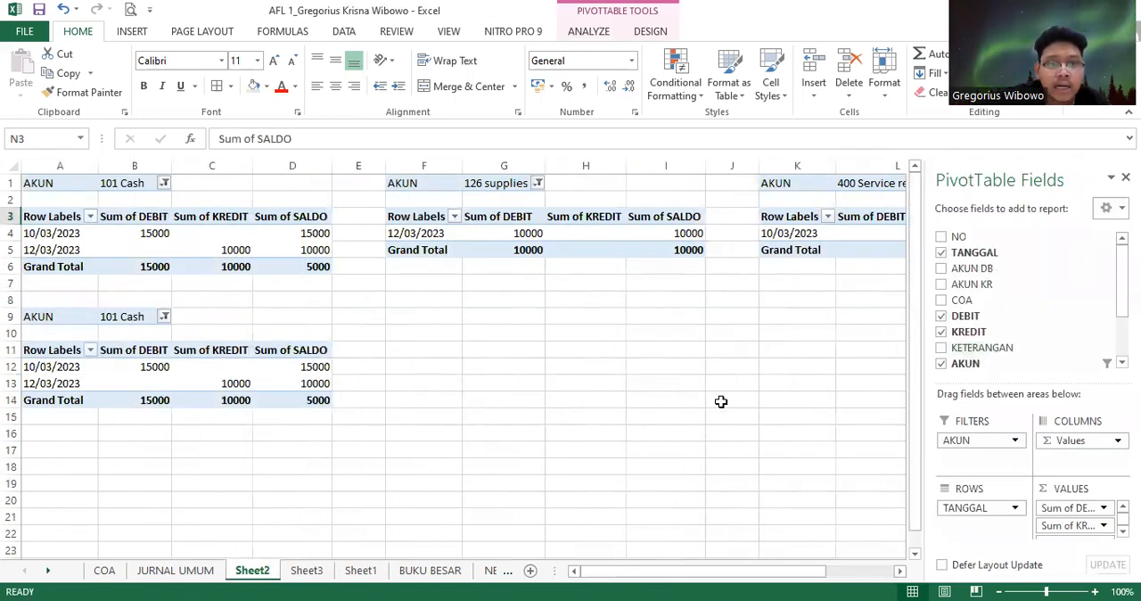
pyautogui.moveTo(622, 577); pyautogui.dragTo(743, 565)
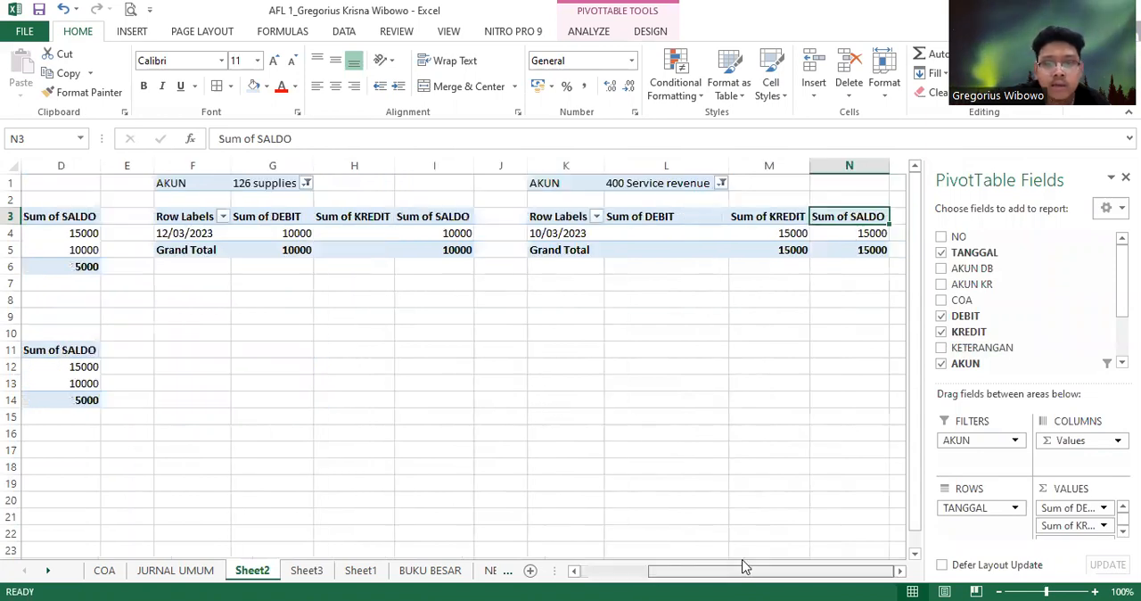
pyautogui.click(624, 576)
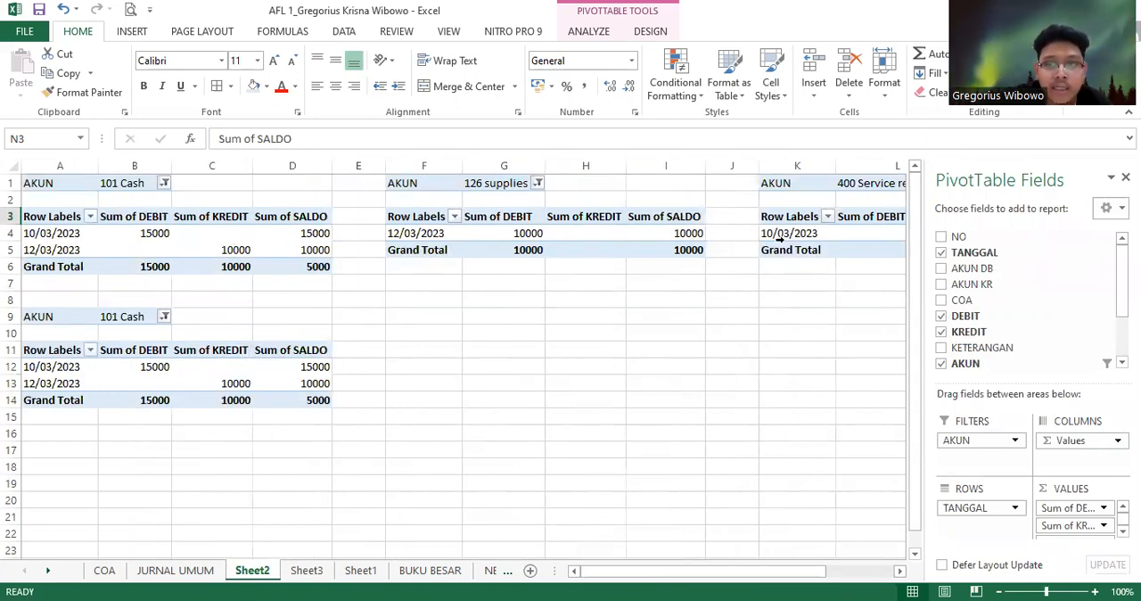
# Go back to Sheet3 and check the SUM formulas behind the trial balance's Grand Total row
pyautogui.click(306, 569)
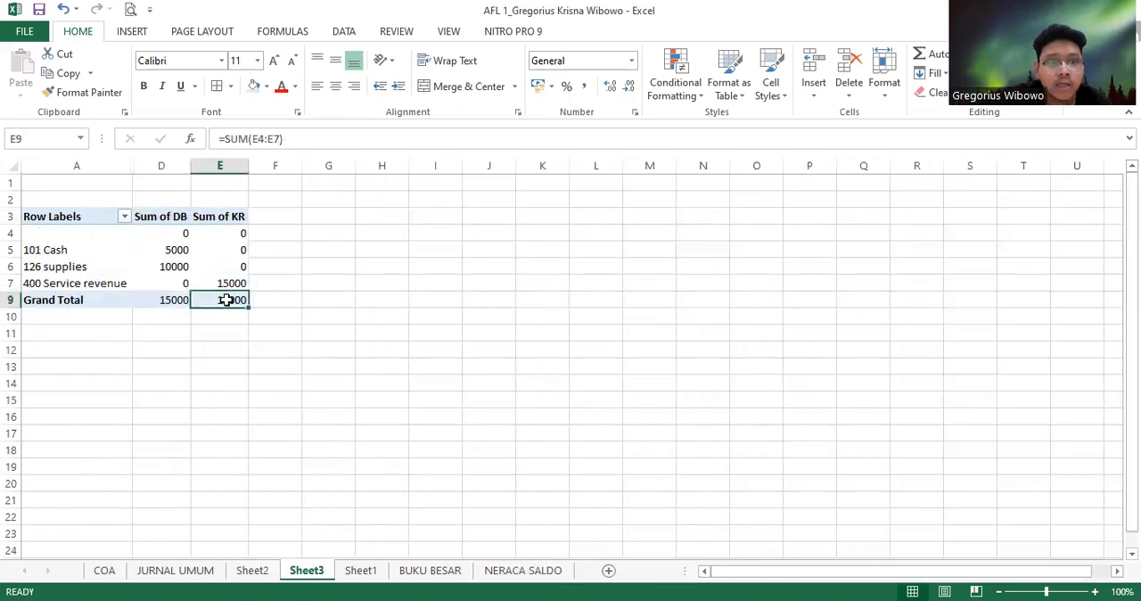
pyautogui.click(147, 303)
pyautogui.click(115, 303)
pyautogui.click(154, 297)
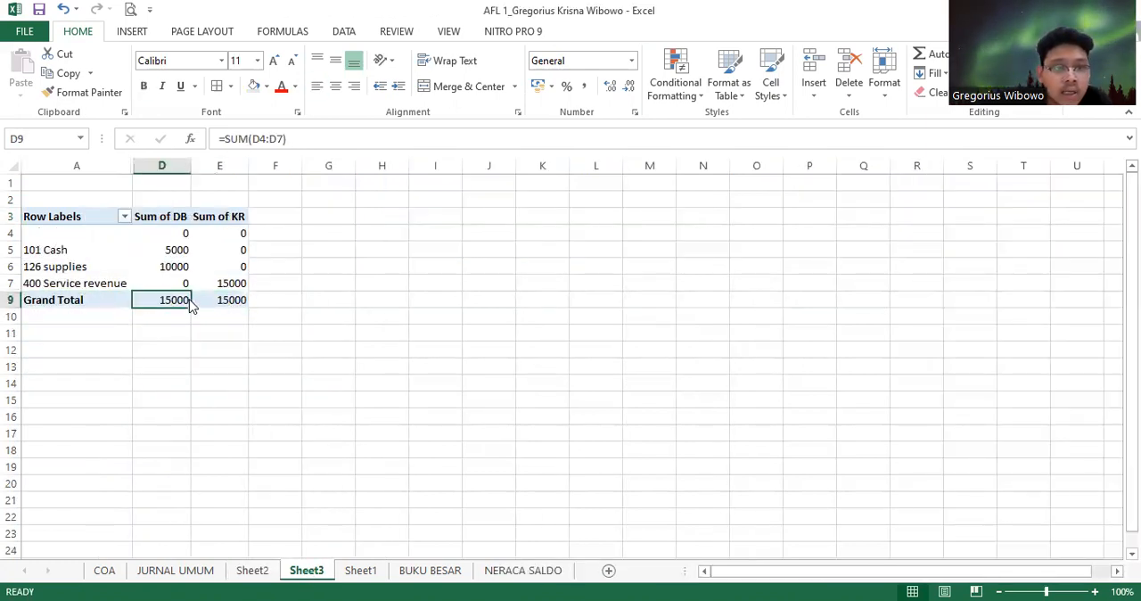
pyautogui.click(208, 298)
pyautogui.click(183, 298)
pyautogui.click(115, 302)
pyautogui.click(234, 301)
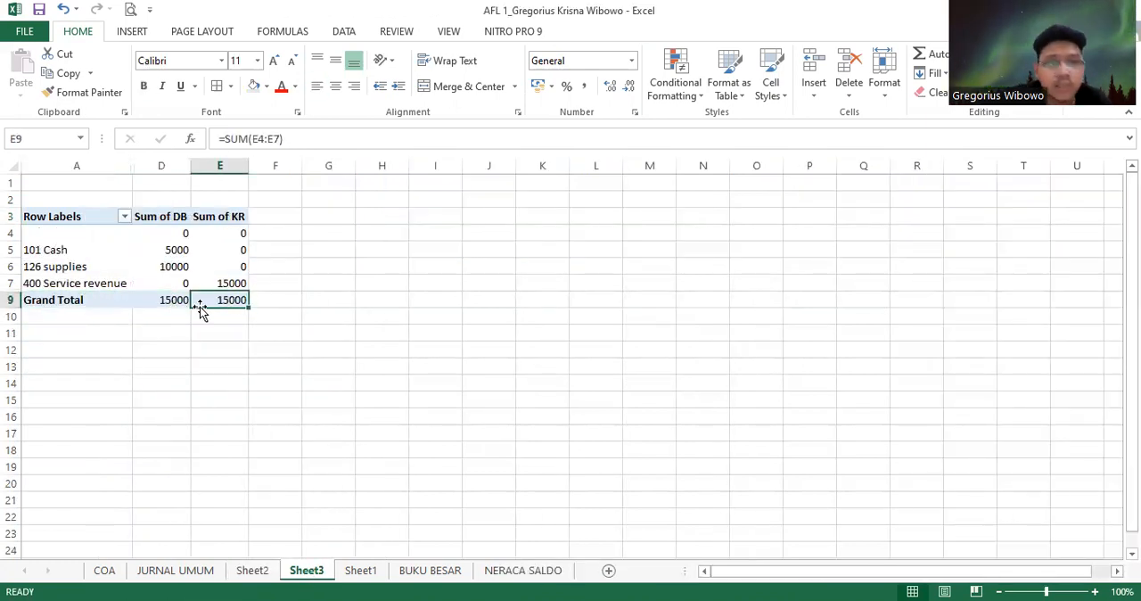
pyautogui.click(153, 309)
pyautogui.click(167, 302)
pyautogui.click(210, 300)
pyautogui.click(165, 301)
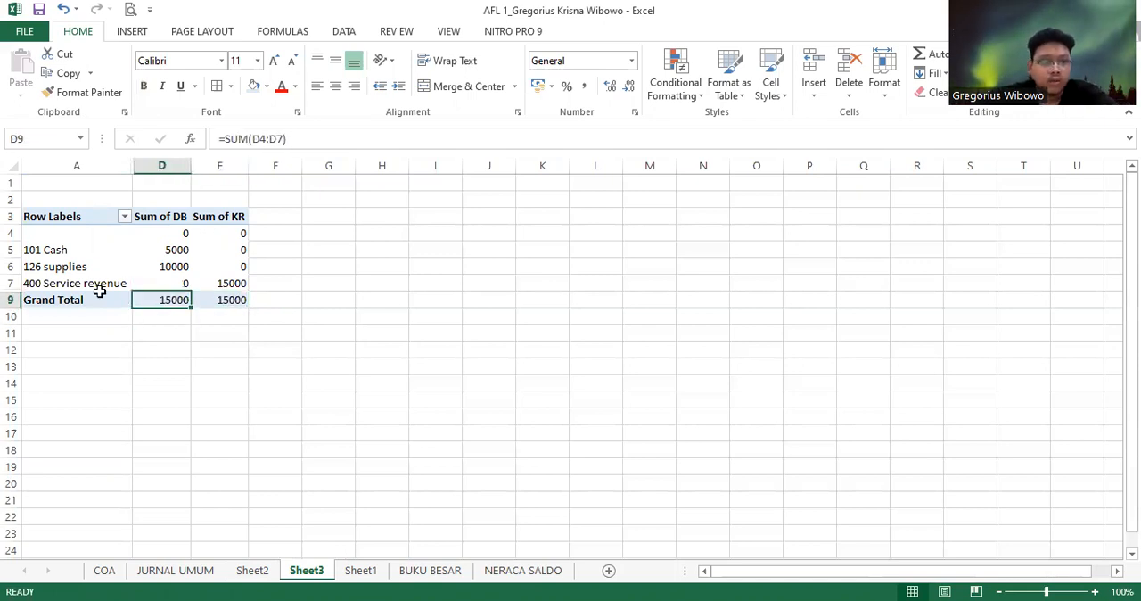
# Examine the trial balance's account labels, Sum of DB and Sum of KR columns, and total row
pyautogui.click(115, 301)
pyautogui.click(118, 268)
pyautogui.click(98, 217)
pyautogui.click(165, 219)
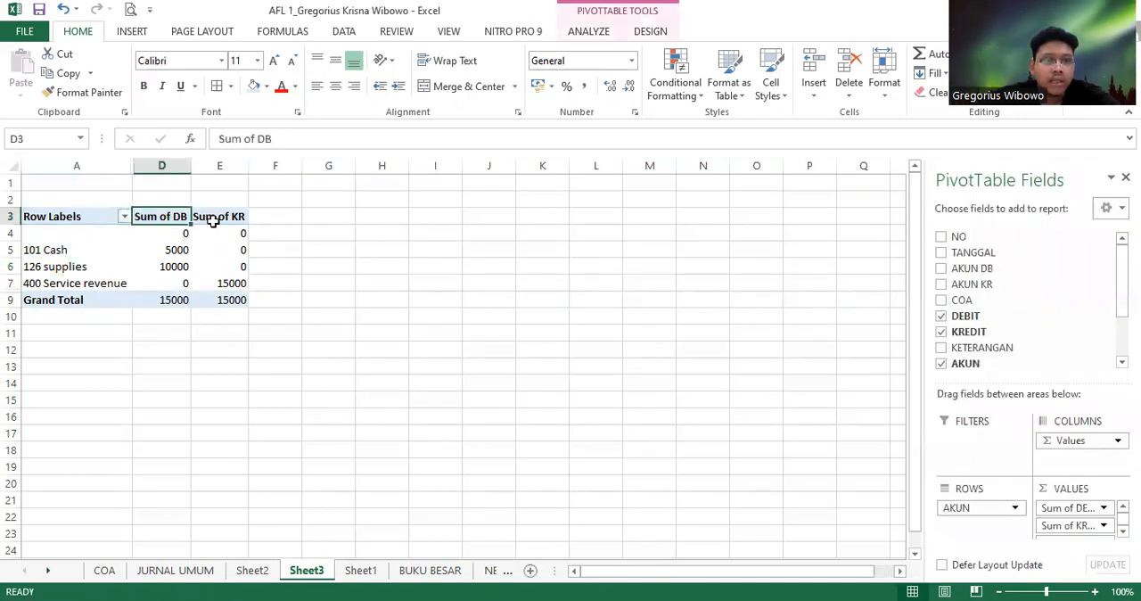
pyautogui.click(214, 216)
pyautogui.click(223, 233)
pyautogui.click(225, 282)
pyautogui.click(212, 300)
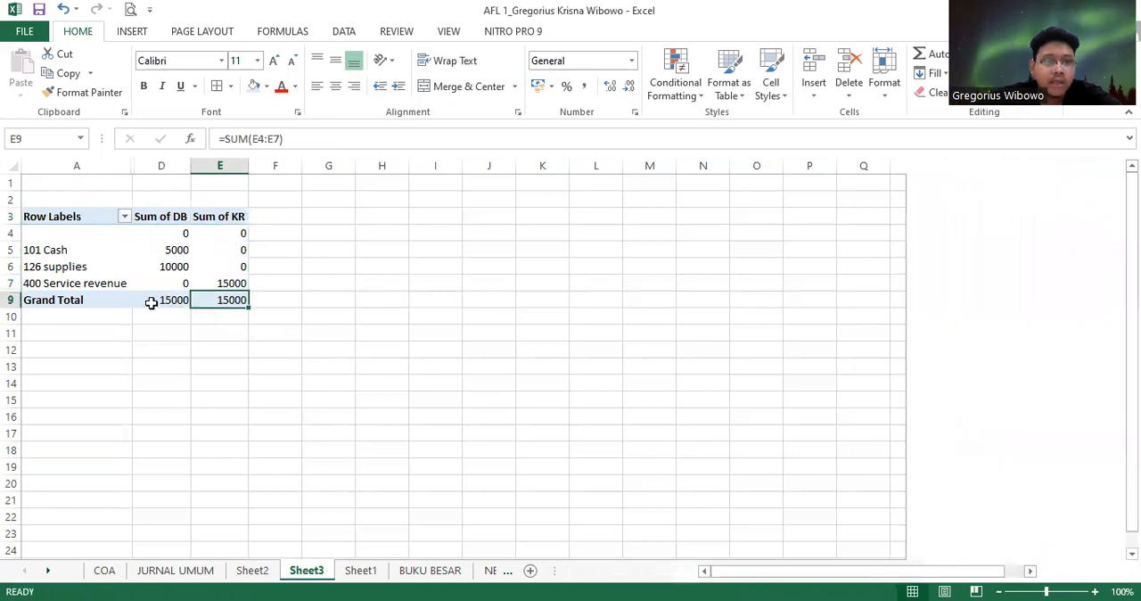
pyautogui.click(150, 299)
pyautogui.click(119, 283)
pyautogui.click(169, 267)
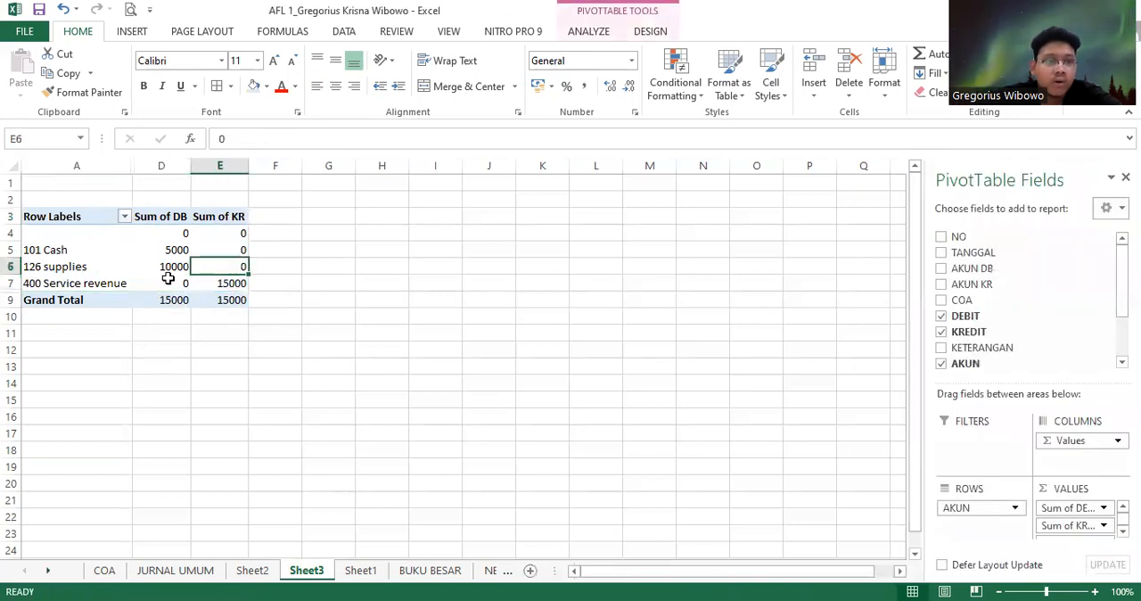
pyautogui.click(120, 269)
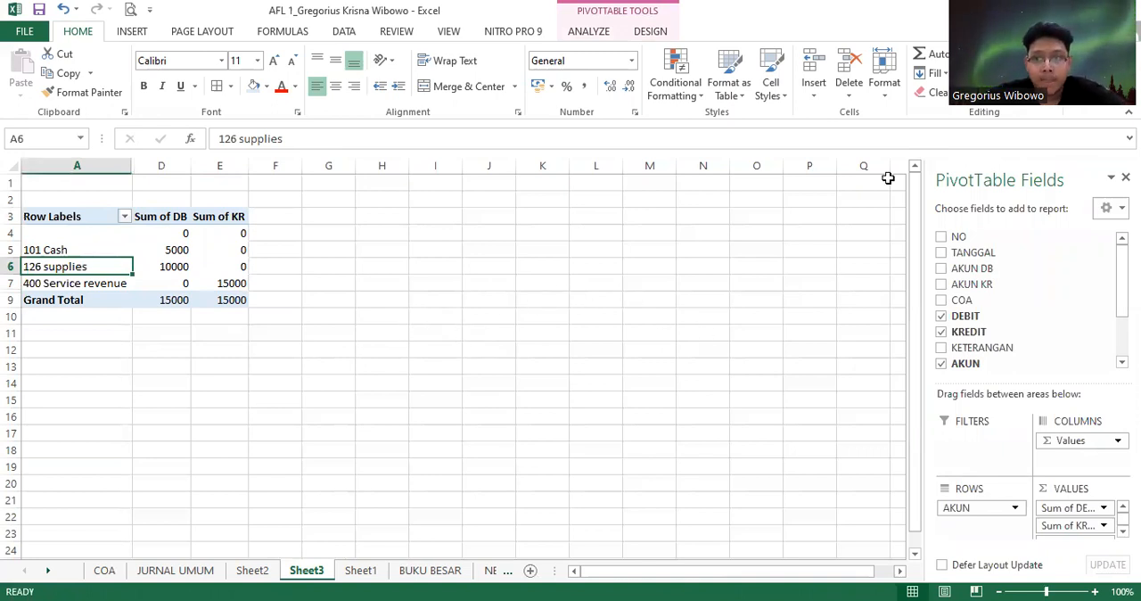
pyautogui.click(704, 58)
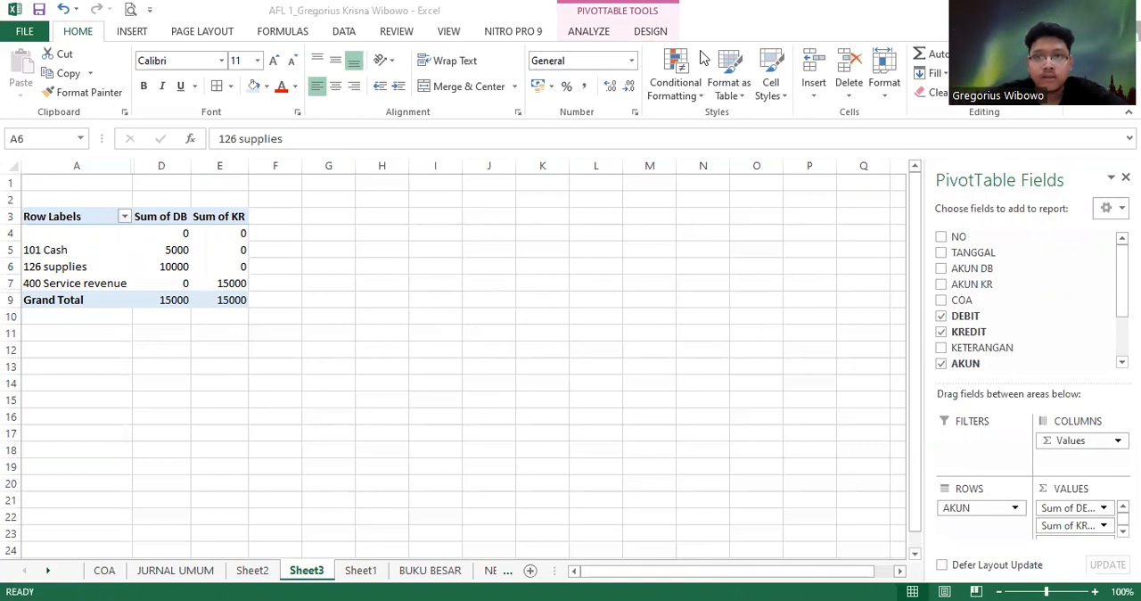